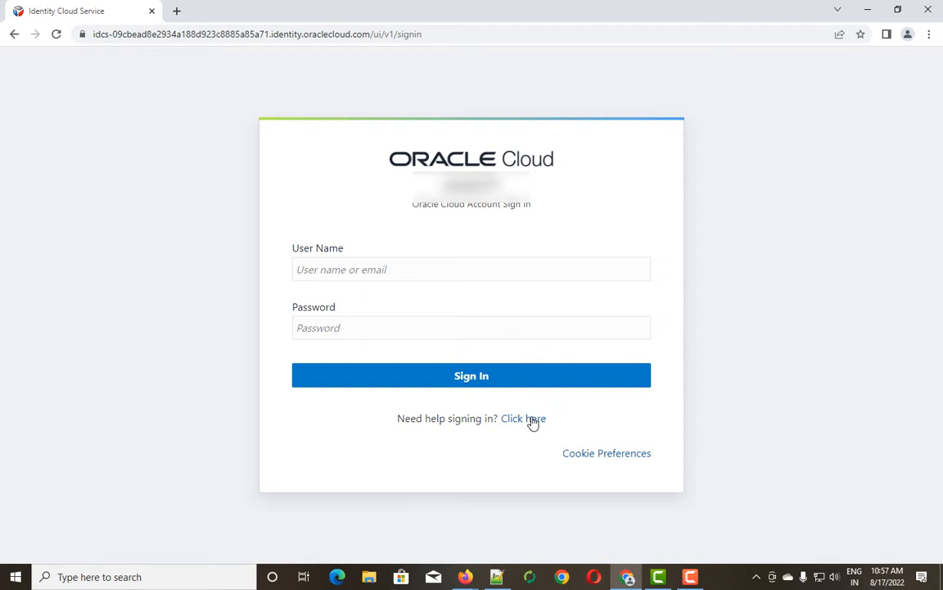
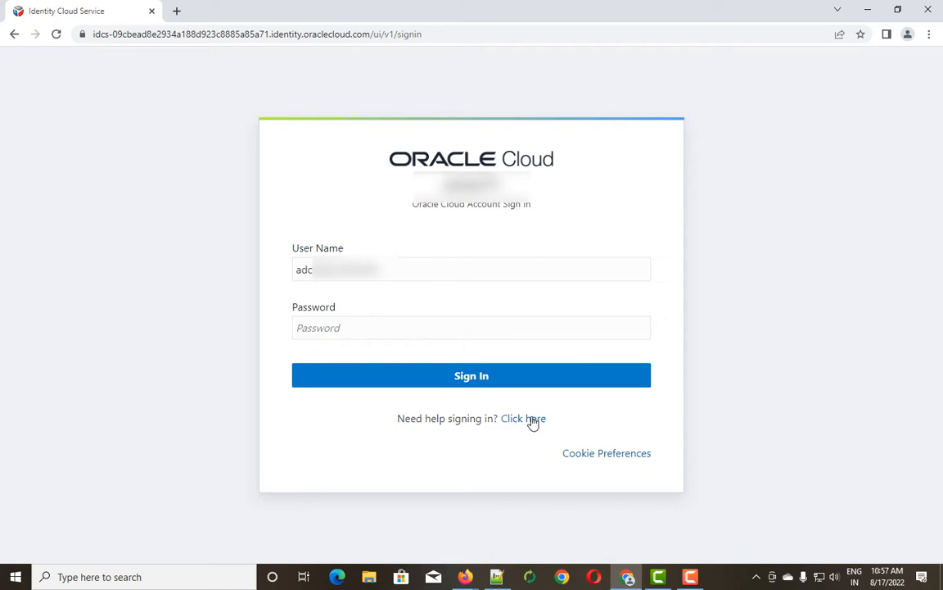
# Sign in with the admin user name and pasted account password, then dismiss the free-trial banner.
pyautogui.press('Tab')
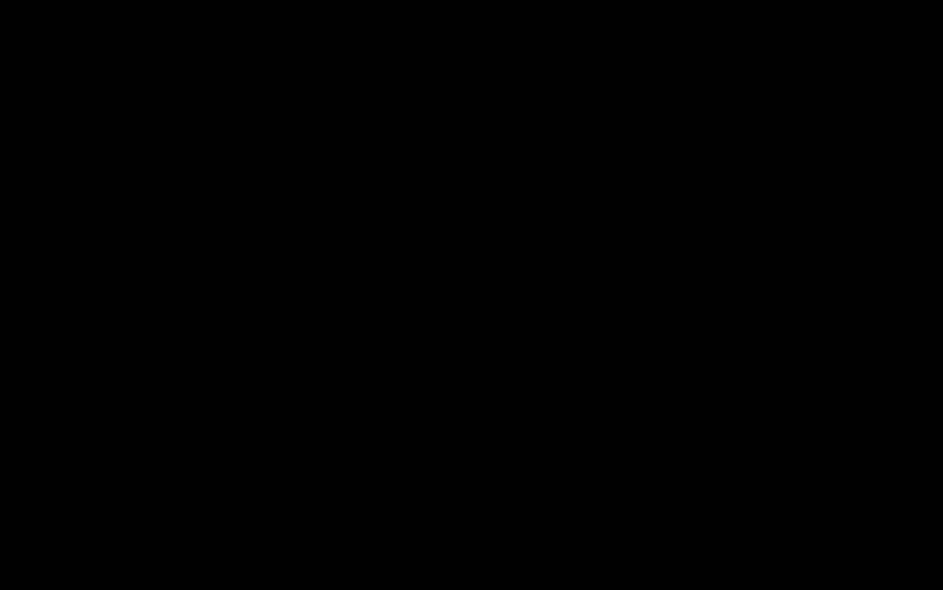
pyautogui.rightClick(315, 332)
pyautogui.click(364, 459)
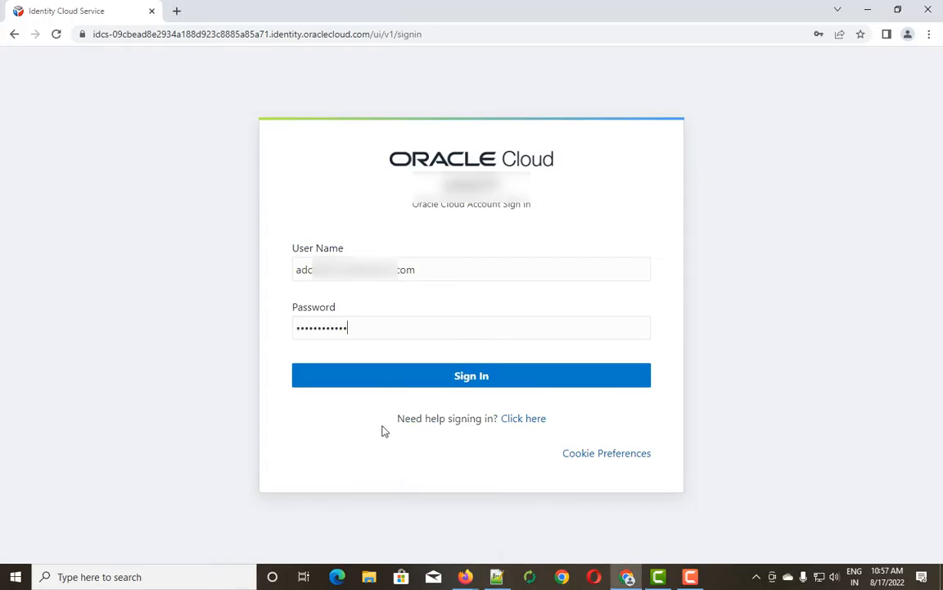
pyautogui.click(459, 377)
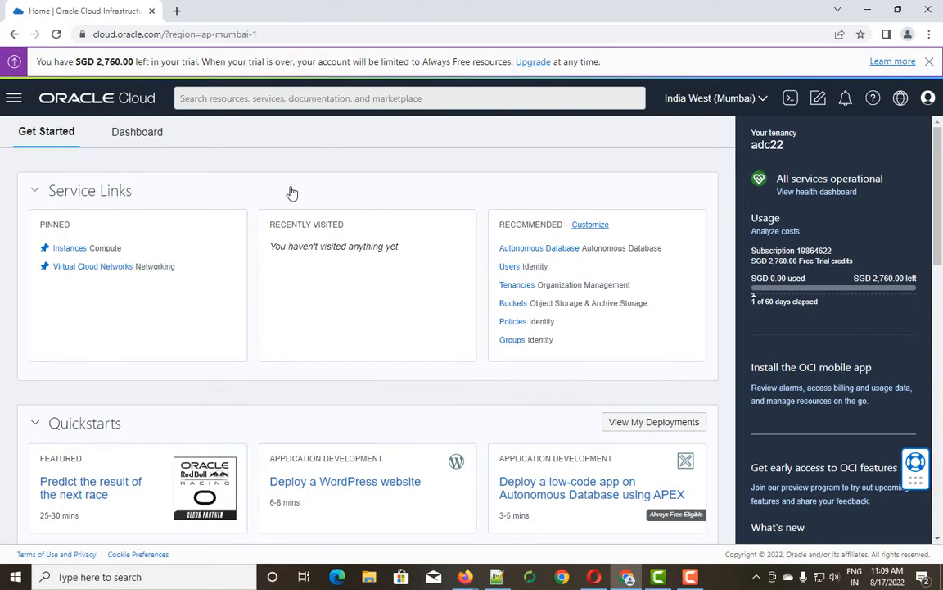
pyautogui.click(930, 61)
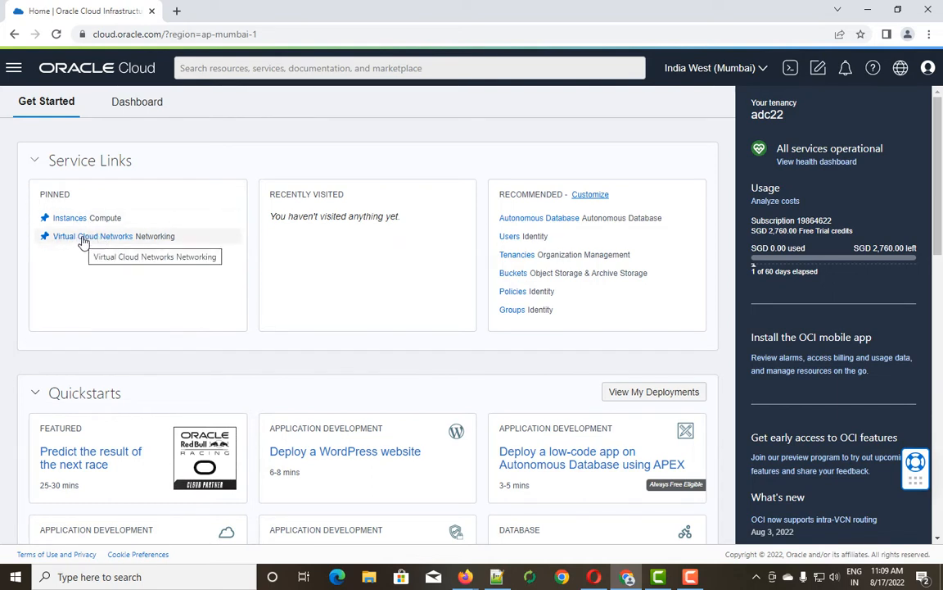
# Go to Networking > Virtual Cloud Networks from the navigation menu.
pyautogui.click(13, 72)
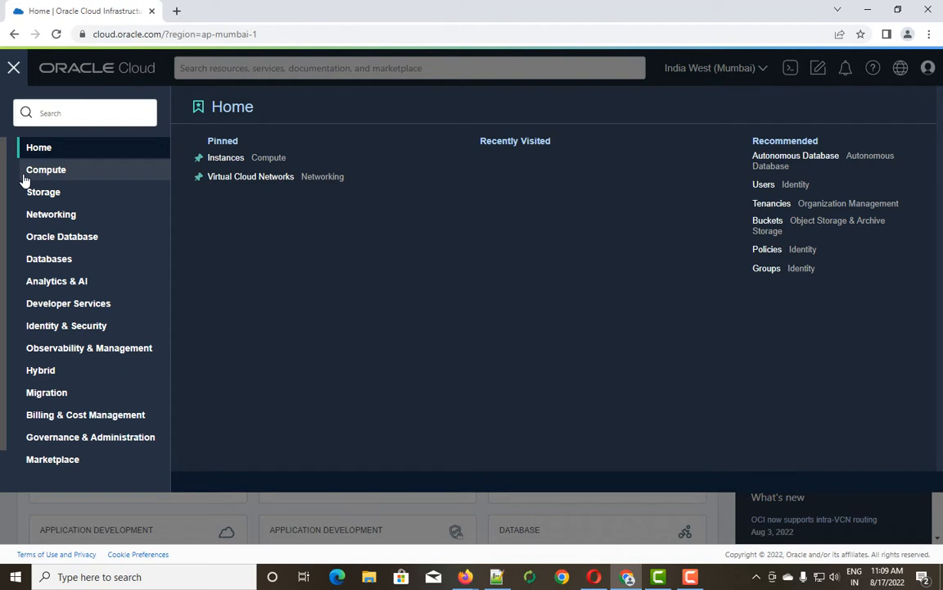
pyautogui.click(47, 215)
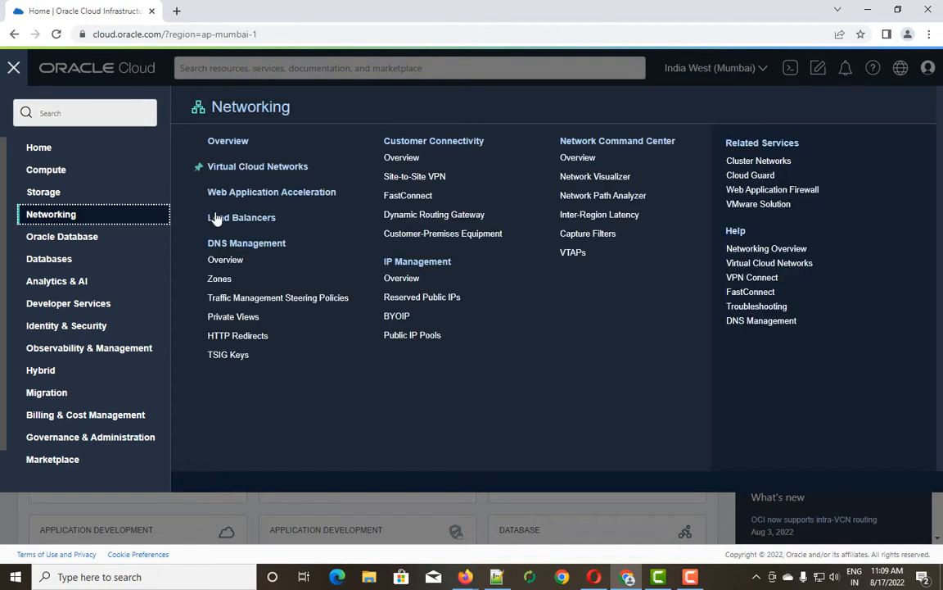
pyautogui.click(254, 168)
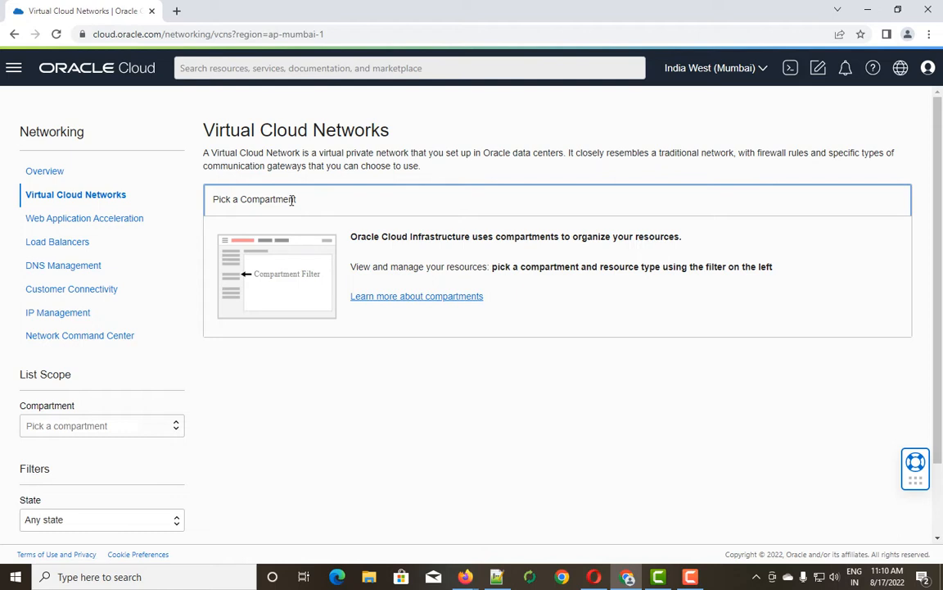
# Check the Compartment list without picking one, then bring the navigation menu back up.
pyautogui.scroll(-2, 293, 200)
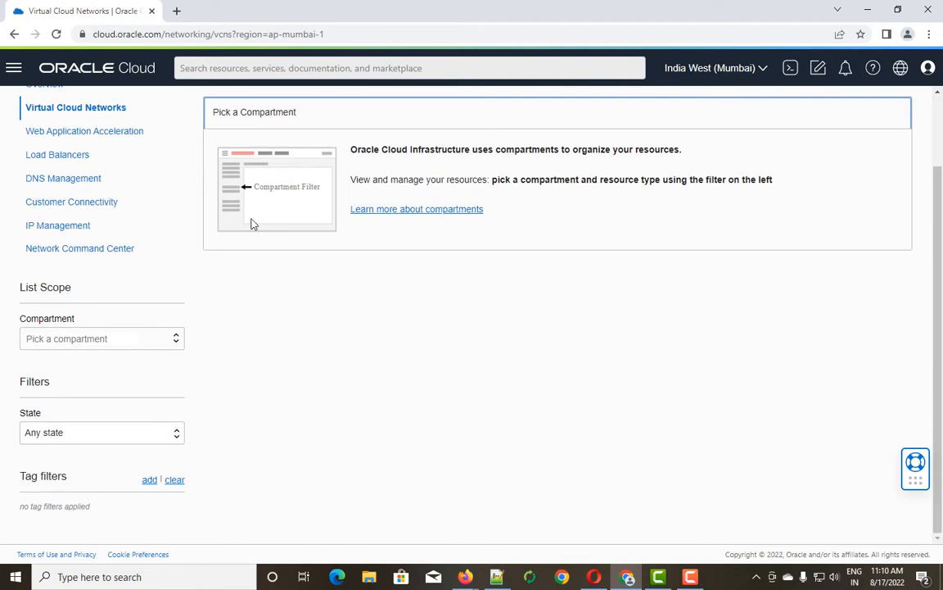
pyautogui.click(179, 344)
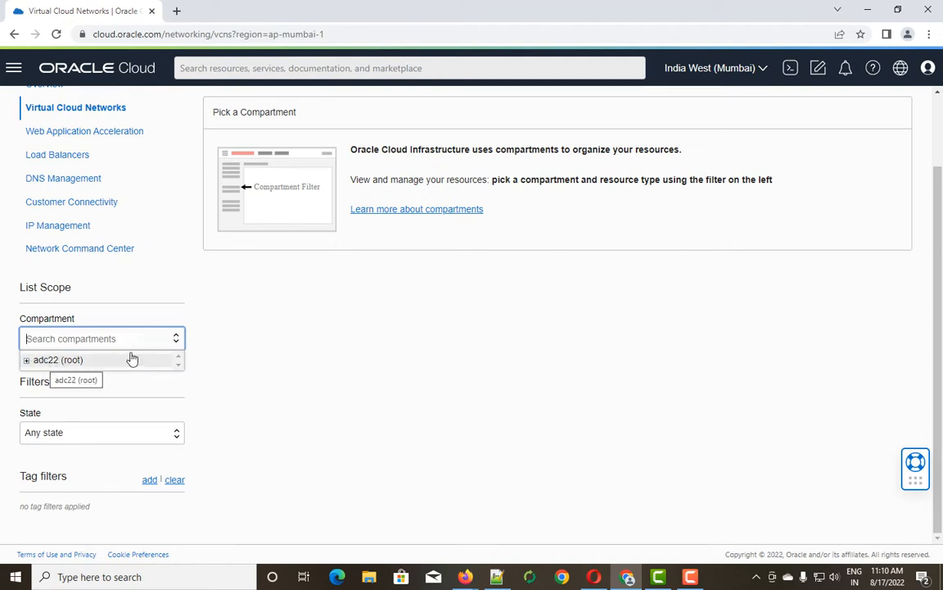
pyautogui.click(224, 347)
pyautogui.scroll(2, 174, 283)
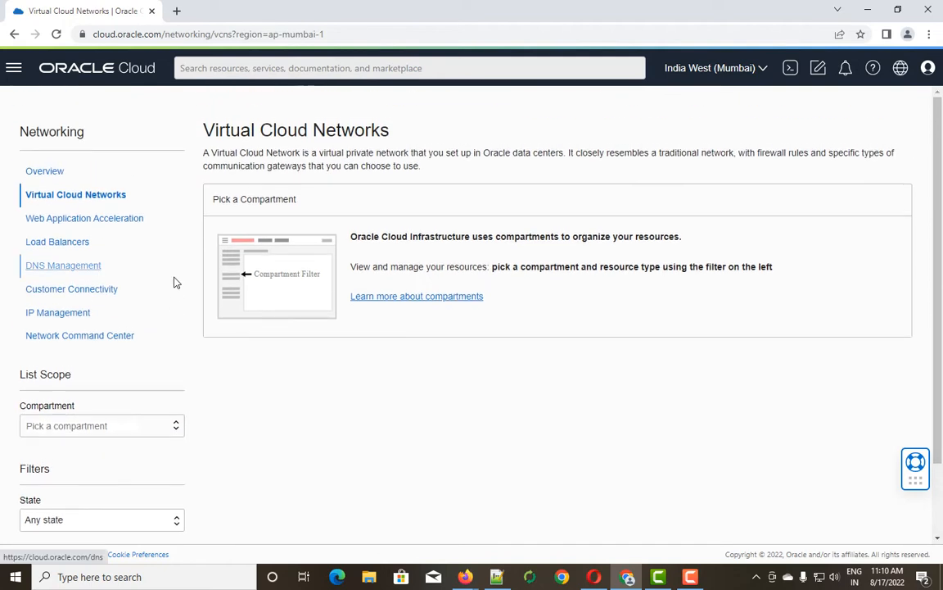
pyautogui.click(14, 71)
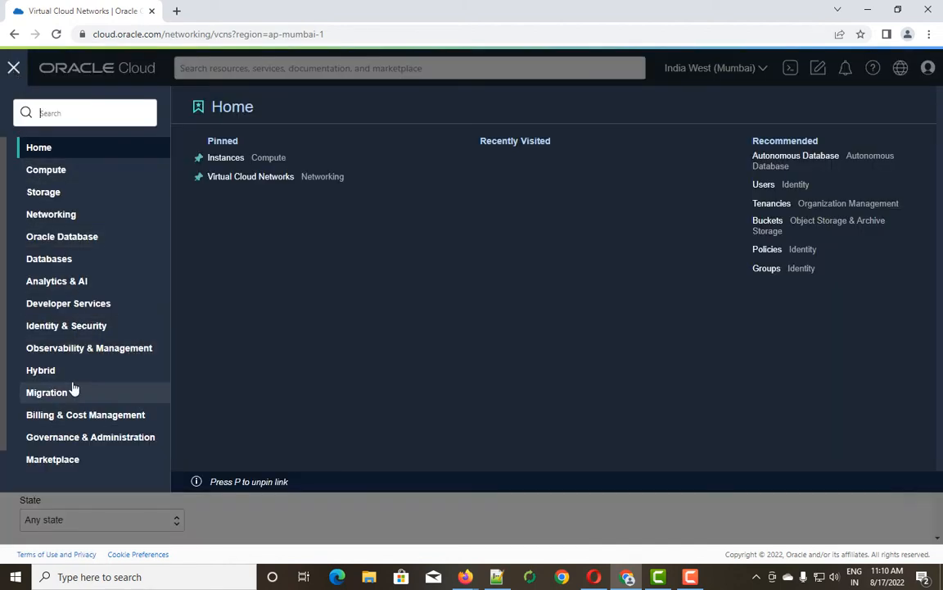
# Search 'compa' under Identity & Security, open Compartments, and start a new compartment.
pyautogui.click(66, 328)
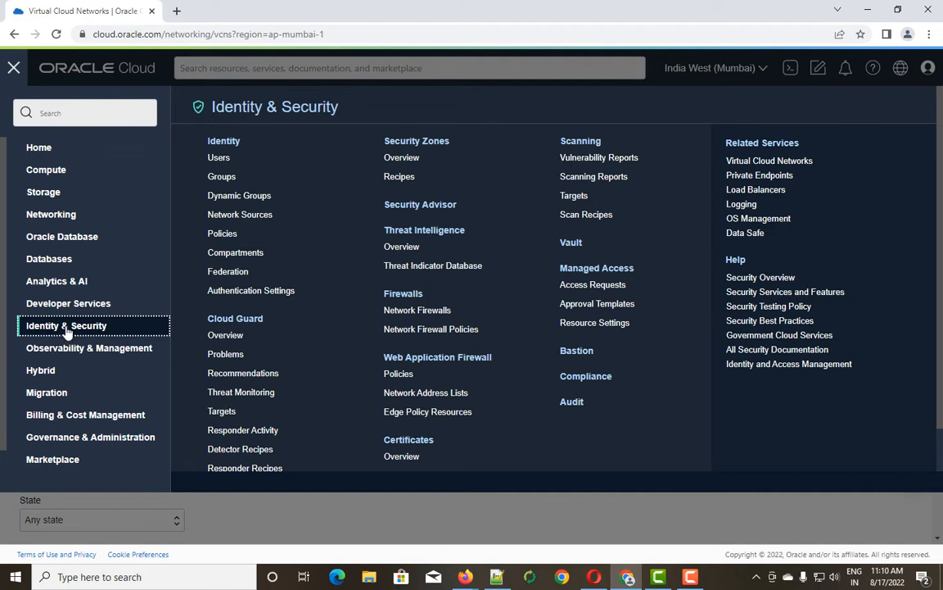
pyautogui.click(49, 115)
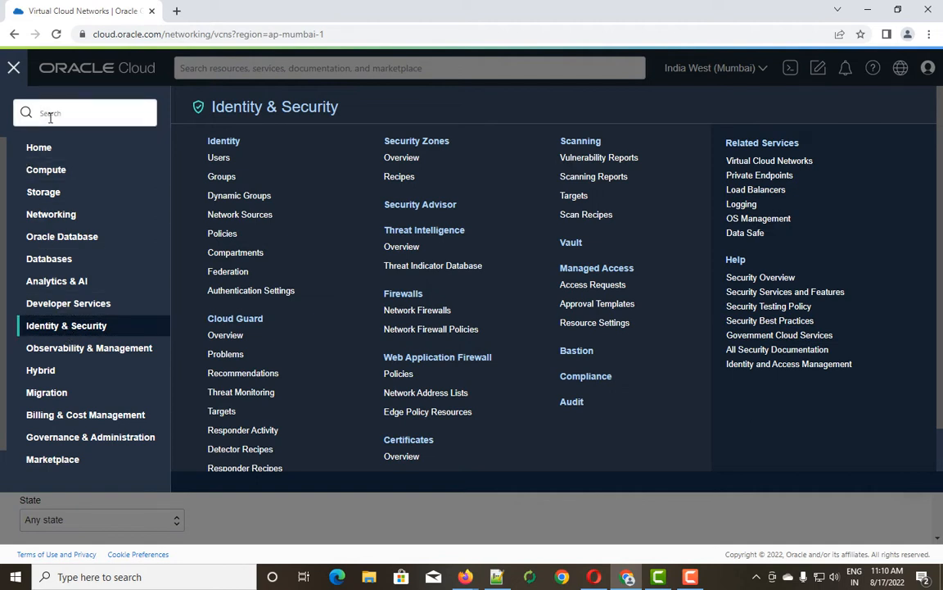
pyautogui.write('compa')
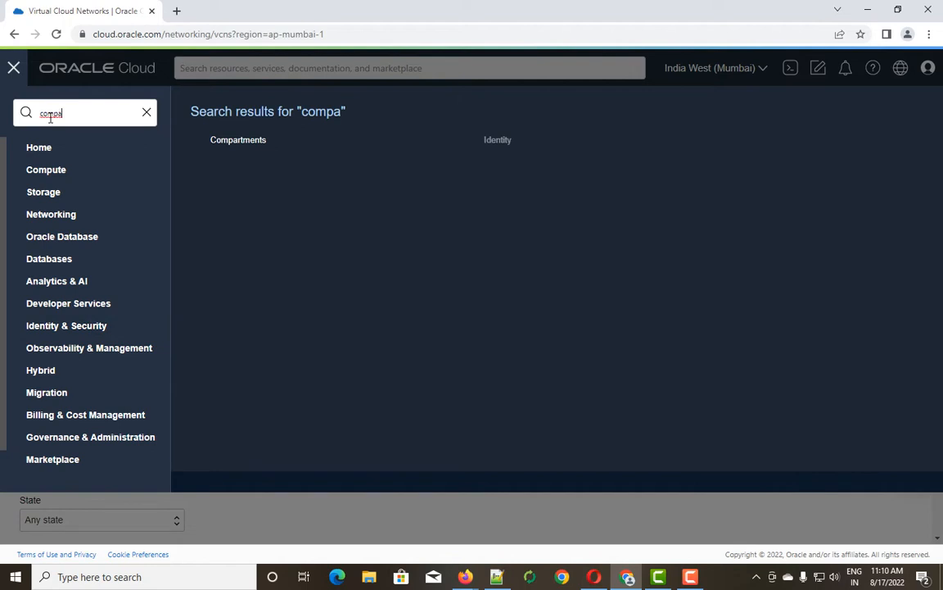
pyautogui.click(253, 146)
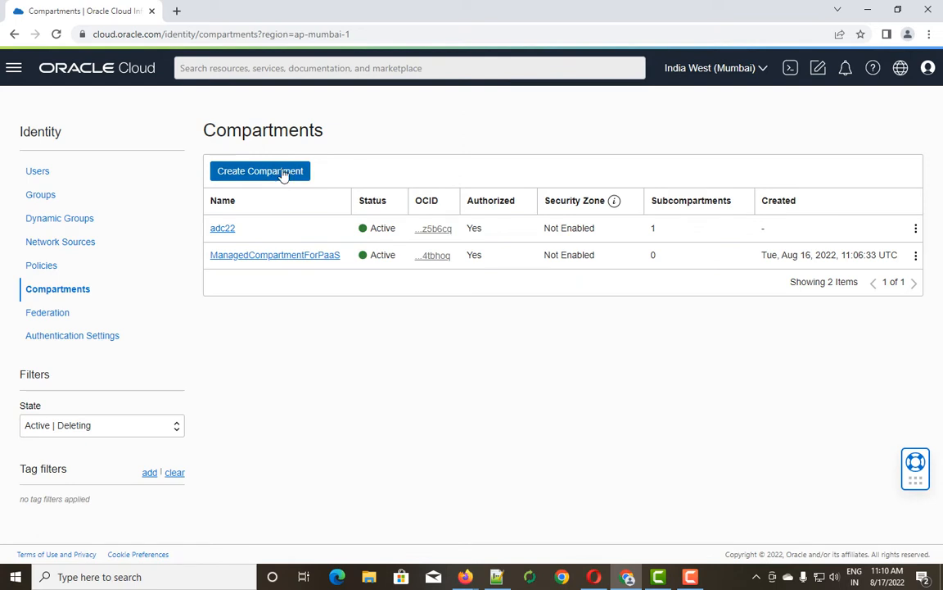
pyautogui.click(269, 175)
# Name the compartment 'Moodle-POC' with description 'This compartment contains the resources of Moodle POC'.
pyautogui.click(284, 204)
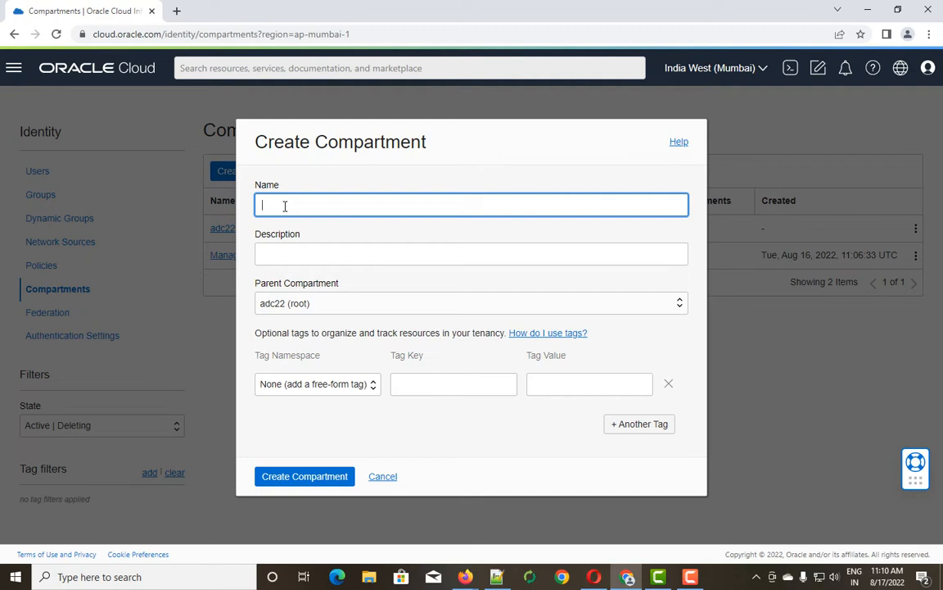
pyautogui.write('Moodle-POC')
pyautogui.click(297, 253)
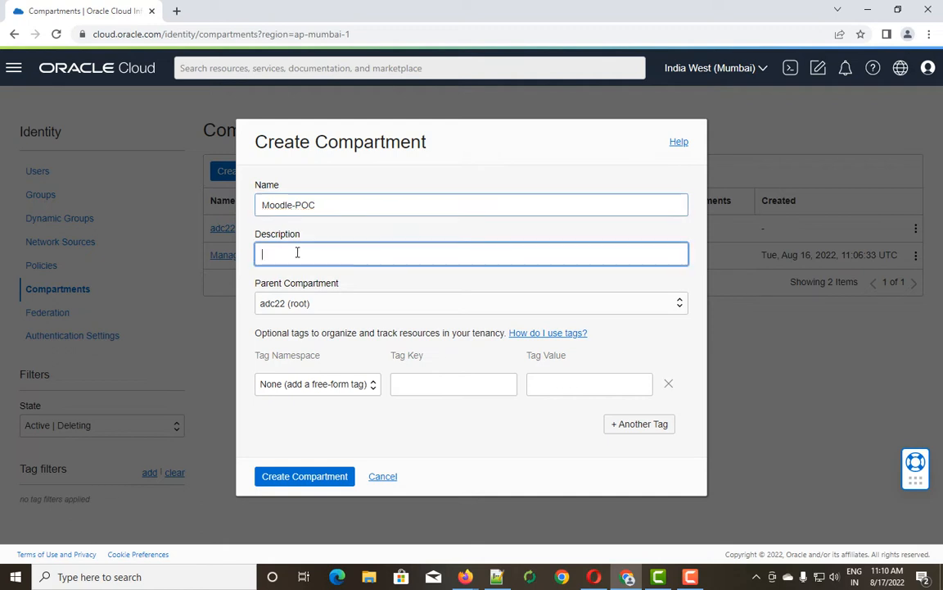
pyautogui.write('This ')
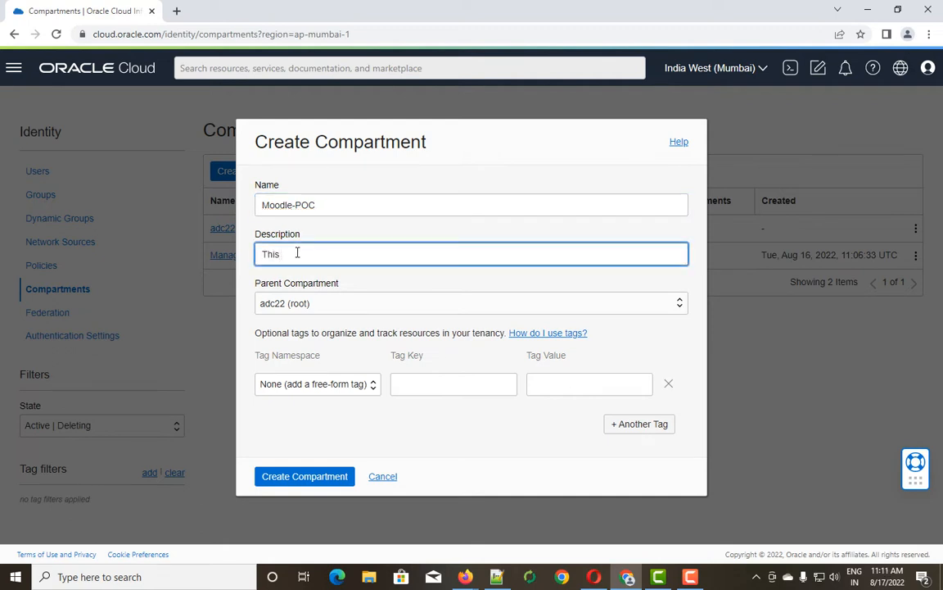
pyautogui.write('compartment contains ')
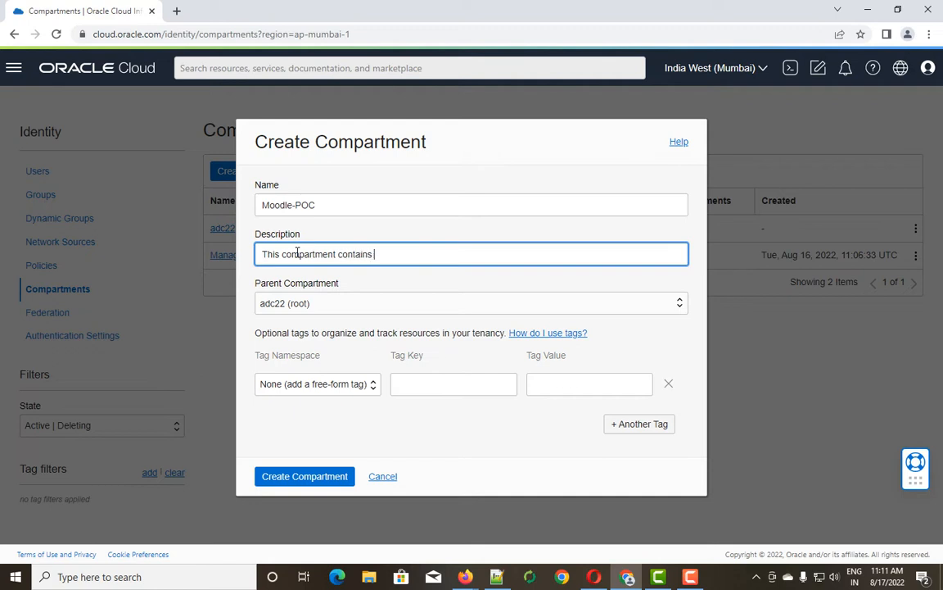
pyautogui.write('the resources of Moodle ')
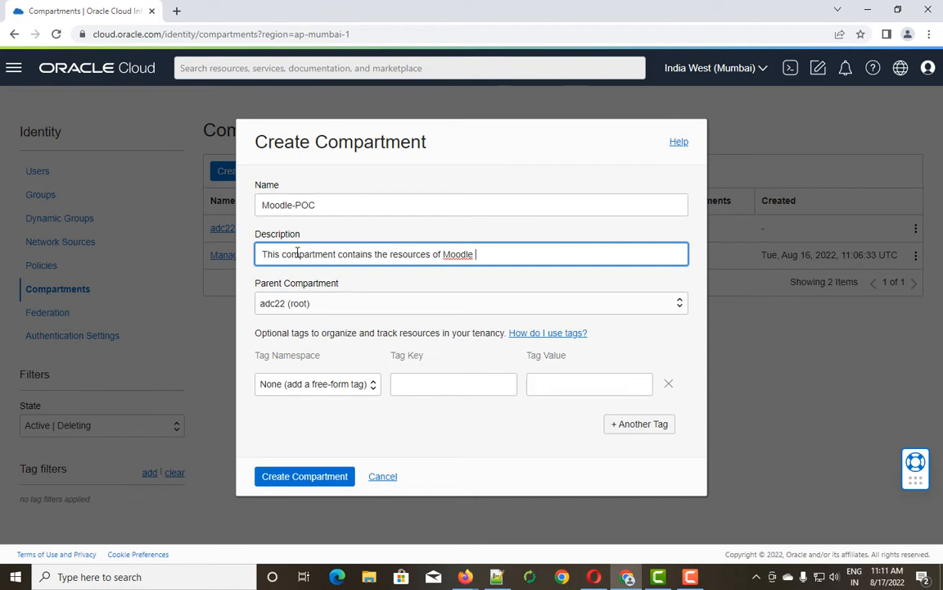
pyautogui.write('POC')
pyautogui.moveTo(390, 254); pyautogui.dragTo(378, 256)
pyautogui.click(562, 258)
# Add free-form tag Name = Moodle-POC and create the compartment.
pyautogui.click(425, 379)
pyautogui.write('Name')
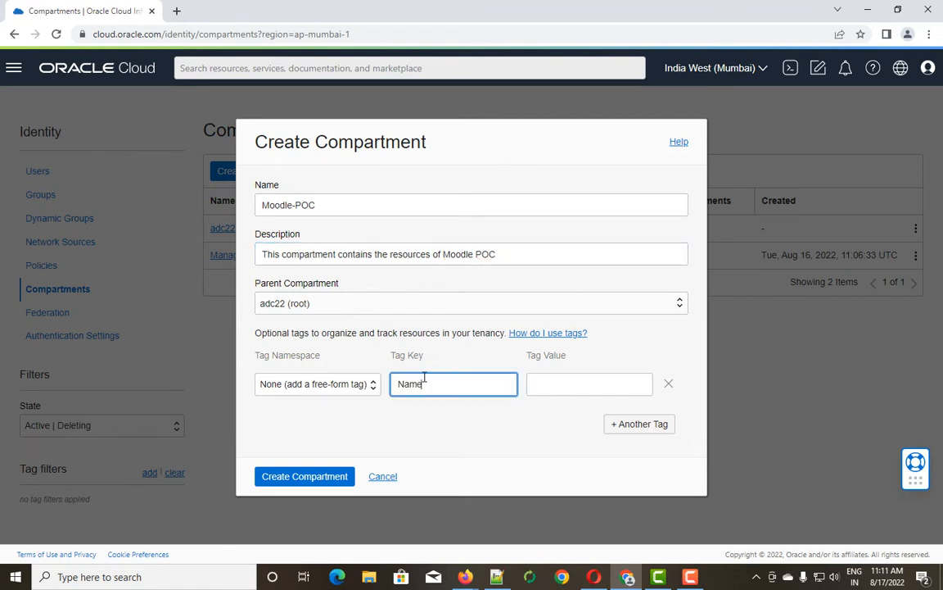
pyautogui.press('Tab')
pyautogui.write('Moodle')
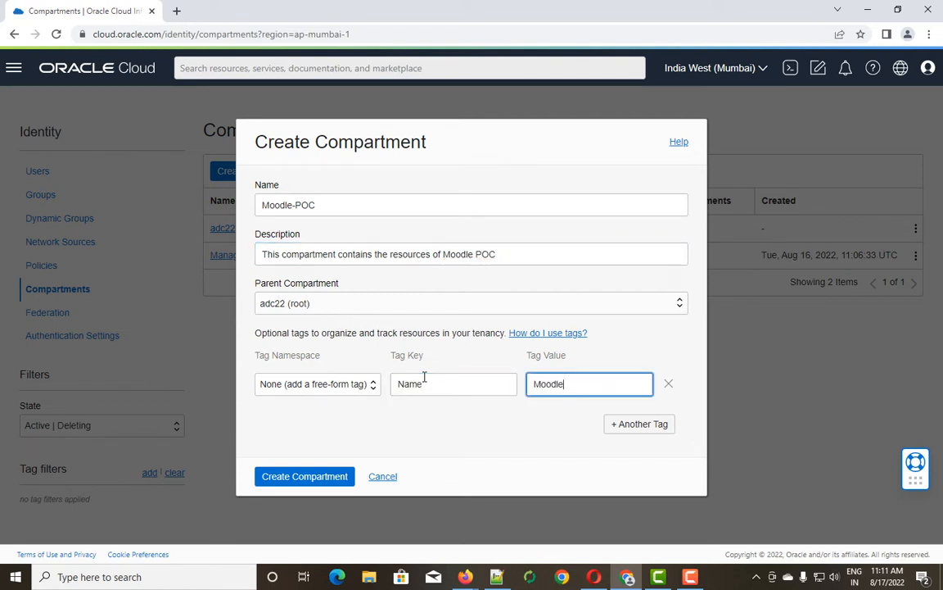
pyautogui.write('-POC')
pyautogui.click(305, 479)
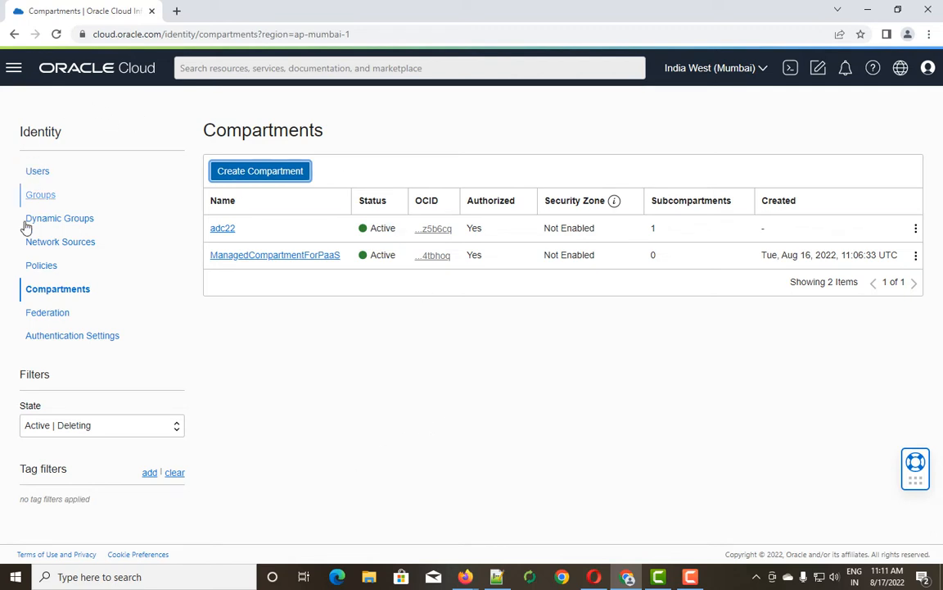
pyautogui.click(53, 294)
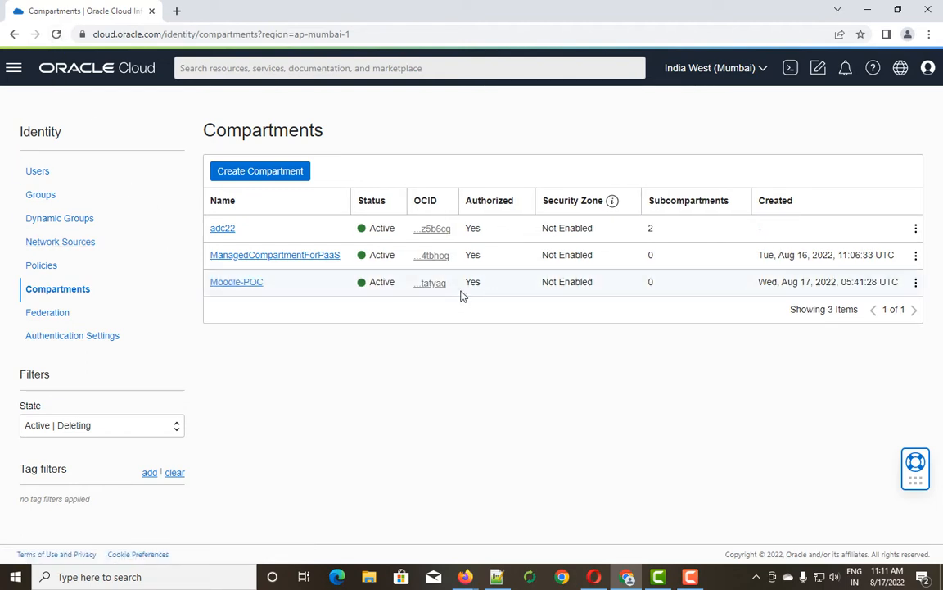
# Open Virtual Cloud Networks and scope it to Moodle-POC under adc22 (root).
pyautogui.moveTo(447, 293)
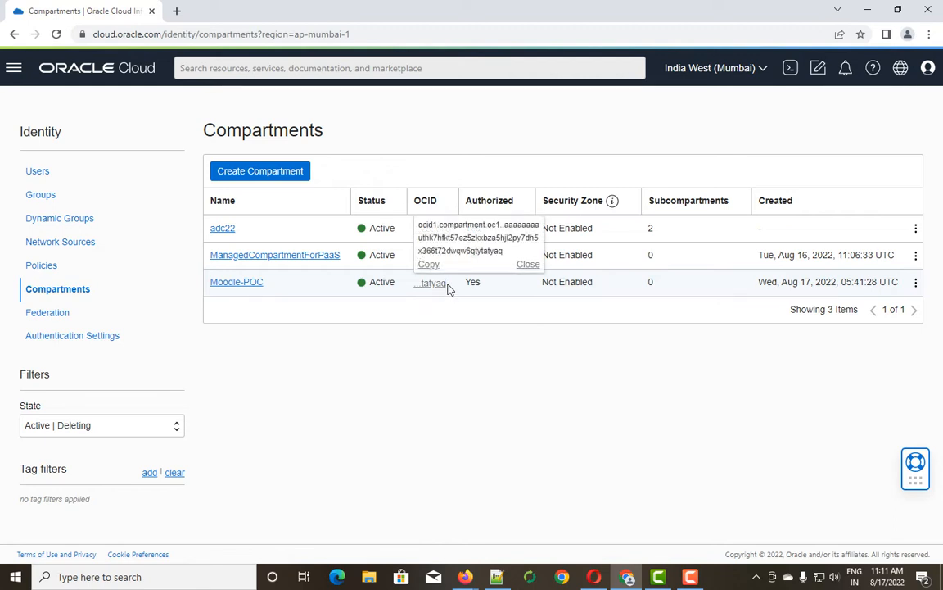
pyautogui.click(13, 74)
pyautogui.click(52, 215)
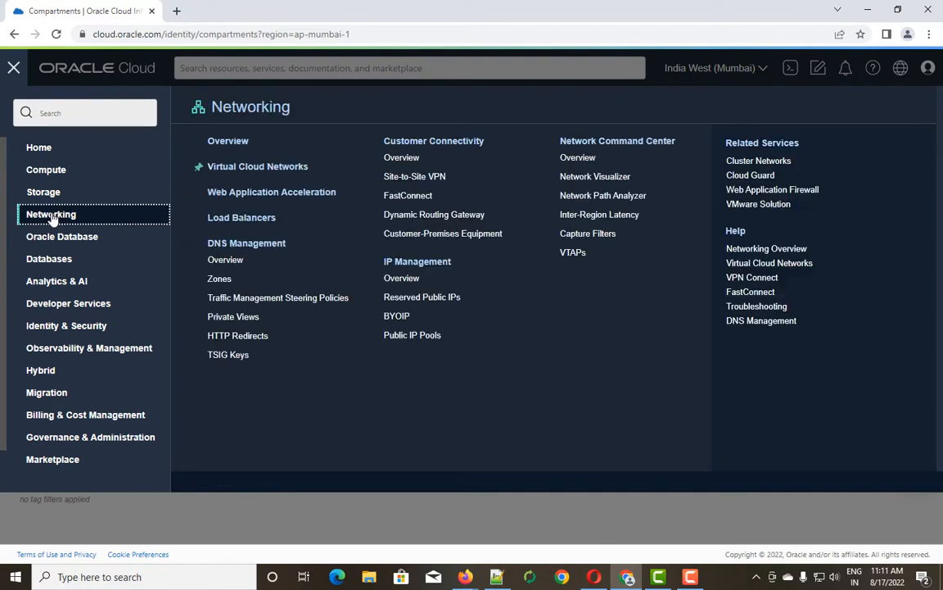
pyautogui.click(238, 167)
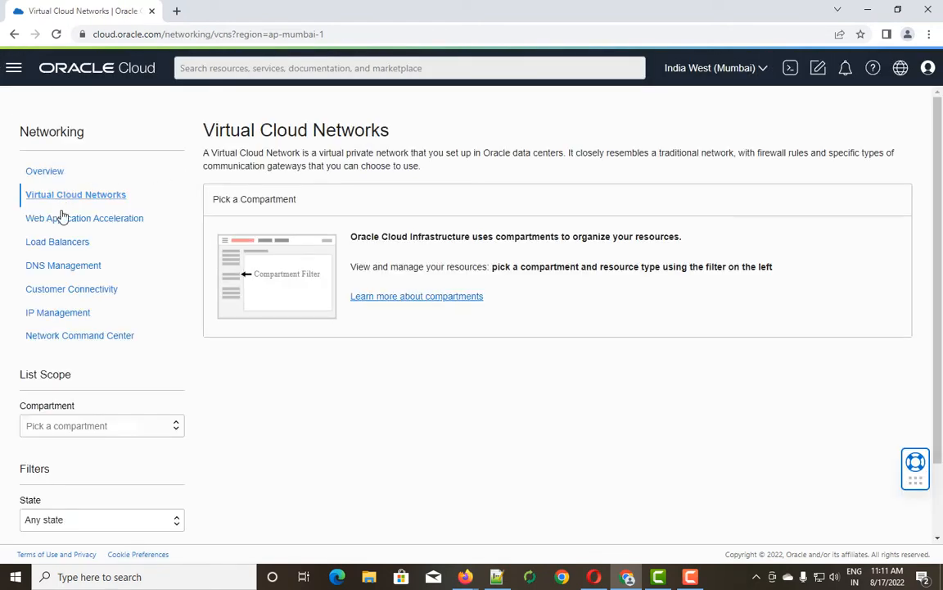
pyautogui.click(176, 431)
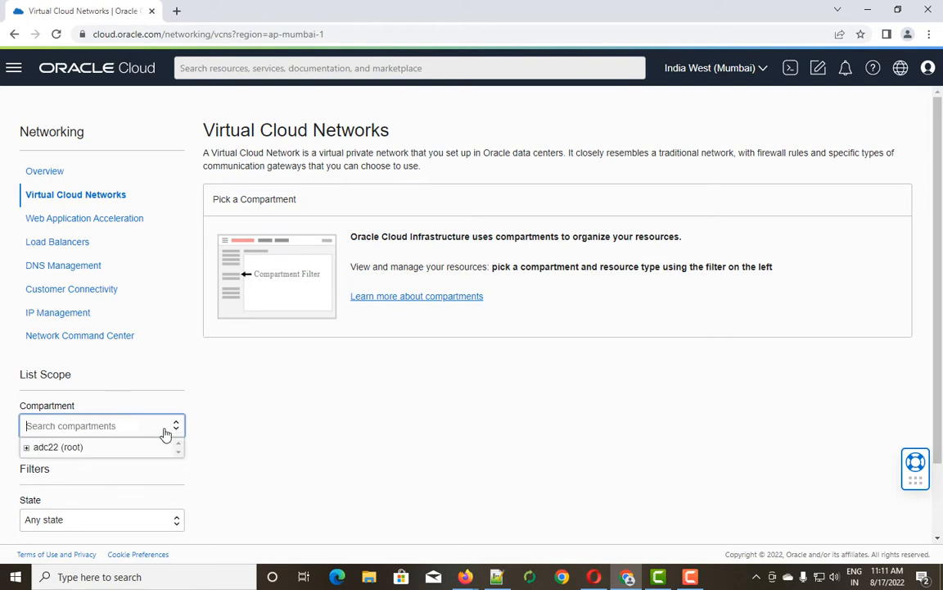
pyautogui.click(27, 448)
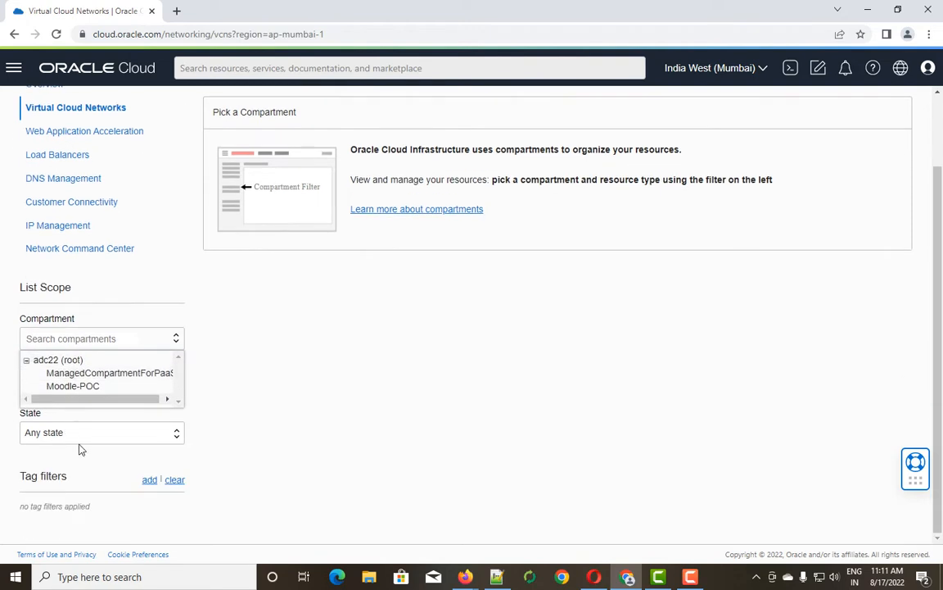
pyautogui.click(82, 388)
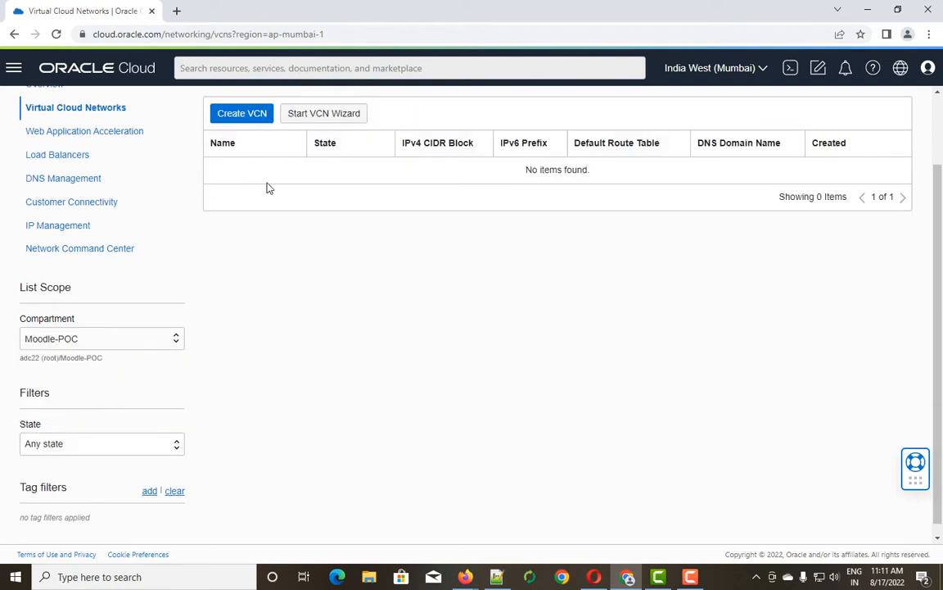
pyautogui.click(239, 117)
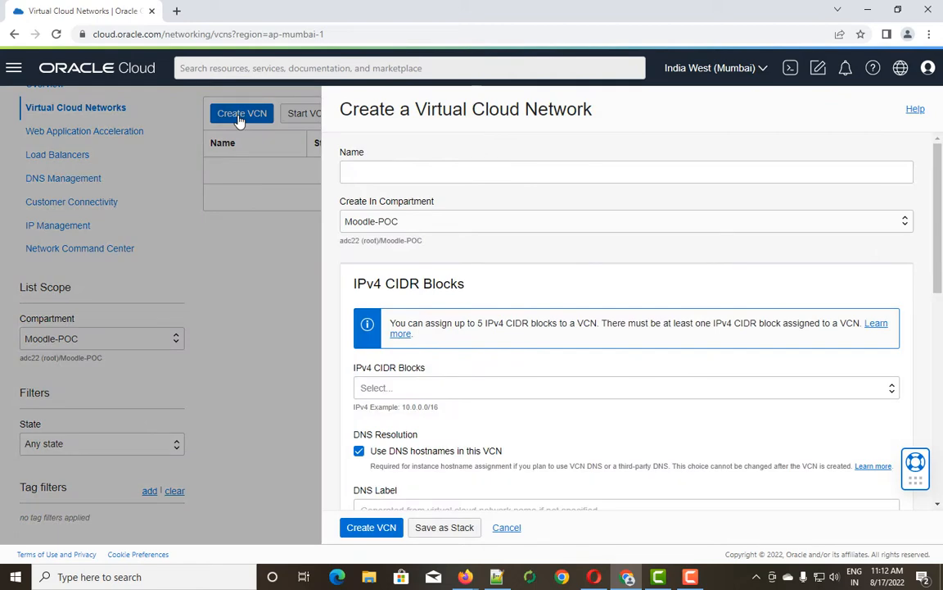
pyautogui.scroll(-5, 493, 277)
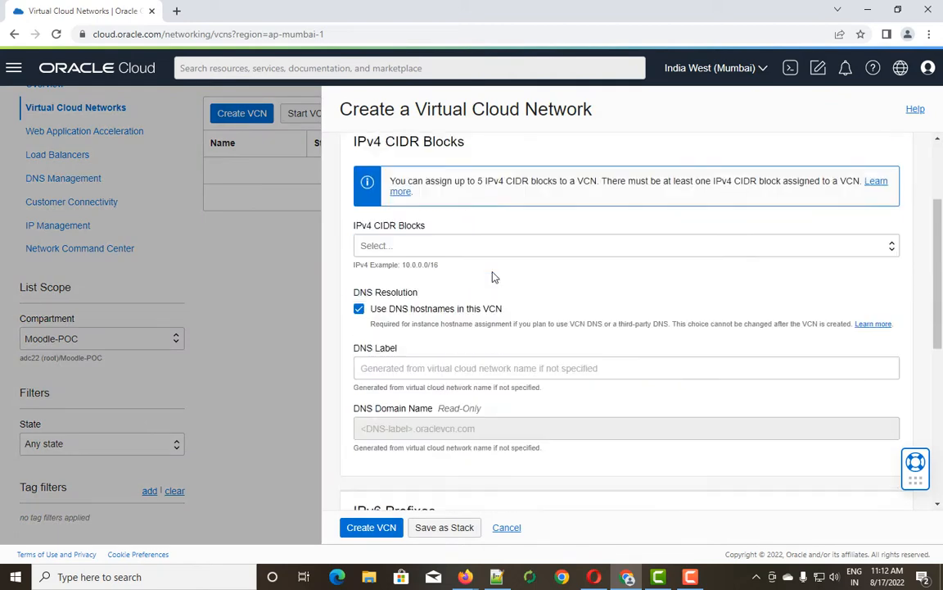
pyautogui.scroll(-3, 493, 277)
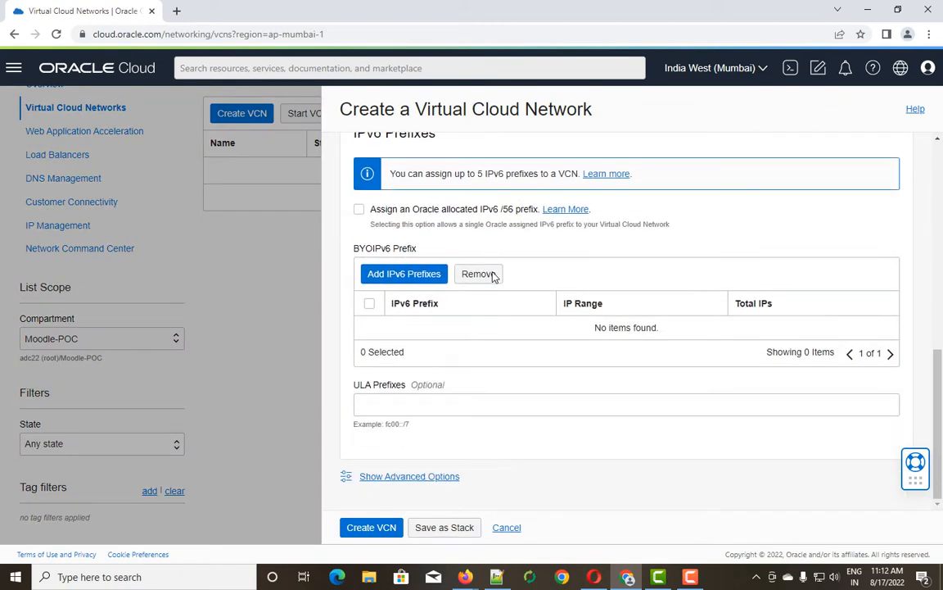
pyautogui.scroll(5, 494, 277)
pyautogui.scroll(3, 493, 278)
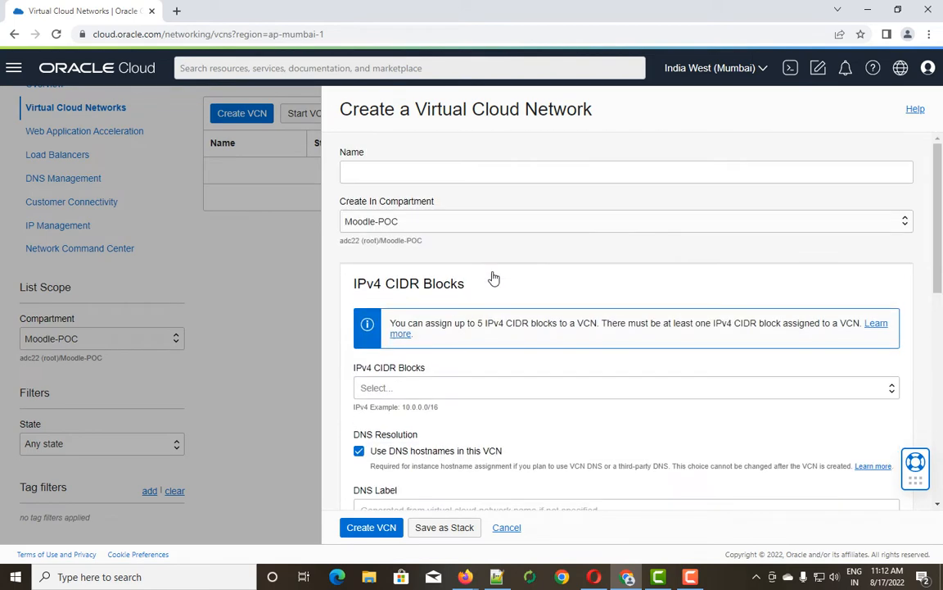
pyautogui.click(506, 528)
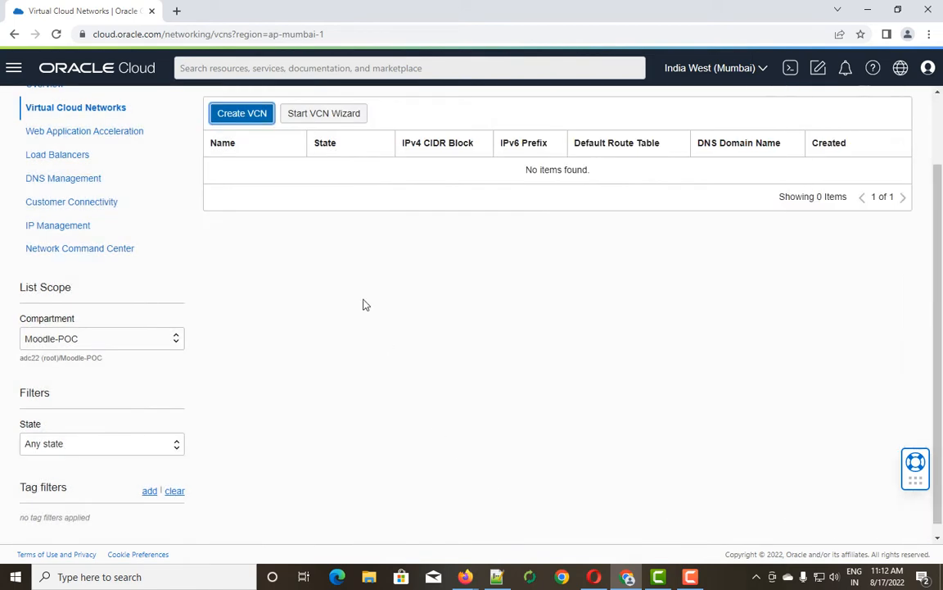
# Show the VCN wizard options with 'Create VCN with Internet Connectivity' selected.
pyautogui.click(336, 119)
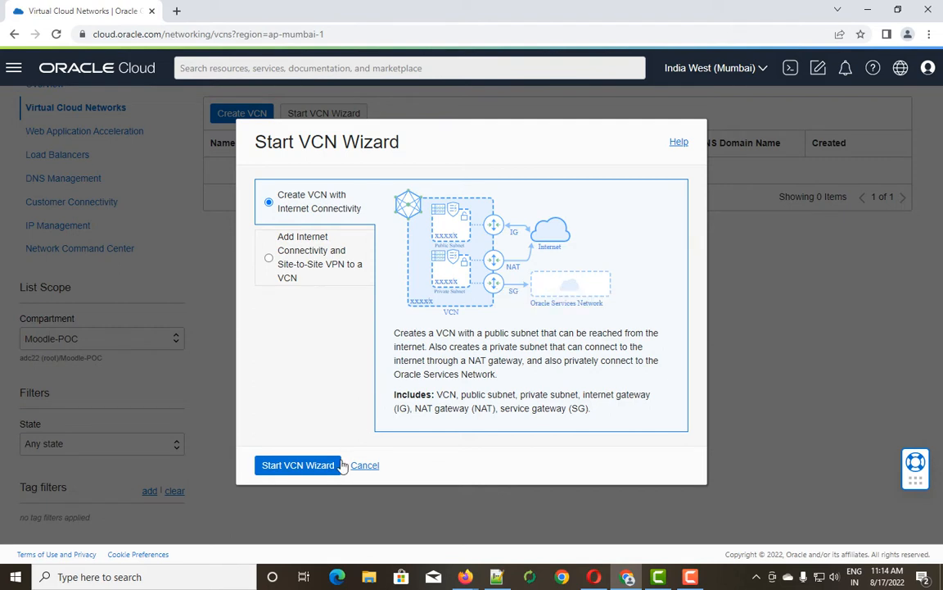
# Start the internet-connectivity VCN wizard, naming the VCN Moodle-POC with CIDR 172.16.0.0/16.
pyautogui.click(289, 467)
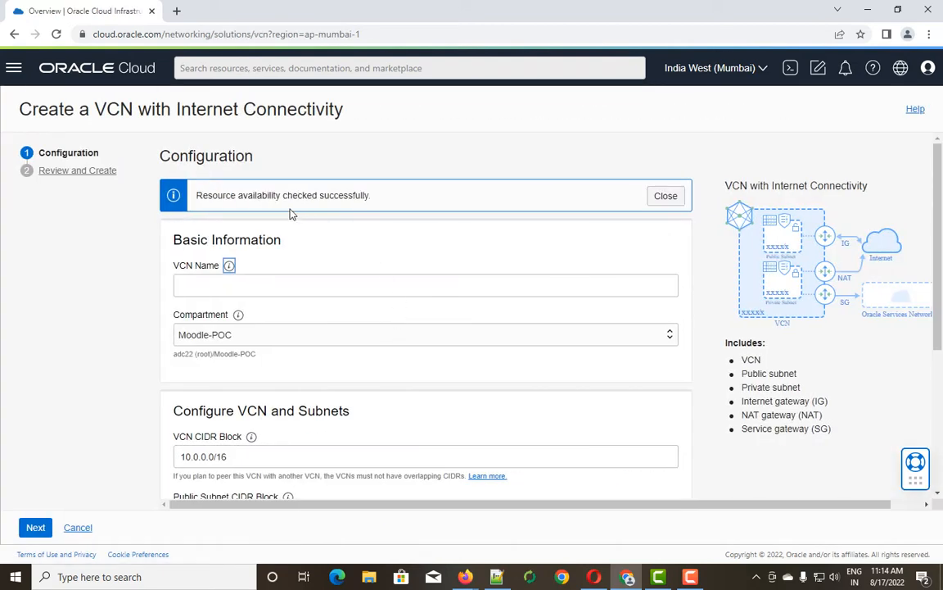
pyautogui.click(221, 284)
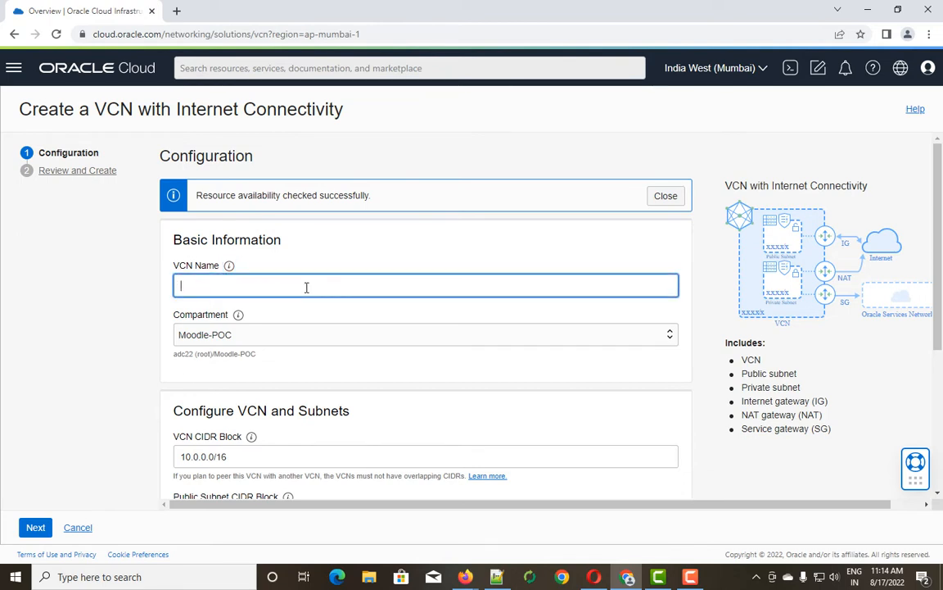
pyautogui.write('Moodle-POC')
pyautogui.scroll(-2, 262, 254)
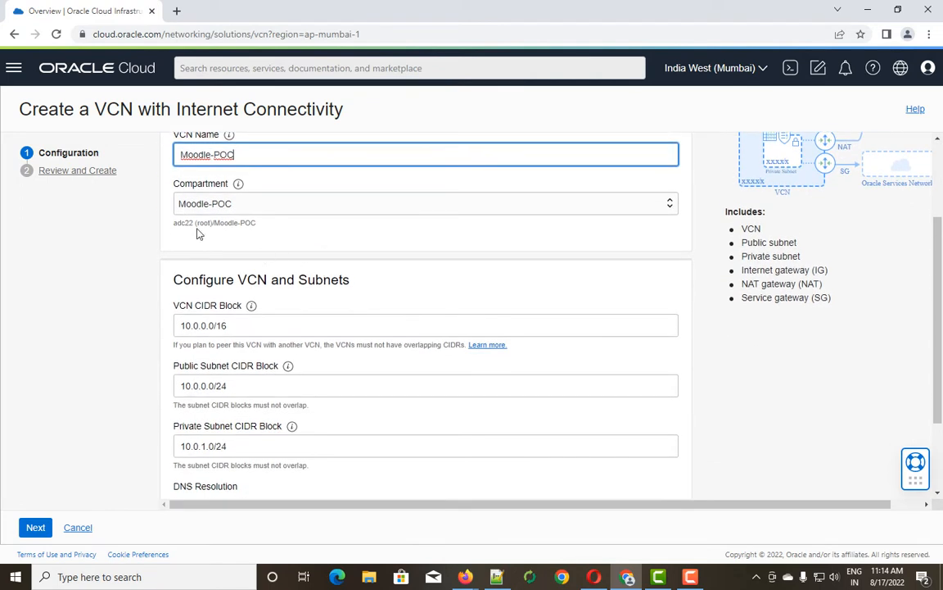
pyautogui.scroll(-1, 238, 221)
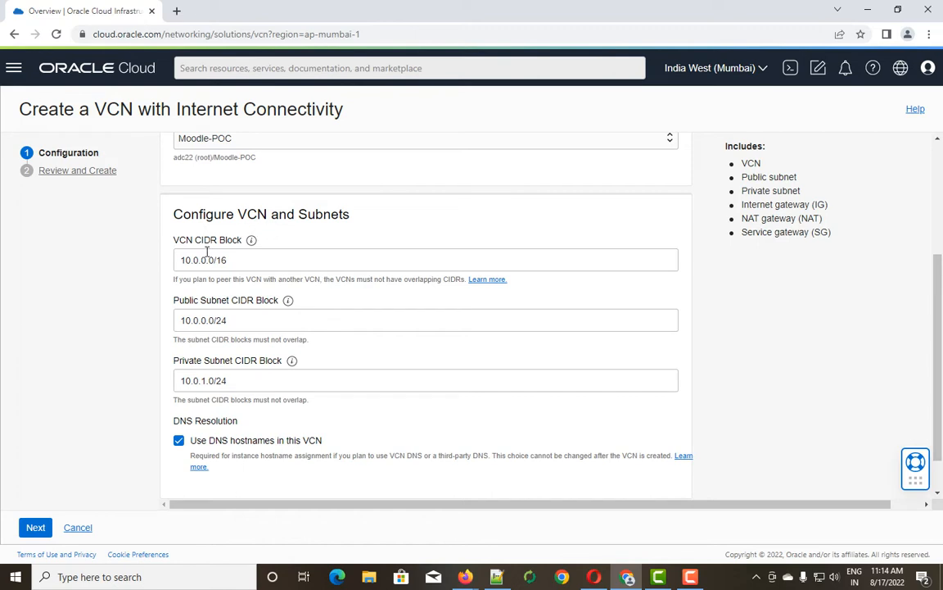
pyautogui.moveTo(229, 259); pyautogui.dragTo(154, 261)
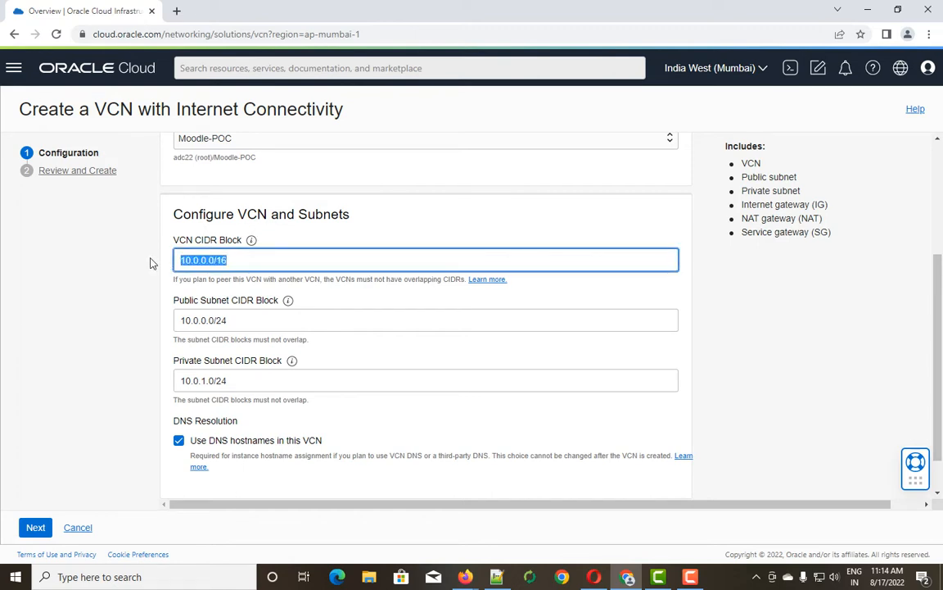
pyautogui.write('172.16.0.0')
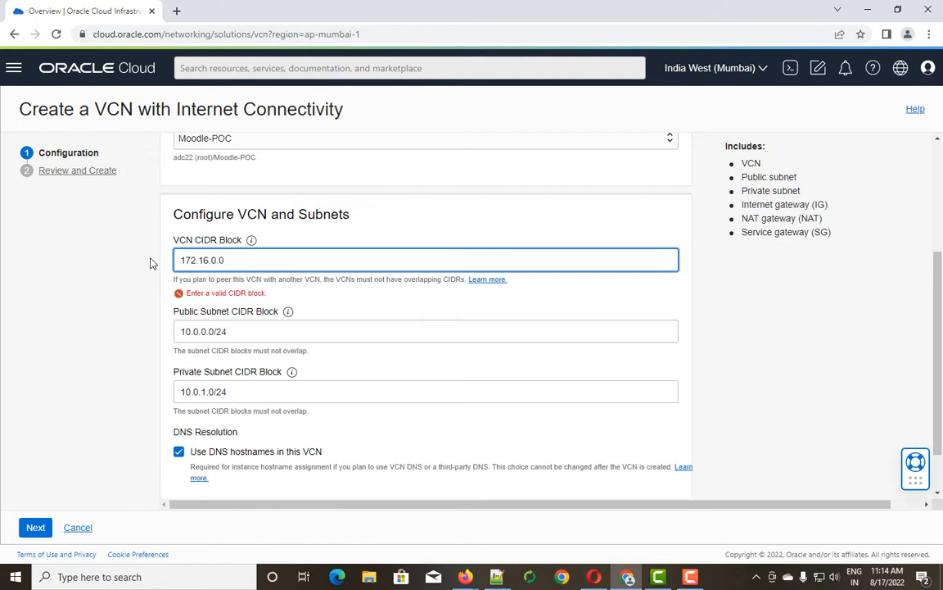
pyautogui.write('/16')
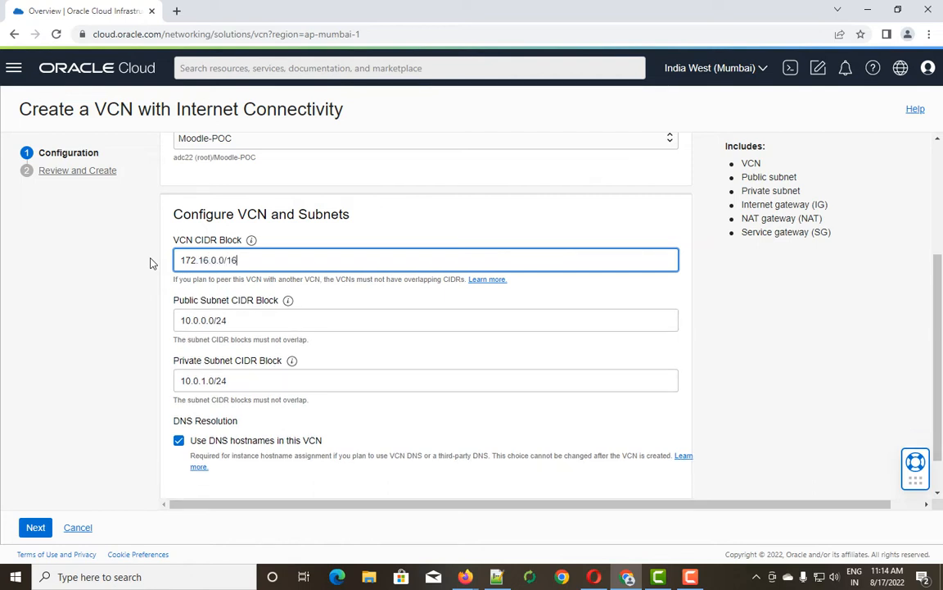
# Set the public subnet to 172.16.16.0/24 and the private subnet to 172.16.17.0/24.
pyautogui.scroll(-1, 163, 266)
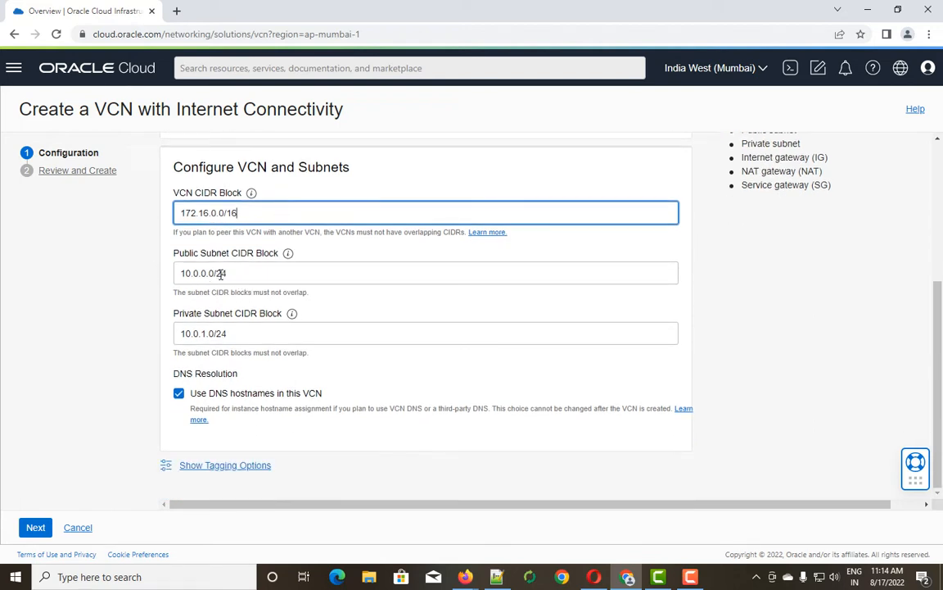
pyautogui.tripleClick(212, 275)
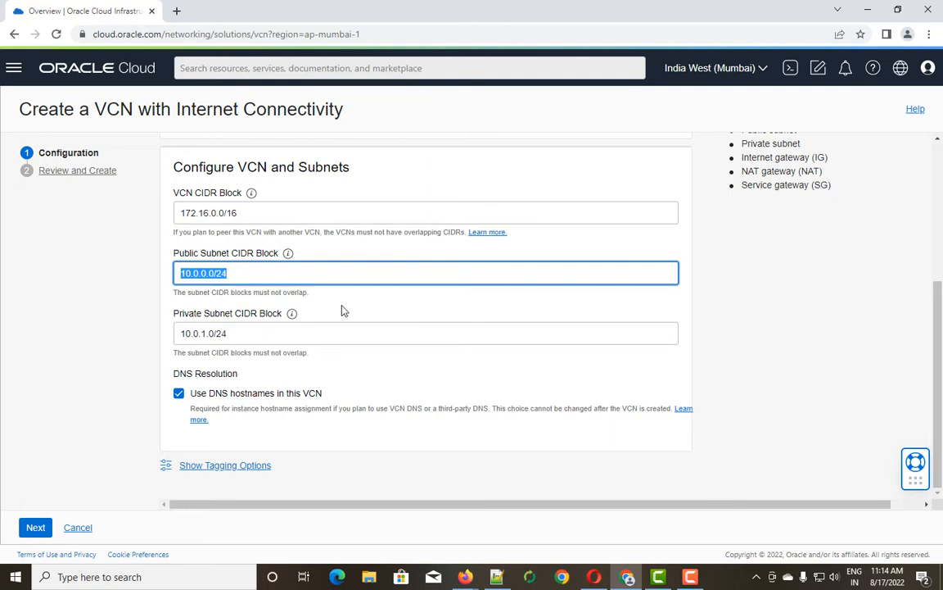
pyautogui.write('172')
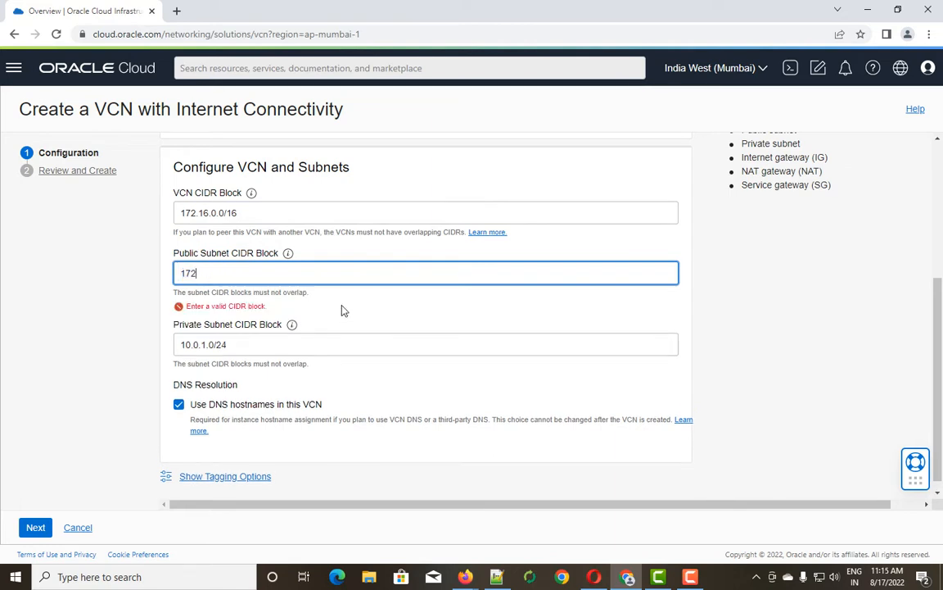
pyautogui.write('.16.16.0/24')
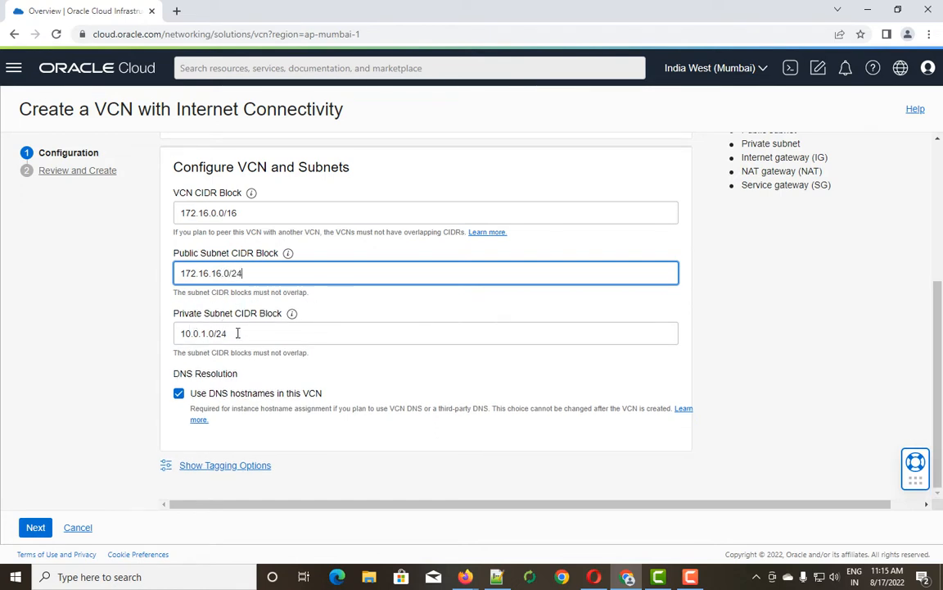
pyautogui.moveTo(237, 331); pyautogui.dragTo(143, 339)
pyautogui.write('17')
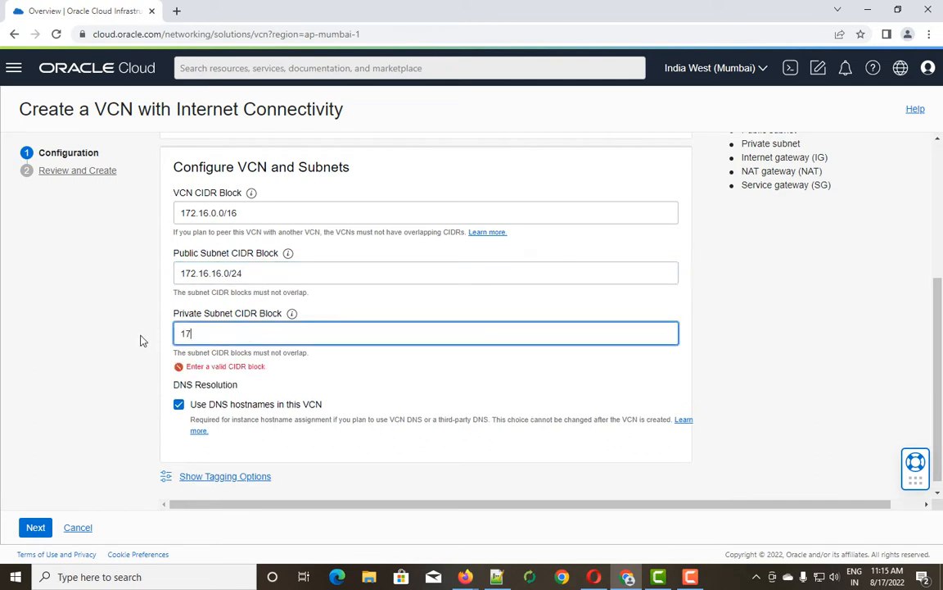
pyautogui.write('2.16.17.0')
pyautogui.write('/24')
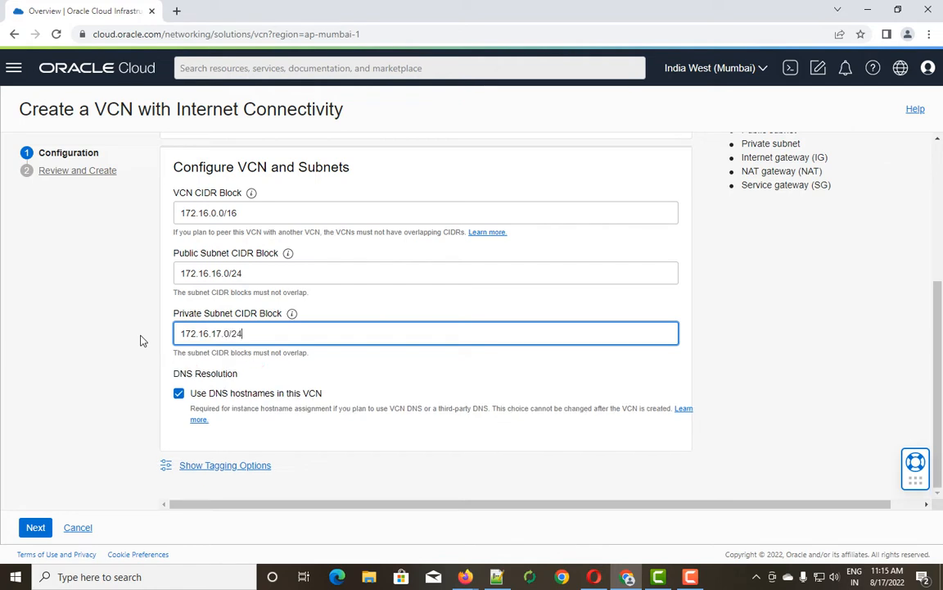
# Append '-moodle-poc' to the VCN tag value VCN-2022-08-17T05.44.24.
pyautogui.click(240, 468)
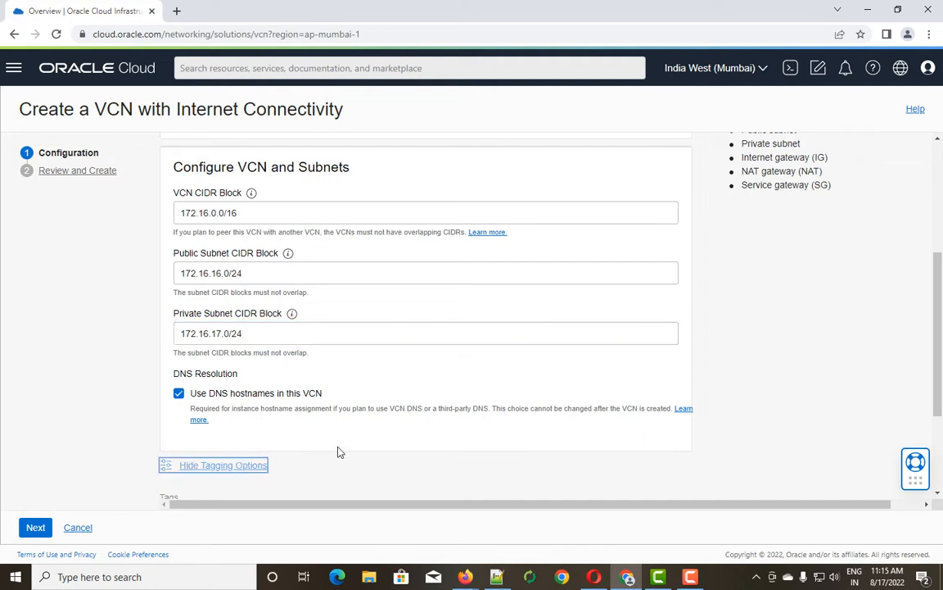
pyautogui.scroll(-2, 336, 451)
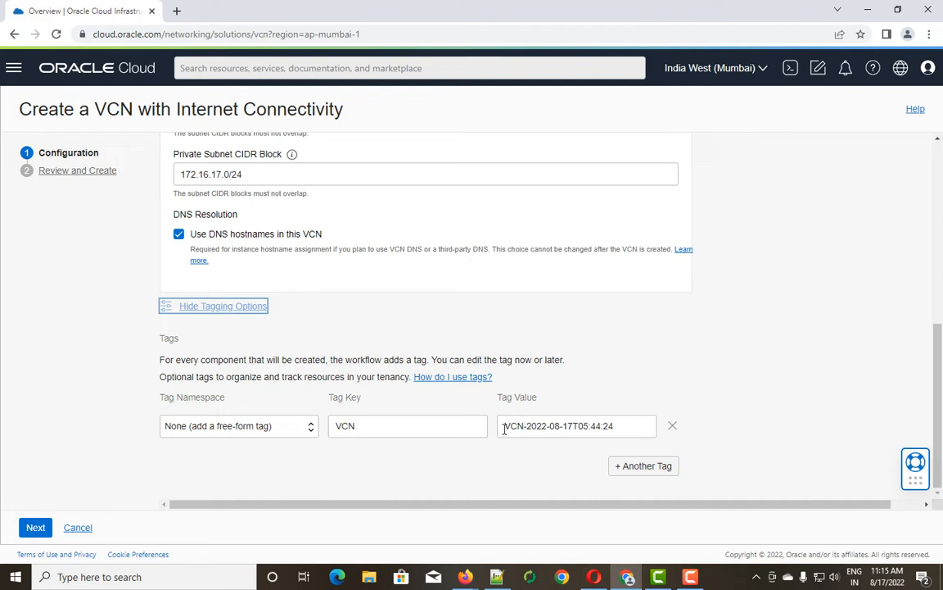
pyautogui.moveTo(502, 427); pyautogui.dragTo(620, 427)
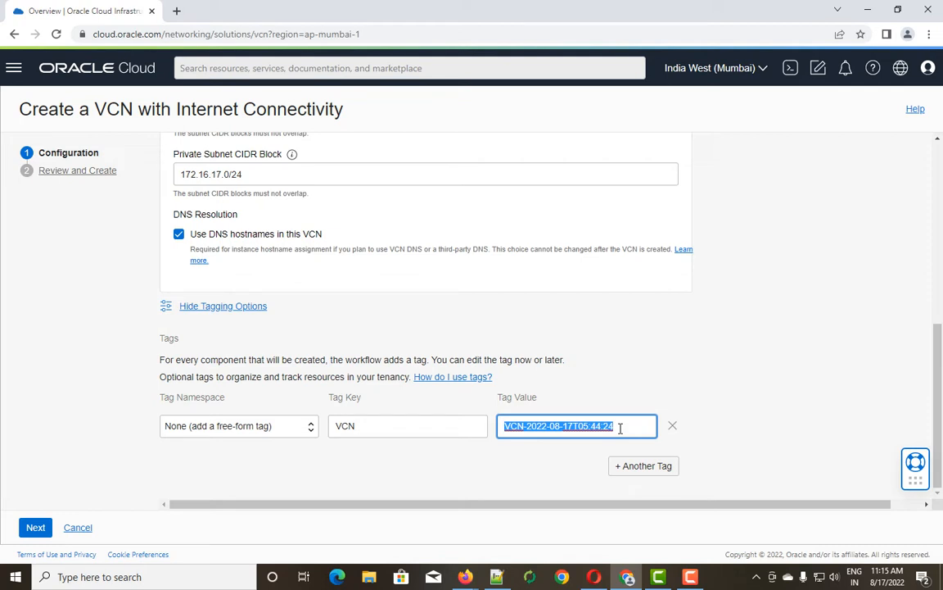
pyautogui.press('Left')
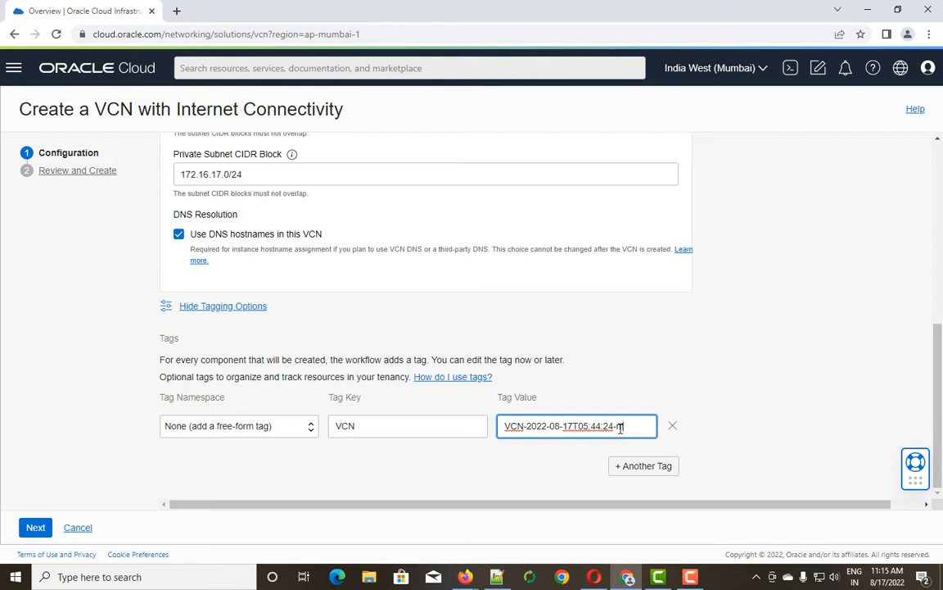
pyautogui.write('dle')
pyautogui.write('-poc')
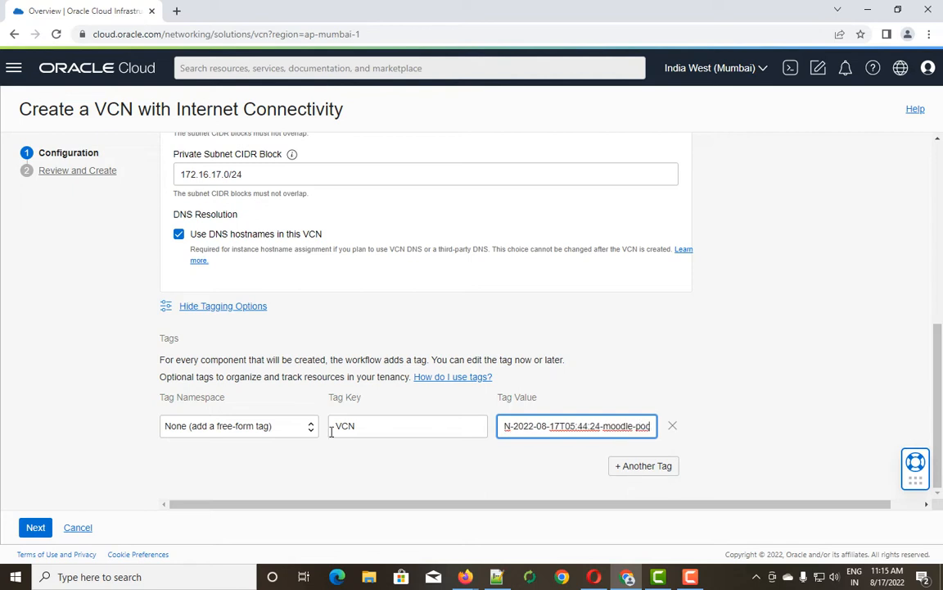
pyautogui.scroll(3, 320, 459)
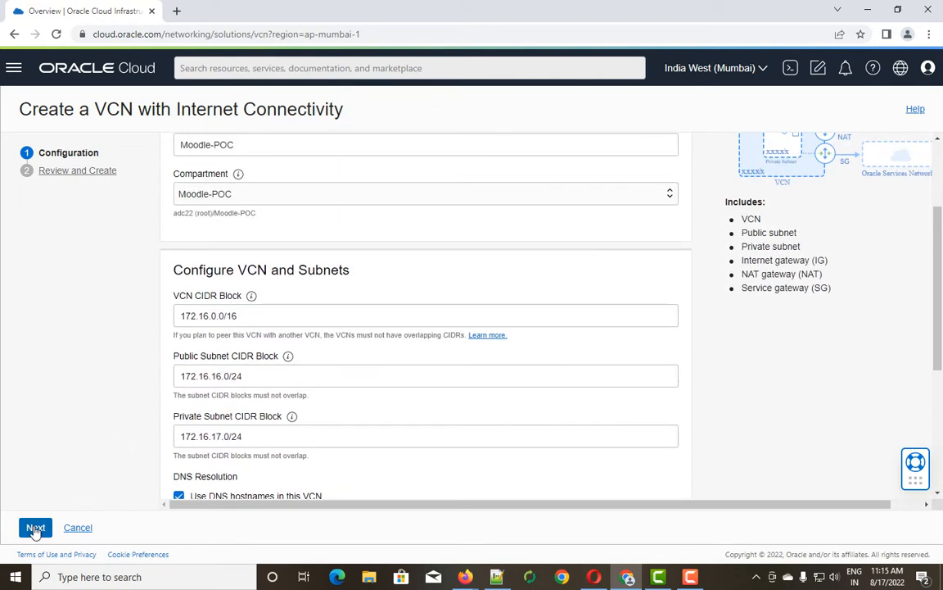
pyautogui.click(35, 528)
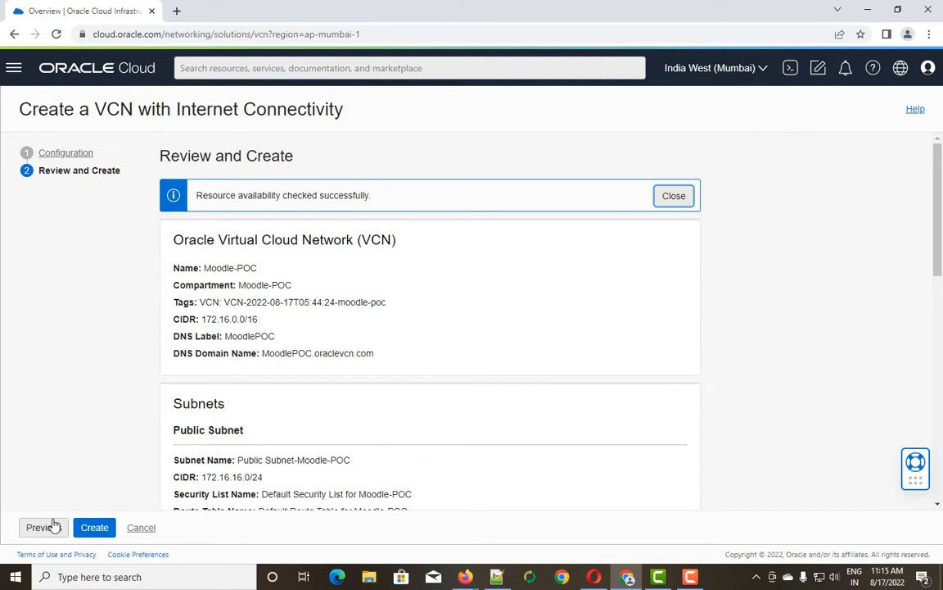
pyautogui.scroll(-1, 164, 328)
pyautogui.scroll(1, 188, 205)
pyautogui.moveTo(204, 268); pyautogui.dragTo(290, 287)
pyautogui.doubleClick(207, 302)
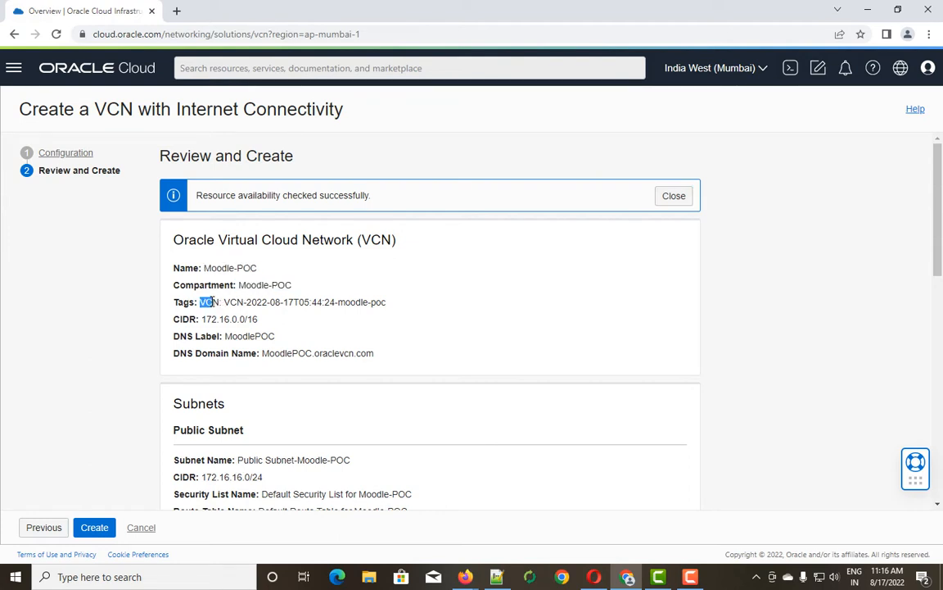
pyautogui.moveTo(206, 320); pyautogui.dragTo(263, 326)
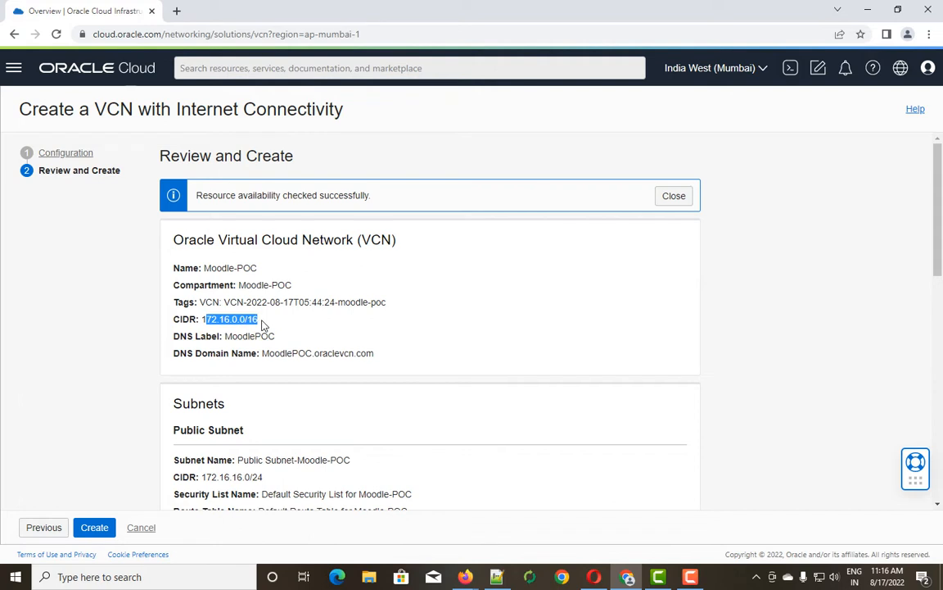
pyautogui.click(222, 336)
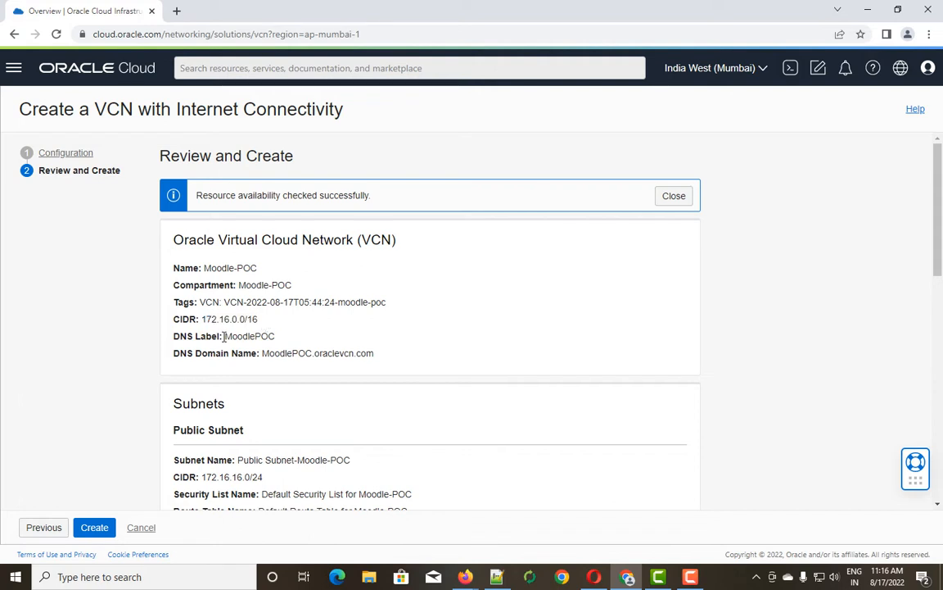
pyautogui.moveTo(227, 337); pyautogui.dragTo(282, 345)
pyautogui.scroll(-1, 281, 345)
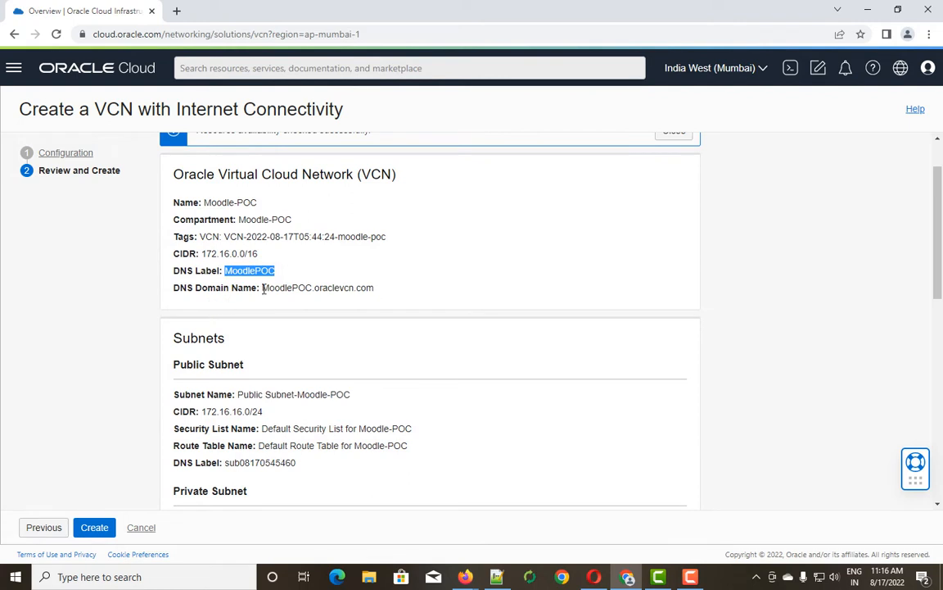
pyautogui.moveTo(263, 289); pyautogui.dragTo(377, 297)
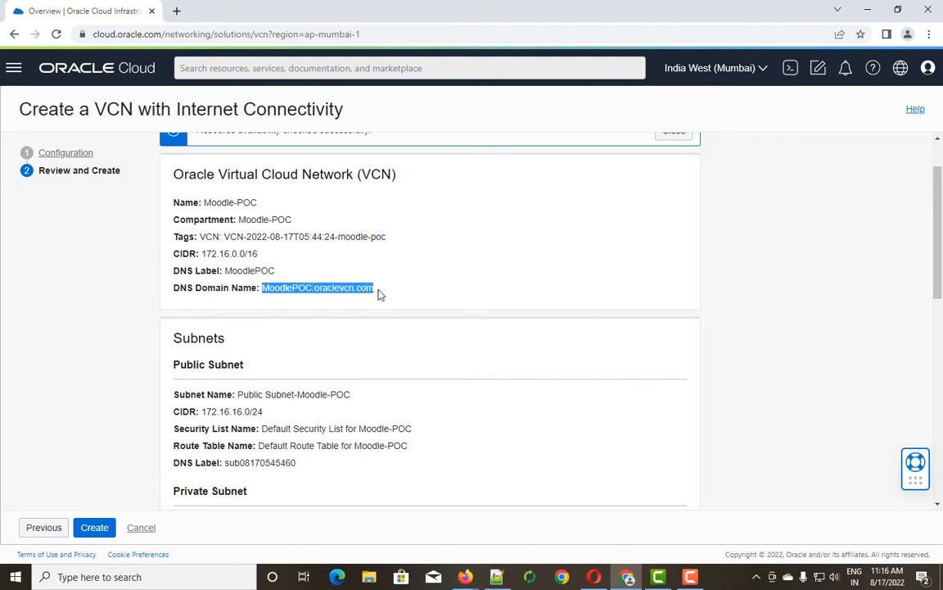
pyautogui.scroll(-2, 276, 340)
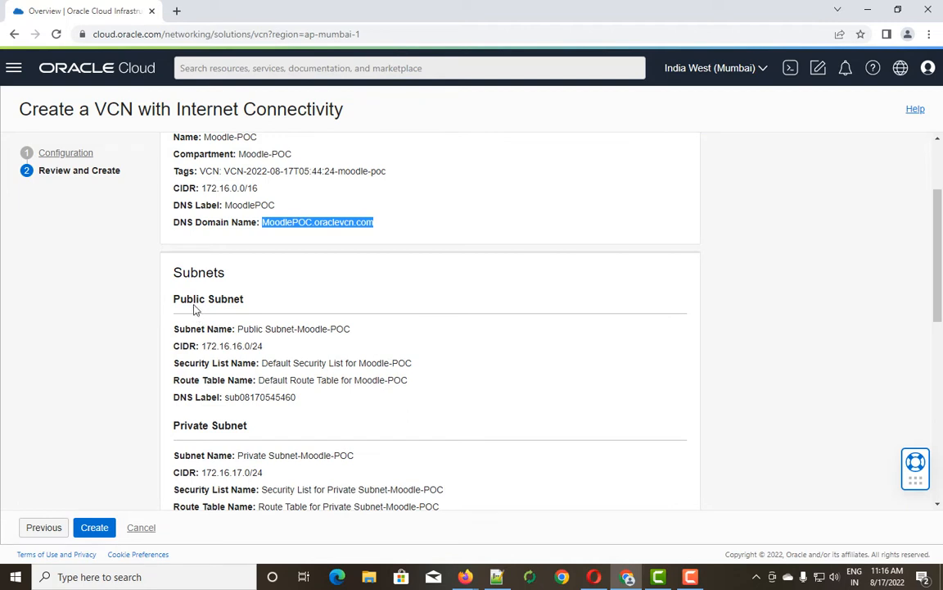
pyautogui.moveTo(175, 276); pyautogui.dragTo(237, 276)
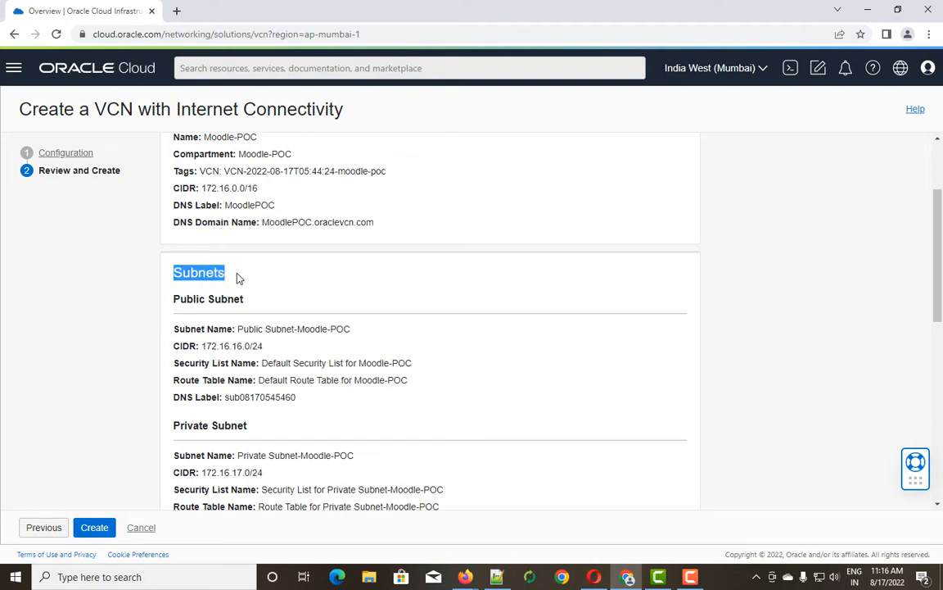
pyautogui.scroll(-4, 219, 311)
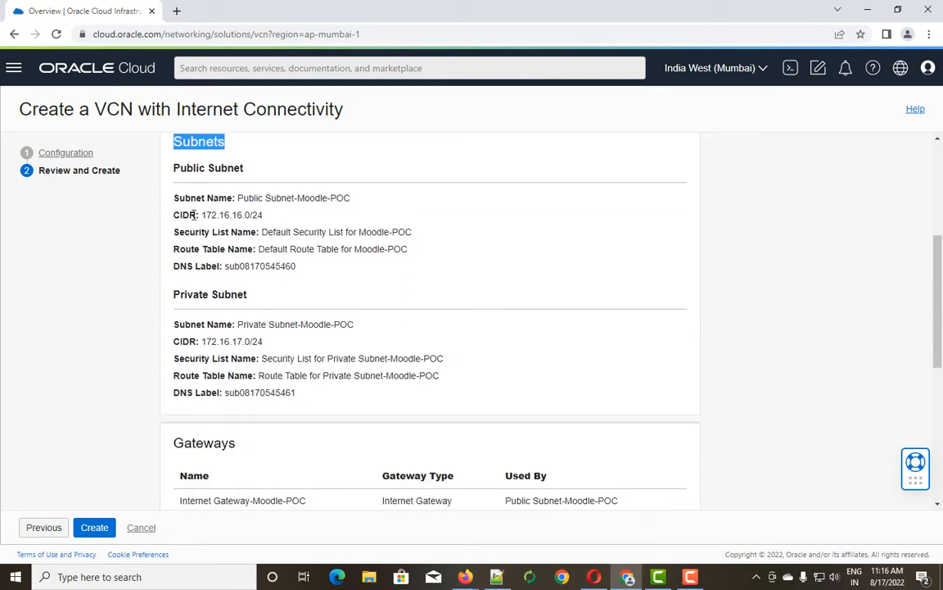
pyautogui.moveTo(238, 197); pyautogui.dragTo(336, 197)
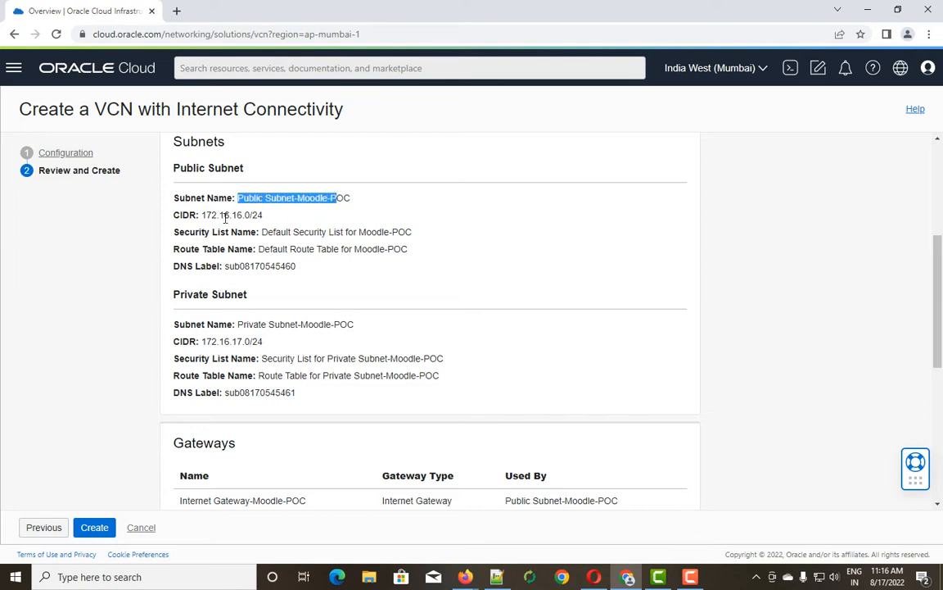
pyautogui.moveTo(202, 214); pyautogui.dragTo(264, 215)
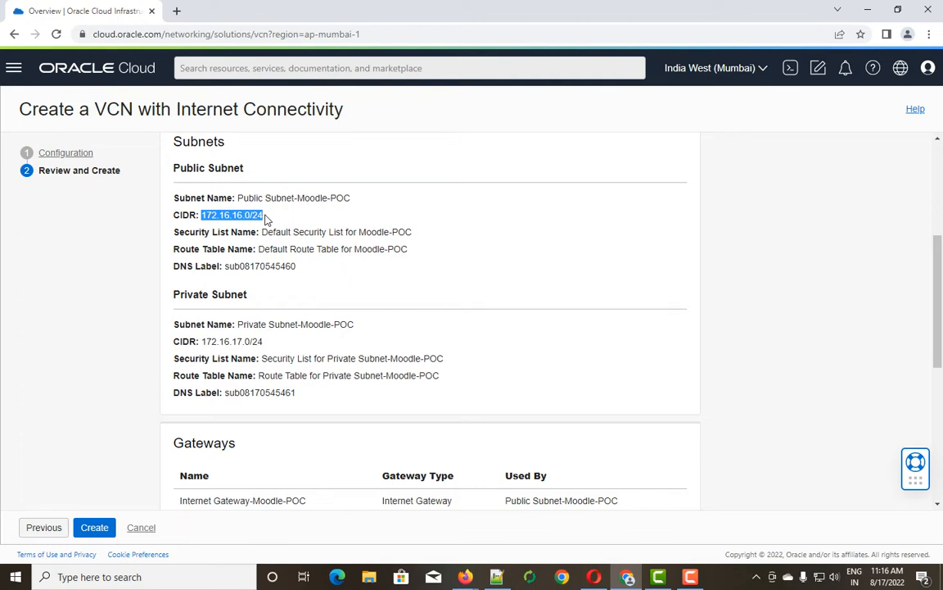
pyautogui.moveTo(174, 231); pyautogui.dragTo(438, 242)
pyautogui.moveTo(174, 249); pyautogui.dragTo(272, 252)
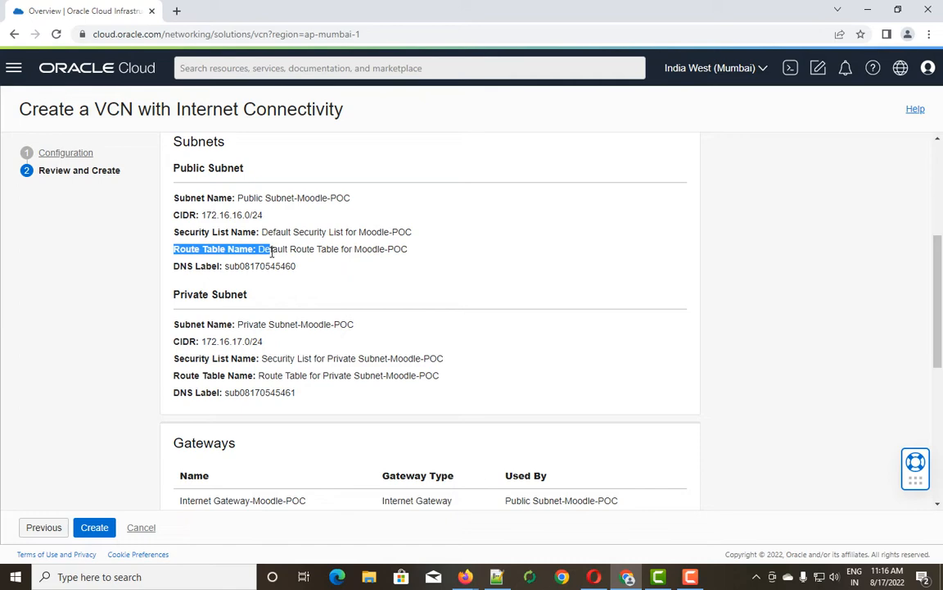
pyautogui.scroll(-2, 217, 278)
pyautogui.scroll(2, 196, 205)
pyautogui.moveTo(224, 265); pyautogui.dragTo(331, 269)
pyautogui.scroll(-1, 240, 297)
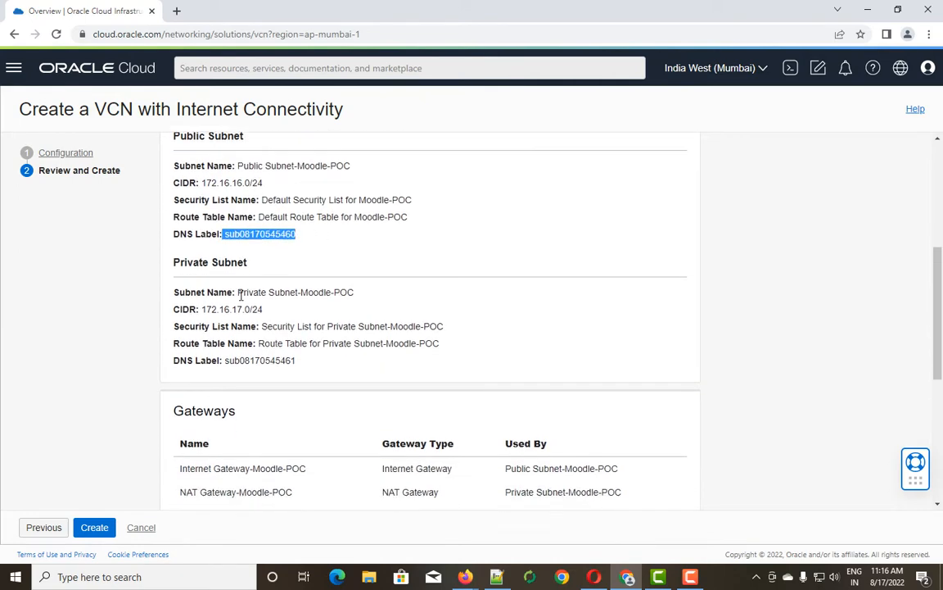
pyautogui.scroll(-1, 240, 296)
pyautogui.moveTo(237, 259); pyautogui.dragTo(361, 271)
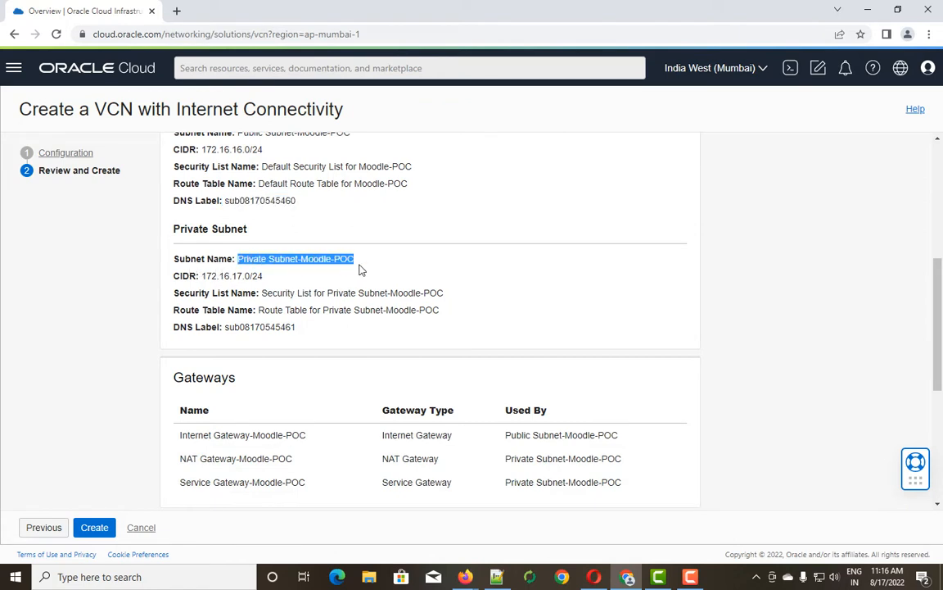
pyautogui.moveTo(201, 276); pyautogui.dragTo(270, 281)
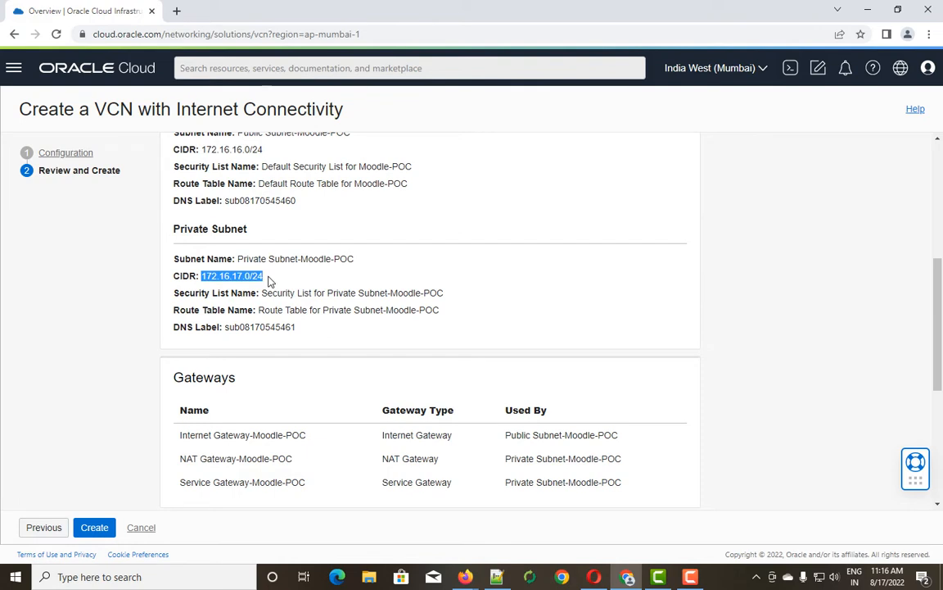
pyautogui.moveTo(173, 293); pyautogui.dragTo(253, 294)
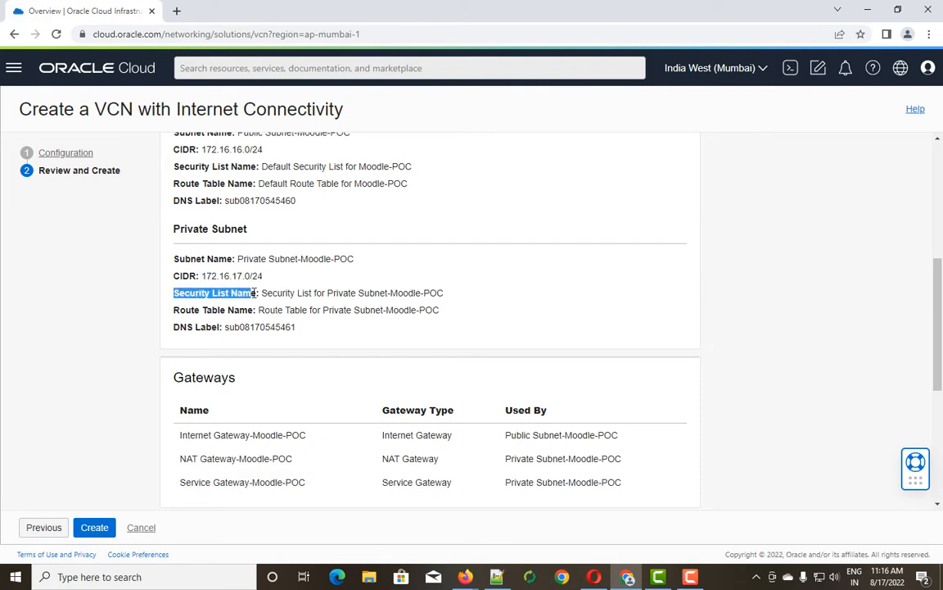
pyautogui.moveTo(174, 310); pyautogui.dragTo(245, 310)
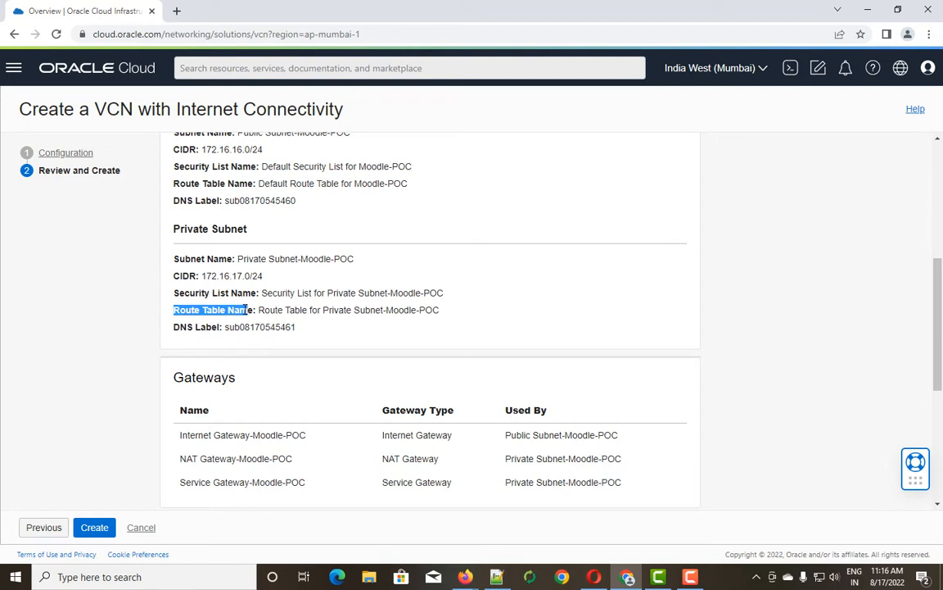
pyautogui.moveTo(173, 292); pyautogui.dragTo(259, 292)
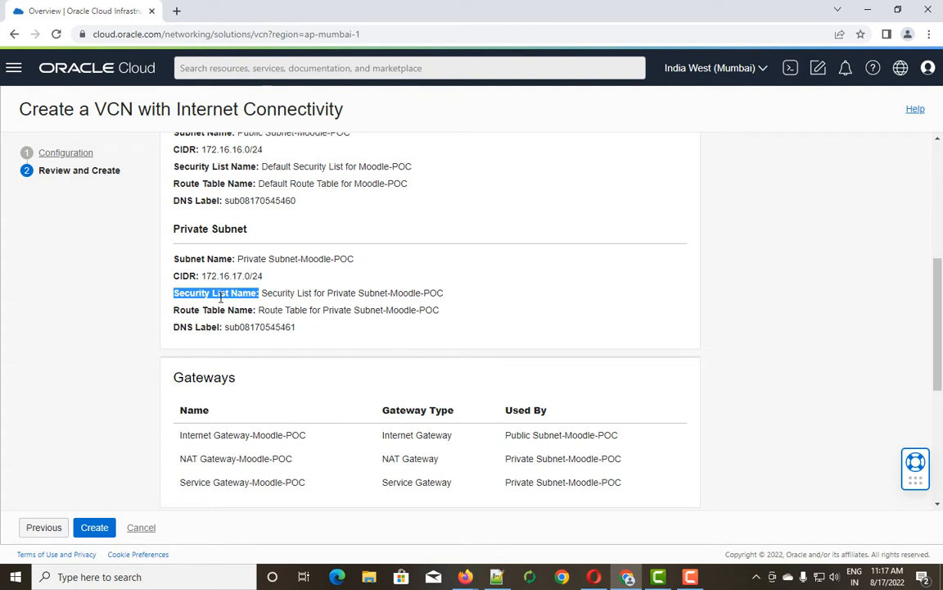
pyautogui.scroll(-1, 218, 298)
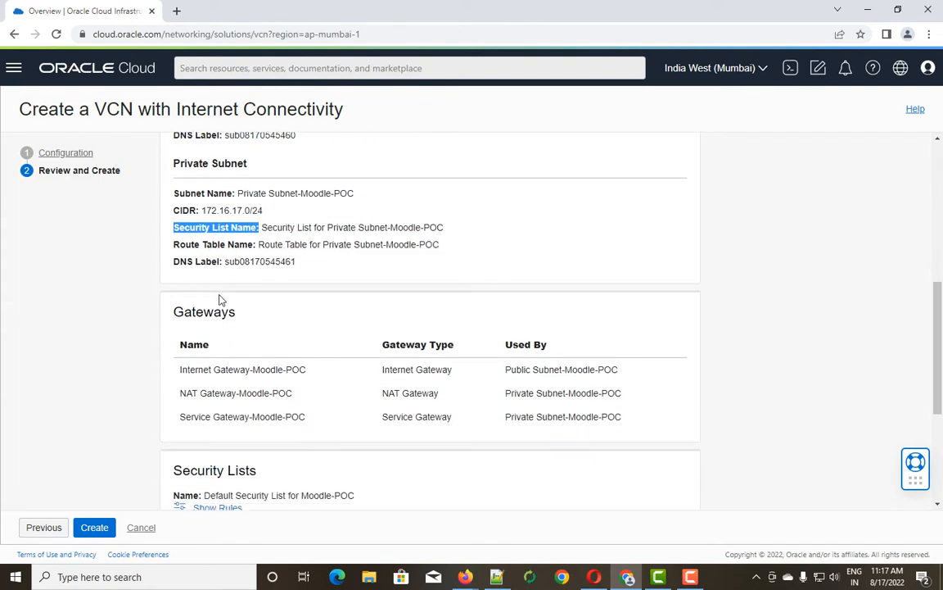
pyautogui.scroll(-1, 177, 308)
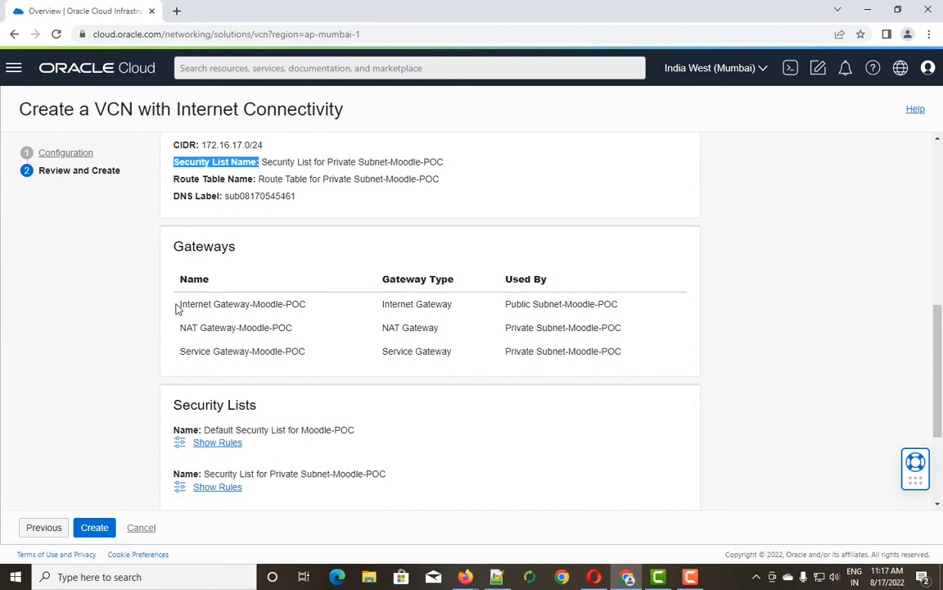
pyautogui.moveTo(180, 305); pyautogui.dragTo(308, 306)
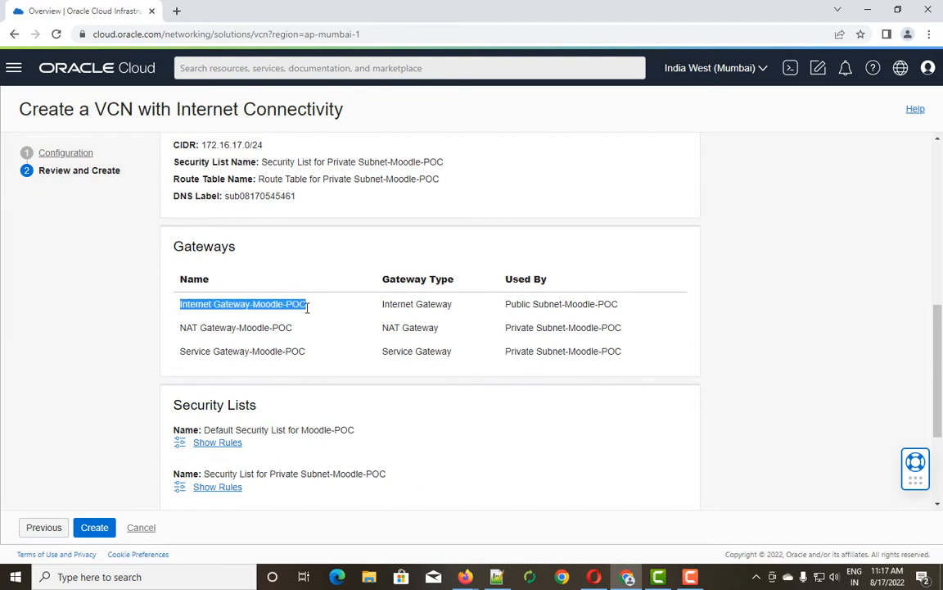
pyautogui.moveTo(183, 329); pyautogui.dragTo(308, 333)
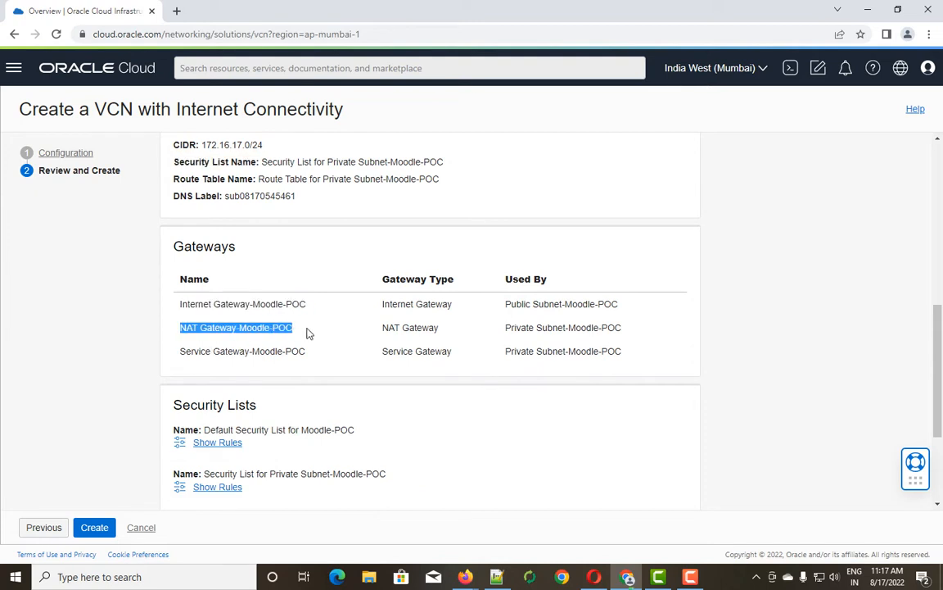
pyautogui.moveTo(181, 351); pyautogui.dragTo(294, 352)
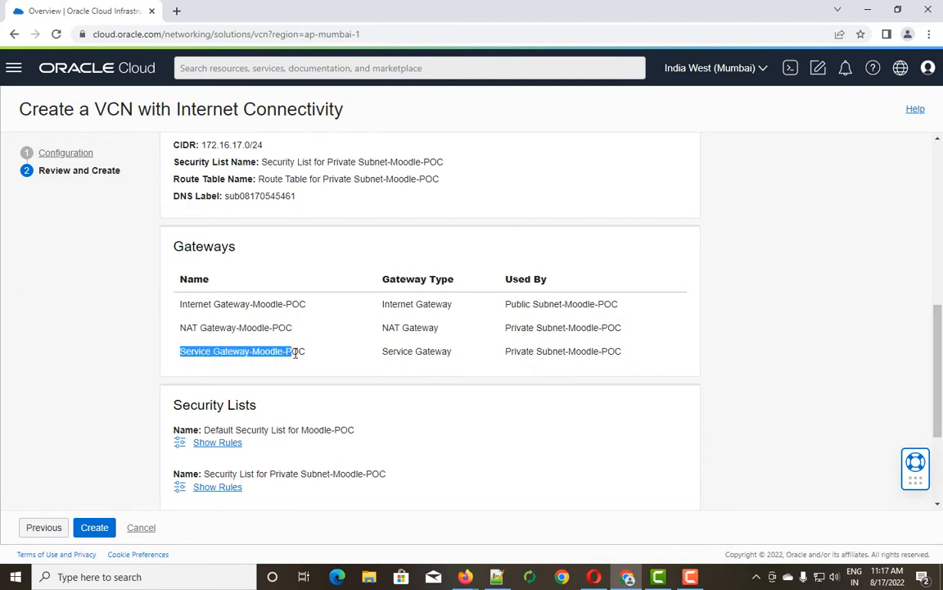
pyautogui.scroll(-2, 274, 345)
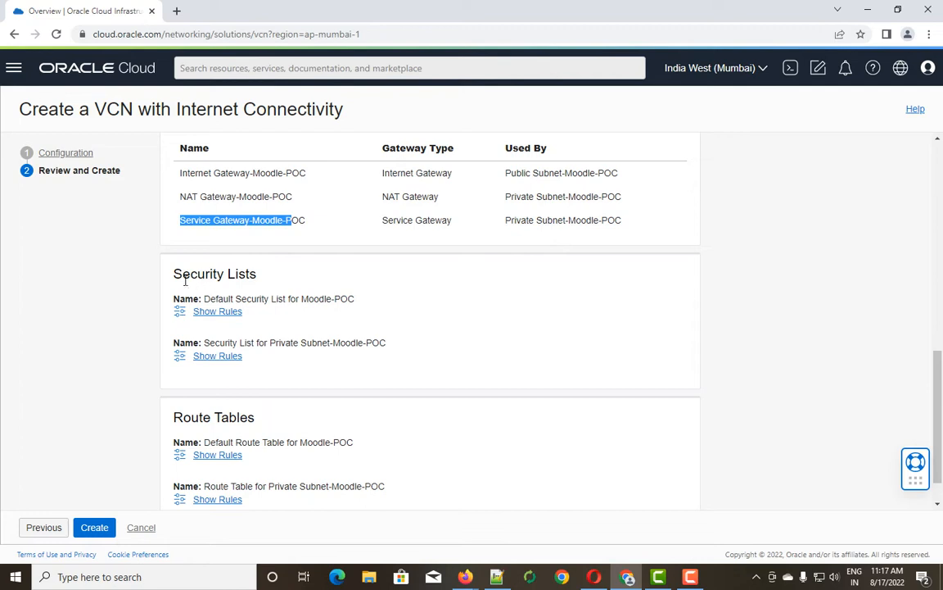
pyautogui.moveTo(173, 273); pyautogui.dragTo(248, 299)
pyautogui.scroll(-1, 223, 325)
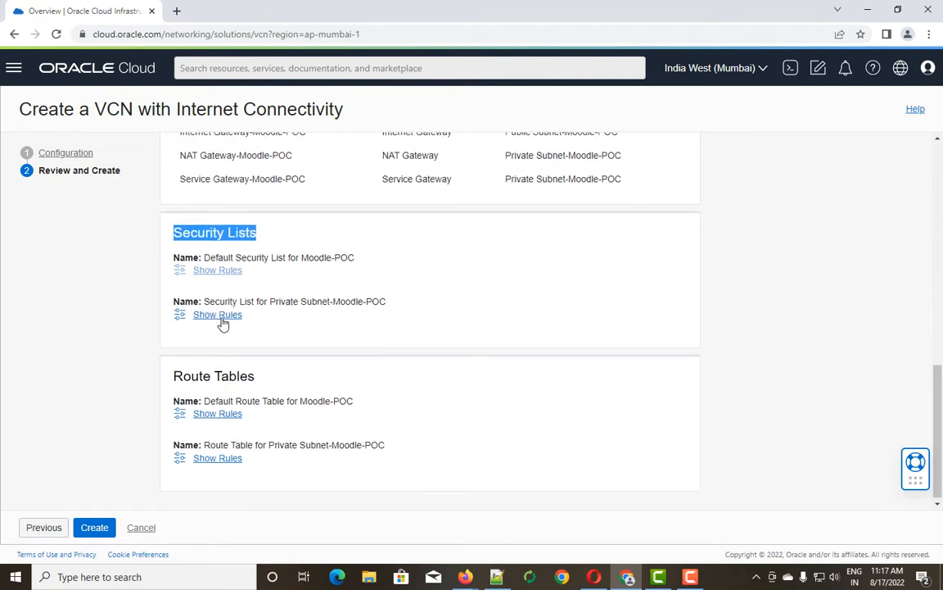
pyautogui.click(219, 271)
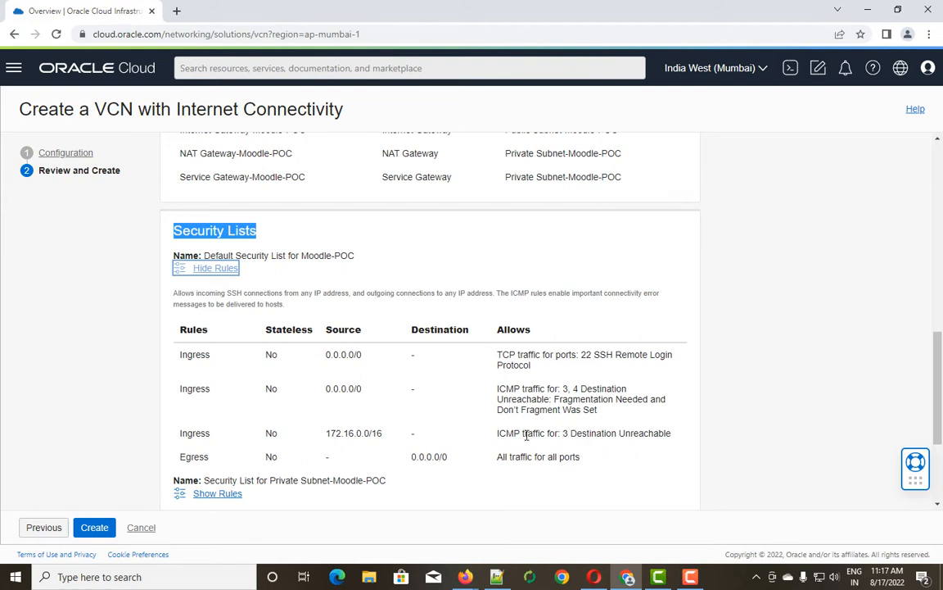
pyautogui.moveTo(326, 434); pyautogui.dragTo(454, 461)
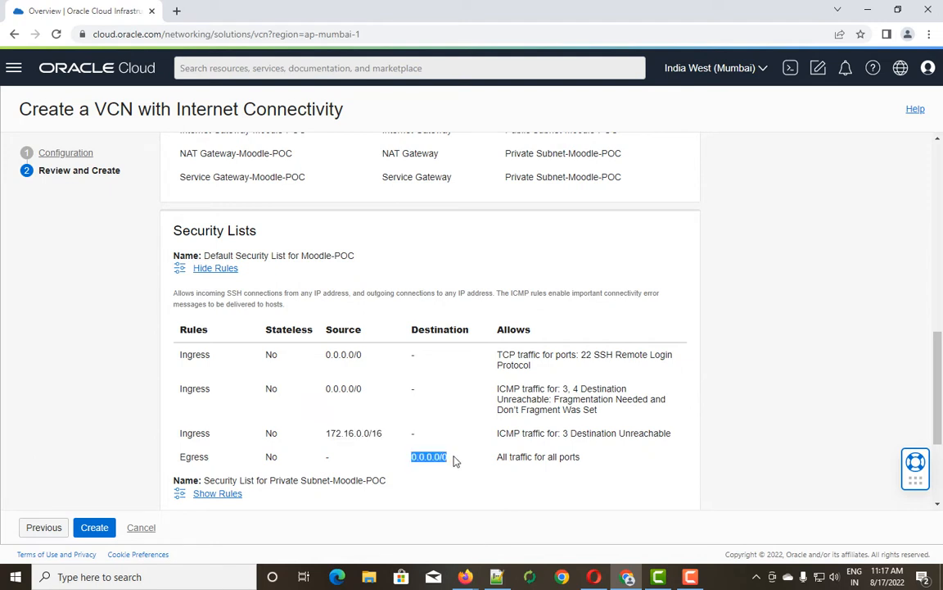
pyautogui.scroll(-1, 212, 290)
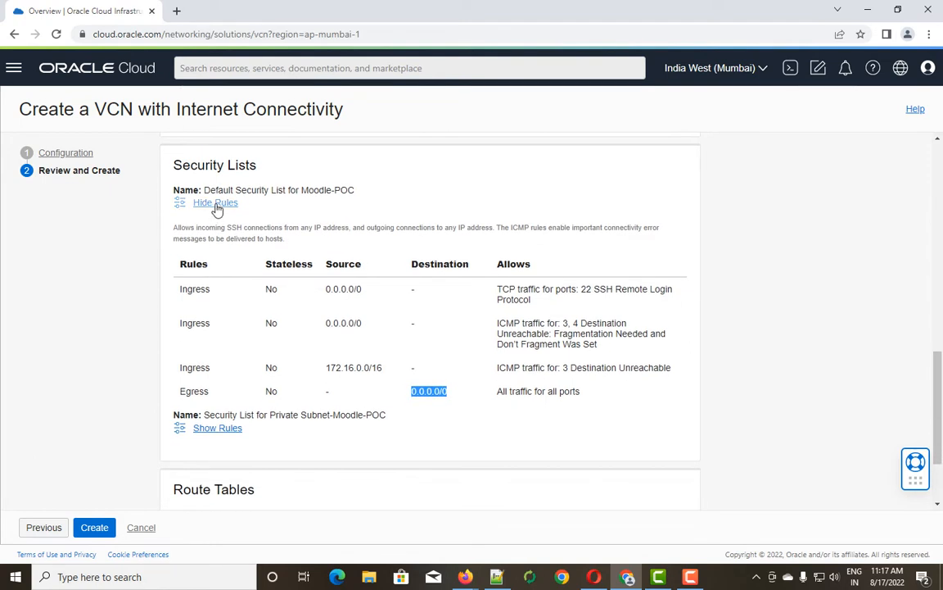
pyautogui.click(218, 207)
pyautogui.click(213, 317)
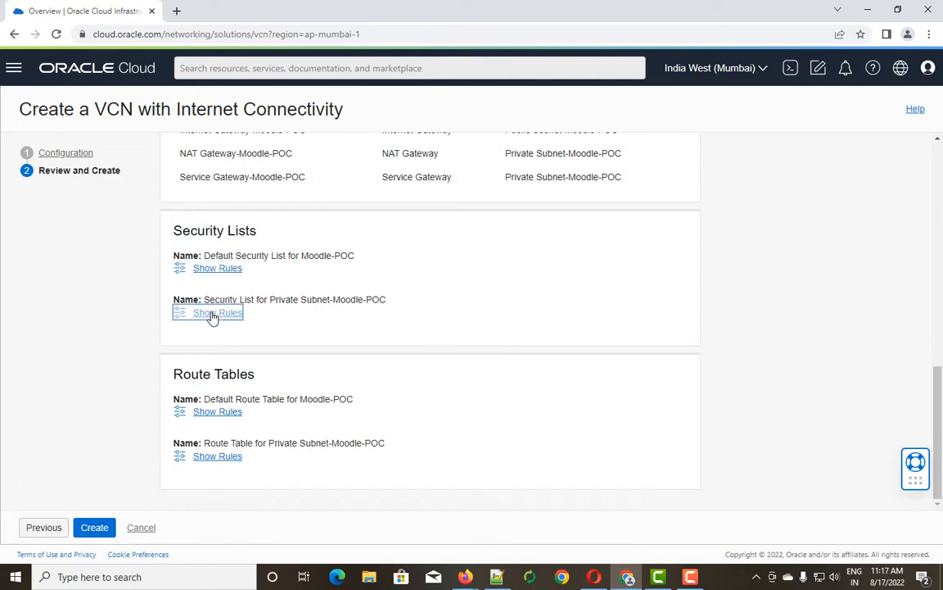
pyautogui.scroll(-1, 306, 407)
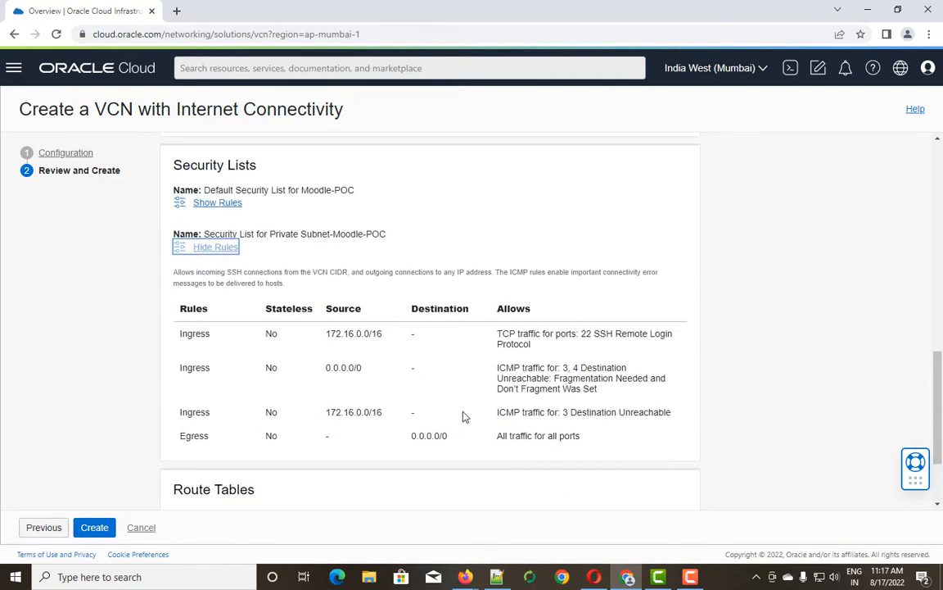
pyautogui.click(208, 247)
pyautogui.click(227, 412)
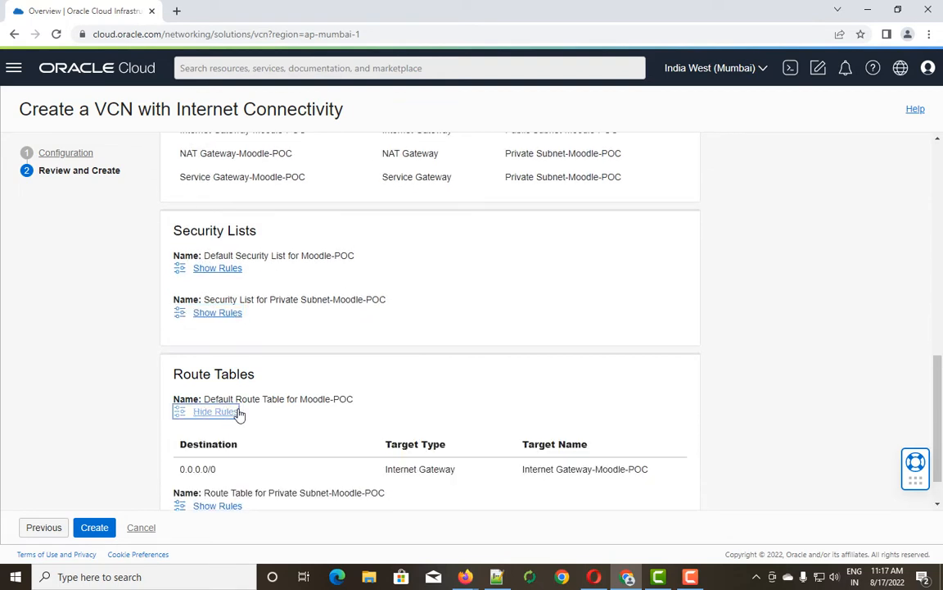
pyautogui.scroll(-1, 248, 416)
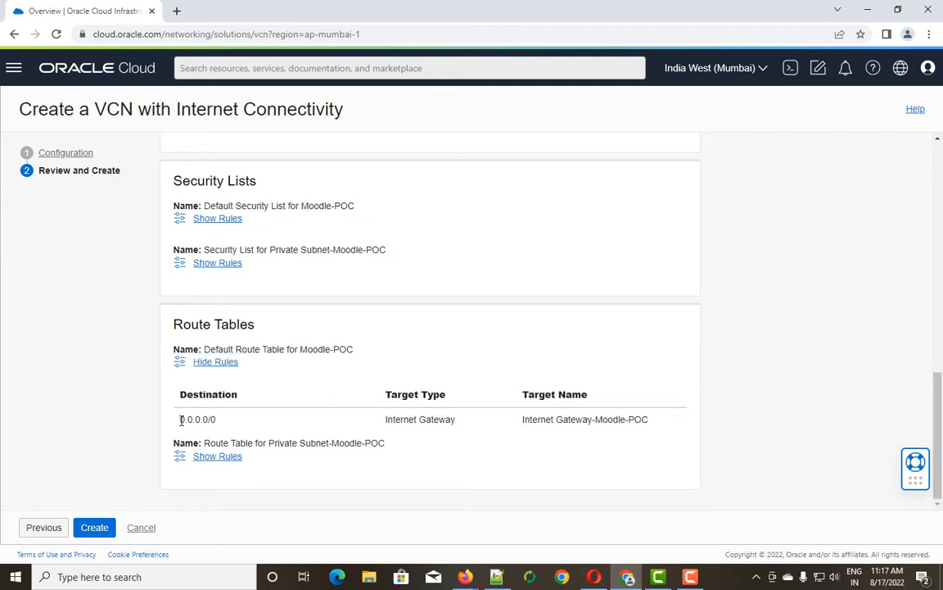
pyautogui.moveTo(181, 421); pyautogui.dragTo(217, 423)
pyautogui.moveTo(385, 420); pyautogui.dragTo(456, 421)
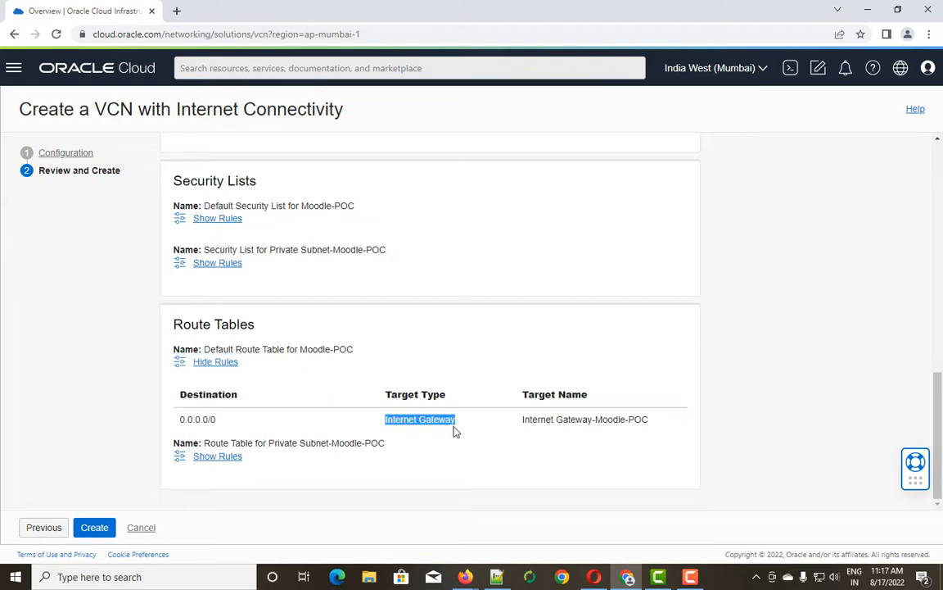
pyautogui.click(206, 362)
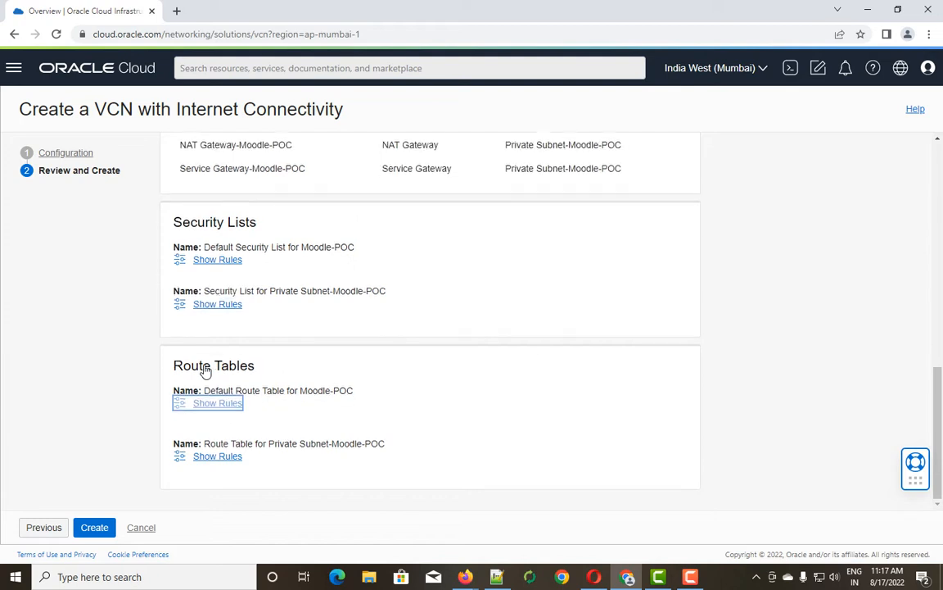
pyautogui.click(226, 457)
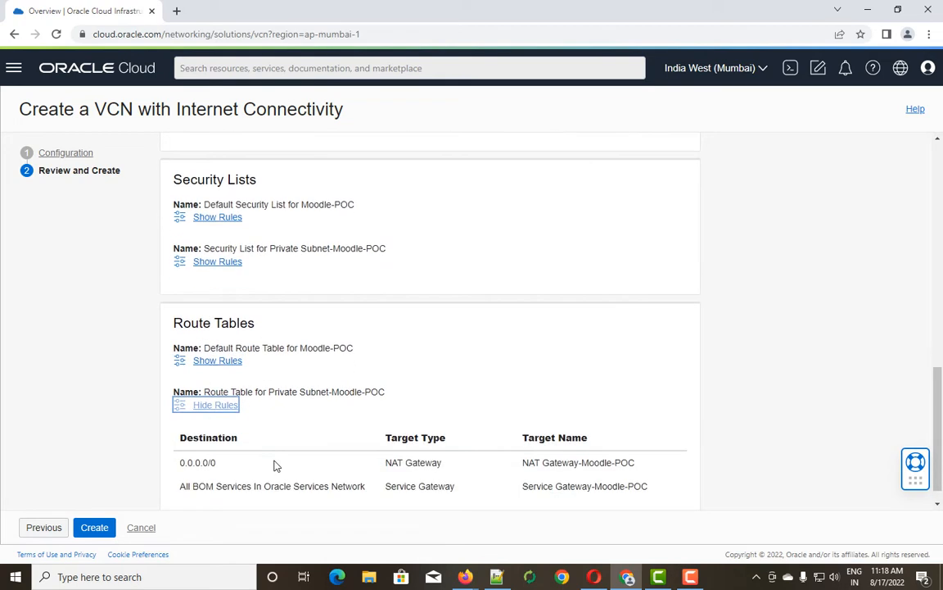
pyautogui.scroll(-1, 274, 461)
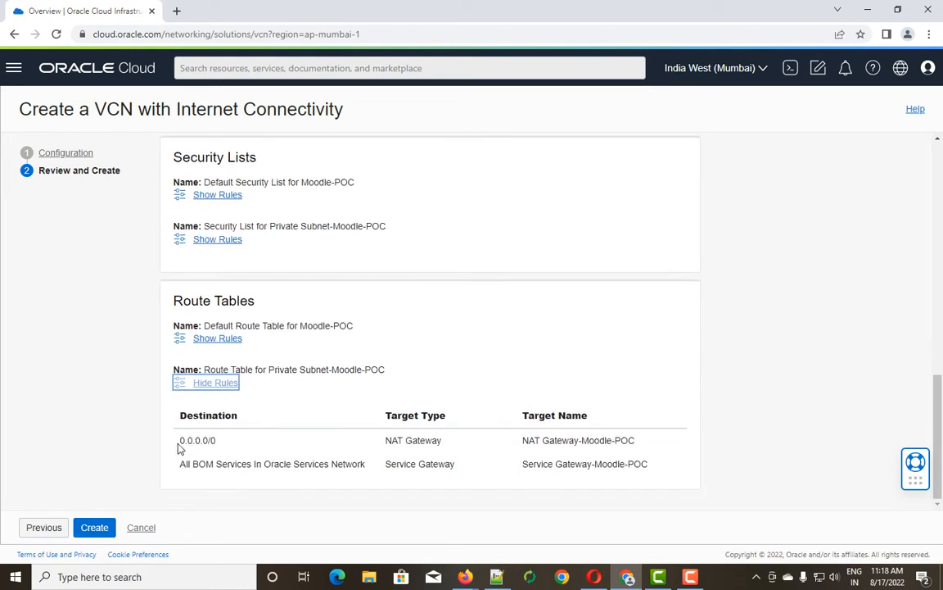
pyautogui.moveTo(180, 441); pyautogui.dragTo(218, 446)
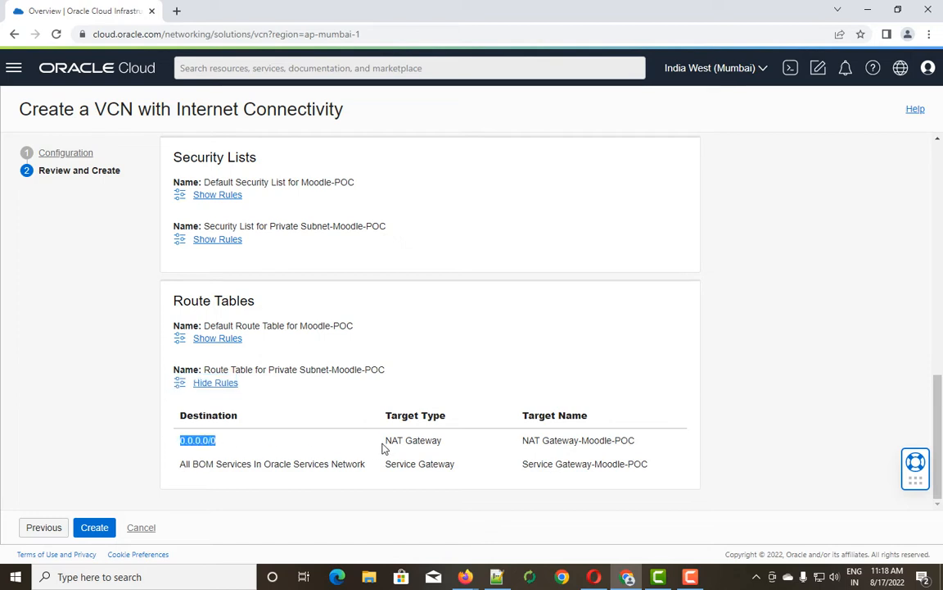
pyautogui.moveTo(382, 446); pyautogui.dragTo(474, 449)
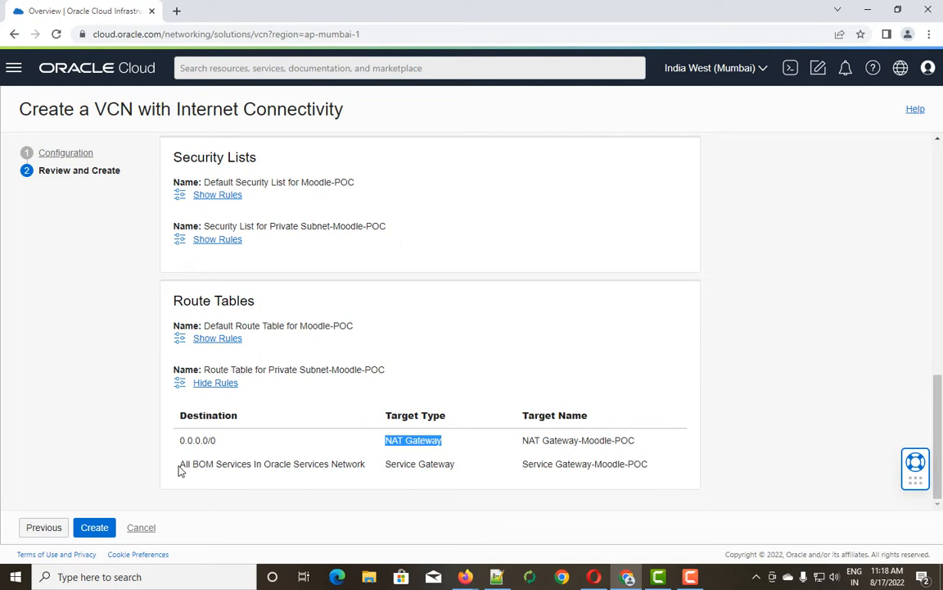
pyautogui.moveTo(181, 471); pyautogui.dragTo(308, 465)
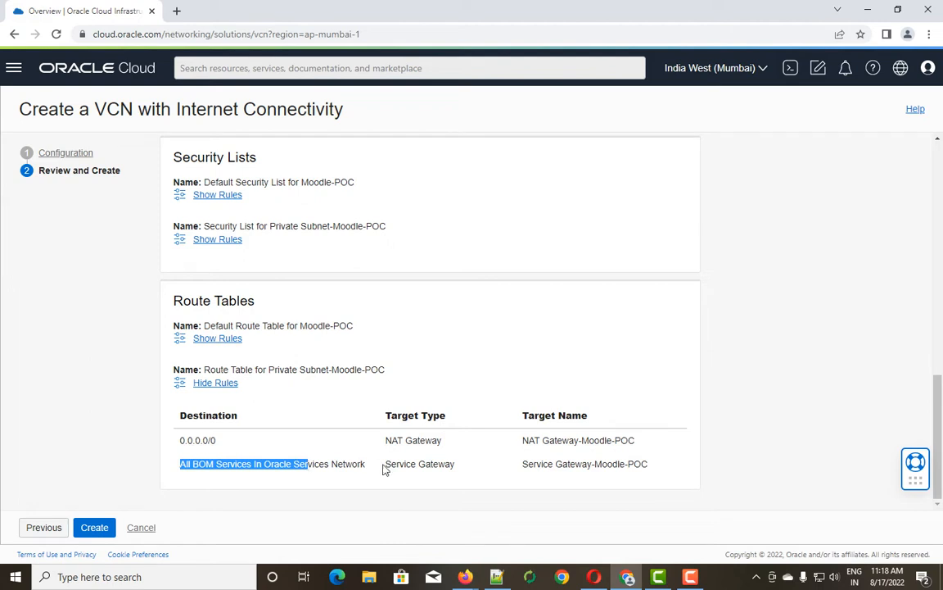
pyautogui.moveTo(385, 468); pyautogui.dragTo(461, 470)
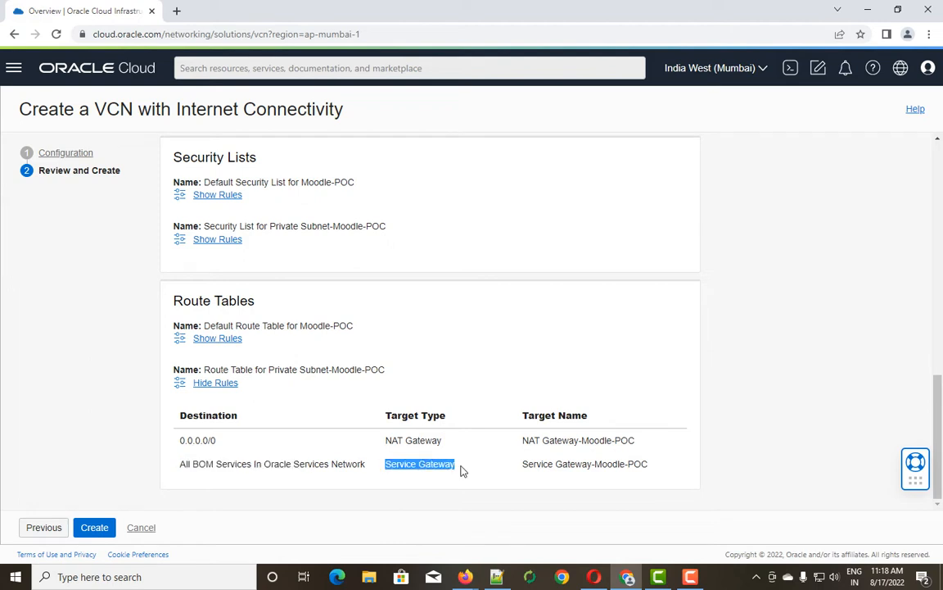
pyautogui.click(226, 384)
pyautogui.scroll(2, 288, 396)
pyautogui.scroll(-2, 288, 397)
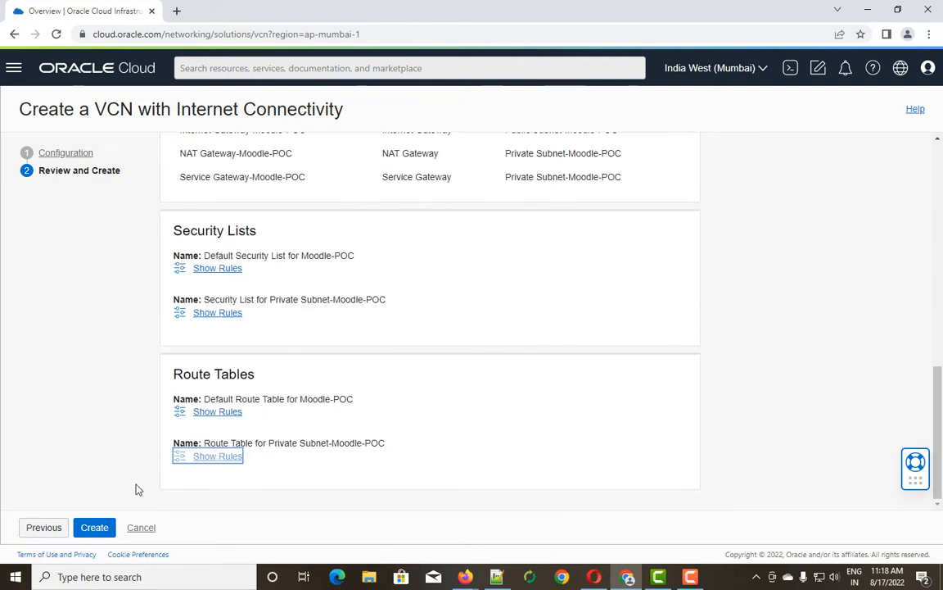
# Create the VCN and inspect the VCN, subnet and internet gateway result rows.
pyautogui.click(95, 528)
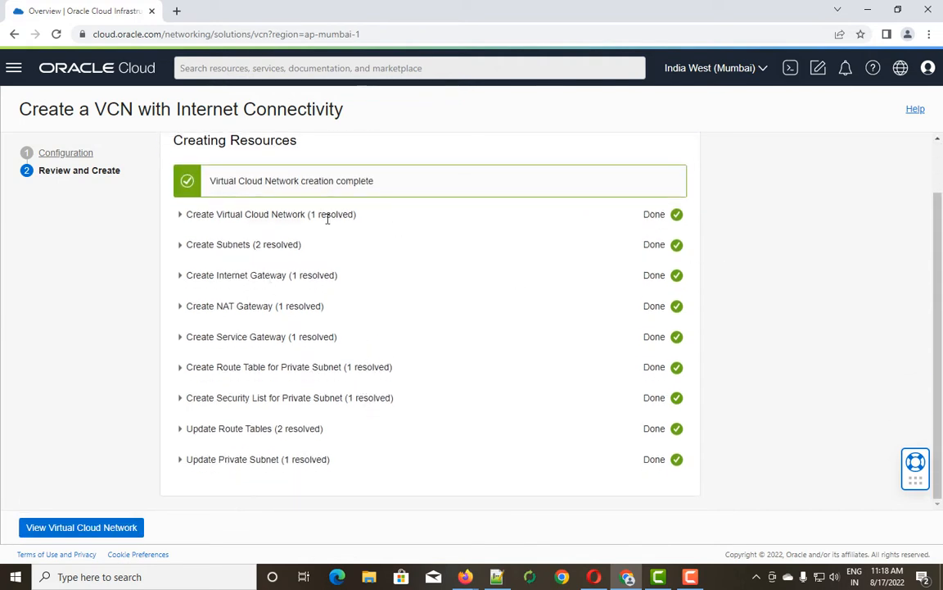
pyautogui.click(181, 215)
pyautogui.click(180, 215)
pyautogui.click(179, 245)
pyautogui.click(179, 246)
pyautogui.click(181, 276)
# Inspect the NAT and service gateway rows, then go to the new VCN.
pyautogui.click(180, 276)
pyautogui.click(179, 306)
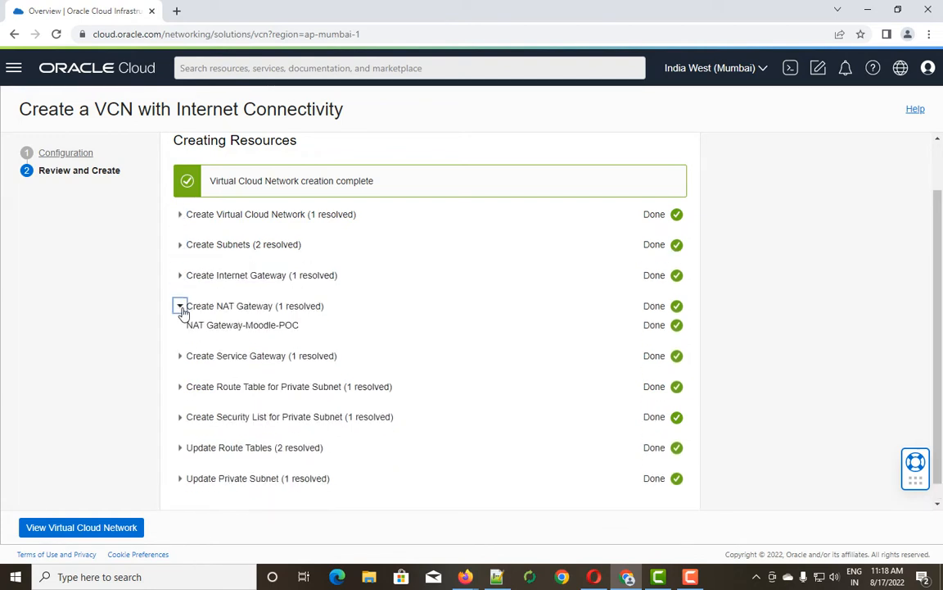
pyautogui.click(179, 307)
pyautogui.click(181, 337)
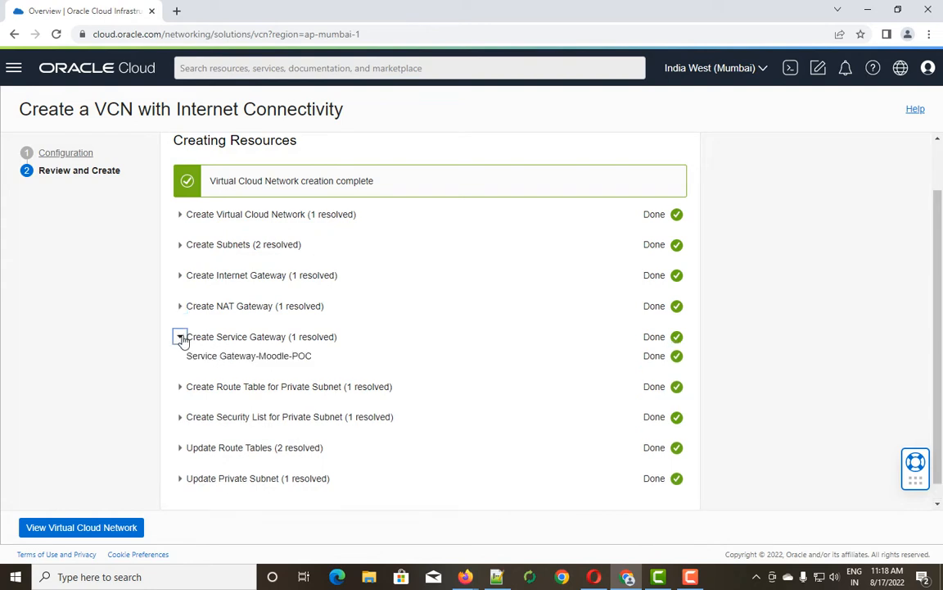
pyautogui.click(180, 337)
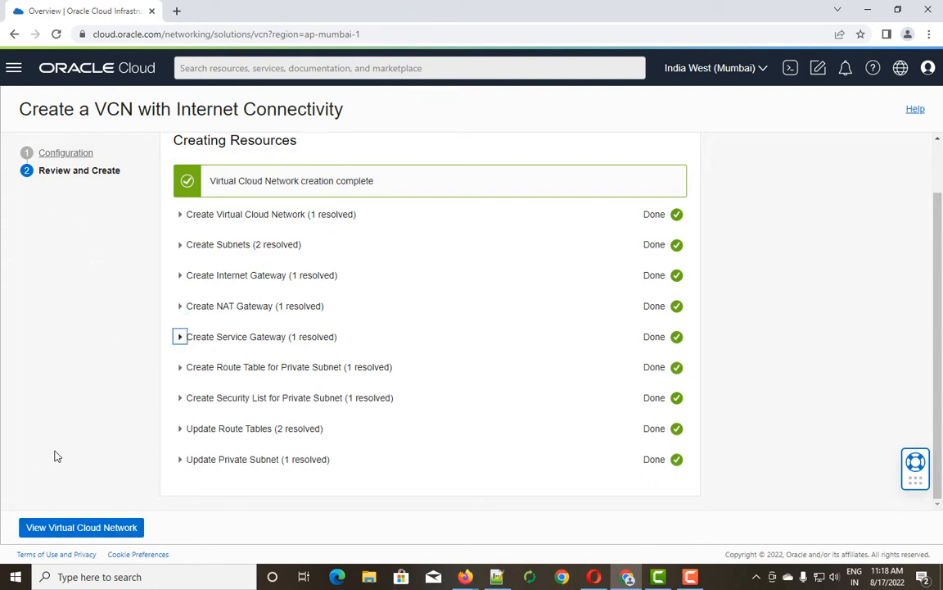
pyautogui.click(121, 529)
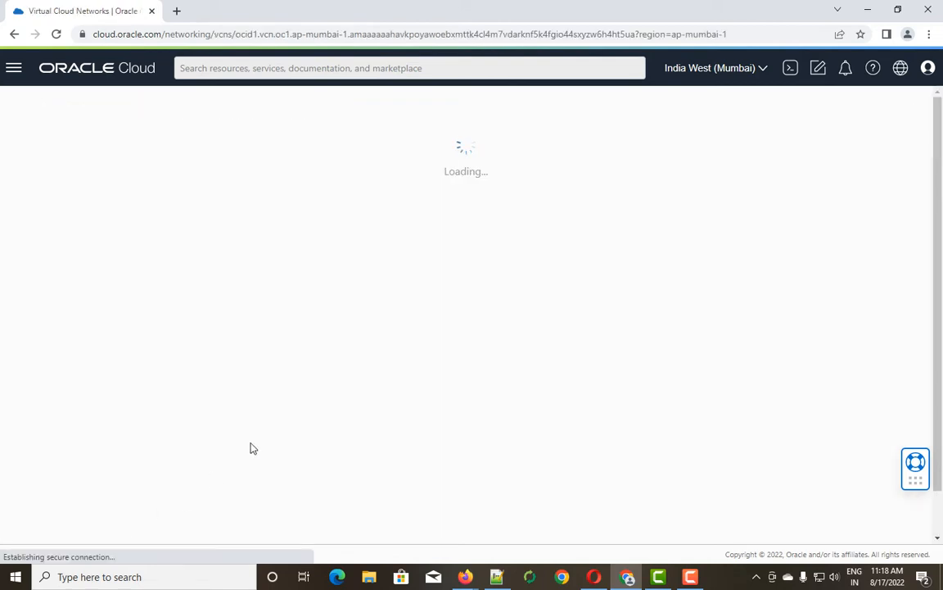
# Compare the private 172.16.17.0/24 and public 172.16.16.0/24 subnet CIDRs in the Subnets table.
pyautogui.scroll(-3, 254, 445)
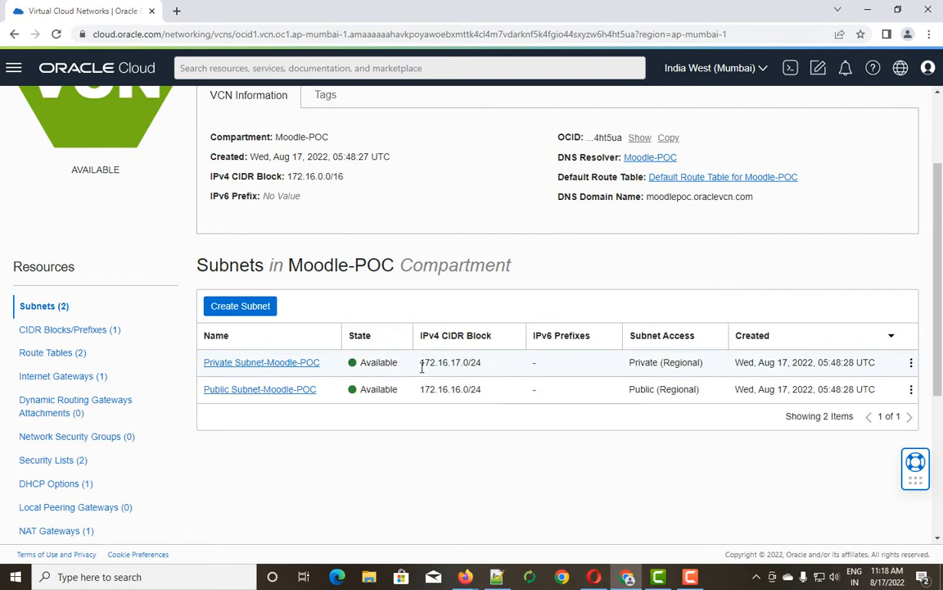
pyautogui.moveTo(422, 362); pyautogui.dragTo(463, 363)
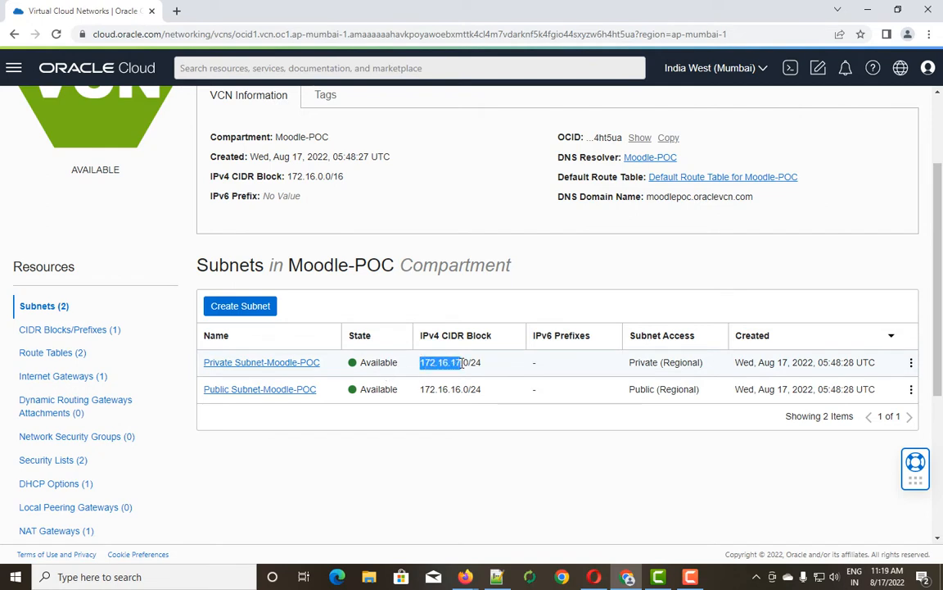
pyautogui.click(421, 389)
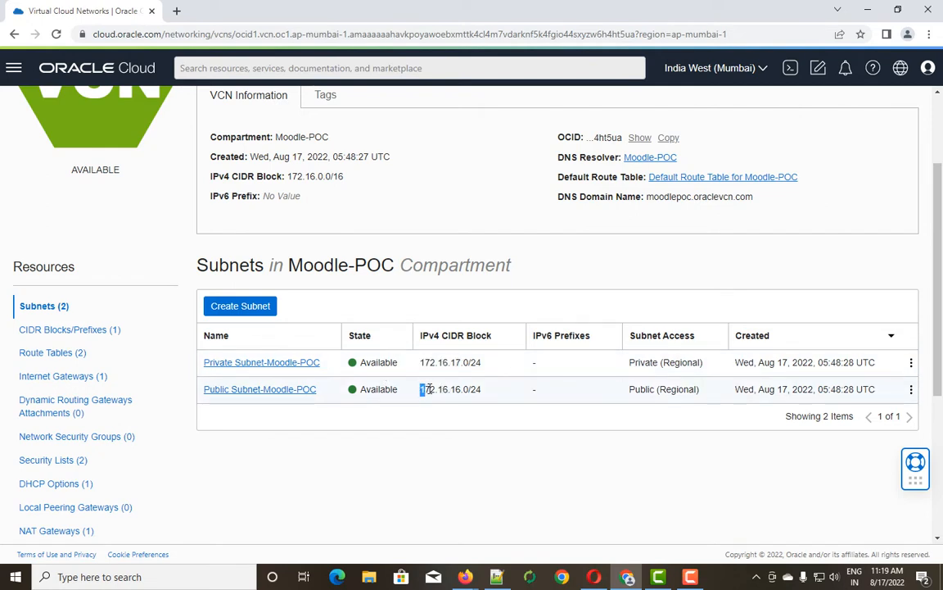
pyautogui.moveTo(428, 389); pyautogui.dragTo(464, 390)
pyautogui.moveTo(422, 362); pyautogui.dragTo(446, 362)
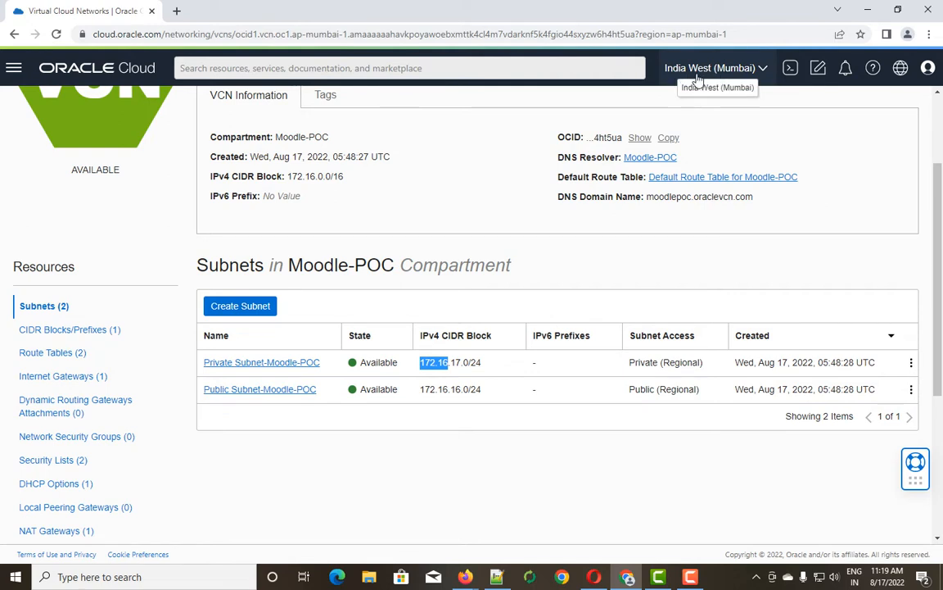
pyautogui.scroll(1, 176, 233)
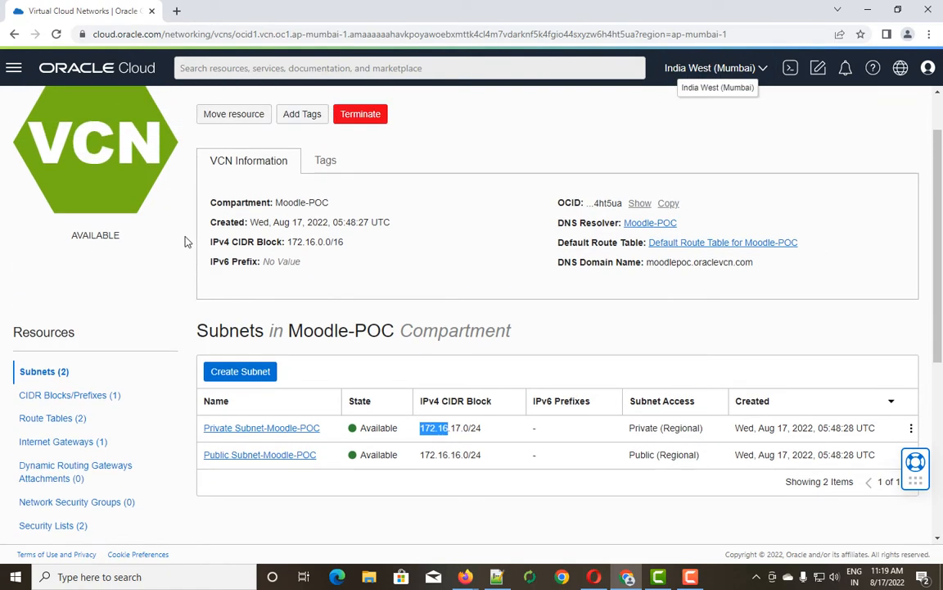
pyautogui.scroll(-1, 186, 241)
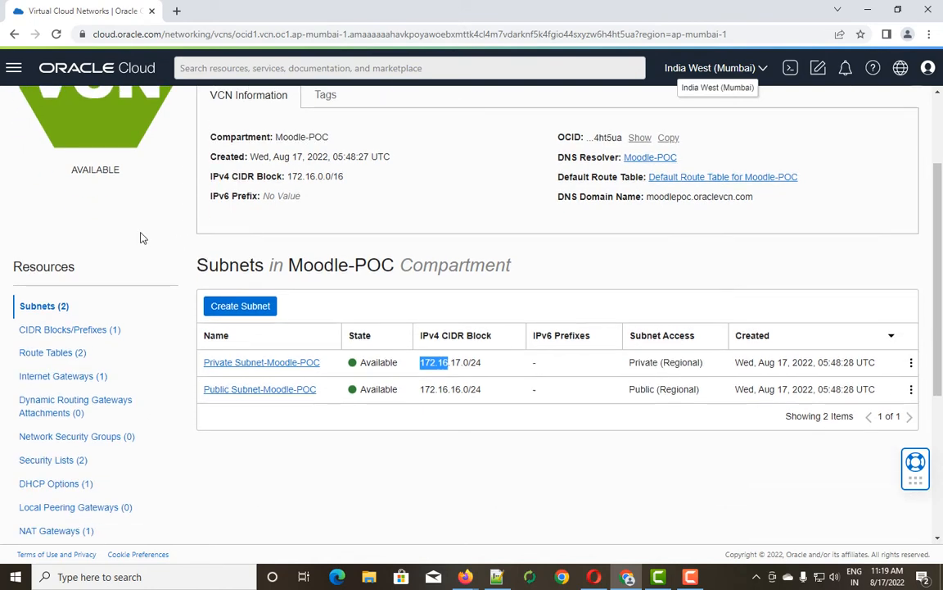
# Review the Moodle-POC VCN's CIDR blocks, route tables, internet gateways, DRG attachments and network security groups.
pyautogui.click(64, 334)
pyautogui.scroll(-1, 64, 336)
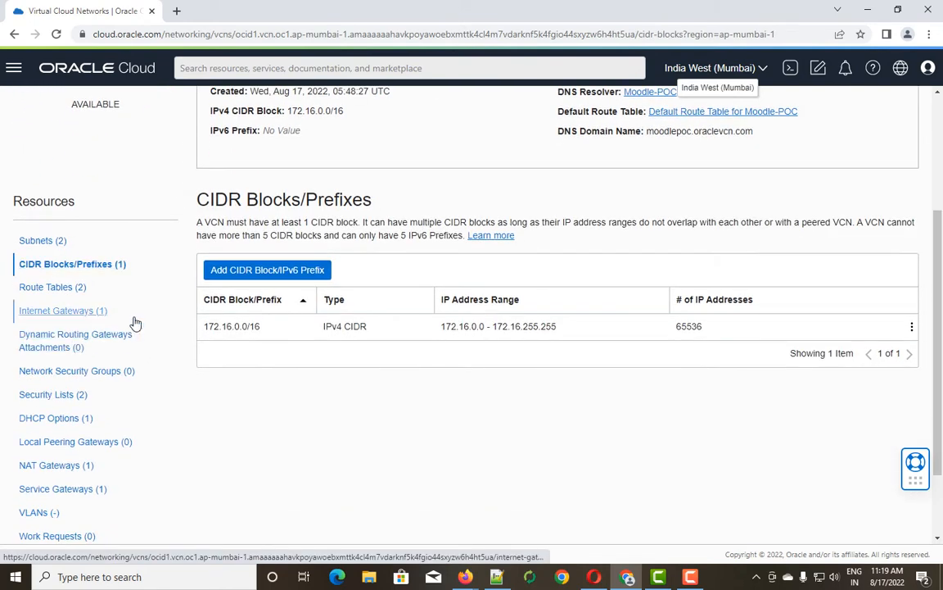
pyautogui.click(54, 289)
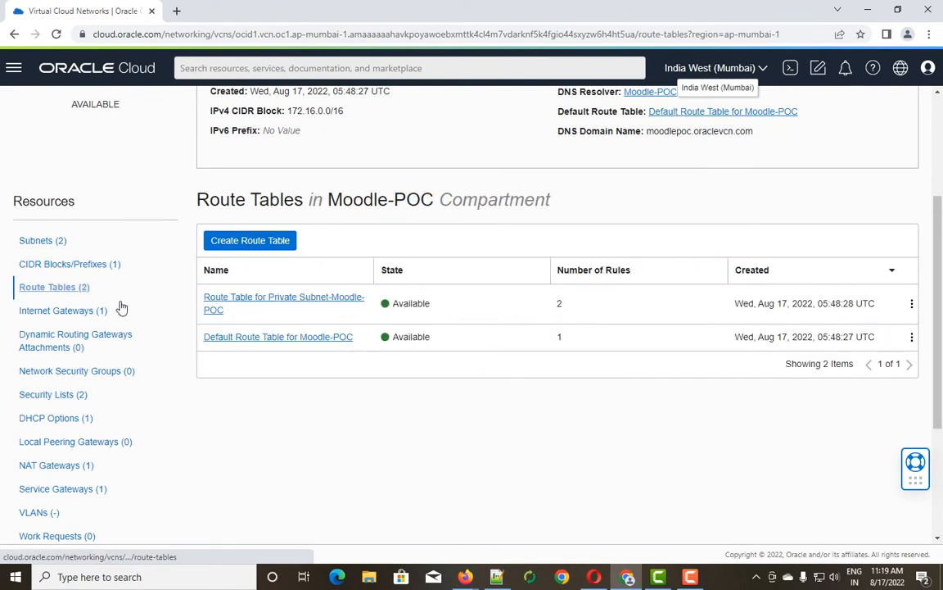
pyautogui.click(42, 314)
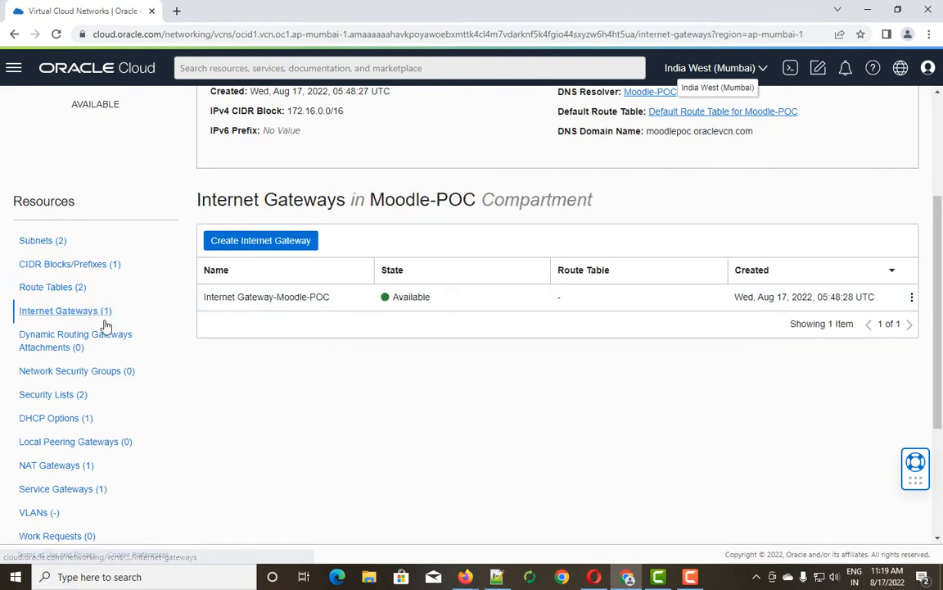
pyautogui.click(52, 344)
pyautogui.scroll(-1, 162, 354)
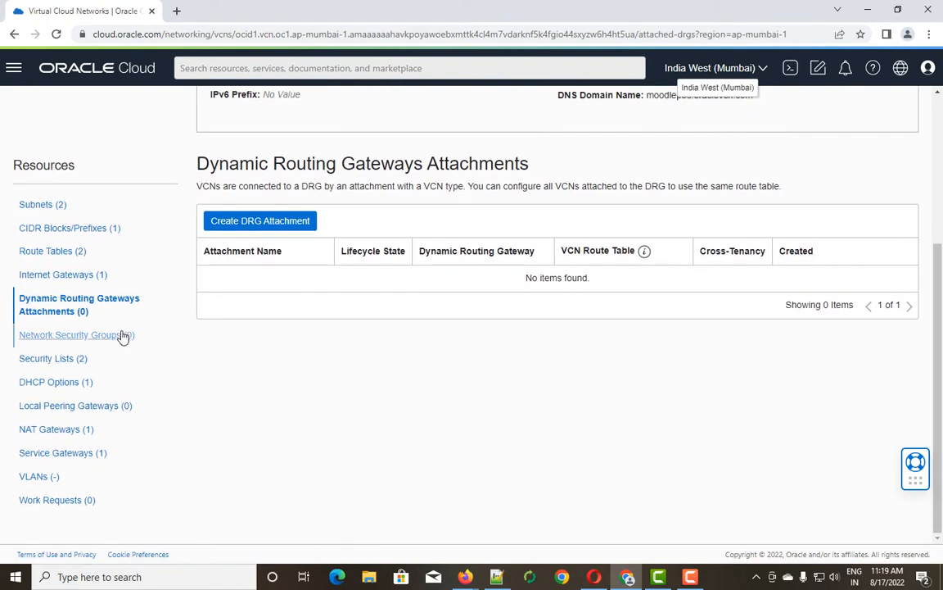
pyautogui.click(78, 338)
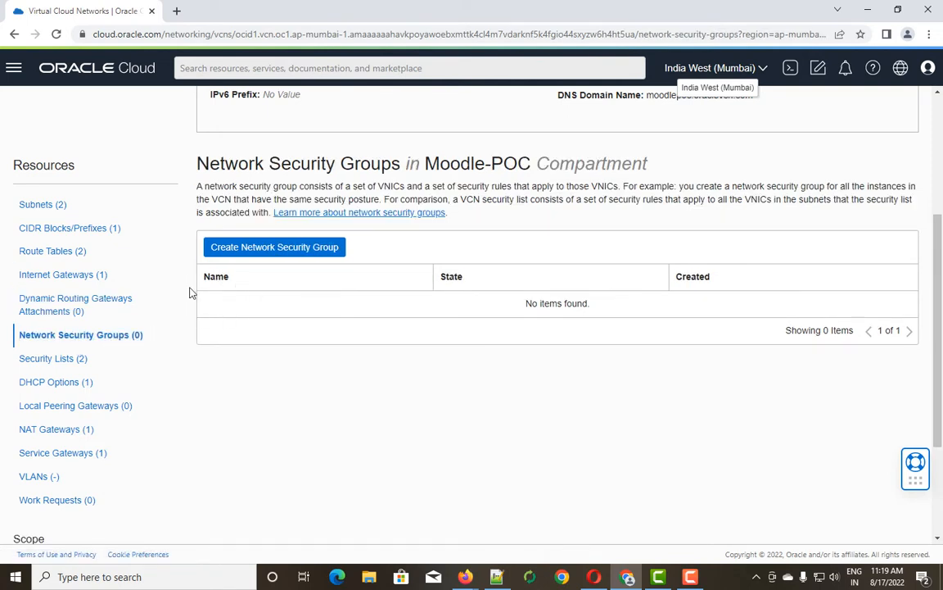
# Check its security lists, DHCP options, NAT and service gateways, and VLANs, then return to Subnets.
pyautogui.click(49, 361)
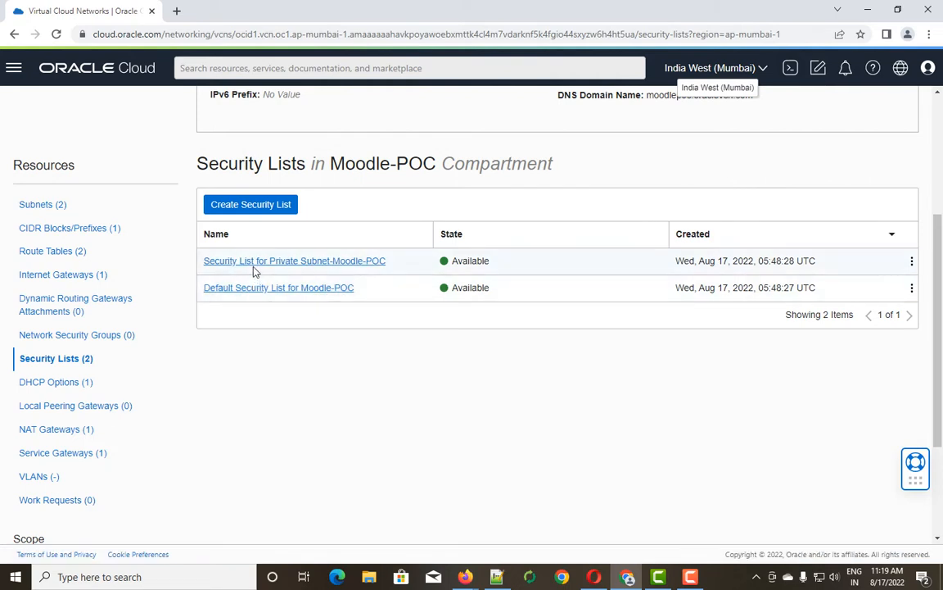
pyautogui.click(66, 384)
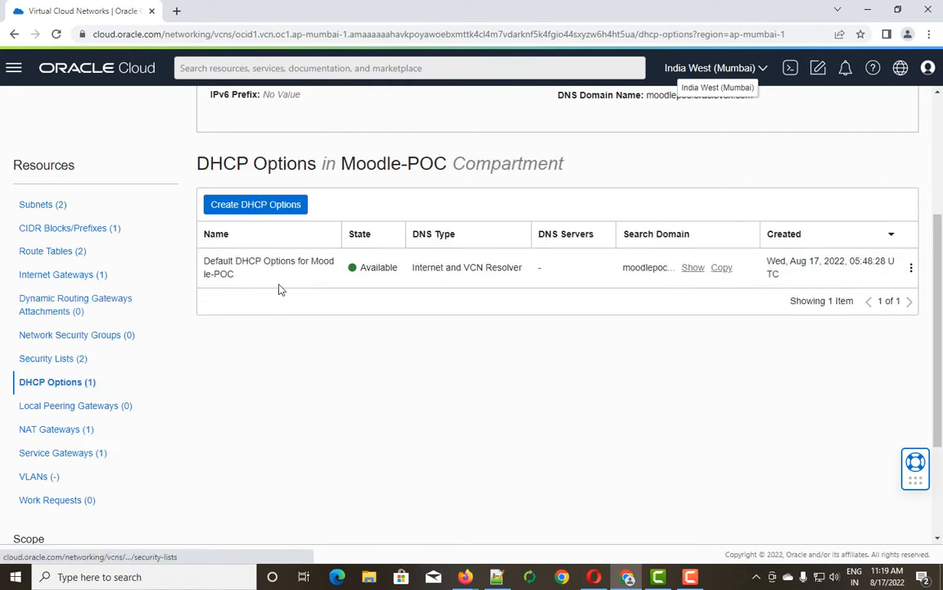
pyautogui.click(57, 429)
pyautogui.scroll(-2, 207, 390)
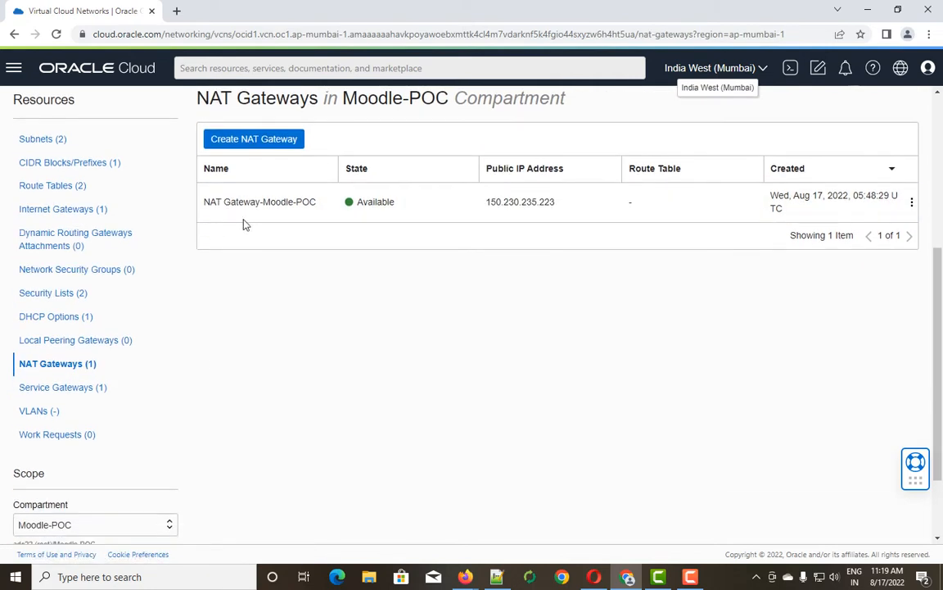
pyautogui.click(64, 387)
pyautogui.click(35, 412)
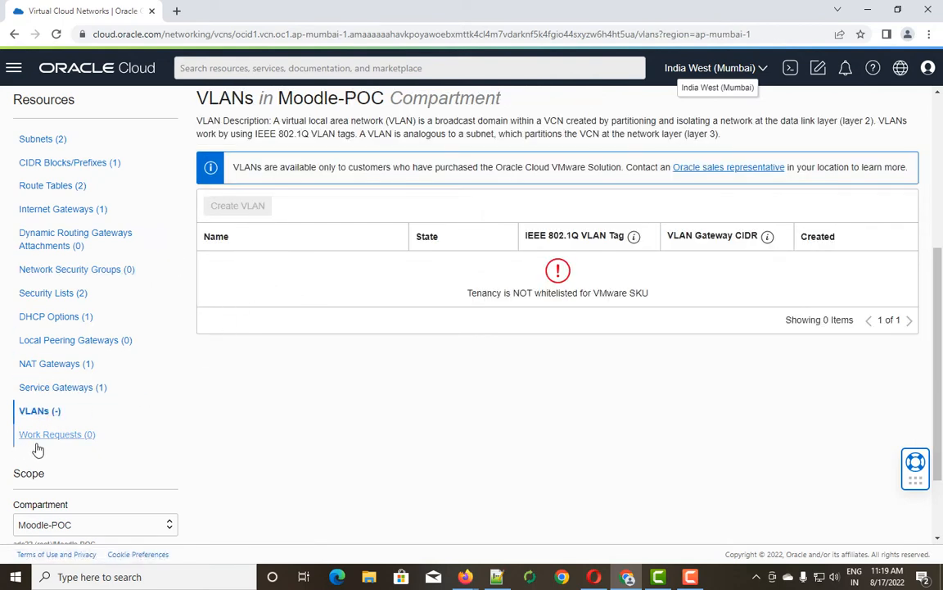
pyautogui.click(43, 139)
pyautogui.scroll(3, 233, 303)
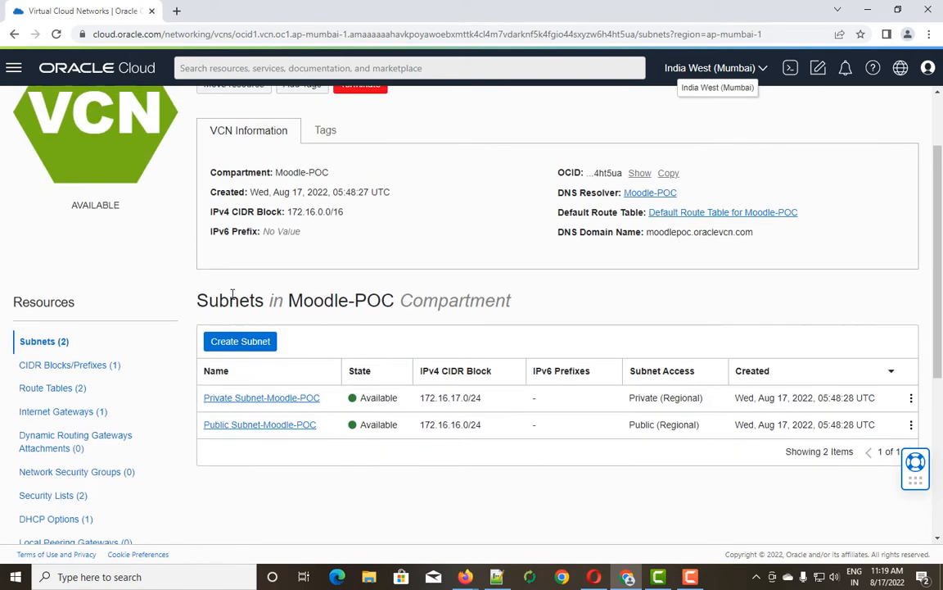
pyautogui.scroll(2, 233, 293)
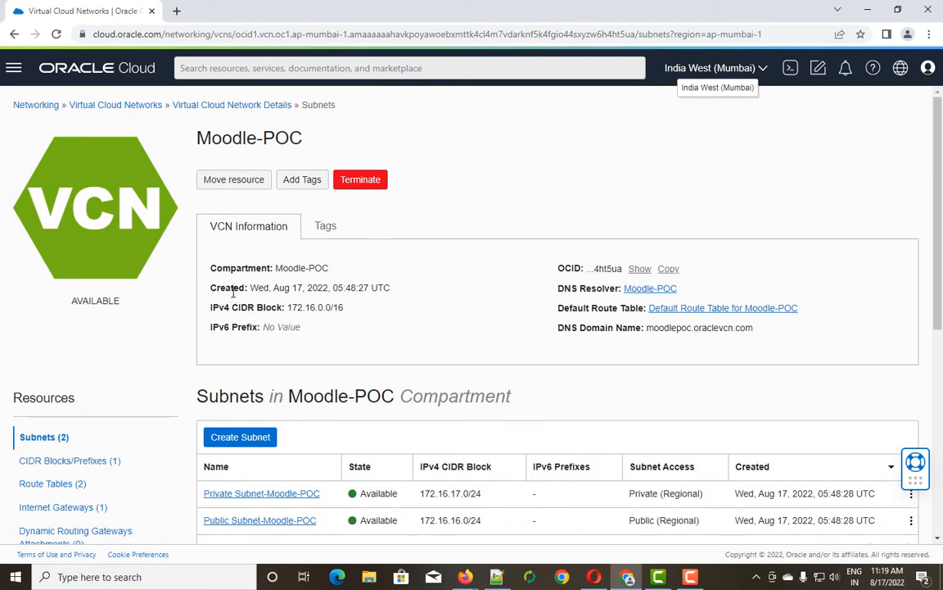
pyautogui.scroll(-5, 233, 298)
pyautogui.scroll(5, 233, 299)
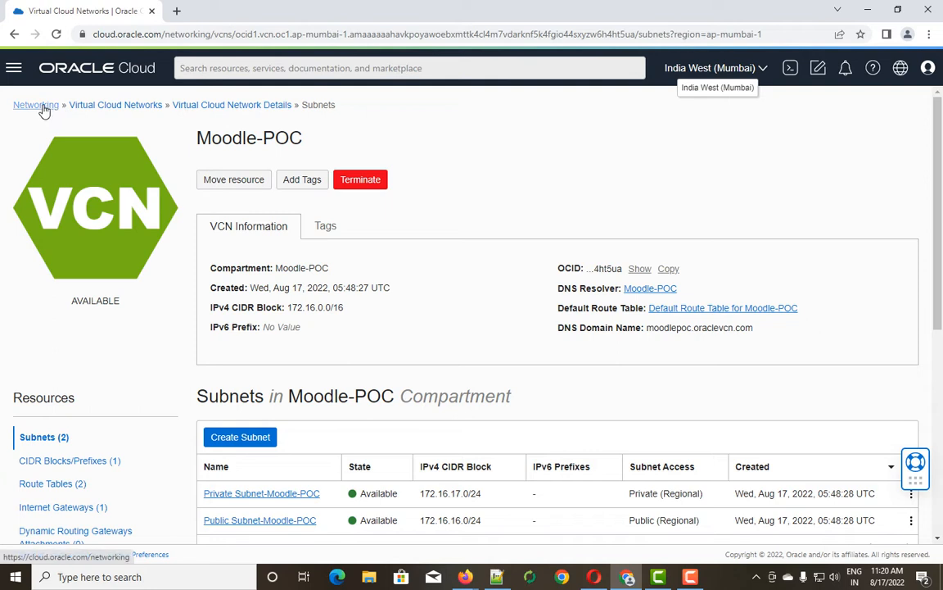
# Go to Compute > Instances in the Moodle-POC compartment and begin a new compute instance.
pyautogui.click(15, 73)
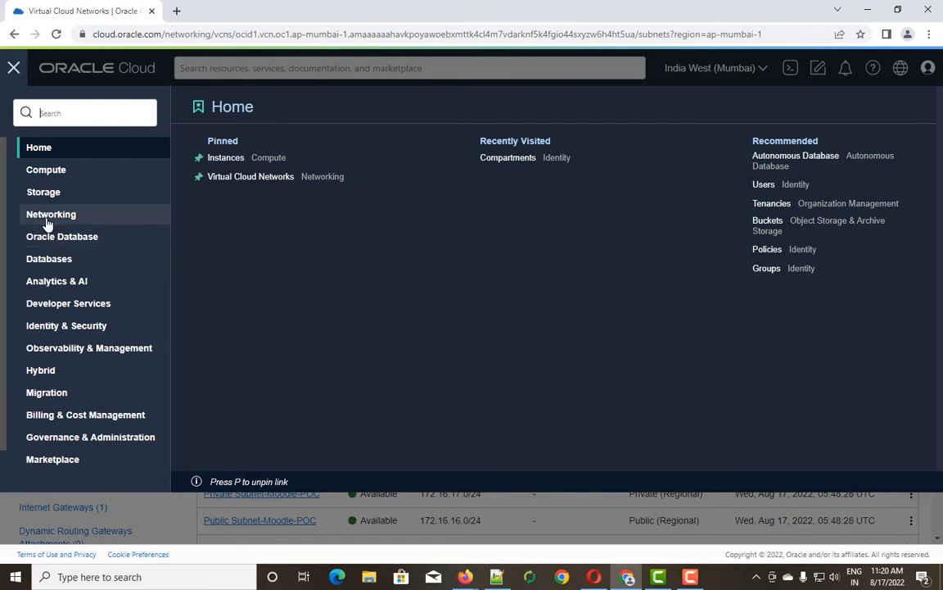
pyautogui.click(45, 168)
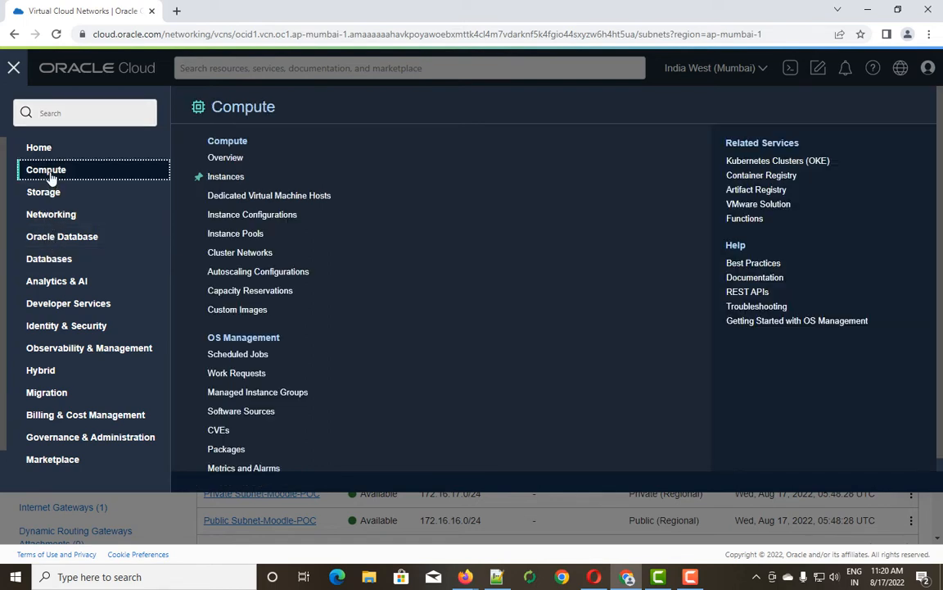
pyautogui.click(235, 180)
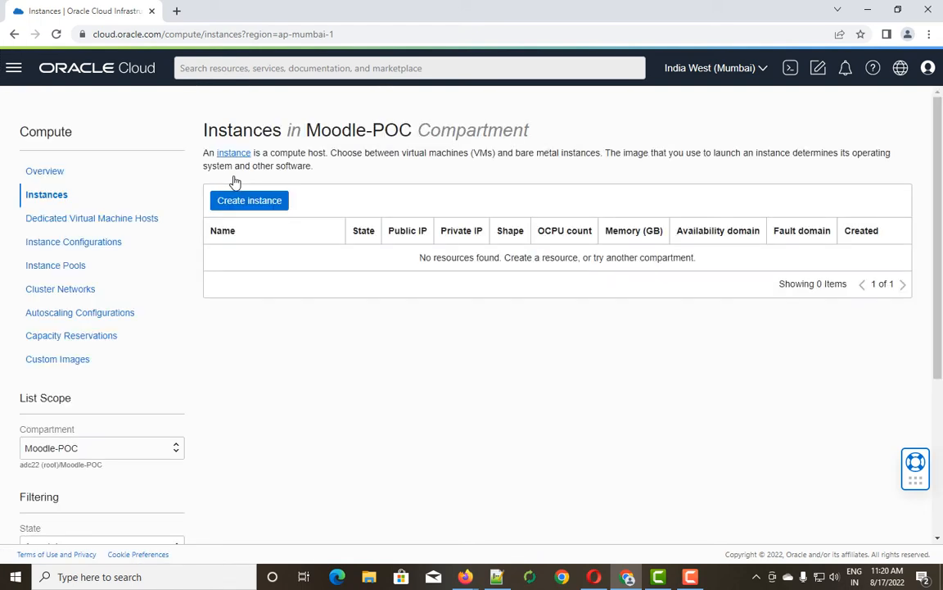
pyautogui.click(268, 204)
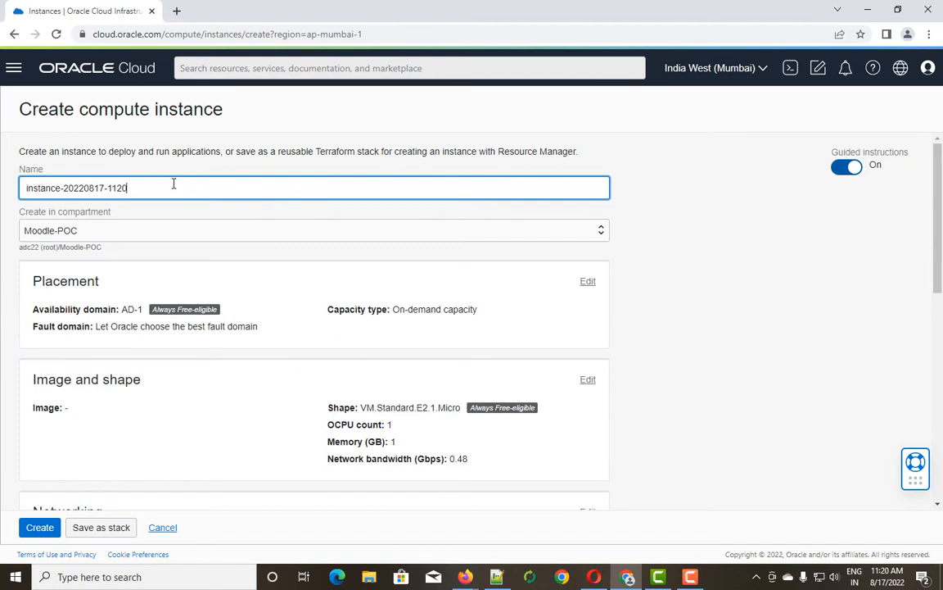
# Replace the default instance name with Moodle-POC-VM.
pyautogui.moveTo(157, 188); pyautogui.dragTo(21, 187)
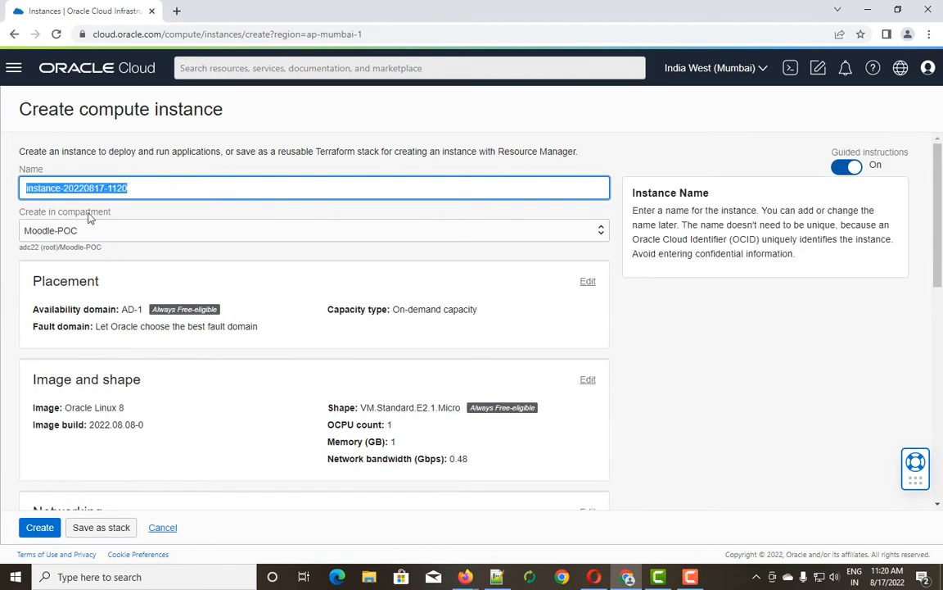
pyautogui.write('Moo')
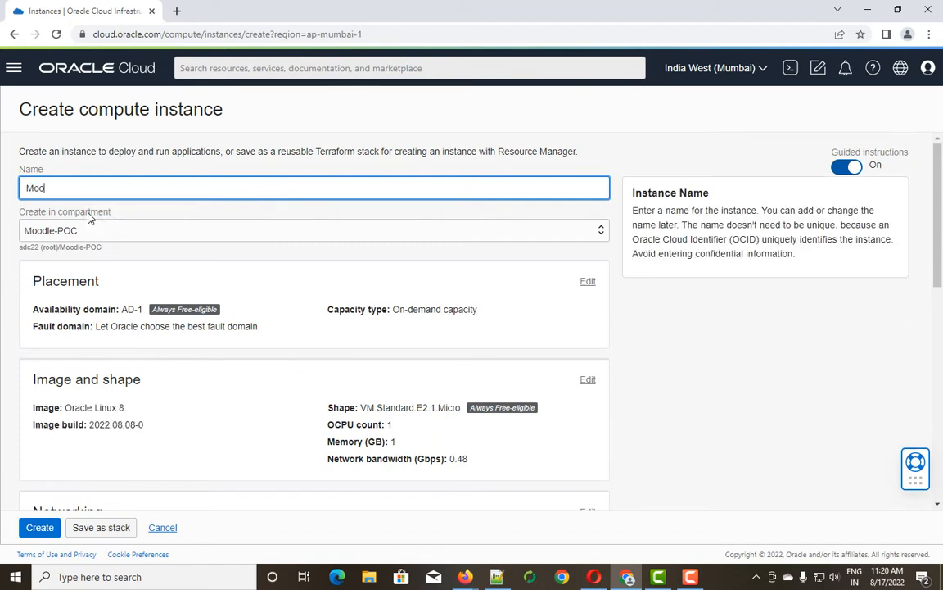
pyautogui.write('dle-p')
pyautogui.press('BackSpace')
# Review the placement: availability domain AD-1 and the fault domain setting.
pyautogui.scroll(-1, 89, 244)
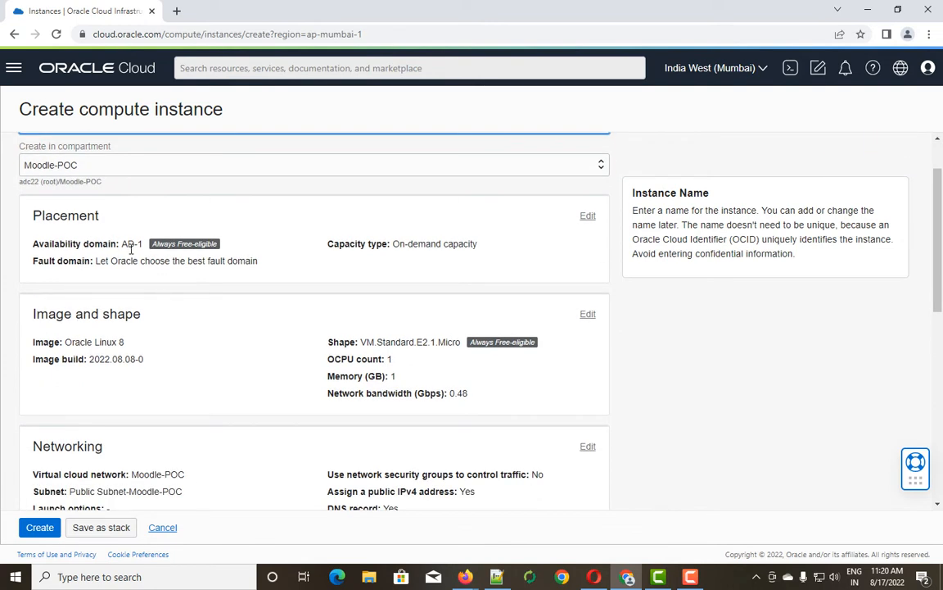
pyautogui.moveTo(122, 244); pyautogui.dragTo(142, 245)
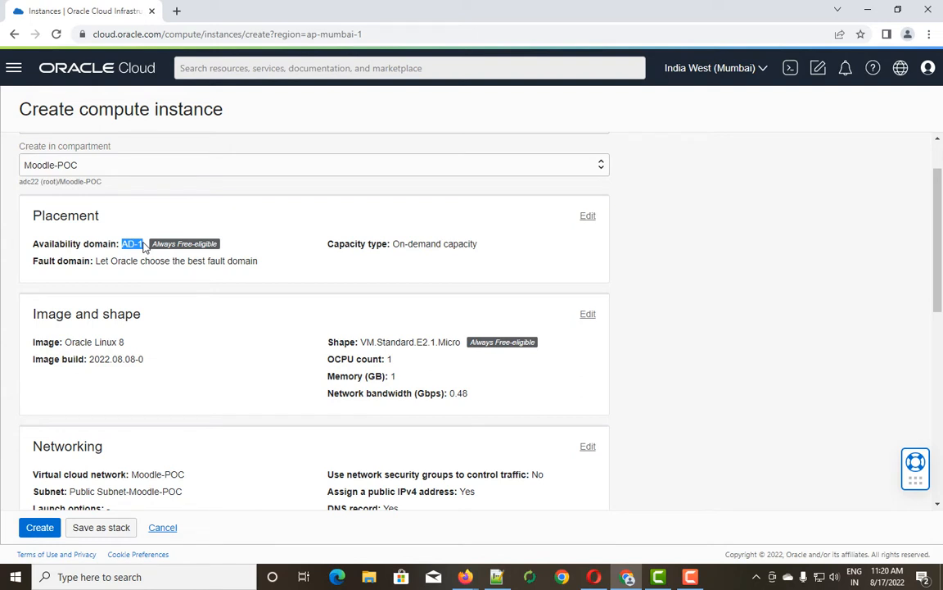
pyautogui.moveTo(95, 261); pyautogui.dragTo(261, 264)
pyautogui.scroll(-1, 252, 278)
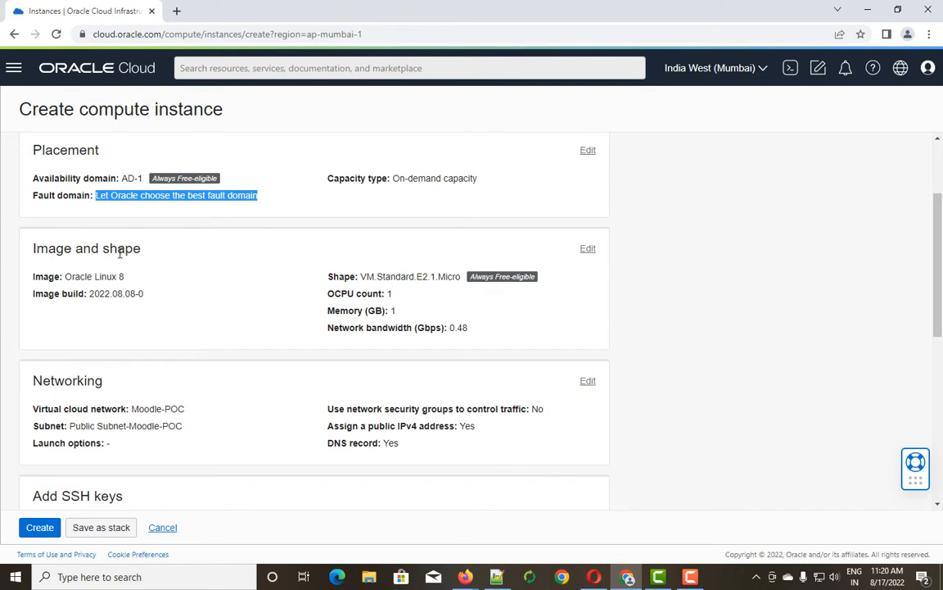
# Expand Image and shape to show Oracle Linux 8 on VM.Standard.E2.1.Micro.
pyautogui.click(588, 251)
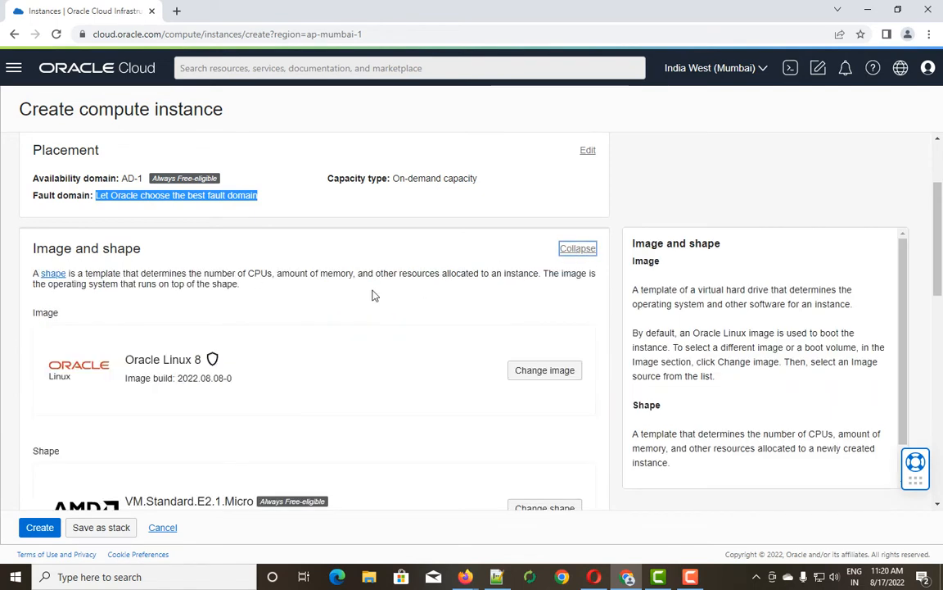
pyautogui.scroll(-2, 372, 294)
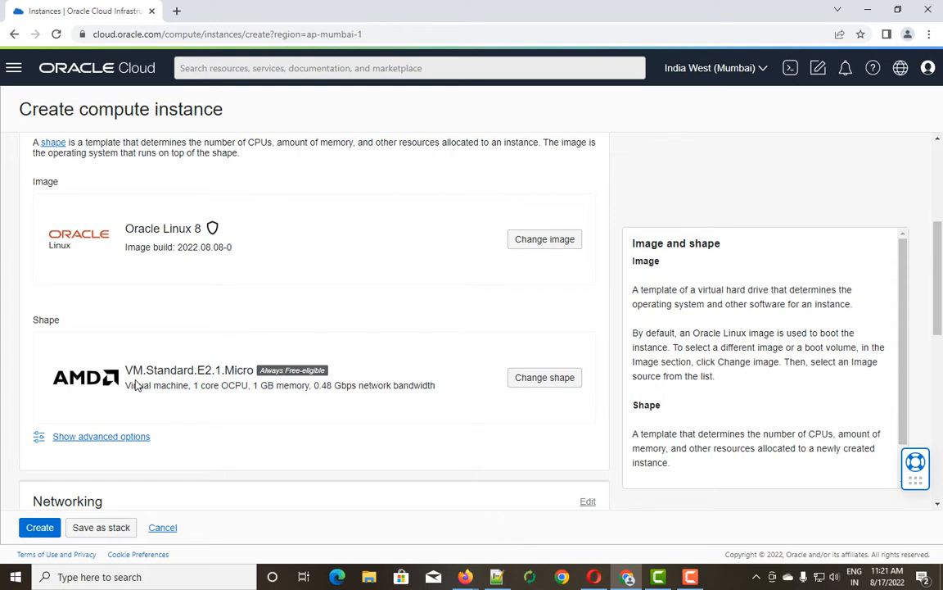
# Switch the instance image to Canonical Ubuntu, keeping OS version 22.04.
pyautogui.click(540, 239)
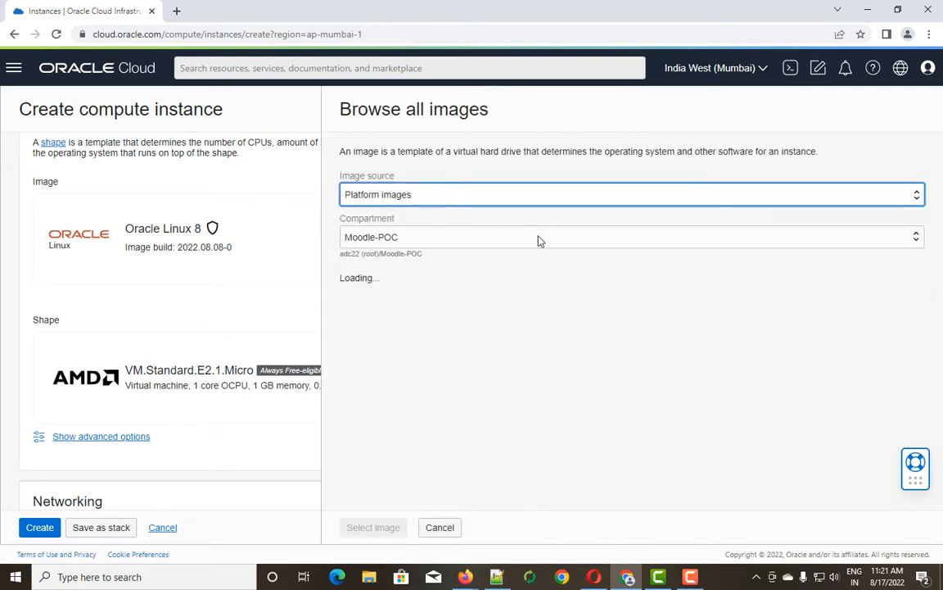
pyautogui.scroll(-1, 443, 323)
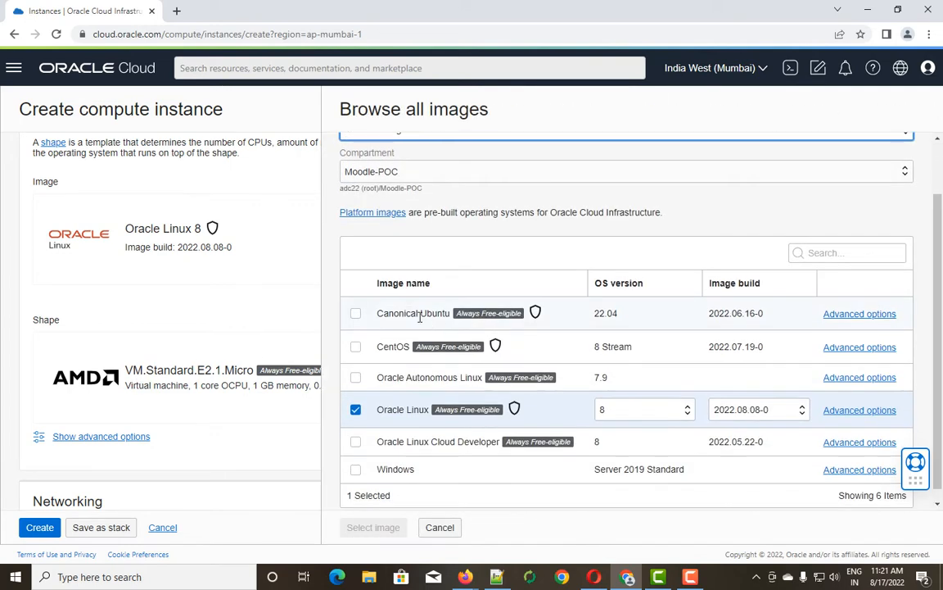
pyautogui.click(356, 313)
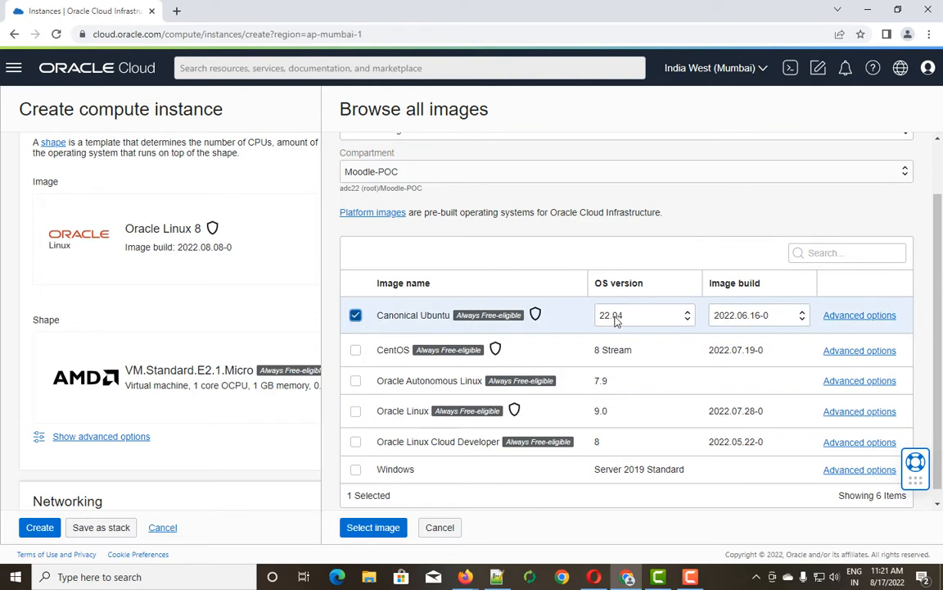
pyautogui.scroll(-1, 577, 348)
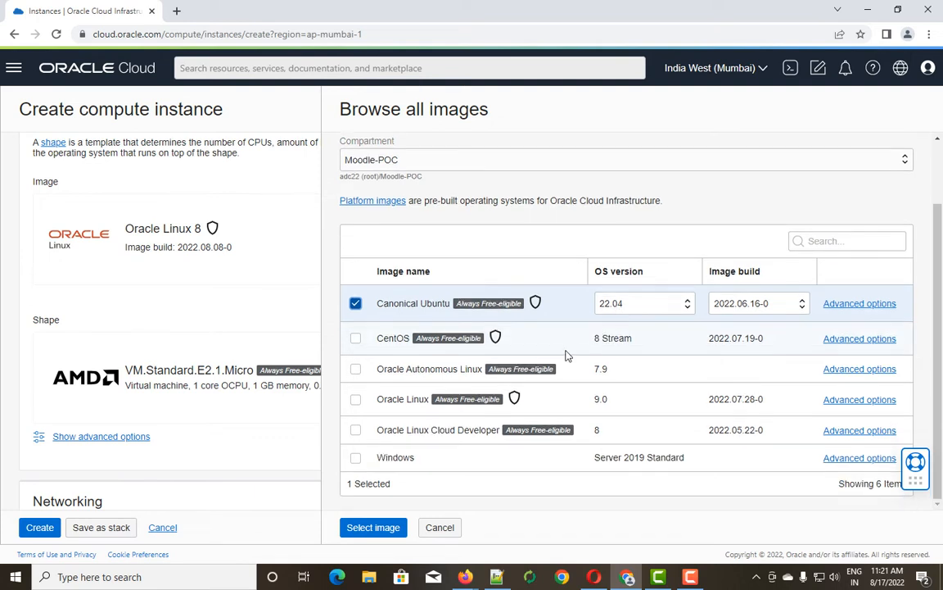
pyautogui.click(854, 305)
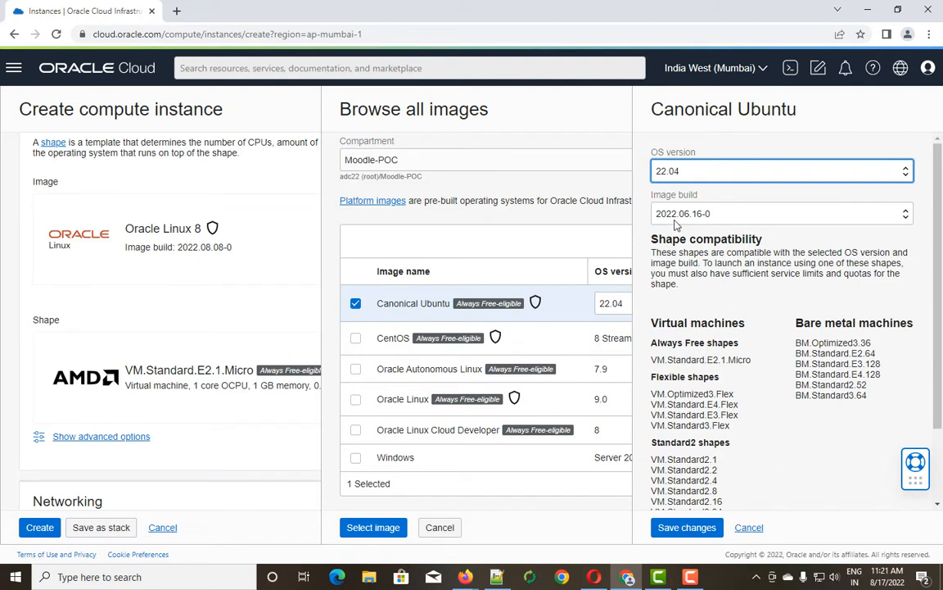
pyautogui.click(907, 174)
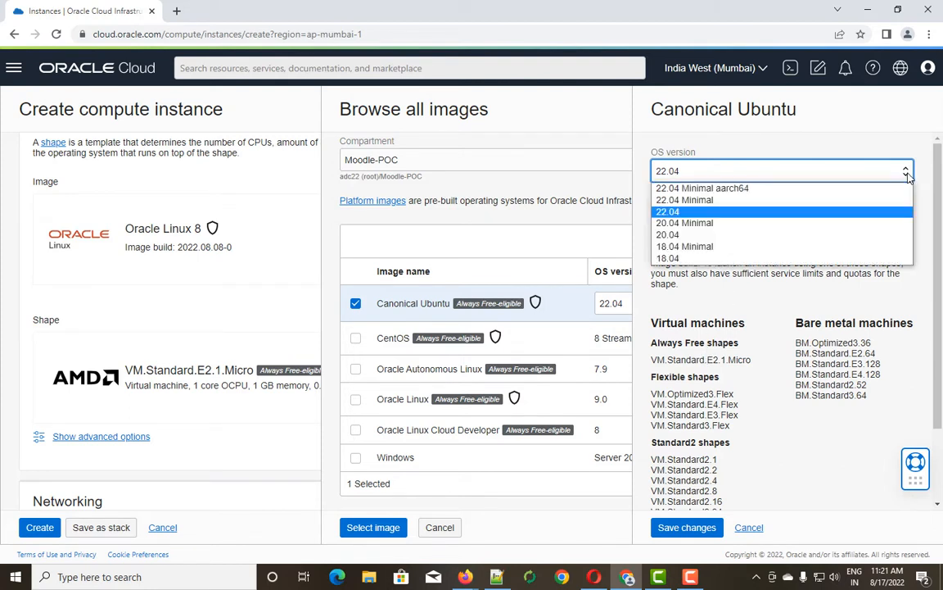
pyautogui.click(907, 174)
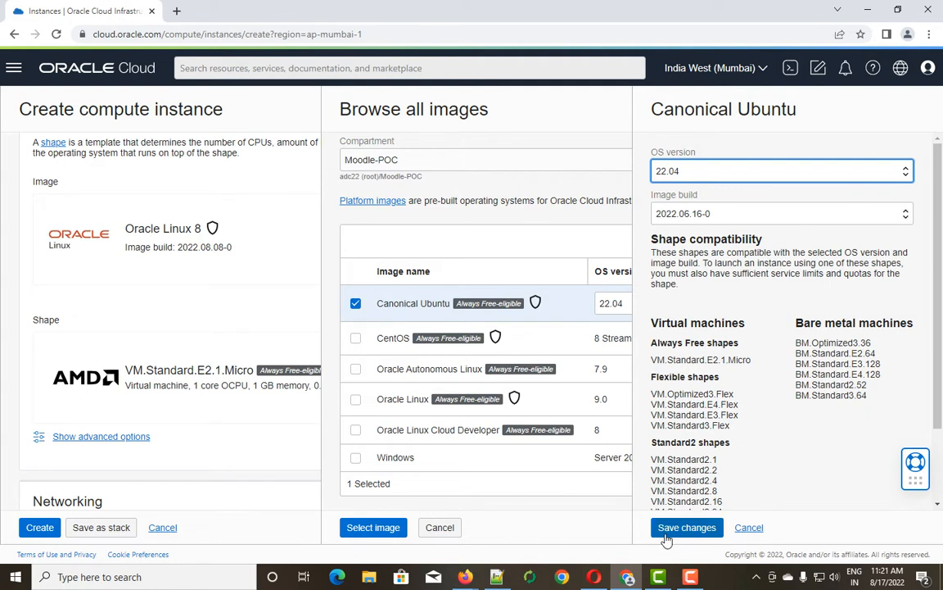
pyautogui.click(749, 528)
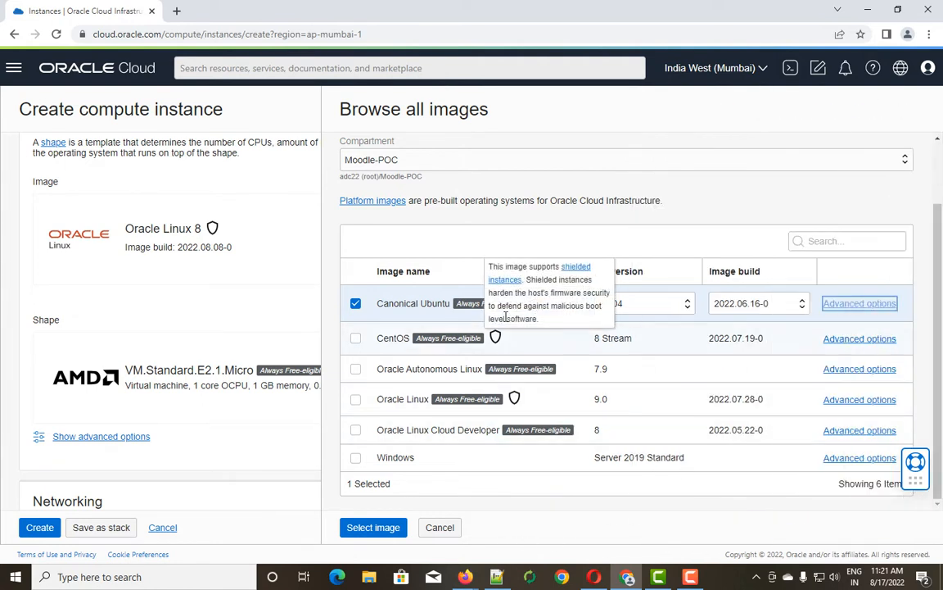
pyautogui.click(373, 528)
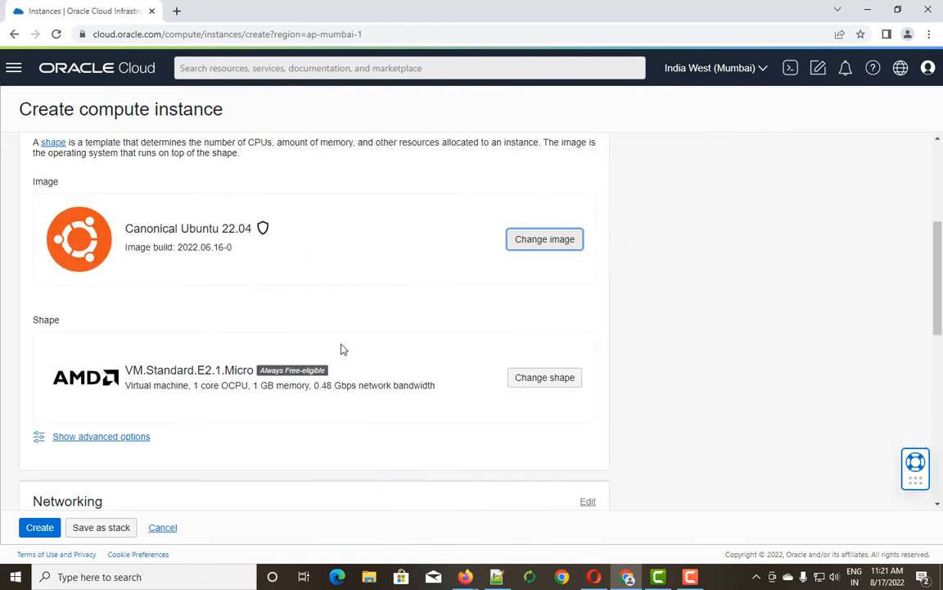
# Choose the Intel VM.Optimized3.Flex shape with 2 OCPUs and 16 GB memory.
pyautogui.click(546, 377)
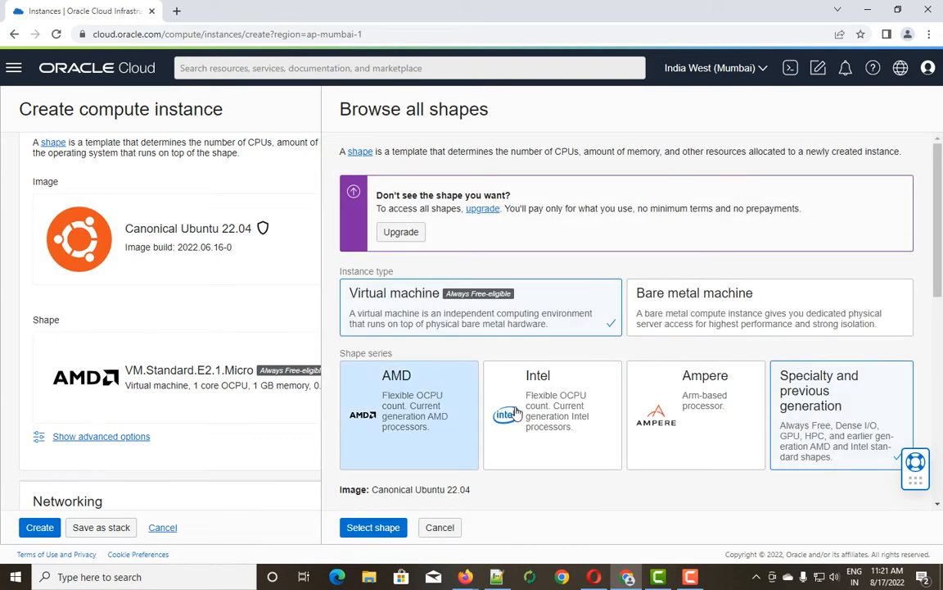
pyautogui.scroll(-3, 516, 413)
pyautogui.scroll(2, 454, 366)
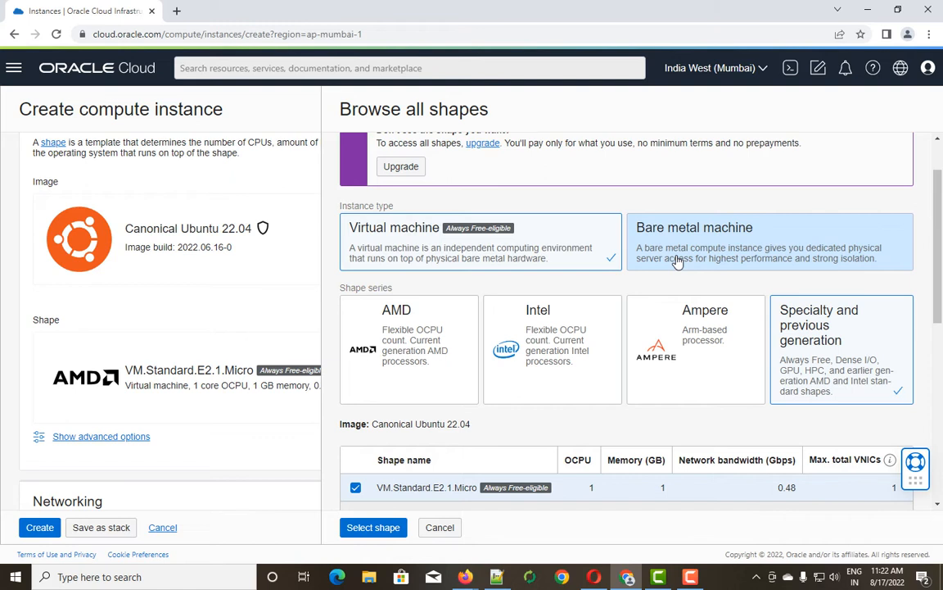
pyautogui.scroll(-1, 516, 372)
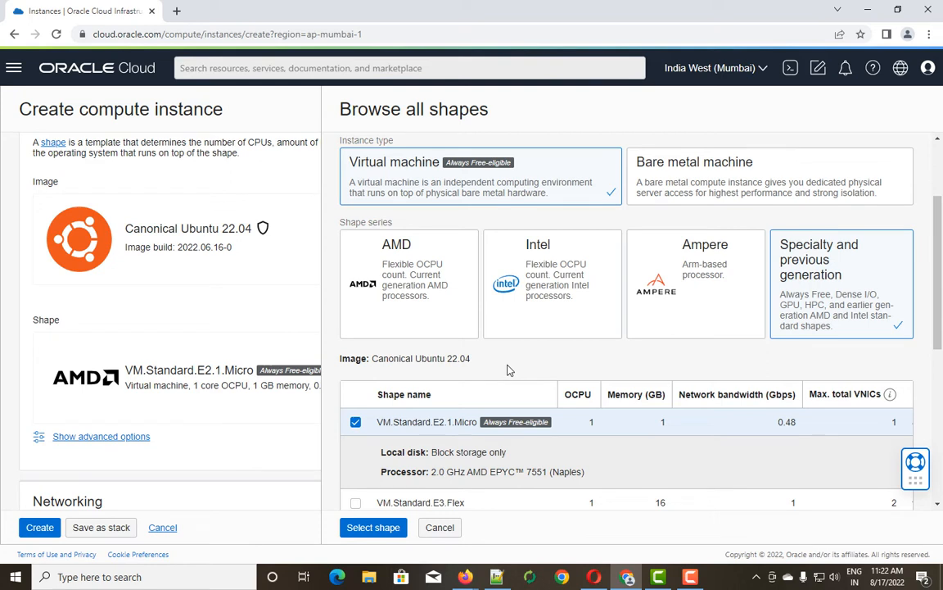
pyautogui.click(557, 314)
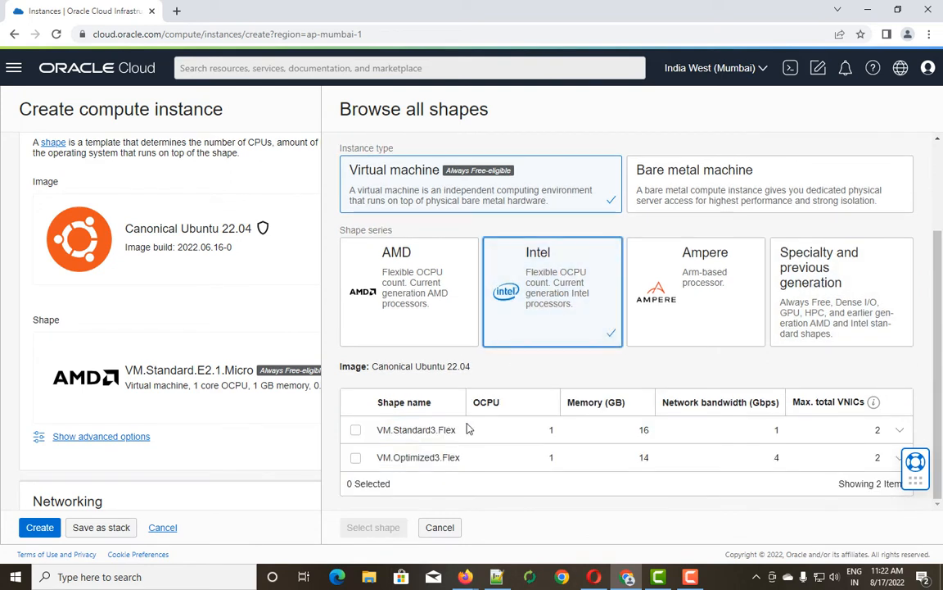
pyautogui.click(355, 460)
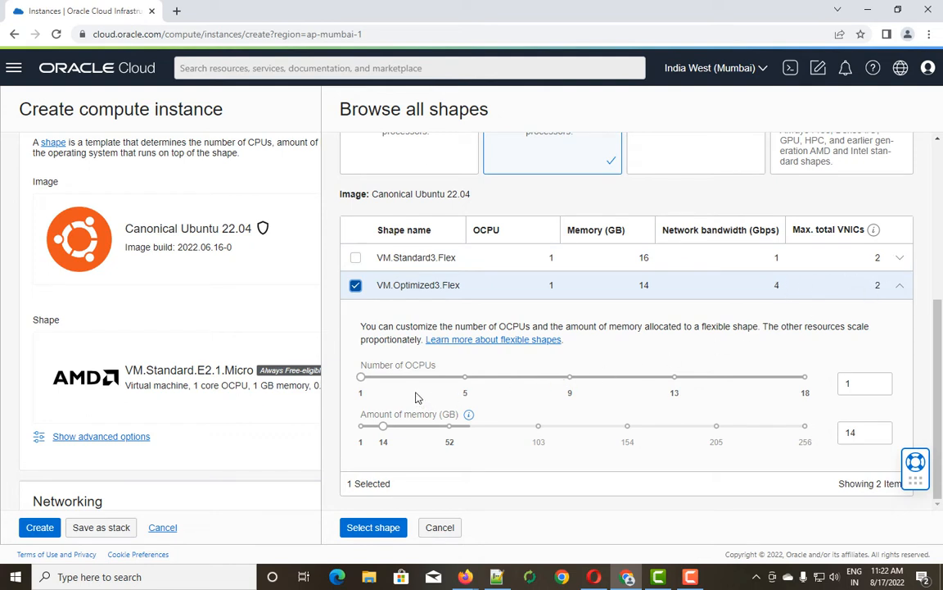
pyautogui.doubleClick(851, 384)
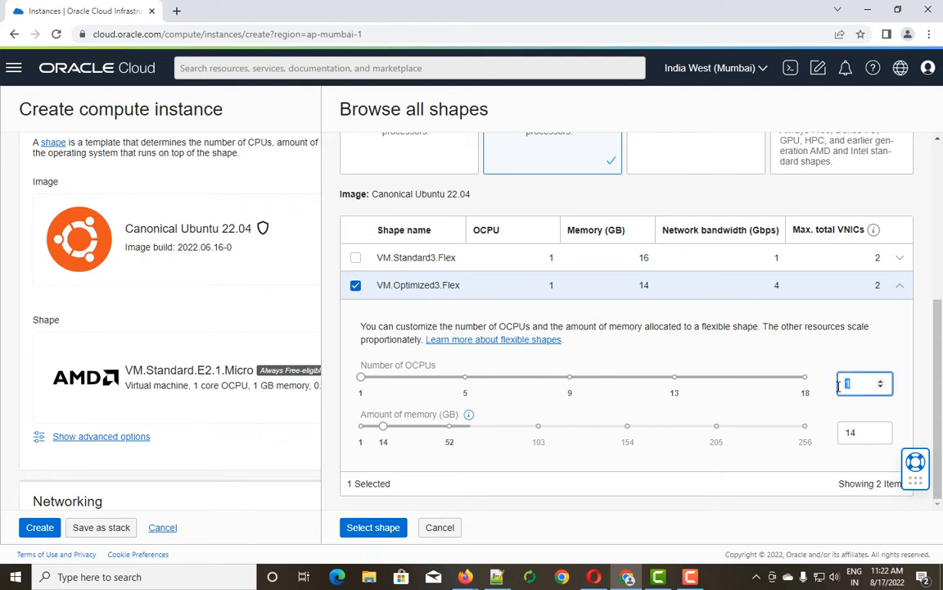
pyautogui.write('2')
pyautogui.doubleClick(861, 431)
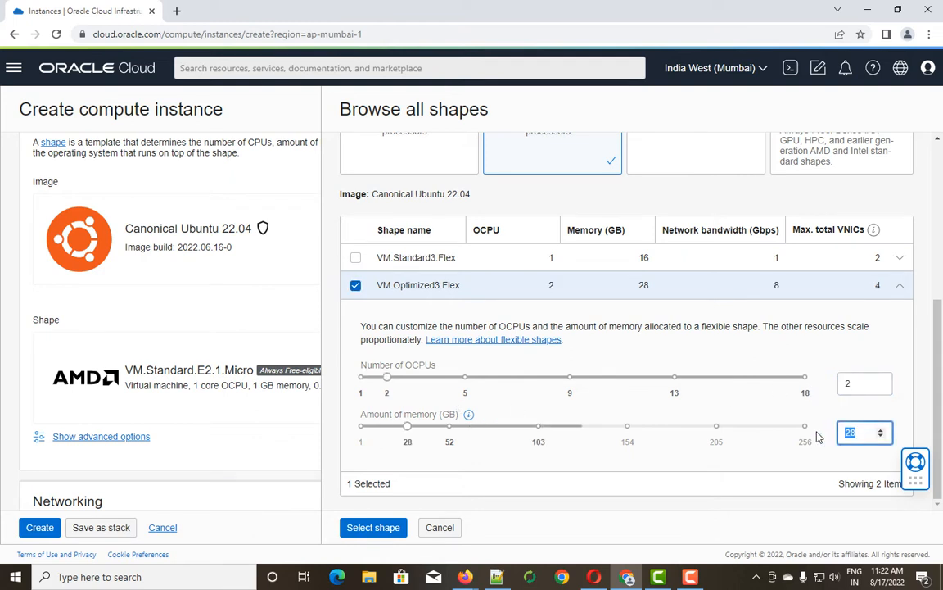
pyautogui.write('16')
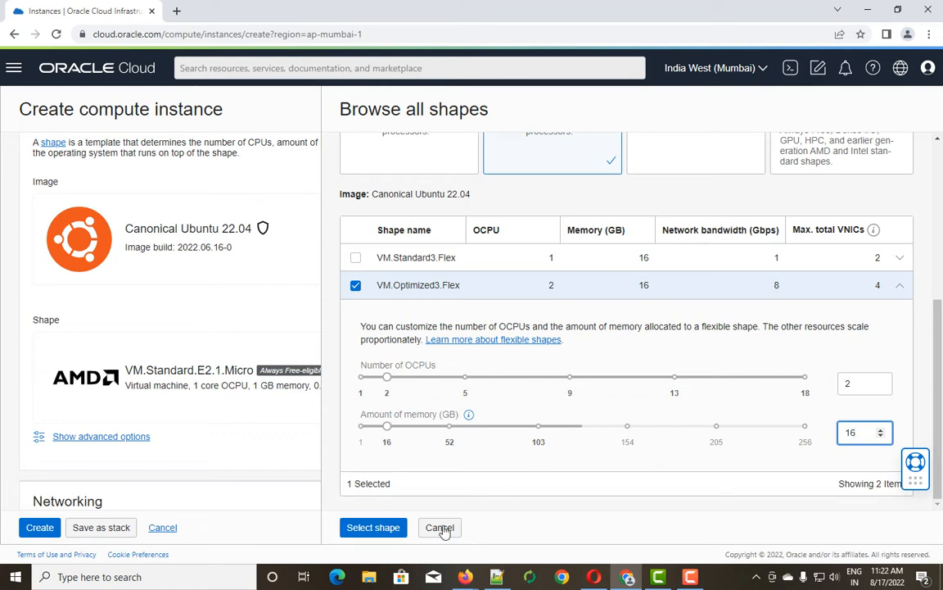
pyautogui.moveTo(469, 414)
pyautogui.click(373, 527)
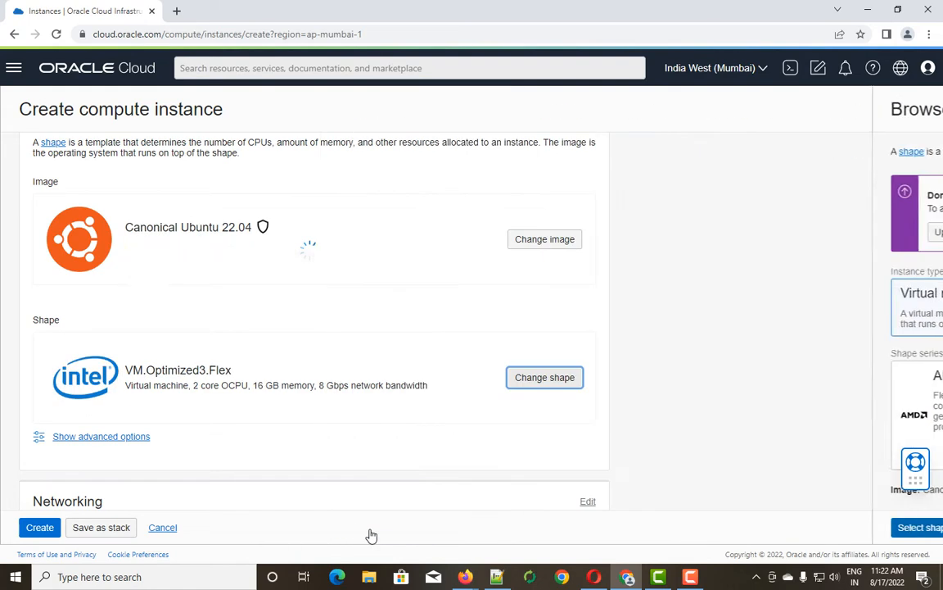
pyautogui.scroll(-2, 305, 455)
pyautogui.scroll(-1, 299, 449)
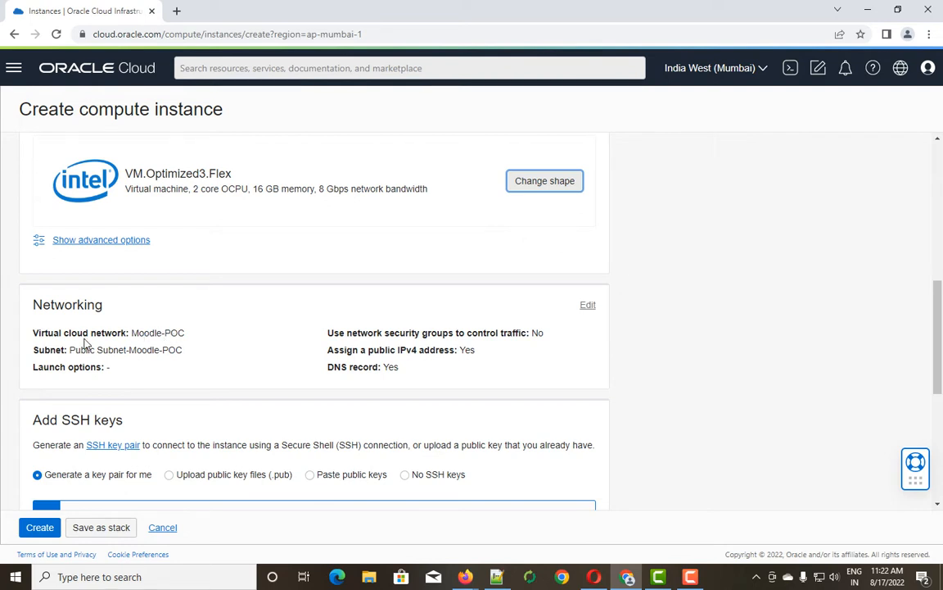
pyautogui.moveTo(71, 349); pyautogui.dragTo(186, 352)
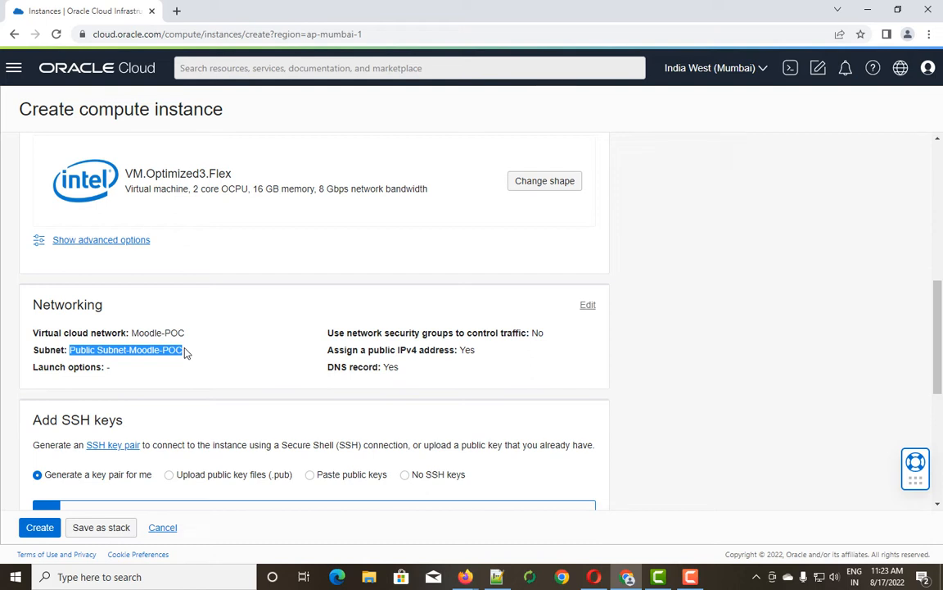
pyautogui.scroll(-1, 328, 342)
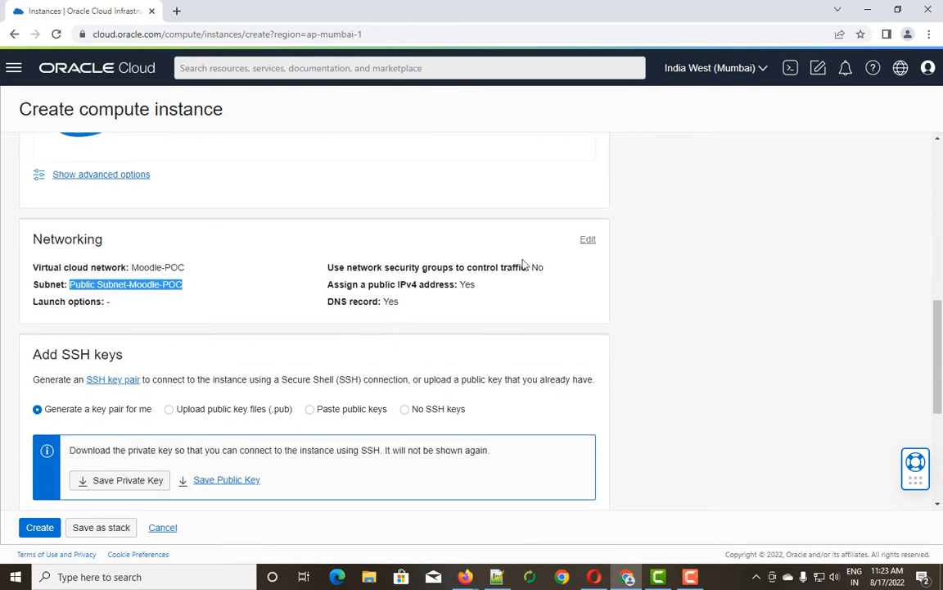
pyautogui.click(588, 240)
pyautogui.scroll(-2, 186, 387)
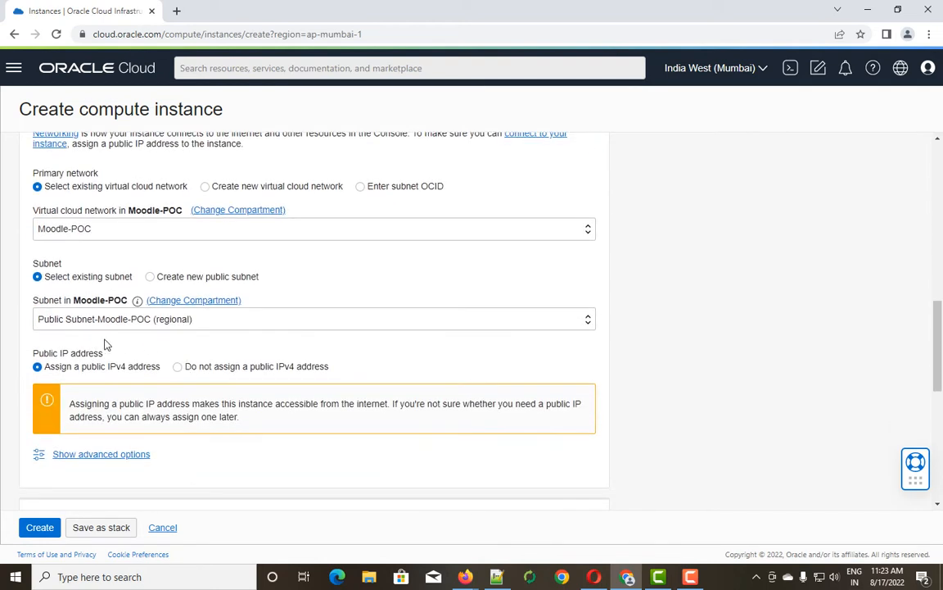
pyautogui.click(195, 324)
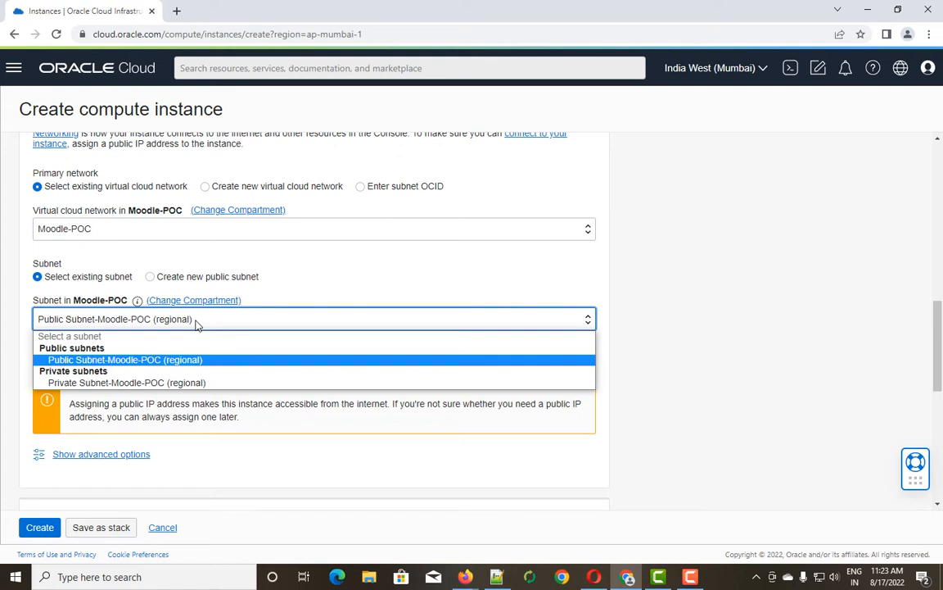
pyautogui.click(196, 324)
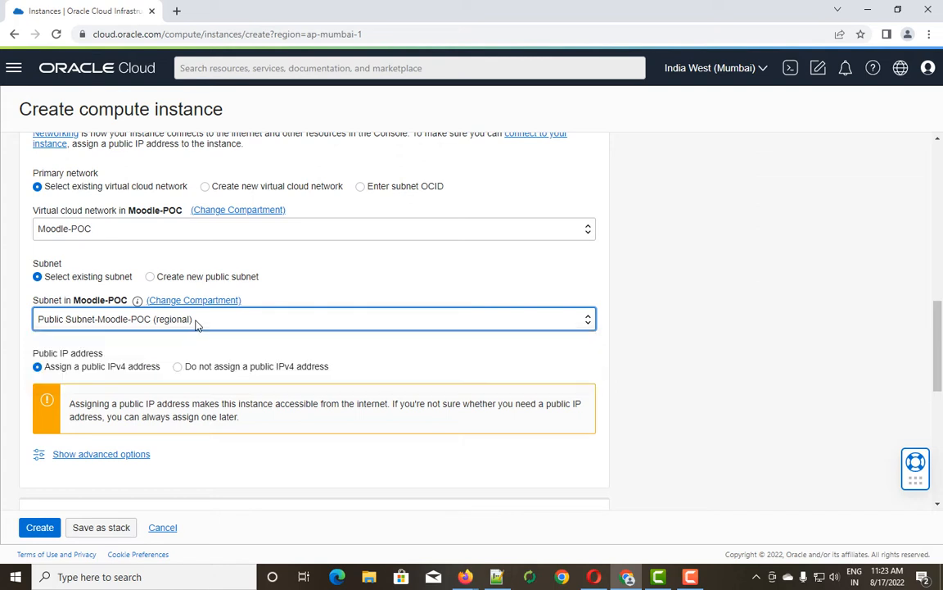
pyautogui.scroll(-1, 196, 324)
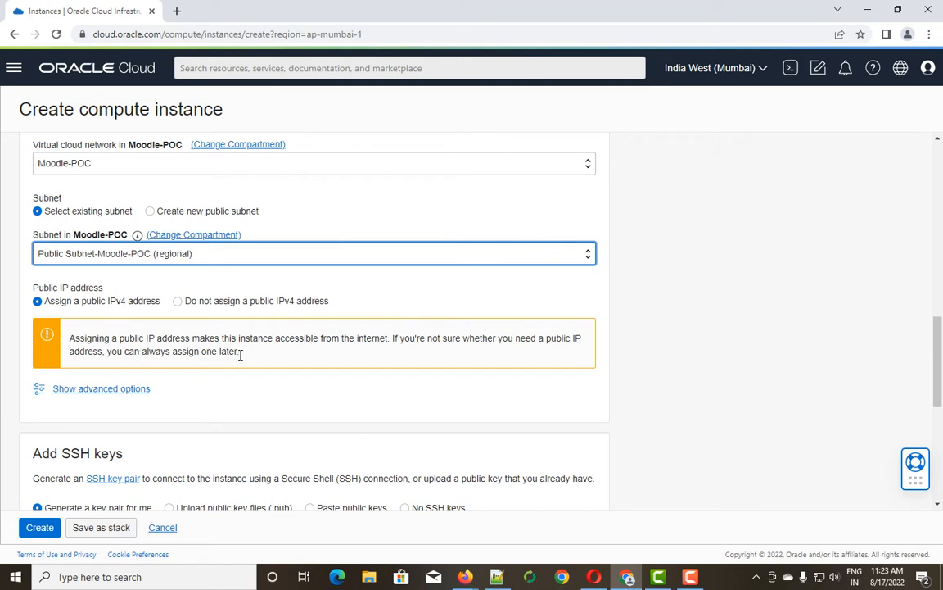
pyautogui.scroll(-1, 122, 352)
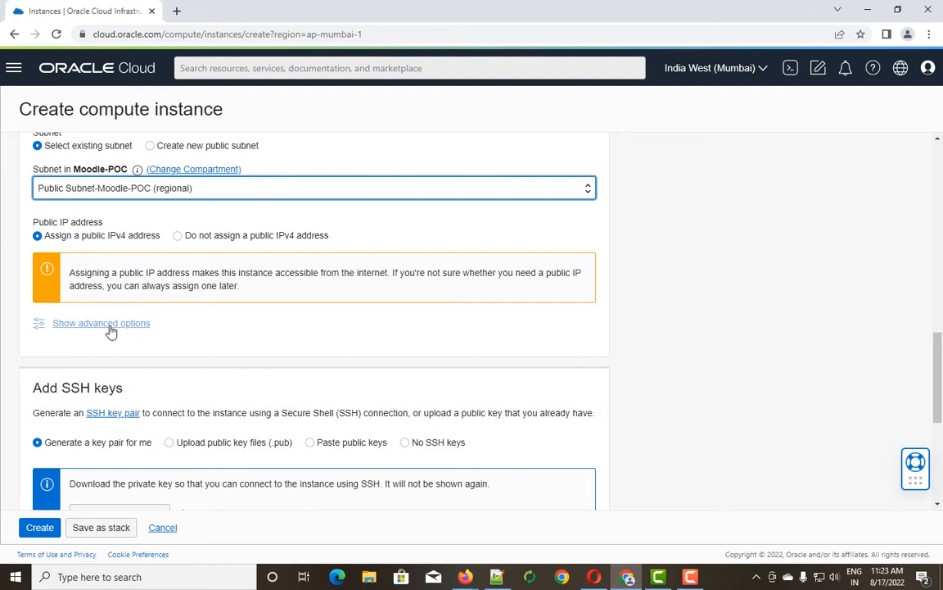
pyautogui.click(112, 328)
pyautogui.scroll(-1, 111, 331)
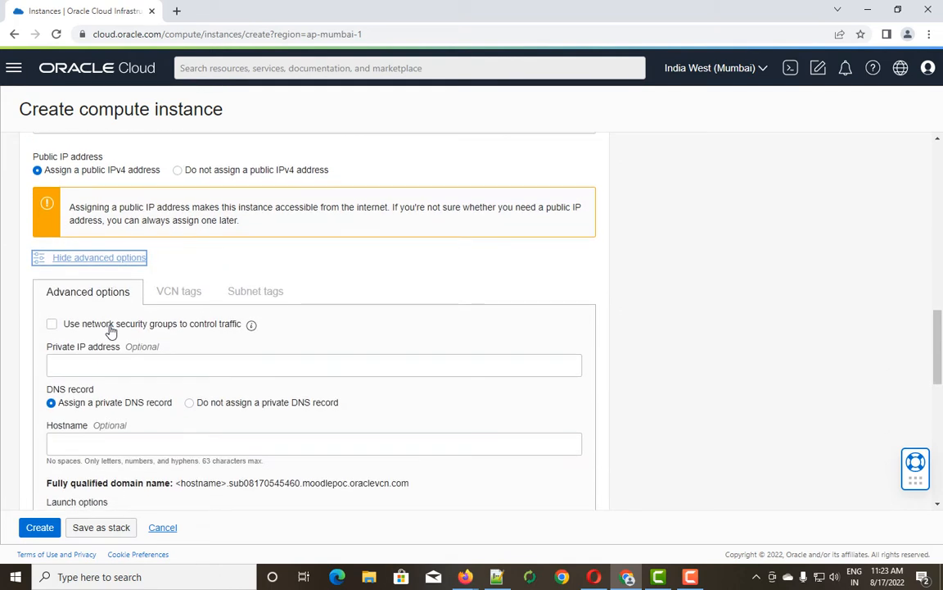
pyautogui.scroll(-1, 111, 331)
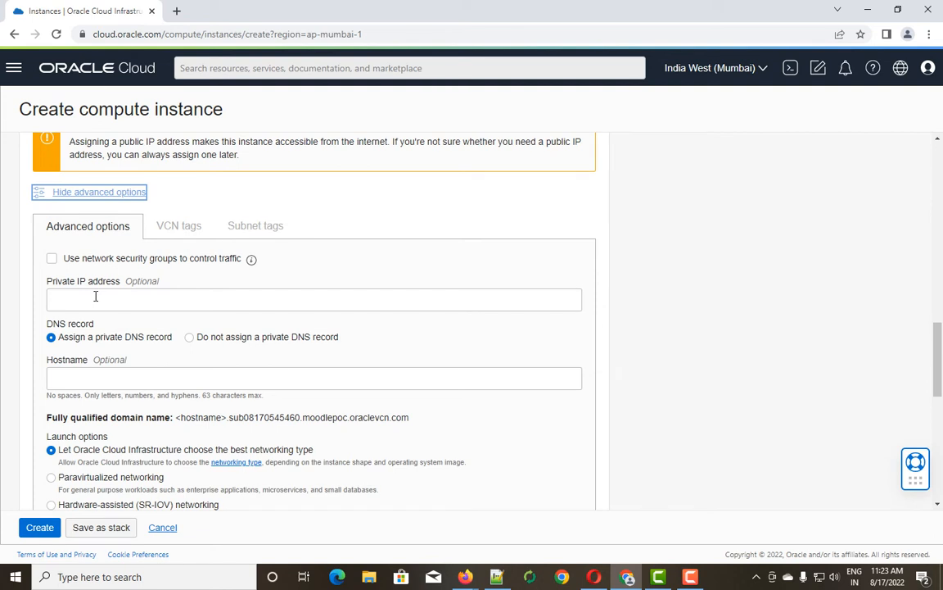
pyautogui.scroll(-1, 96, 297)
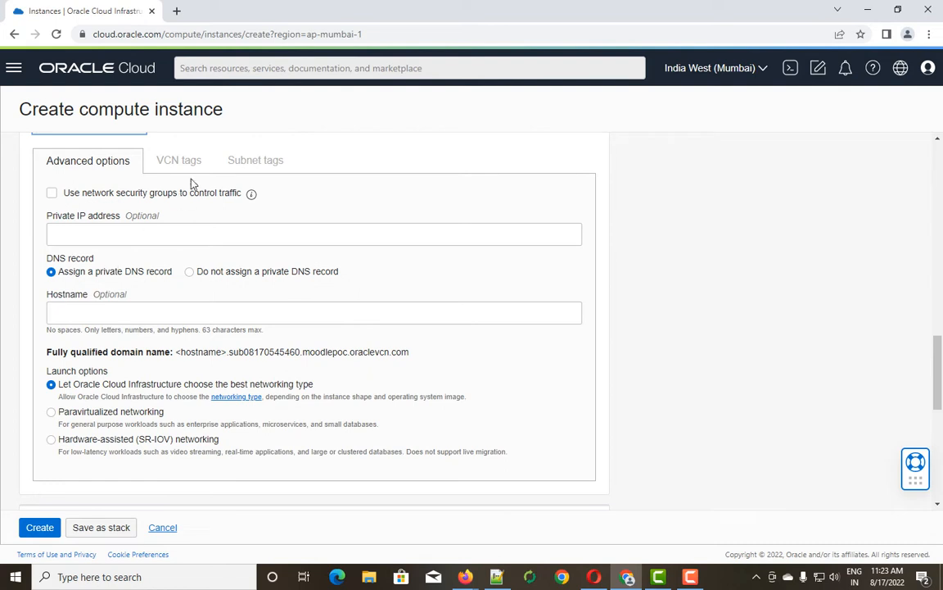
pyautogui.scroll(-3, 174, 320)
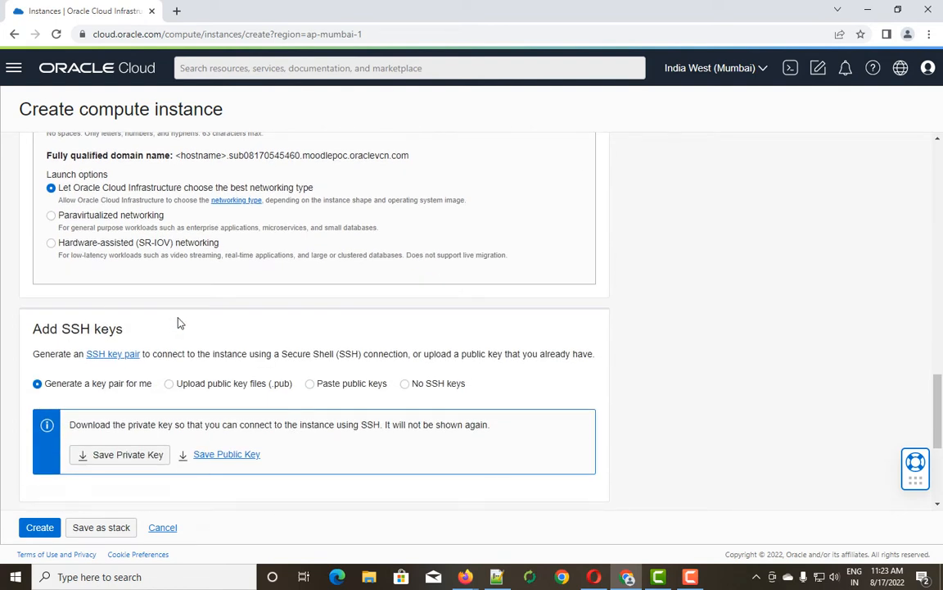
pyautogui.scroll(-1, 59, 320)
pyautogui.scroll(8, 62, 321)
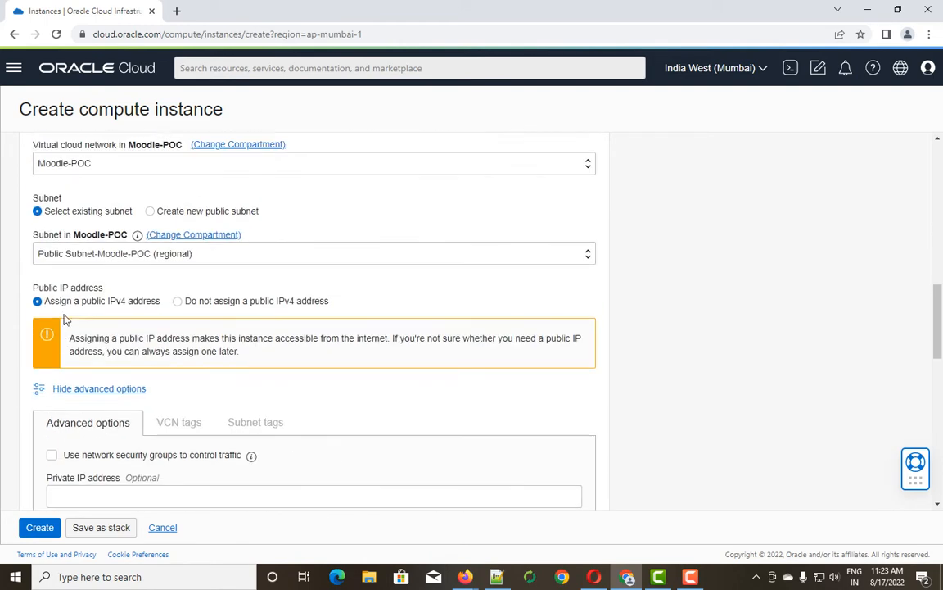
pyautogui.scroll(4, 64, 320)
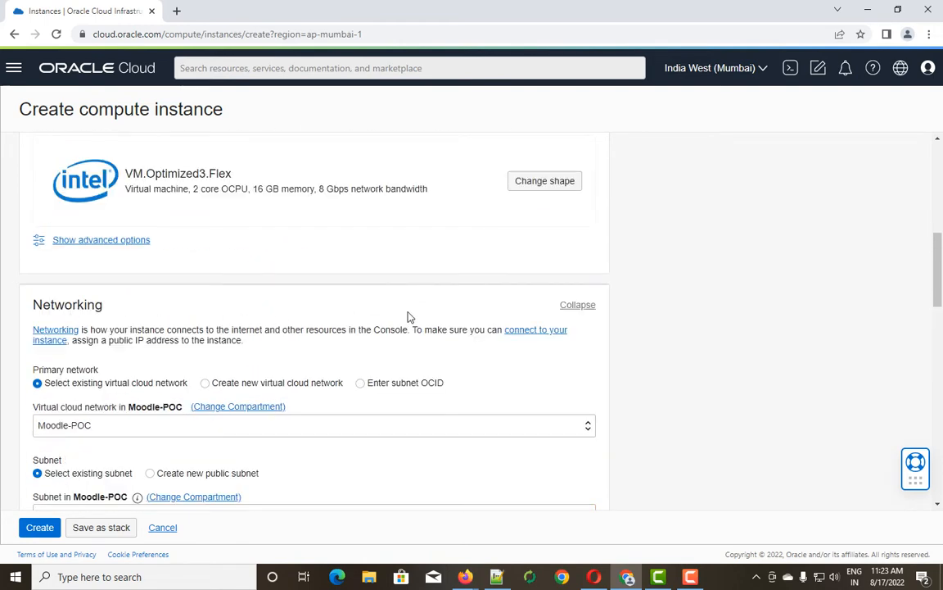
pyautogui.click(565, 306)
# Save the generated private key as ssh-key-2022-08-17.key, then scroll to Boot volume.
pyautogui.scroll(-3, 289, 396)
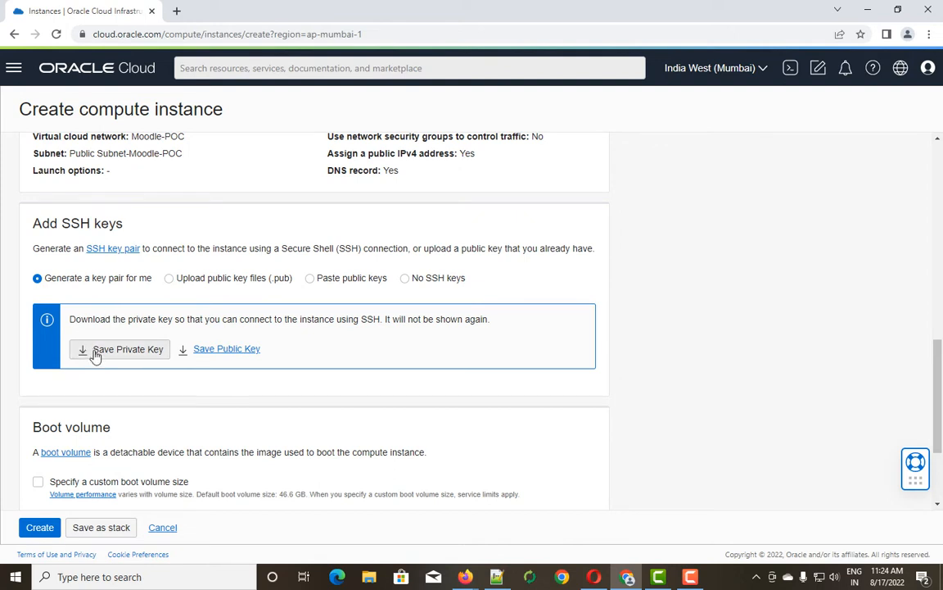
pyautogui.click(120, 350)
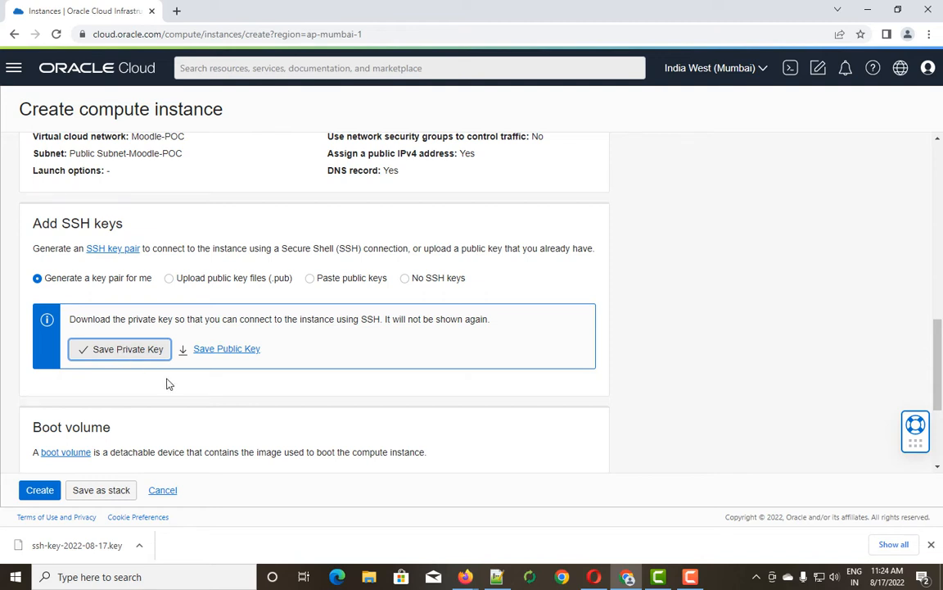
pyautogui.scroll(-1, 168, 384)
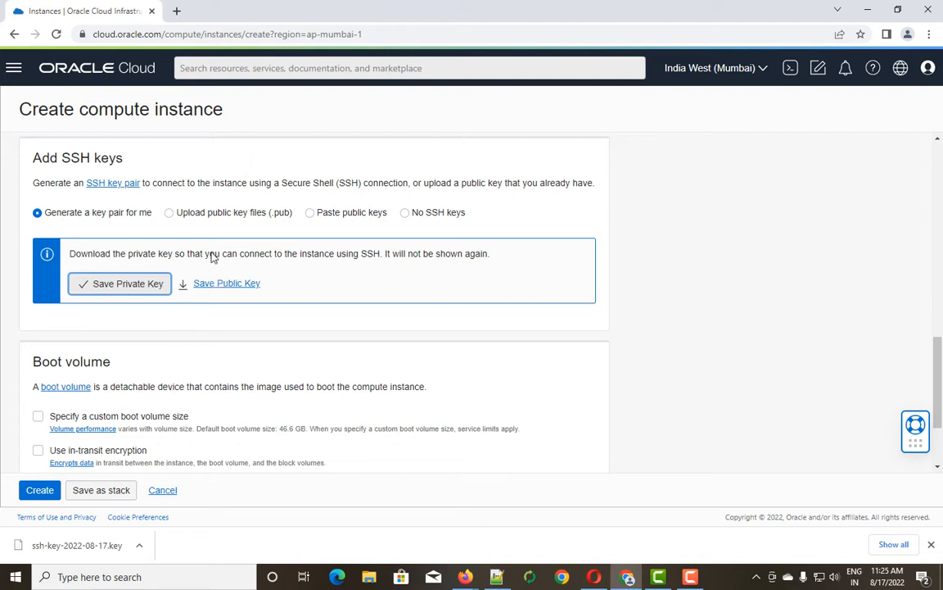
pyautogui.scroll(-1, 211, 269)
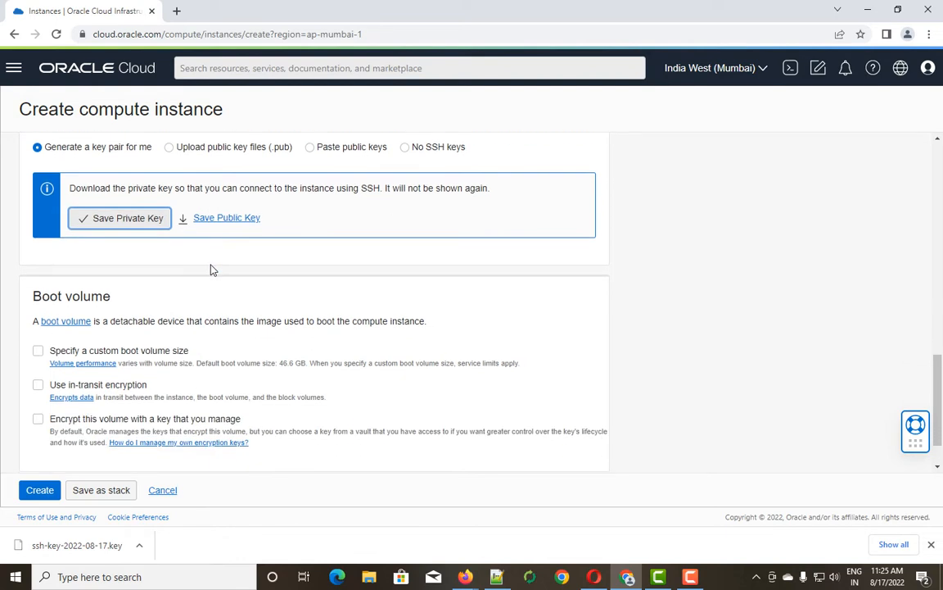
pyautogui.scroll(-1, 122, 297)
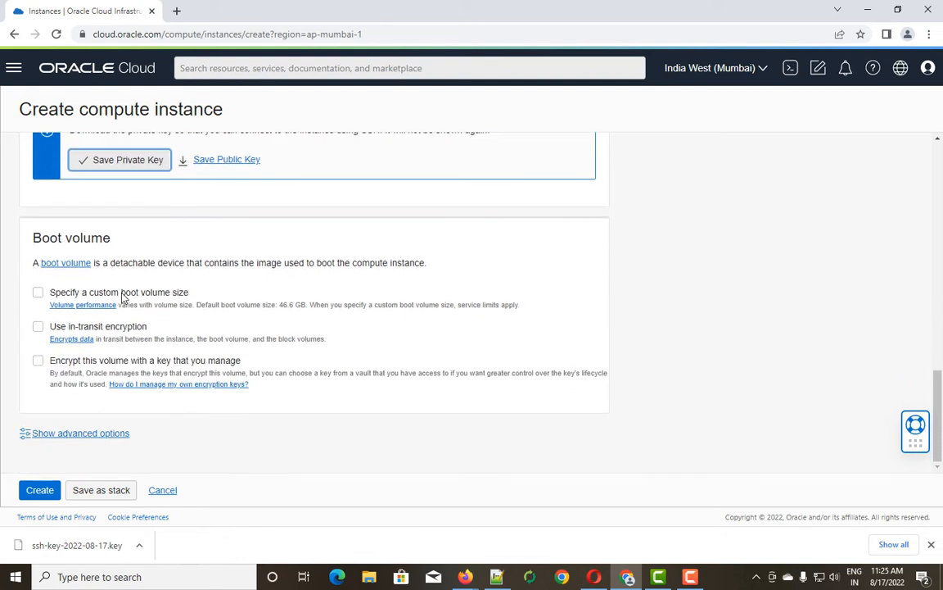
# Enable a custom boot volume size and change it from 50 to 100 GB.
pyautogui.click(38, 294)
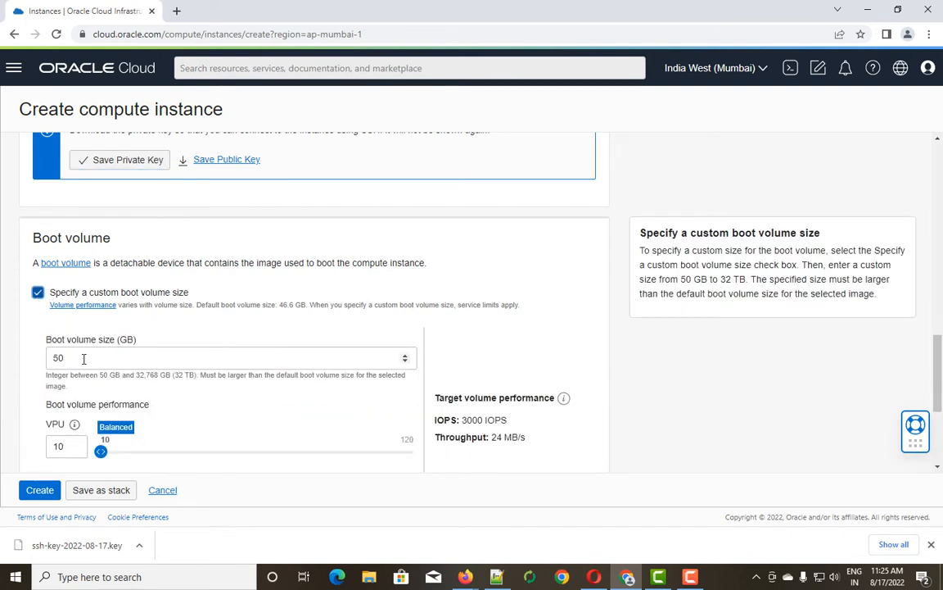
pyautogui.moveTo(80, 357); pyautogui.dragTo(8, 359)
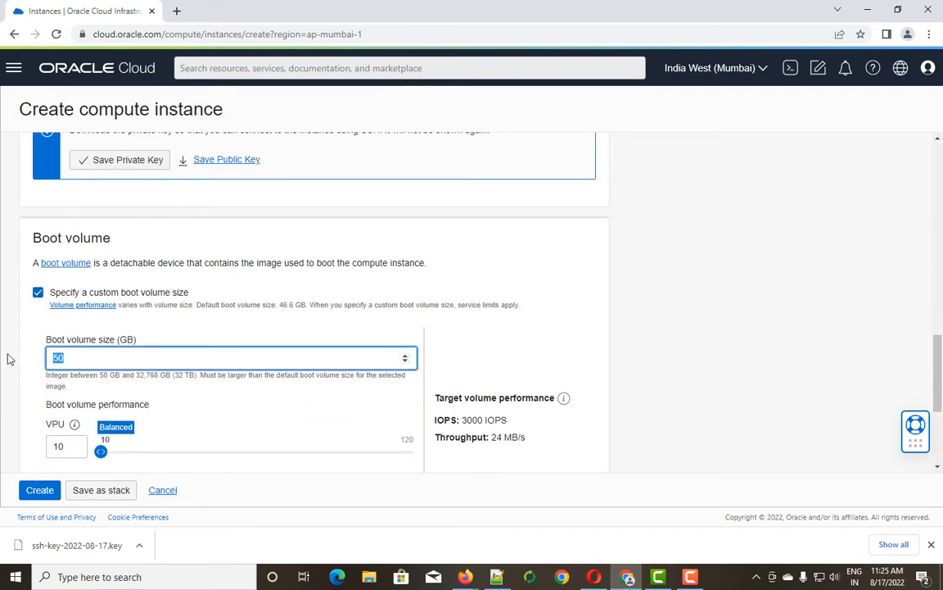
pyautogui.write('100')
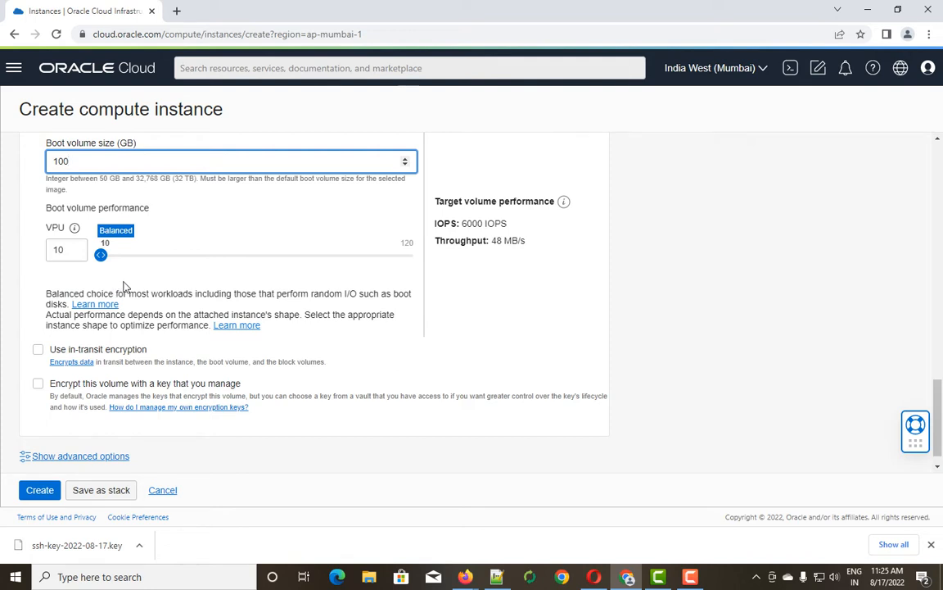
pyautogui.scroll(-1, 123, 273)
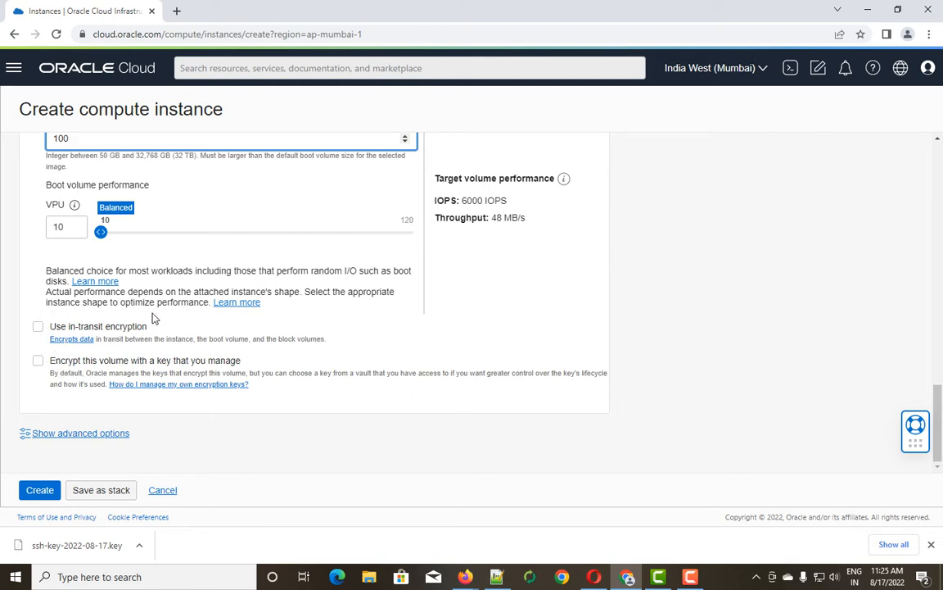
pyautogui.scroll(1, 143, 315)
pyautogui.scroll(-1, 86, 310)
pyautogui.scroll(4, 99, 414)
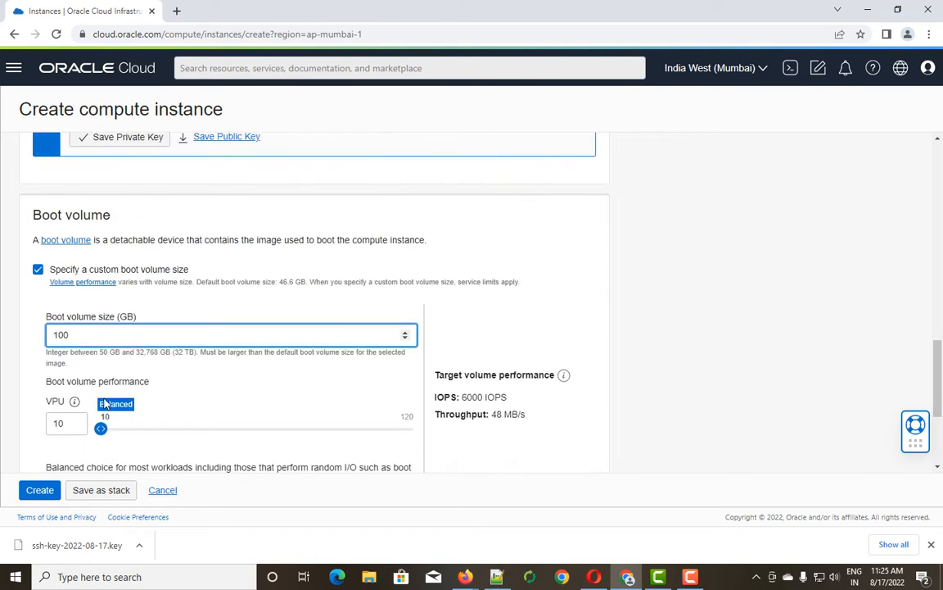
pyautogui.scroll(6, 104, 403)
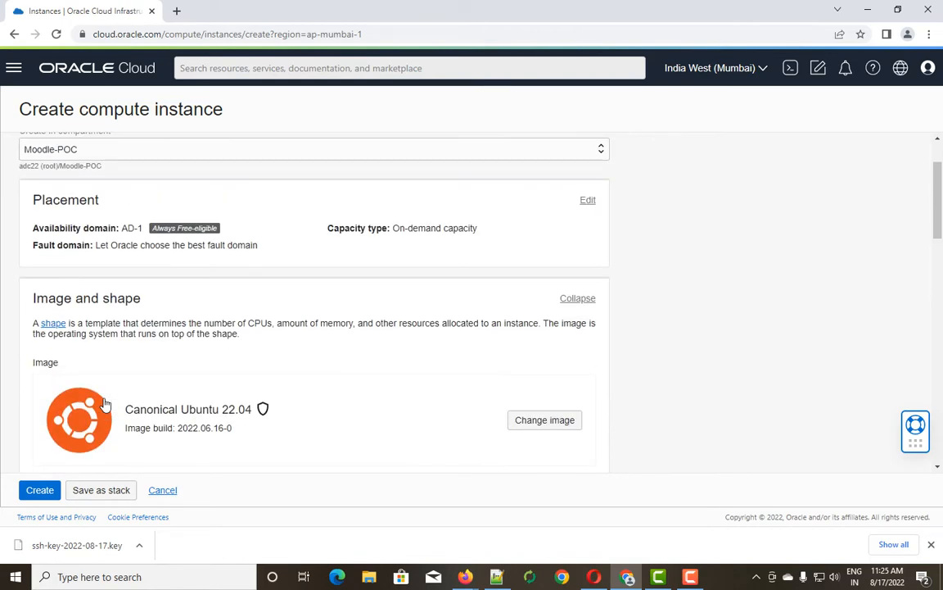
# Confirm the name Moodle-POC-VM and collapse the Placement section to its summary.
pyautogui.scroll(1, 104, 403)
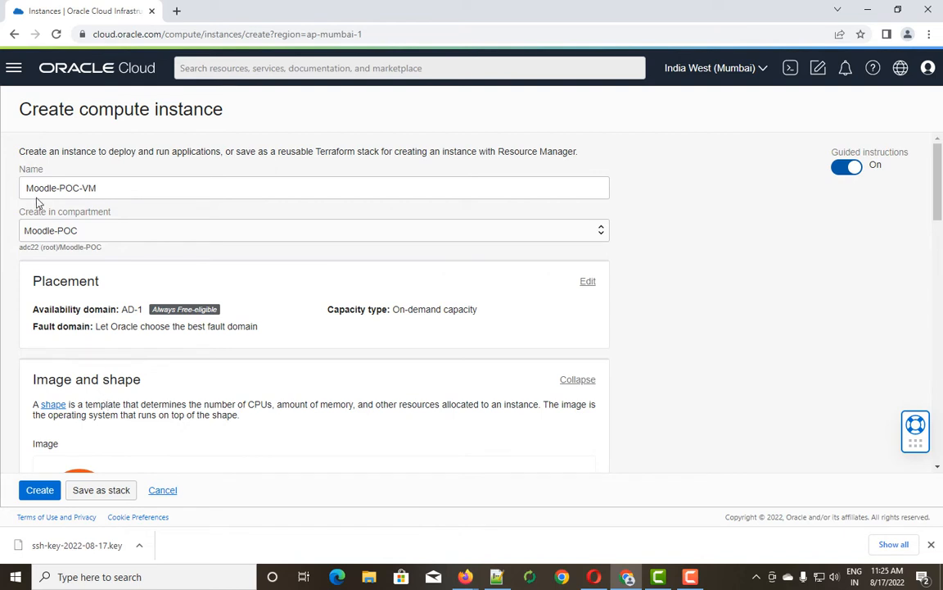
pyautogui.moveTo(113, 187); pyautogui.dragTo(4, 198)
pyautogui.scroll(-3, 69, 307)
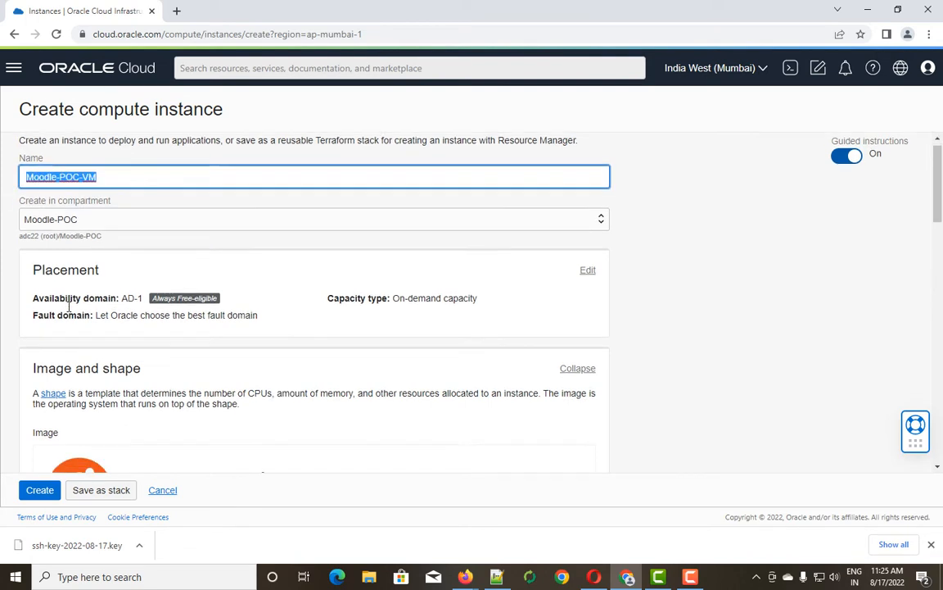
pyautogui.scroll(2, 121, 242)
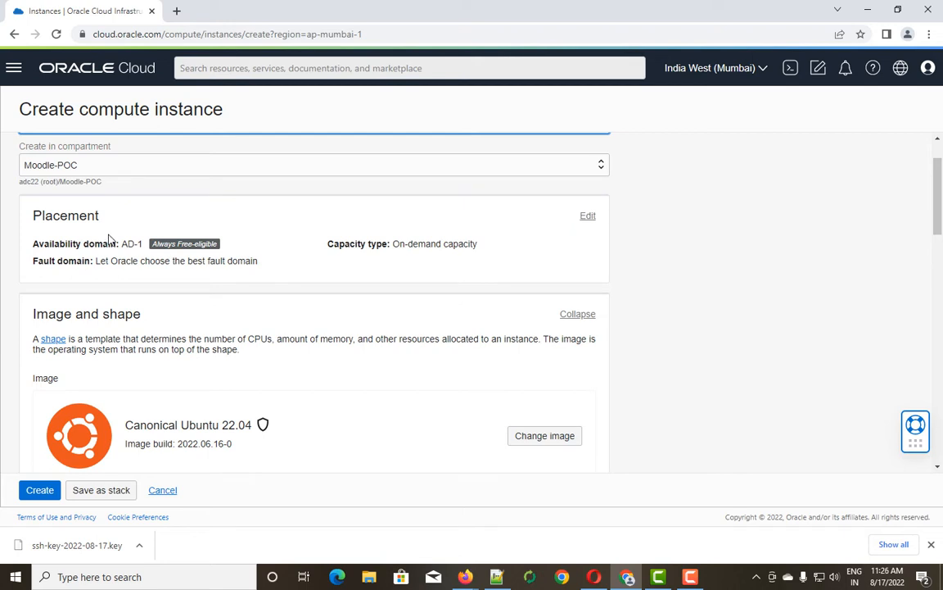
pyautogui.click(588, 216)
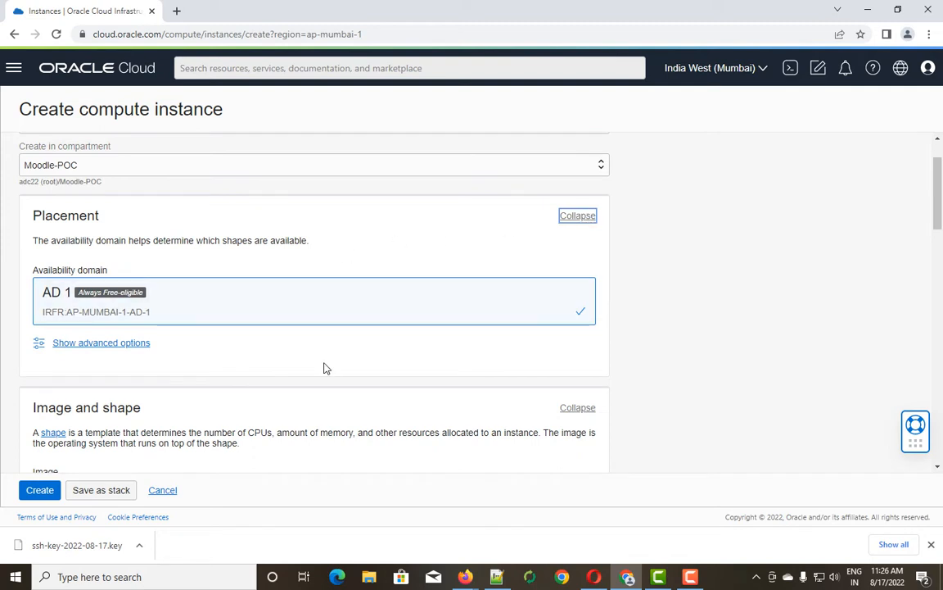
pyautogui.scroll(-1, 325, 366)
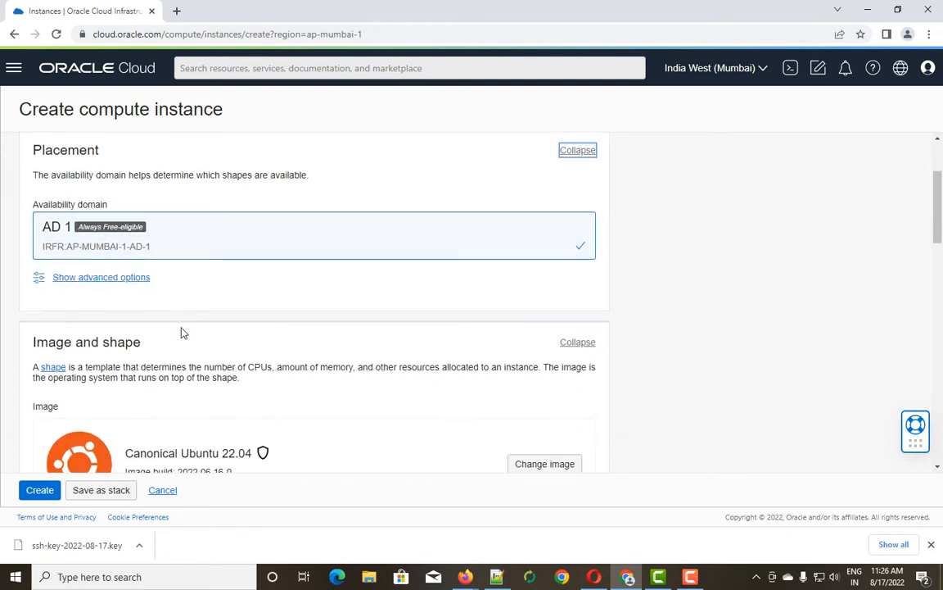
pyautogui.scroll(-1, 181, 331)
pyautogui.scroll(3, 245, 312)
pyautogui.click(567, 282)
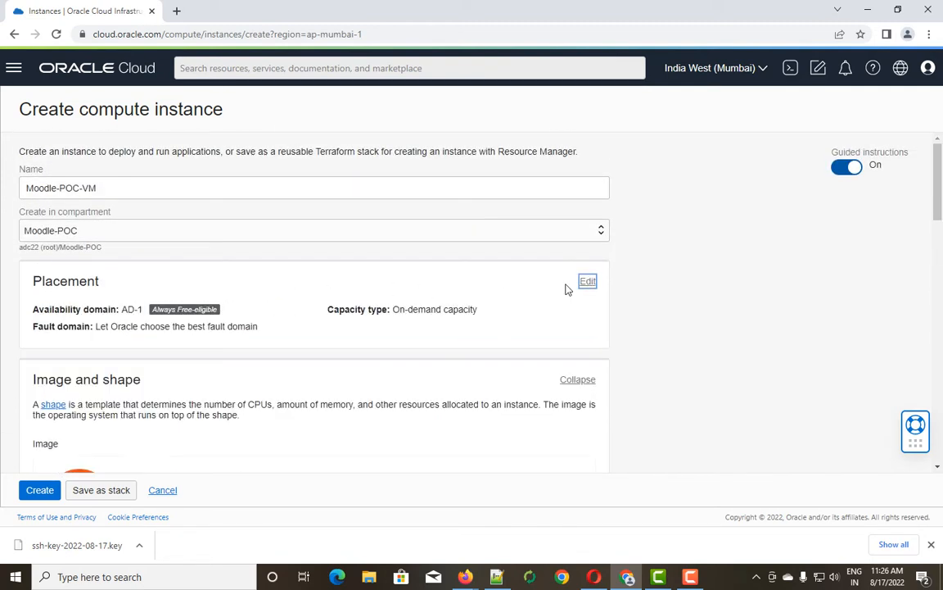
# Review the Canonical Ubuntu 22.04 image and VM.Optimized3.Flex shape in Image and shape.
pyautogui.scroll(-2, 250, 379)
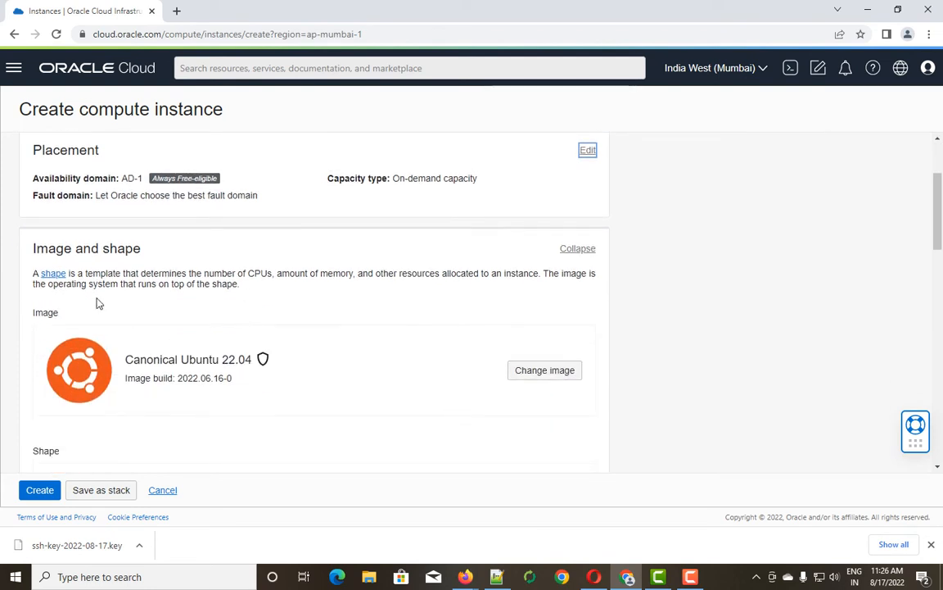
pyautogui.scroll(-1, 98, 303)
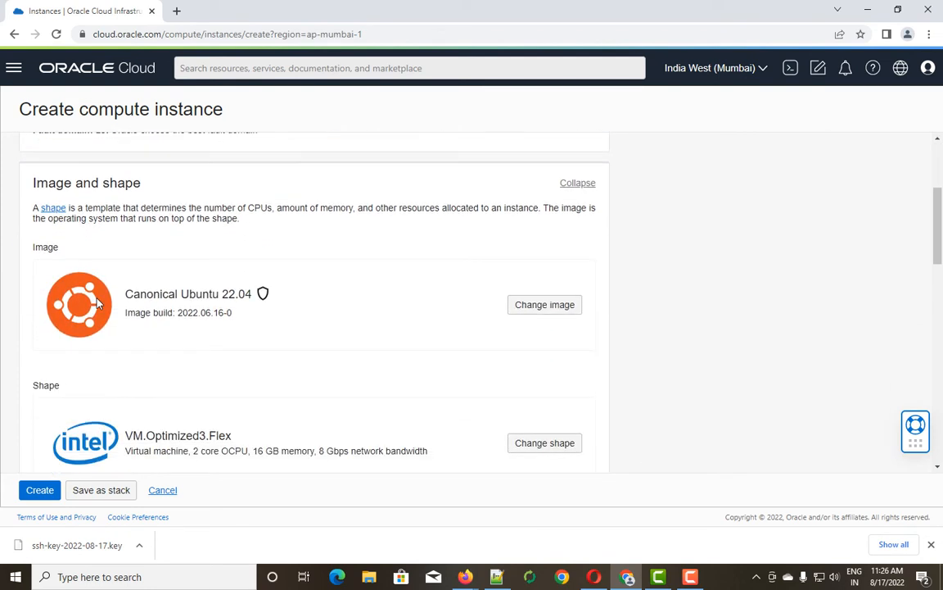
pyautogui.scroll(-1, 97, 303)
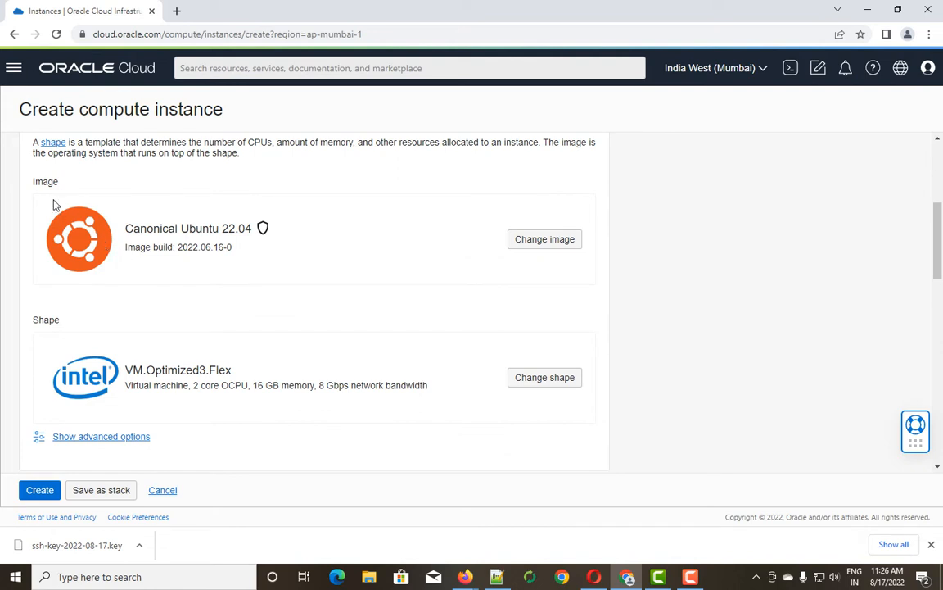
pyautogui.moveTo(64, 184); pyautogui.dragTo(24, 186)
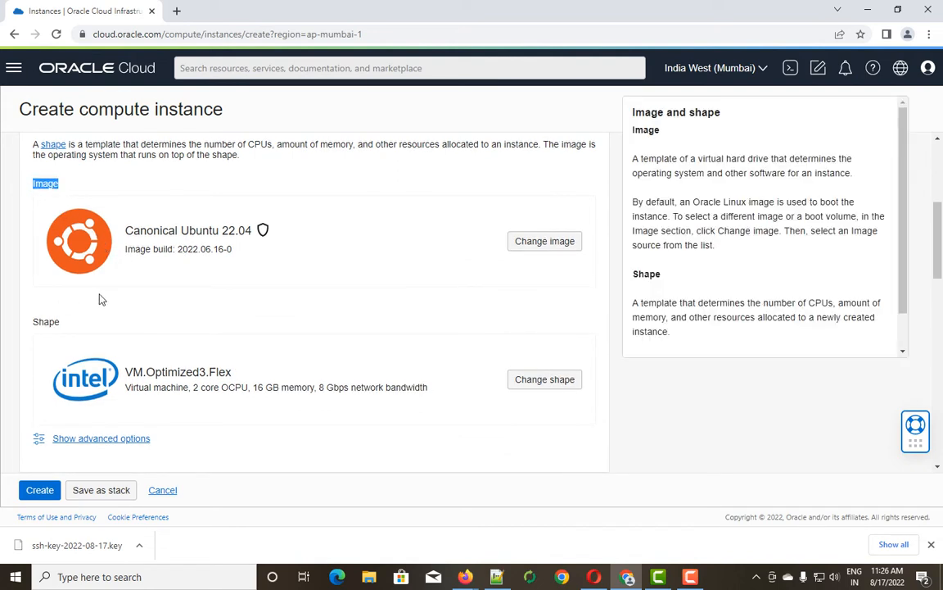
pyautogui.moveTo(63, 322); pyautogui.dragTo(22, 324)
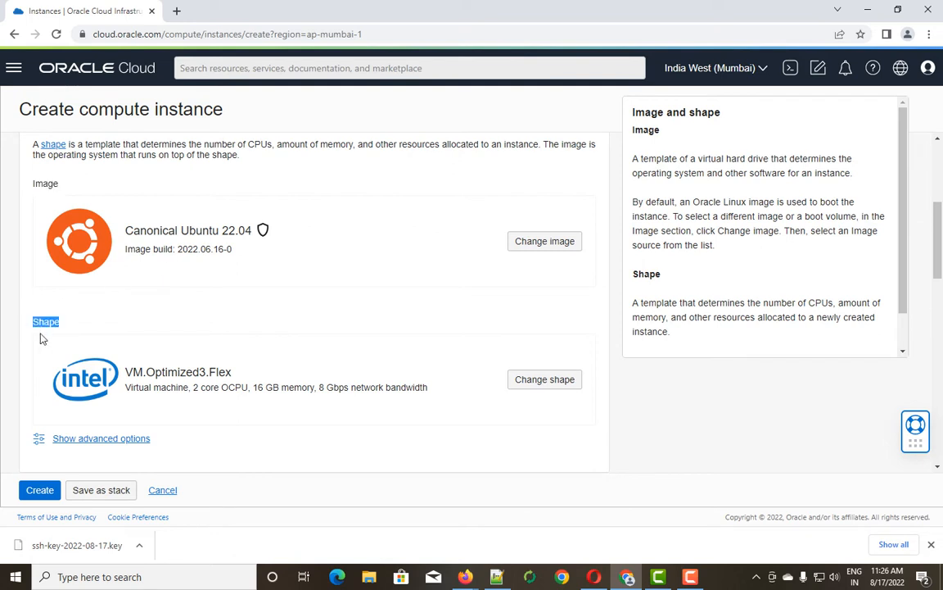
pyautogui.scroll(-3, 156, 388)
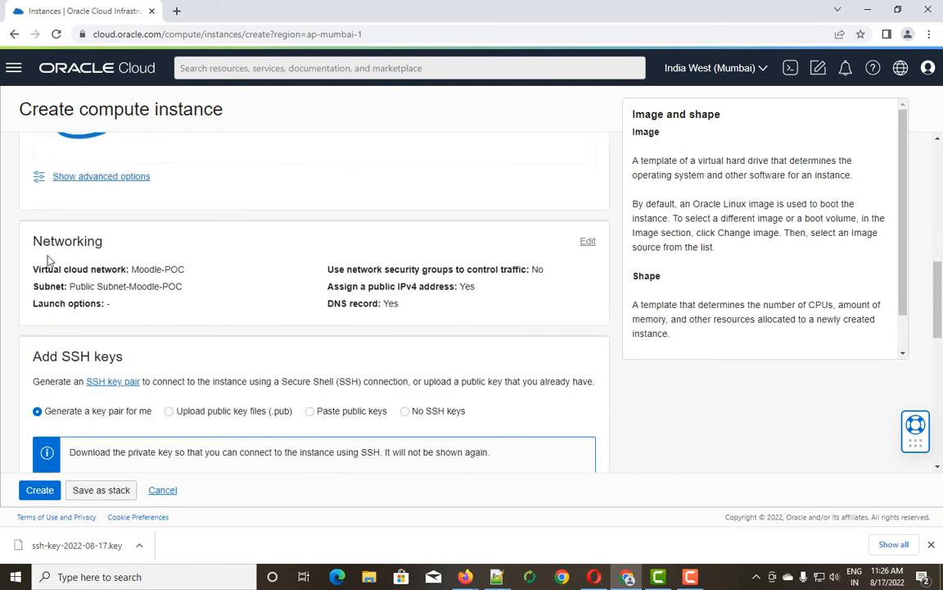
# Keep 'Generate a key pair for me' and save the generated SSH public key.
pyautogui.moveTo(30, 241); pyautogui.dragTo(104, 248)
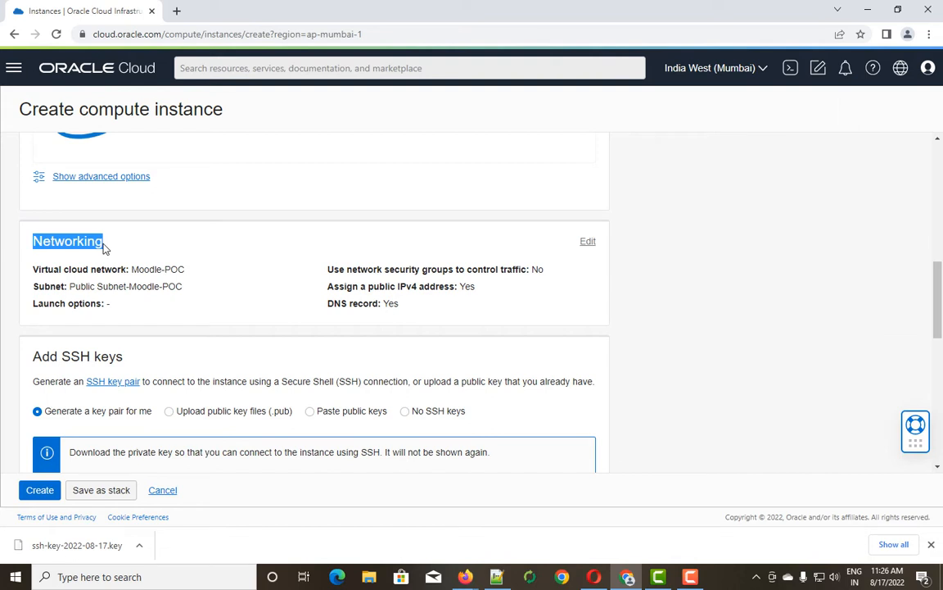
pyautogui.scroll(-1, 221, 311)
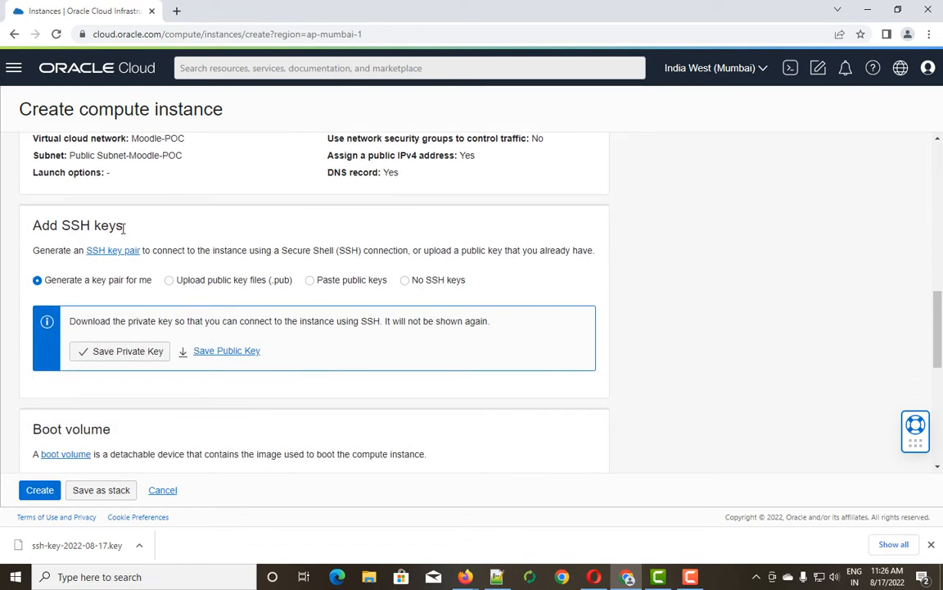
pyautogui.moveTo(124, 228); pyautogui.dragTo(26, 236)
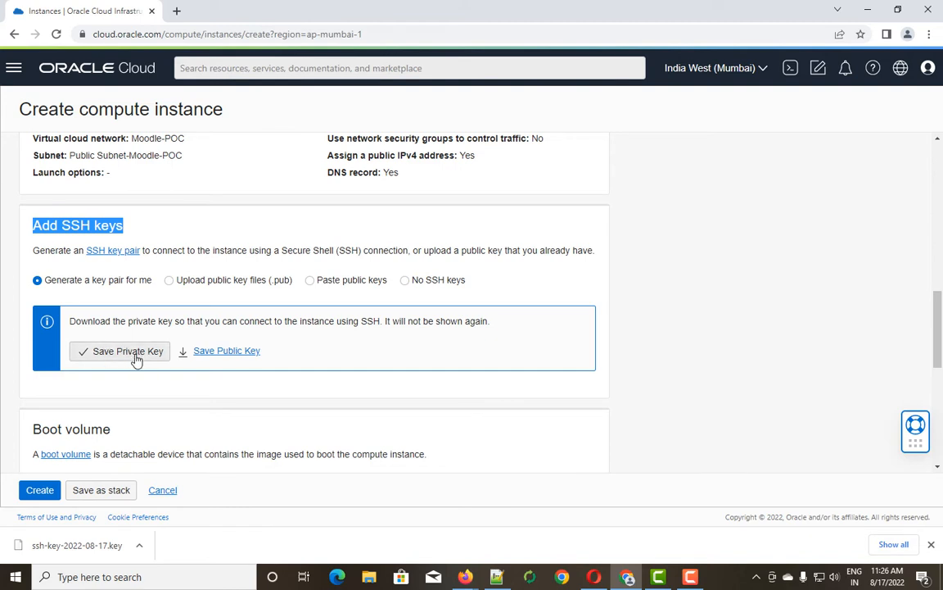
pyautogui.click(225, 354)
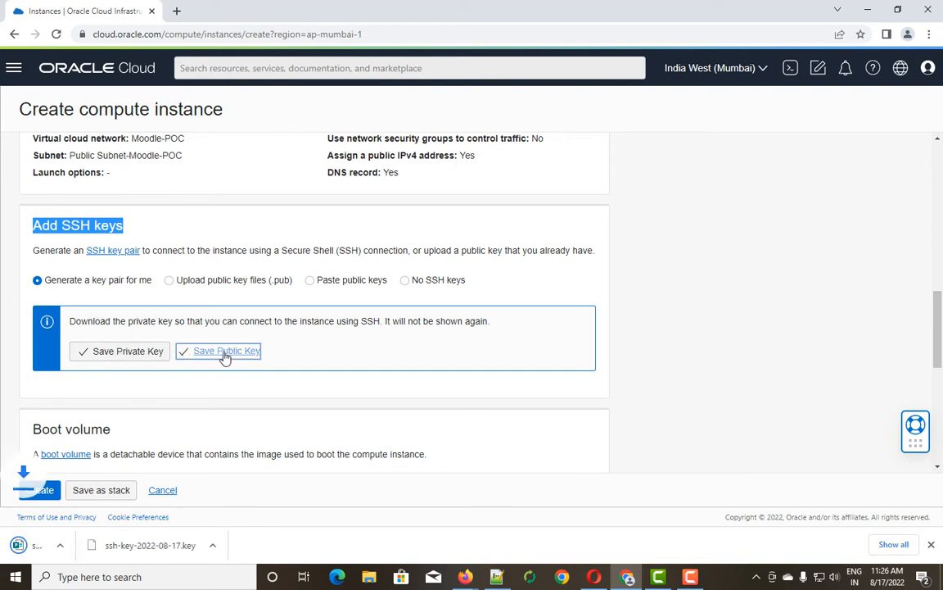
pyautogui.scroll(-3, 142, 396)
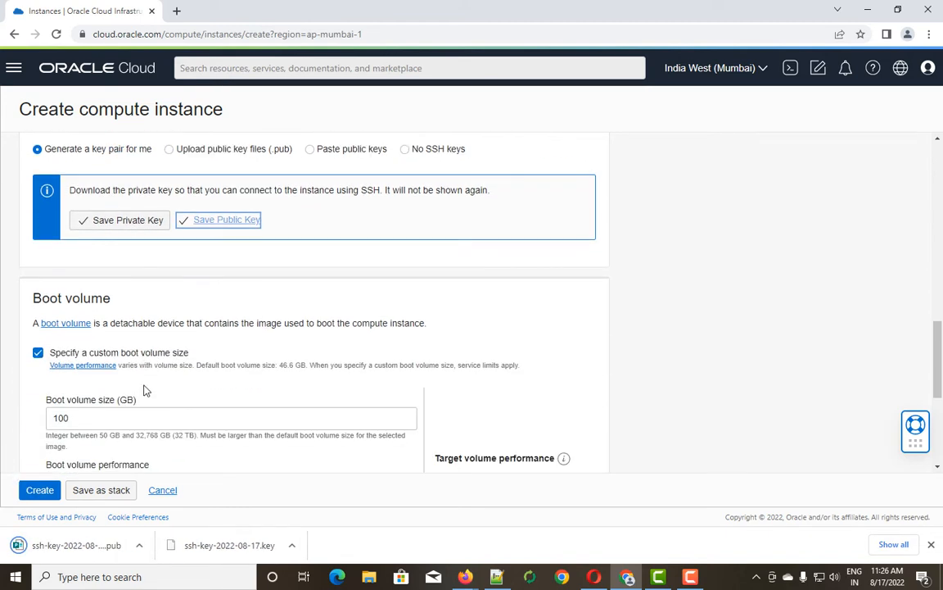
# Review the boot volume settings: 100 GB size, 10 VPUs and a 6000 IOPS target.
pyautogui.scroll(-1, 133, 378)
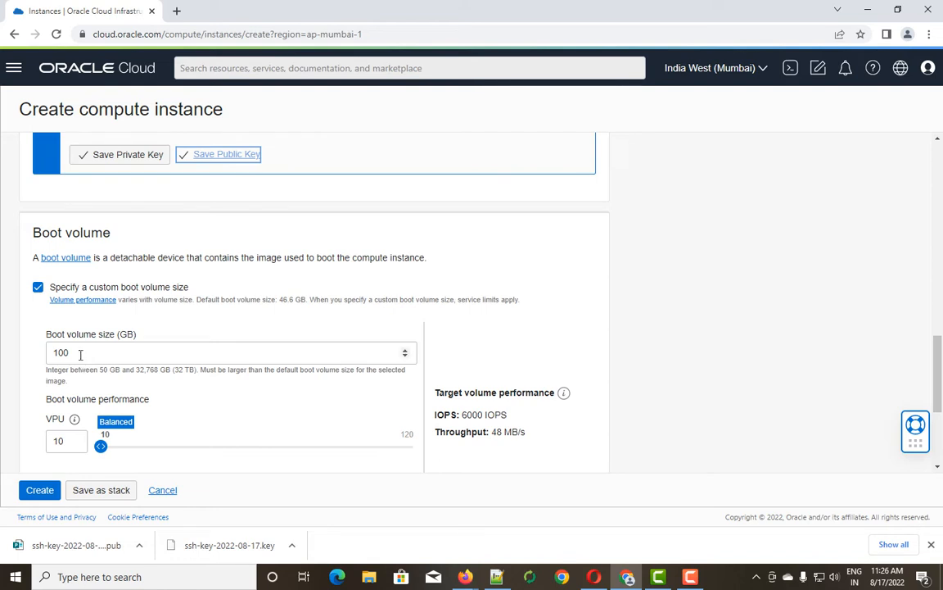
pyautogui.moveTo(80, 353); pyautogui.dragTo(47, 352)
pyautogui.scroll(-2, 226, 430)
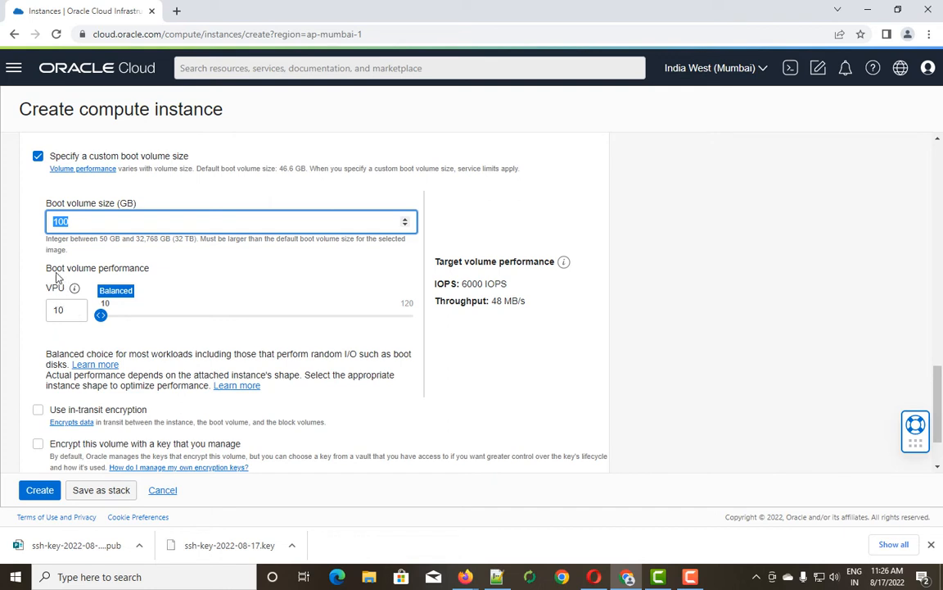
pyautogui.tripleClick(466, 282)
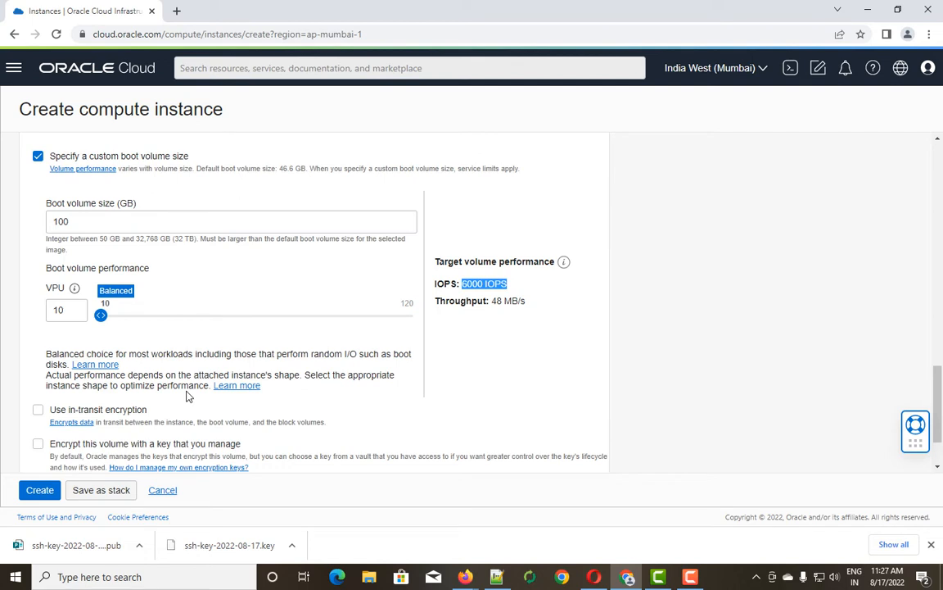
pyautogui.scroll(-2, 187, 395)
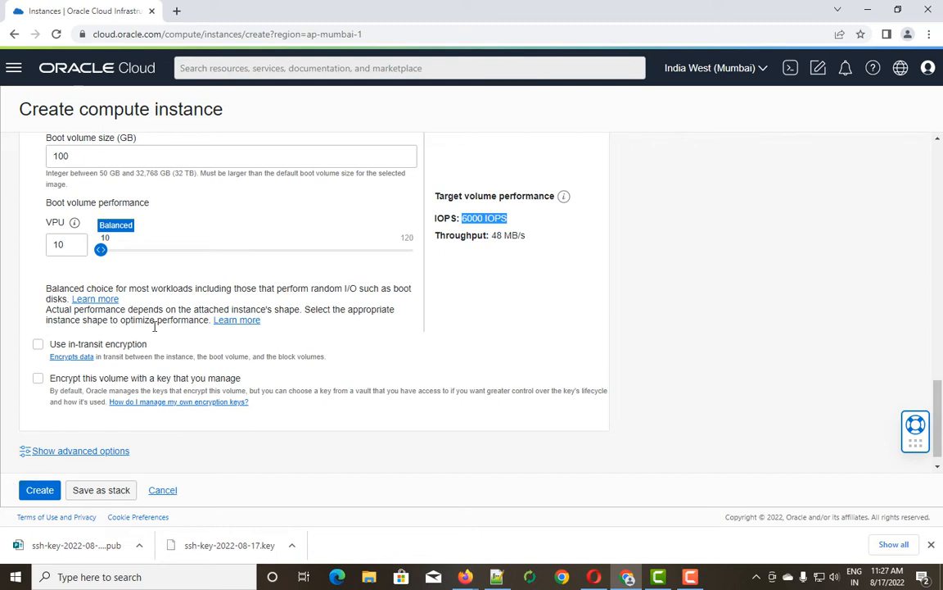
# Dismiss Chrome's downloads bar at the bottom of the window.
pyautogui.click(932, 545)
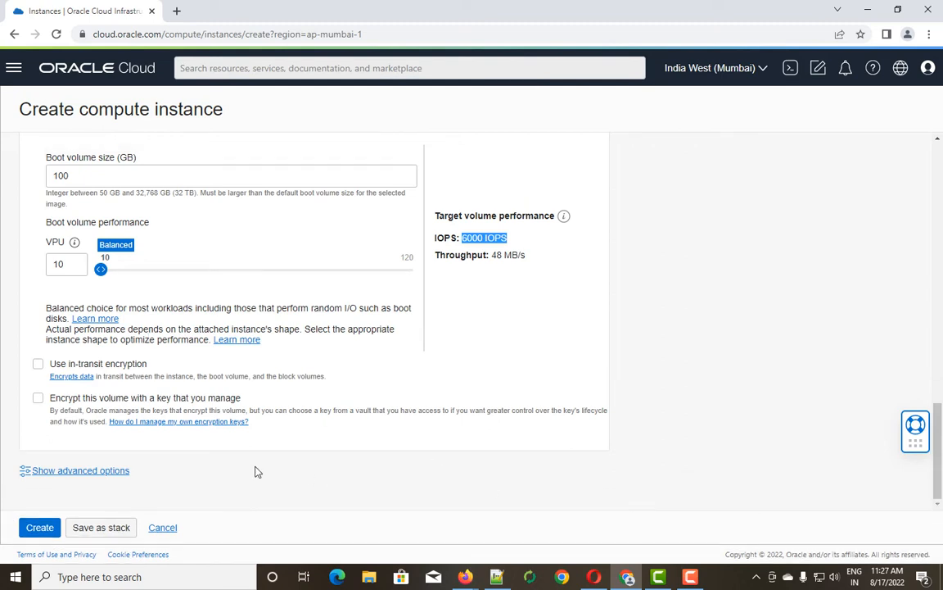
pyautogui.scroll(20, 177, 339)
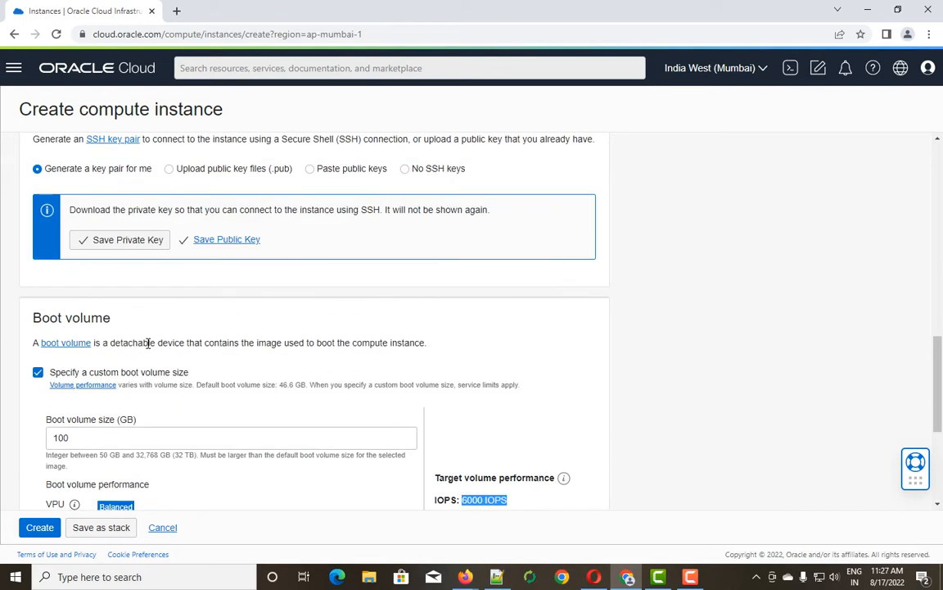
pyautogui.scroll(-20, 148, 342)
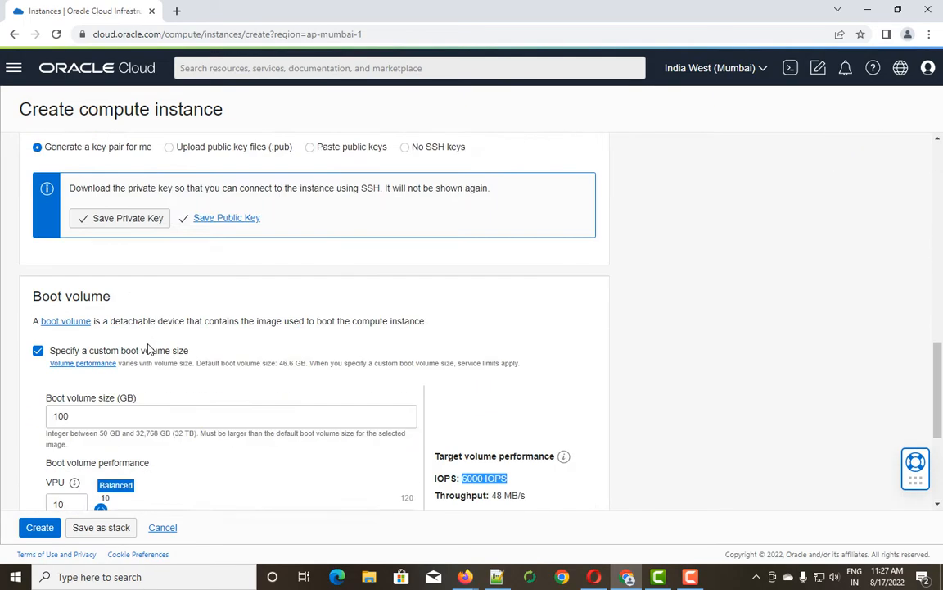
# Create the Moodle-POC-VM instance and check its provisioning status and 15% Create instance work request.
pyautogui.click(49, 528)
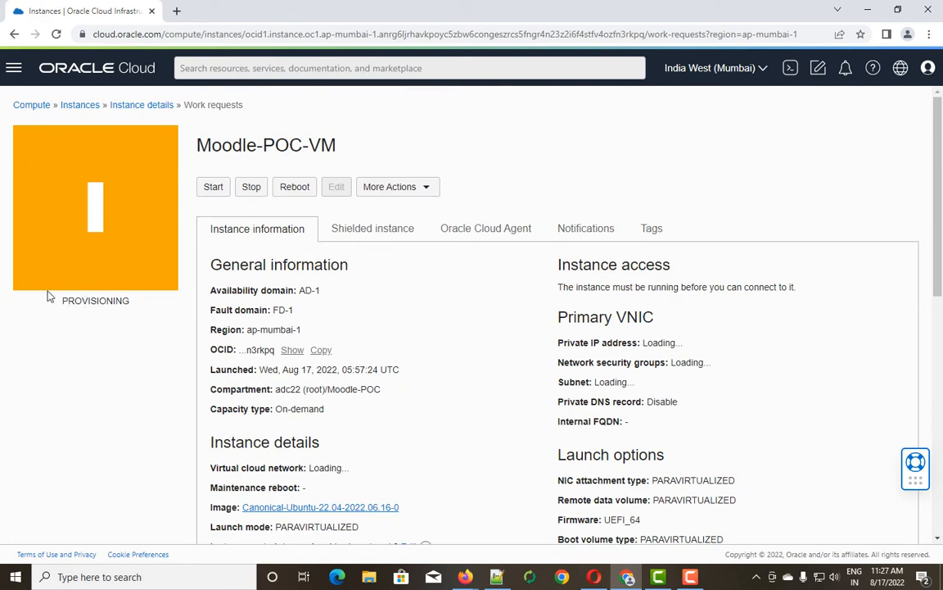
pyautogui.moveTo(62, 301); pyautogui.dragTo(132, 307)
pyautogui.scroll(-2, 359, 369)
pyautogui.scroll(-2, 358, 369)
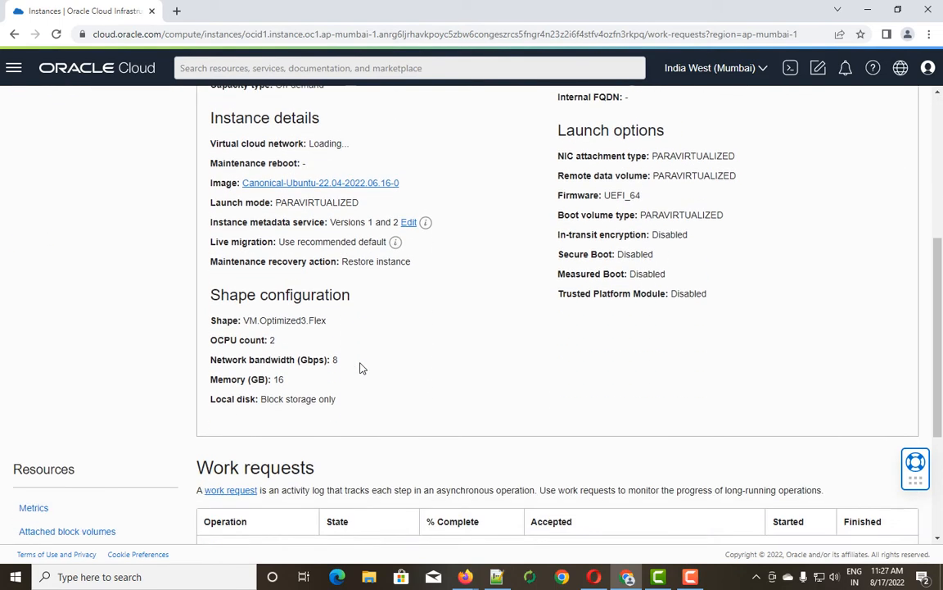
pyautogui.scroll(-2, 359, 370)
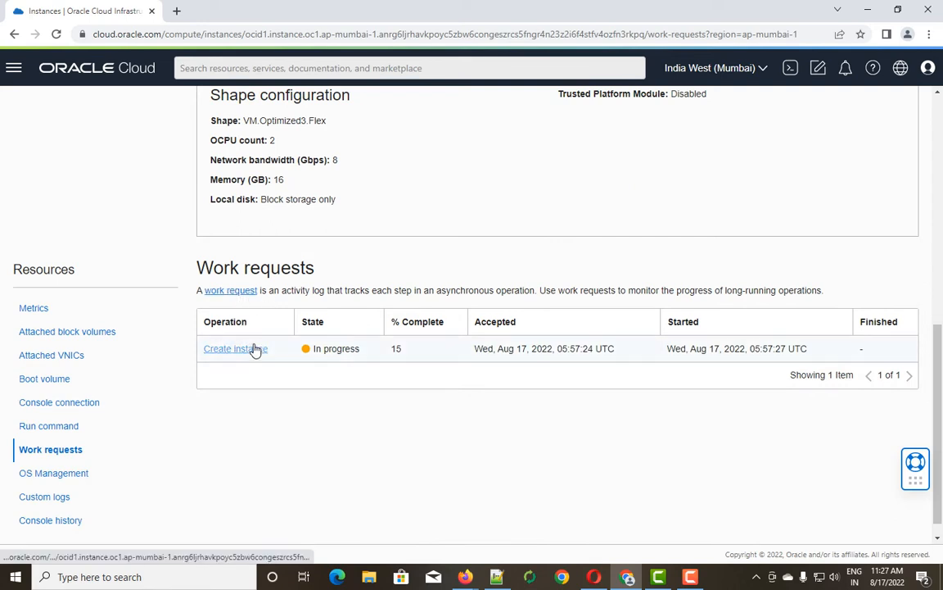
pyautogui.moveTo(401, 354)
pyautogui.mouseDown()
pyautogui.moveTo(306, 354)
pyautogui.moveTo(406, 354)
pyautogui.moveTo(390, 352)
pyautogui.mouseUp()
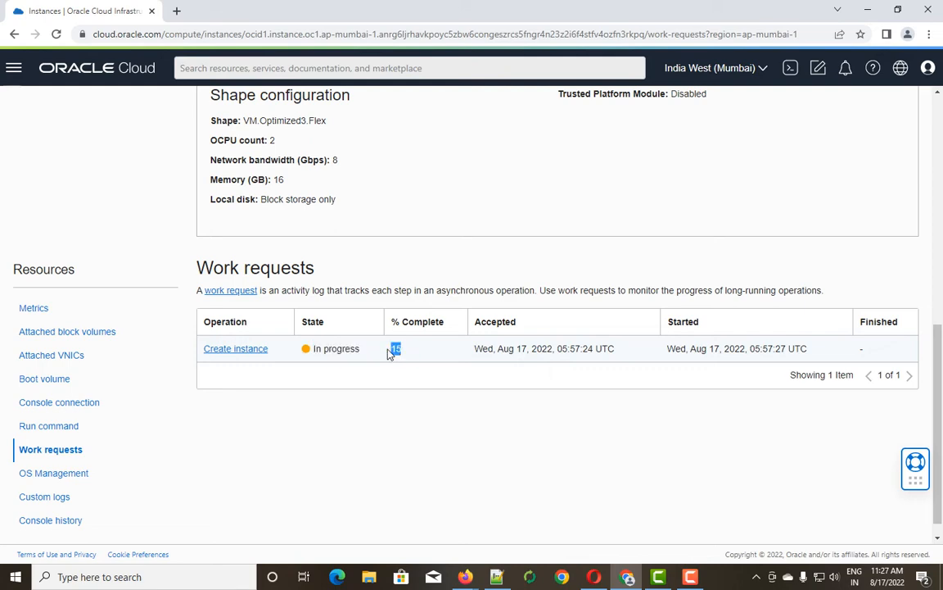
pyautogui.scroll(3, 384, 388)
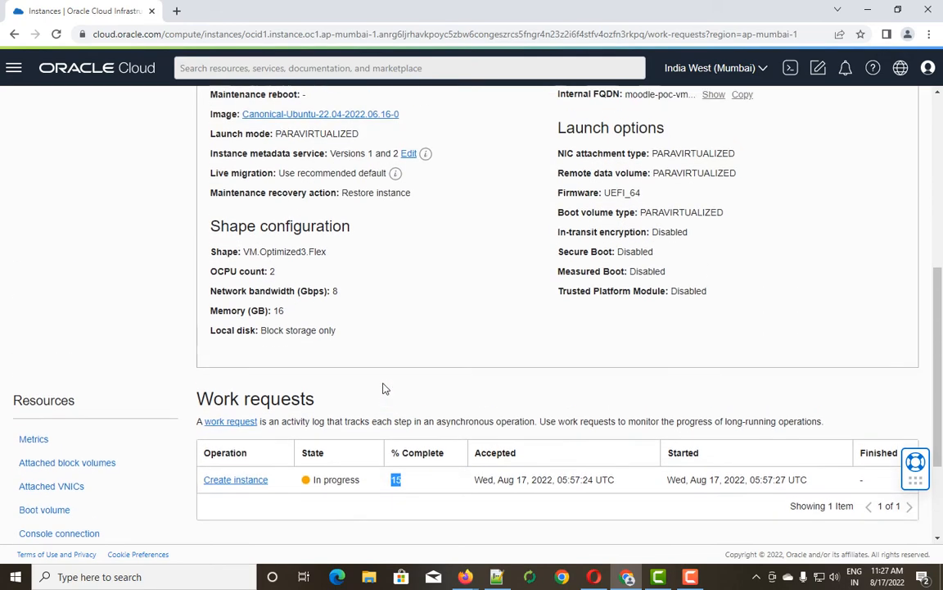
pyautogui.scroll(5, 383, 387)
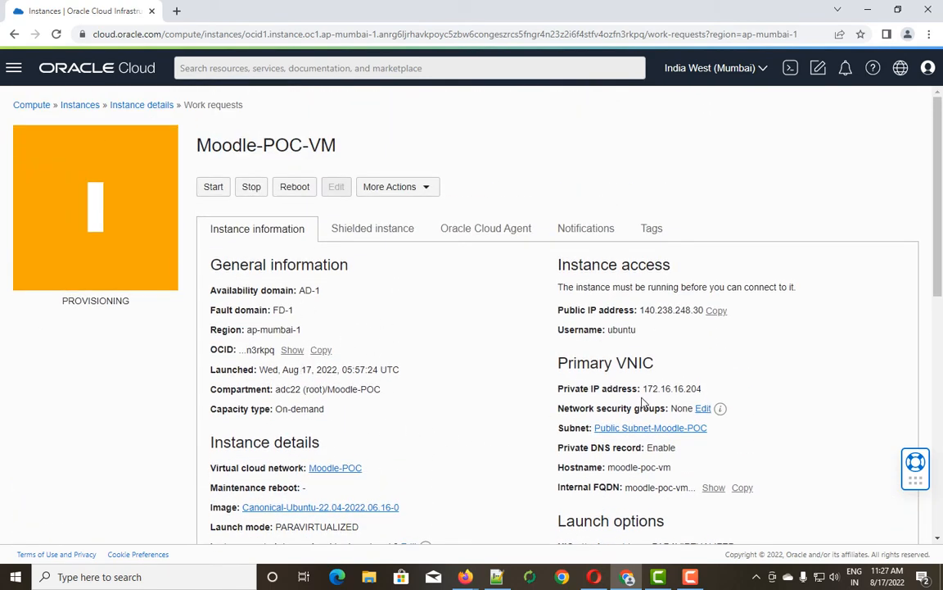
pyautogui.scroll(-2, 529, 397)
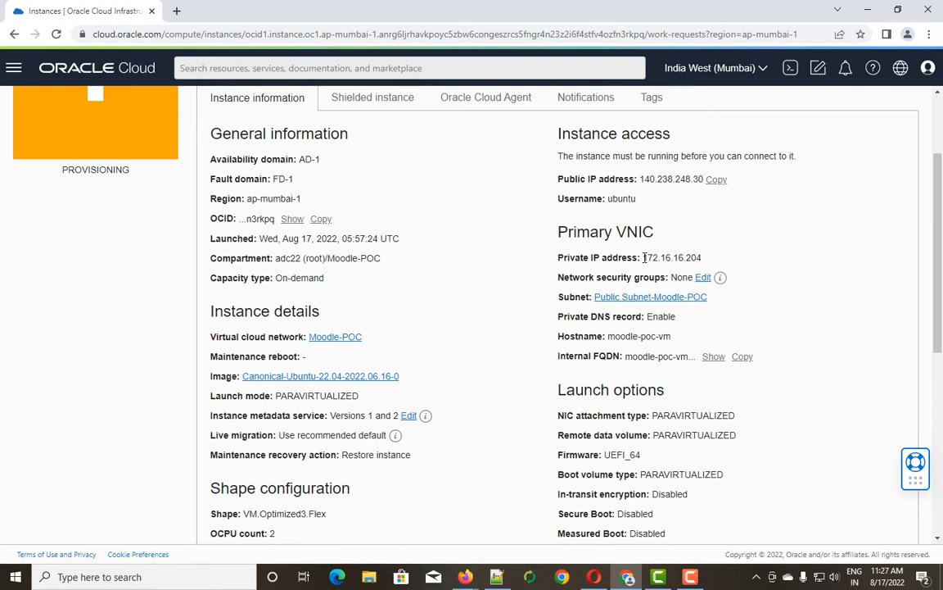
pyautogui.moveTo(644, 257); pyautogui.dragTo(702, 257)
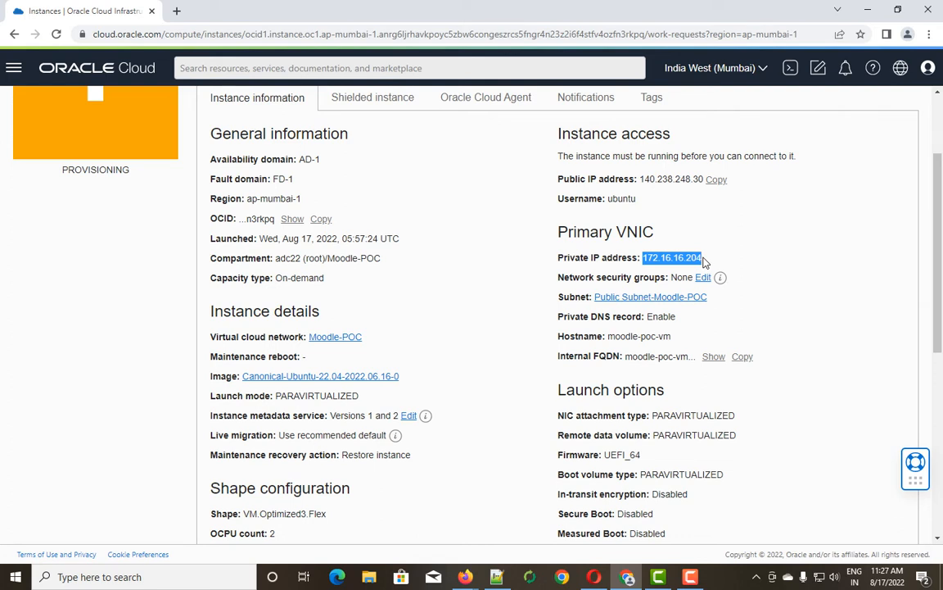
pyautogui.scroll(1, 688, 267)
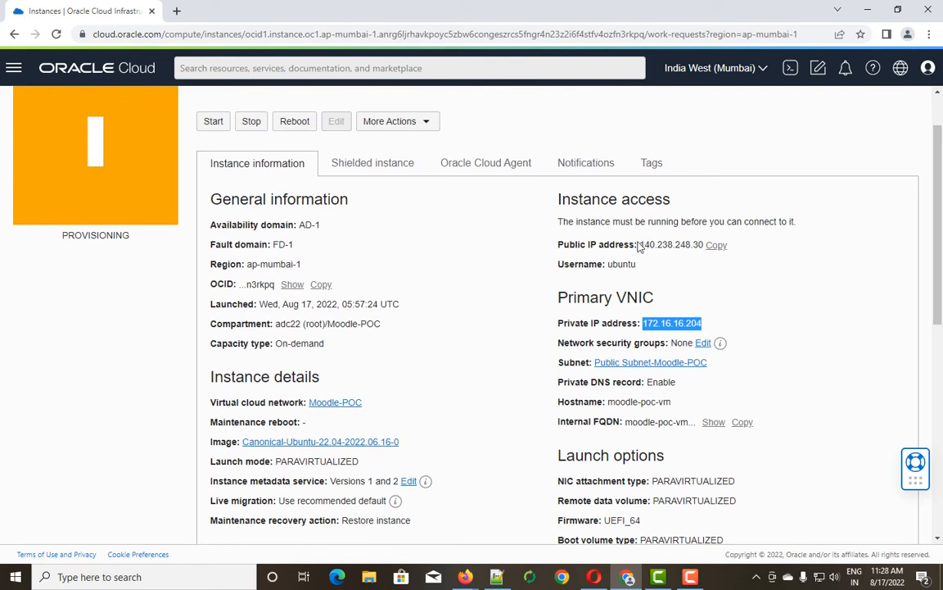
pyautogui.moveTo(642, 245); pyautogui.dragTo(698, 245)
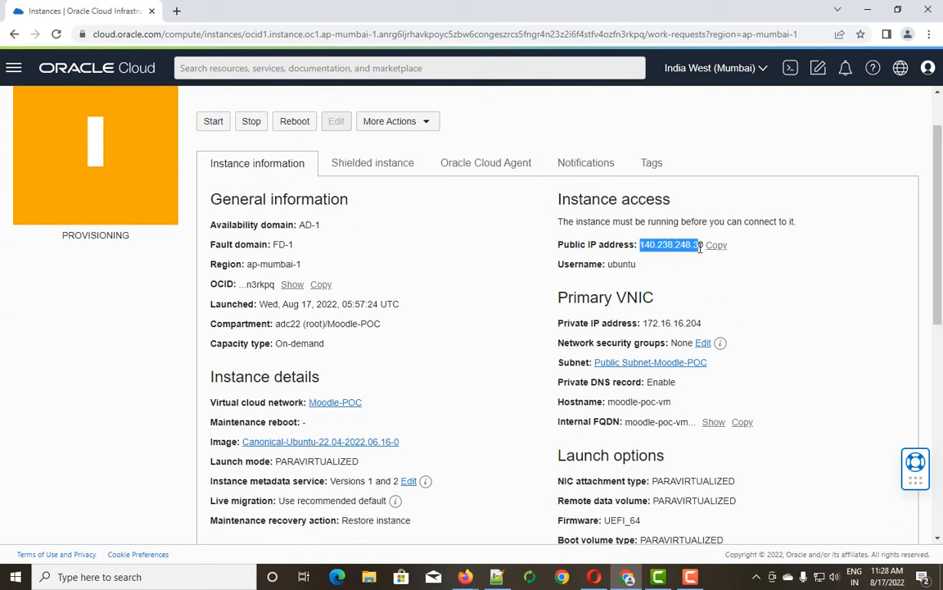
pyautogui.scroll(-1, 594, 377)
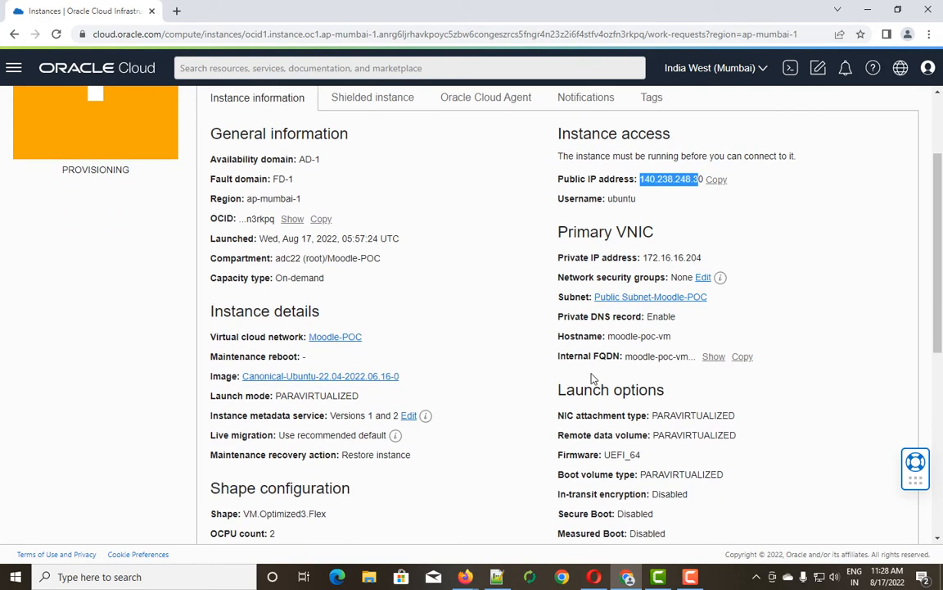
pyautogui.scroll(-5, 594, 378)
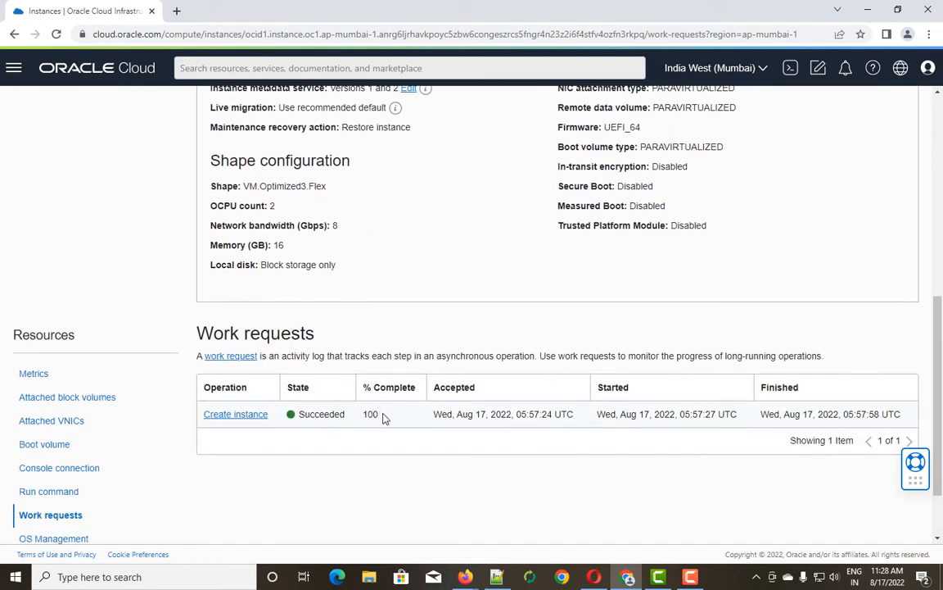
pyautogui.moveTo(384, 417); pyautogui.dragTo(361, 420)
pyautogui.moveTo(326, 417); pyautogui.dragTo(296, 419)
pyautogui.moveTo(378, 413); pyautogui.dragTo(358, 418)
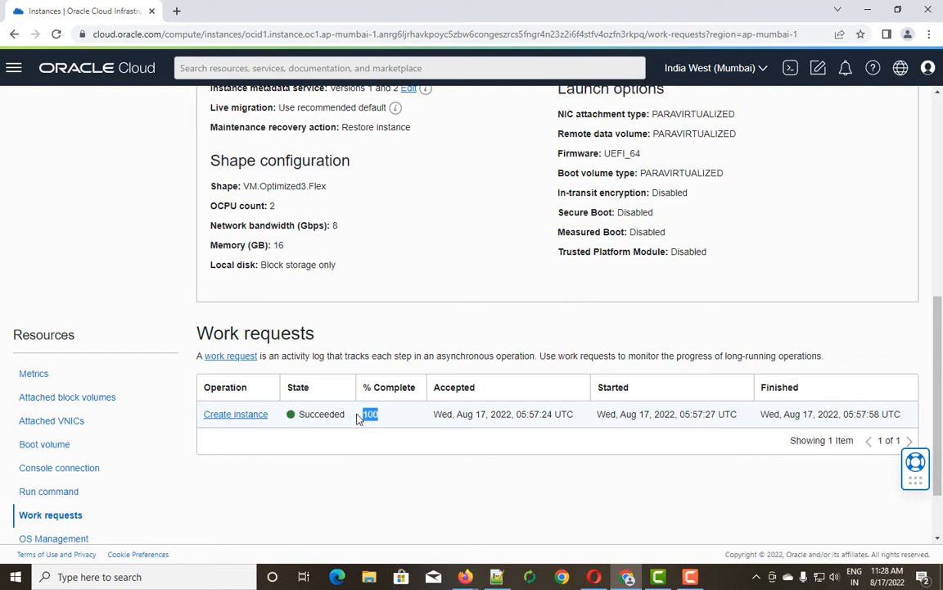
pyautogui.scroll(2, 366, 314)
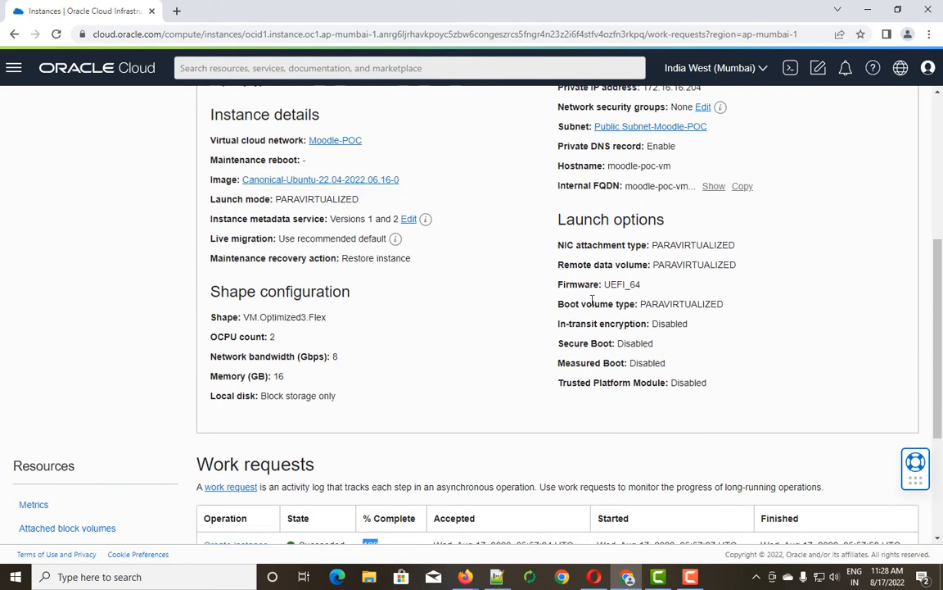
pyautogui.moveTo(645, 288); pyautogui.dragTo(595, 285)
pyautogui.scroll(5, 375, 362)
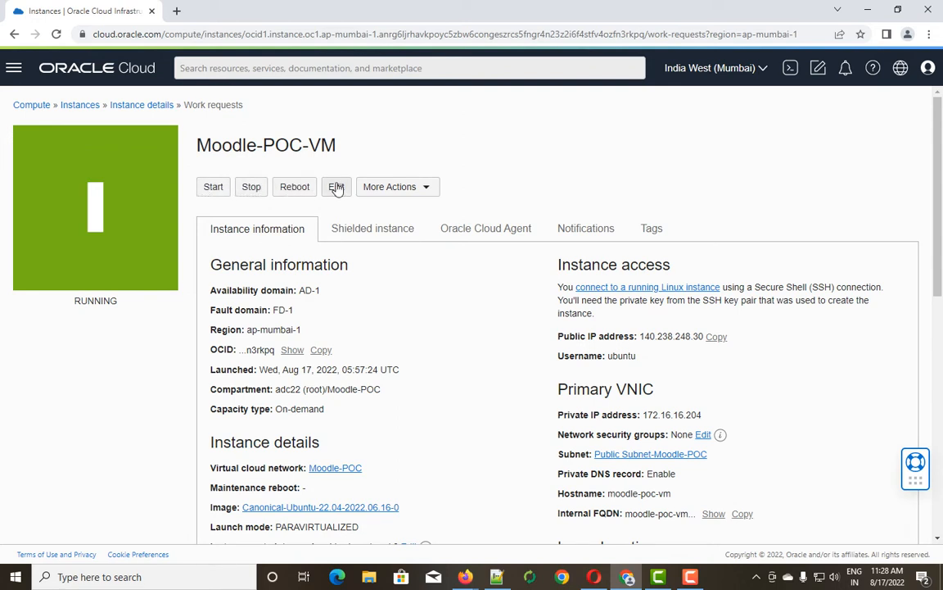
pyautogui.click(427, 189)
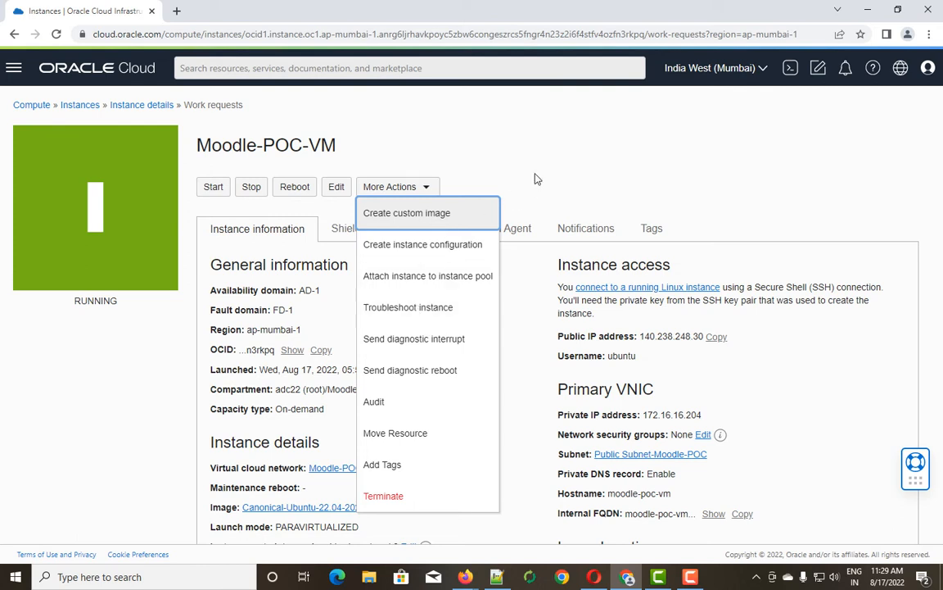
pyautogui.press('Escape')
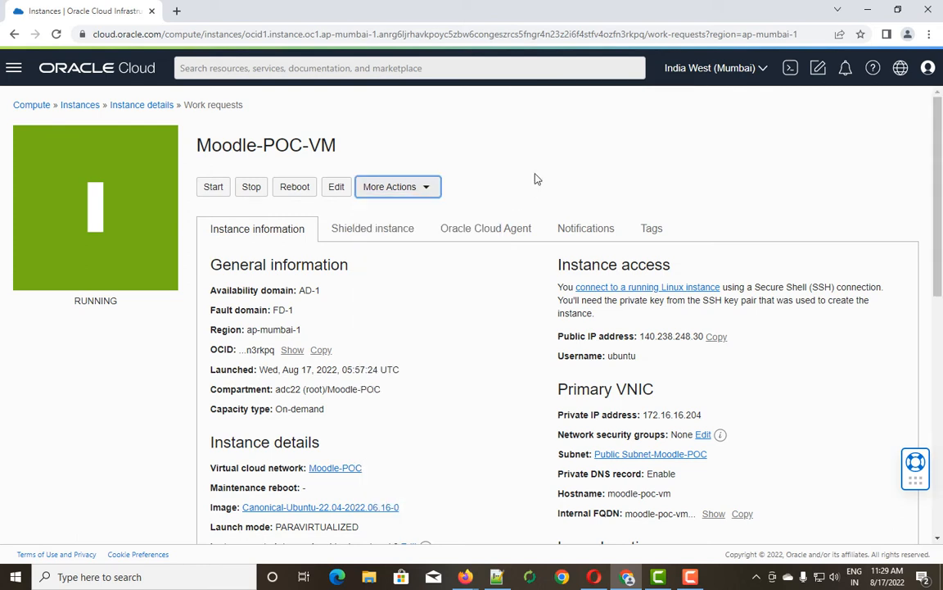
# Check shielded boot settings, then review Oracle Cloud Agent plugins: Vulnerability Scanning and Java Management disabled.
pyautogui.click(381, 232)
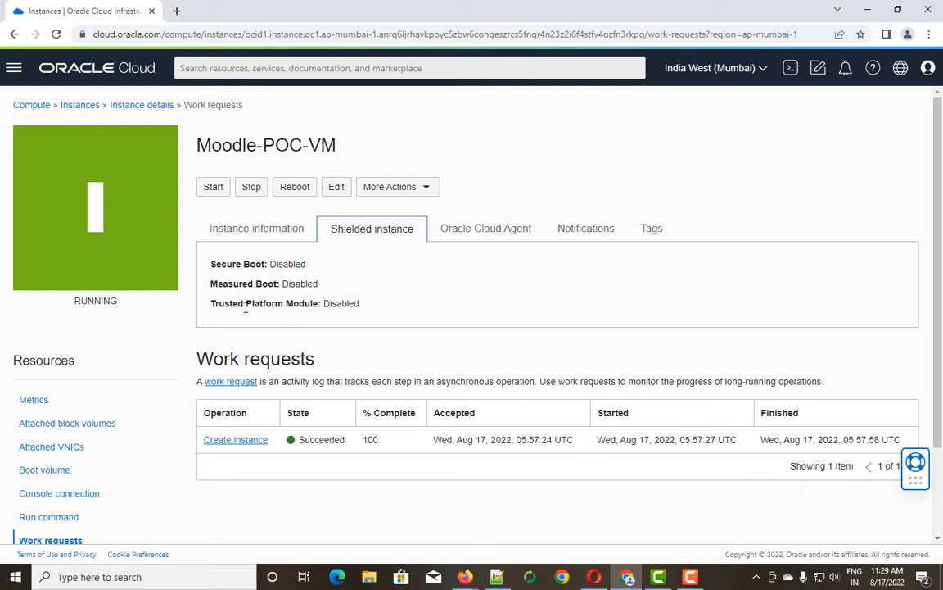
pyautogui.click(474, 237)
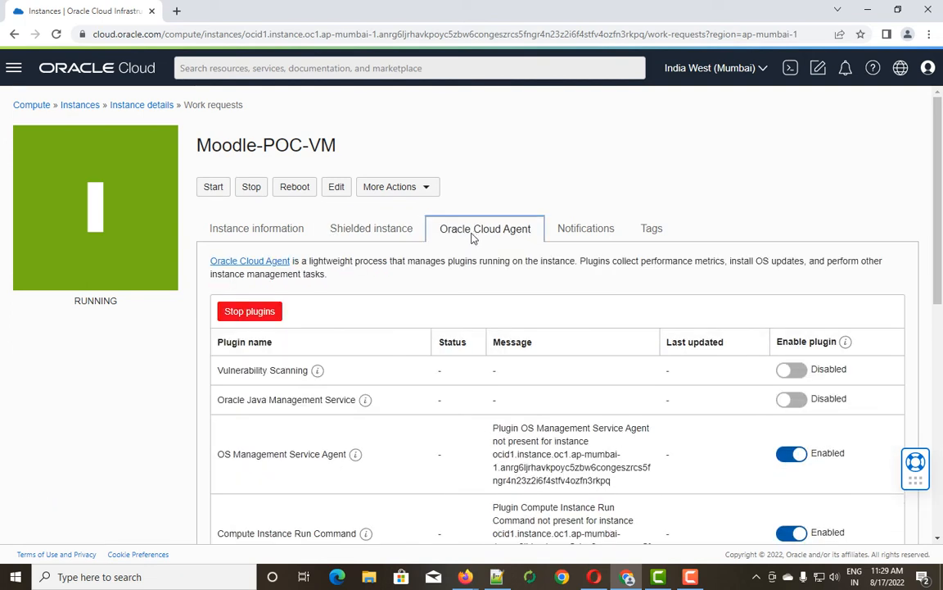
pyautogui.scroll(-3, 491, 344)
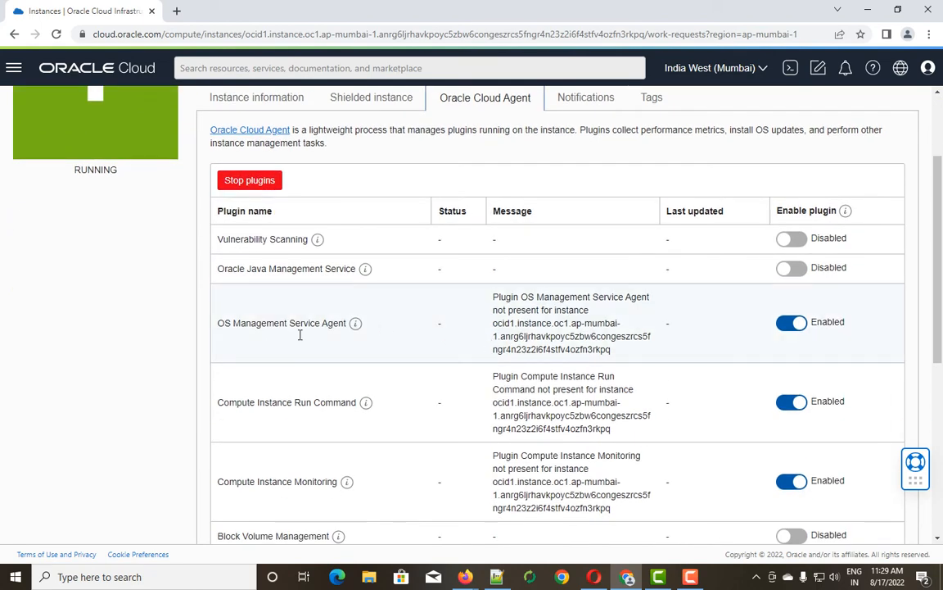
pyautogui.scroll(-3, 322, 422)
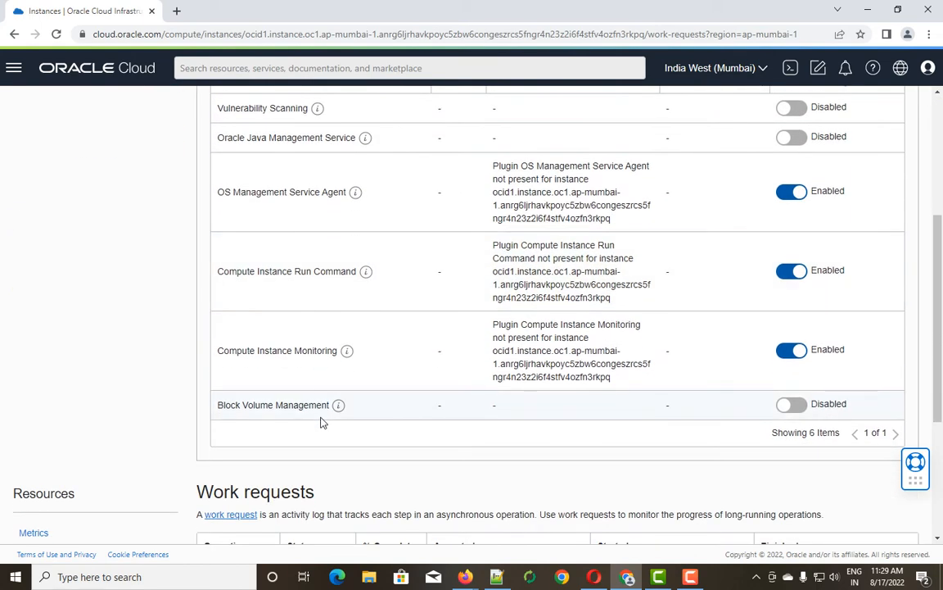
pyautogui.scroll(2, 333, 338)
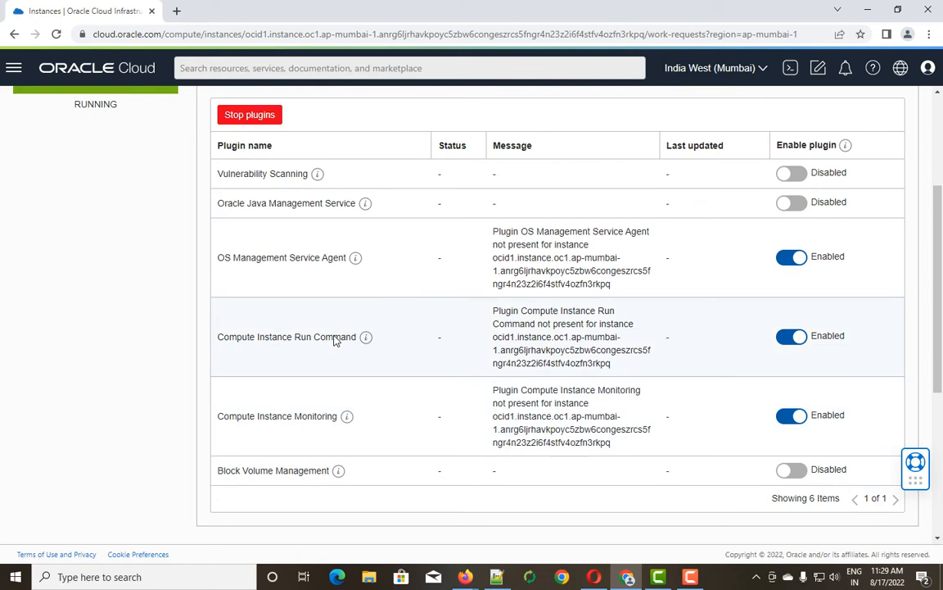
pyautogui.scroll(1, 334, 336)
pyautogui.scroll(1, 333, 333)
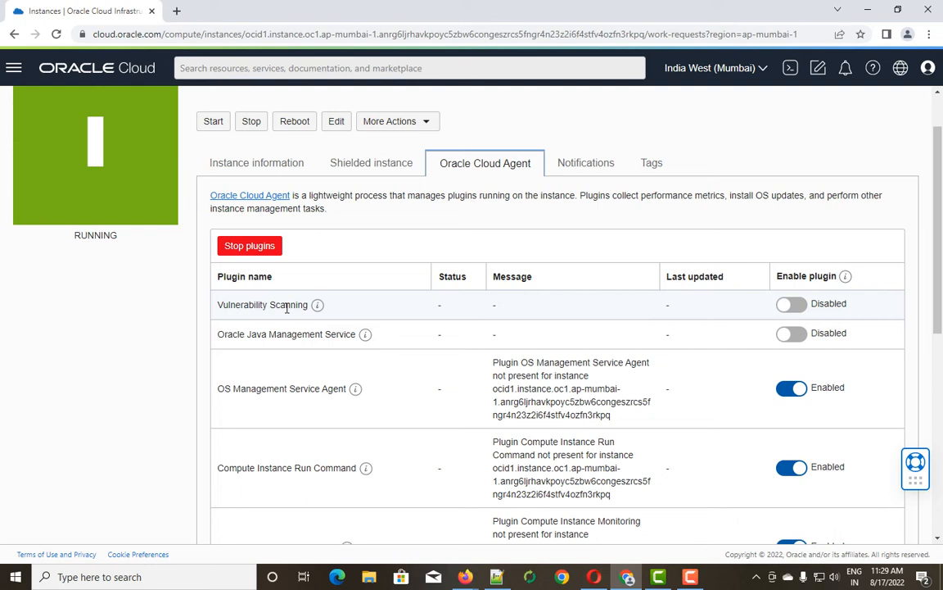
# View the Notifications tab, which shows no notifications yet and suggests quick-start alarm templates.
pyautogui.click(586, 165)
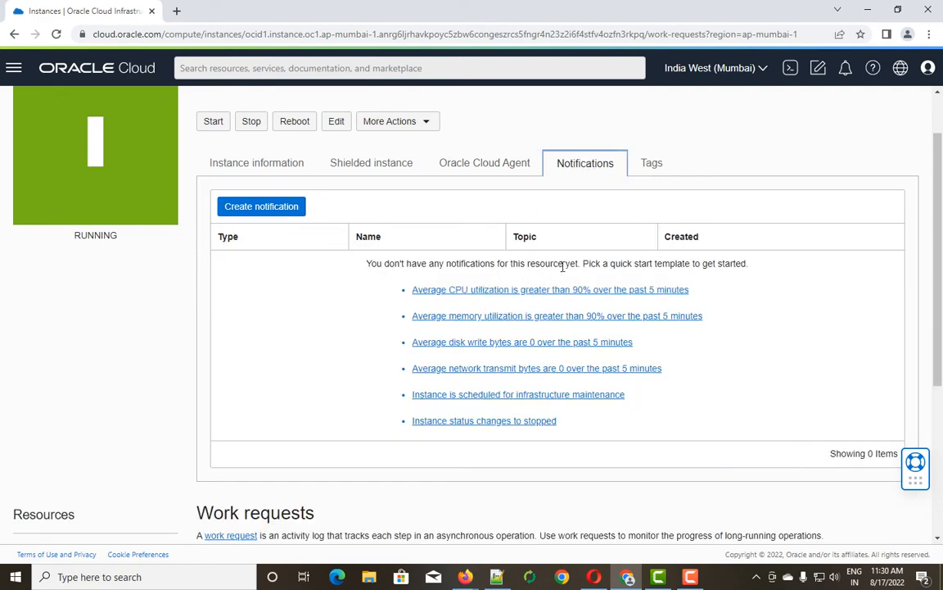
pyautogui.moveTo(577, 264); pyautogui.dragTo(367, 263)
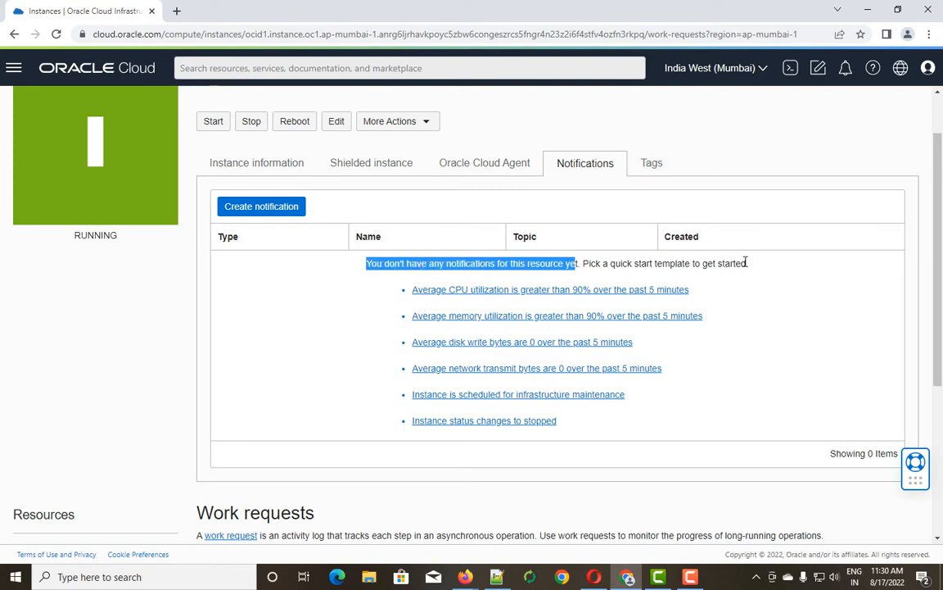
pyautogui.moveTo(746, 263); pyautogui.dragTo(581, 263)
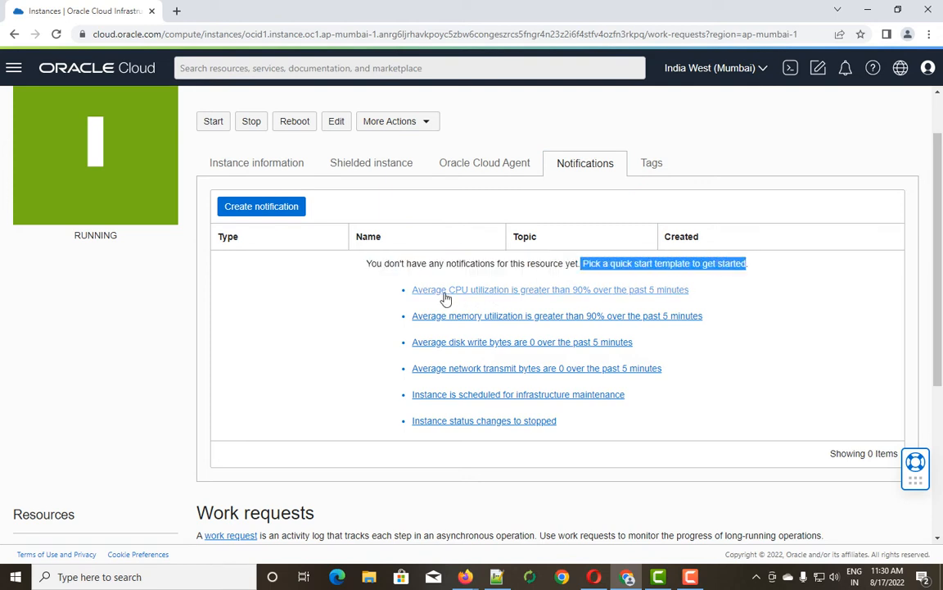
pyautogui.click(544, 292)
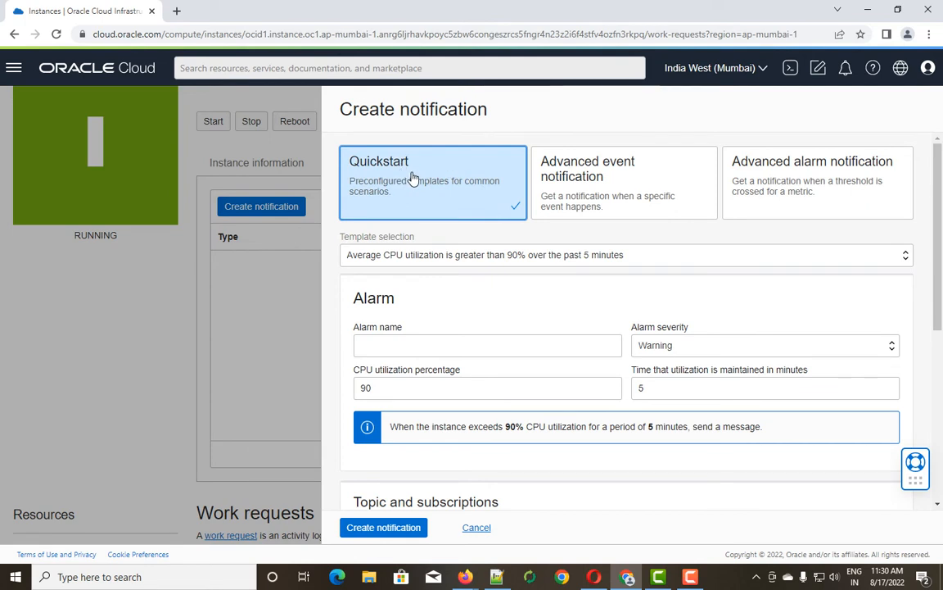
pyautogui.scroll(-3, 450, 475)
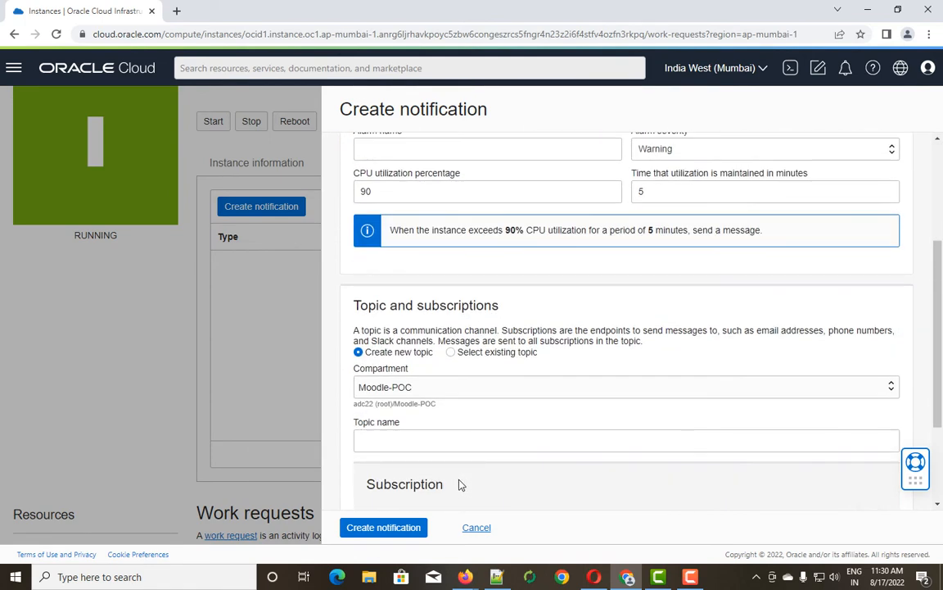
pyautogui.scroll(-2, 467, 471)
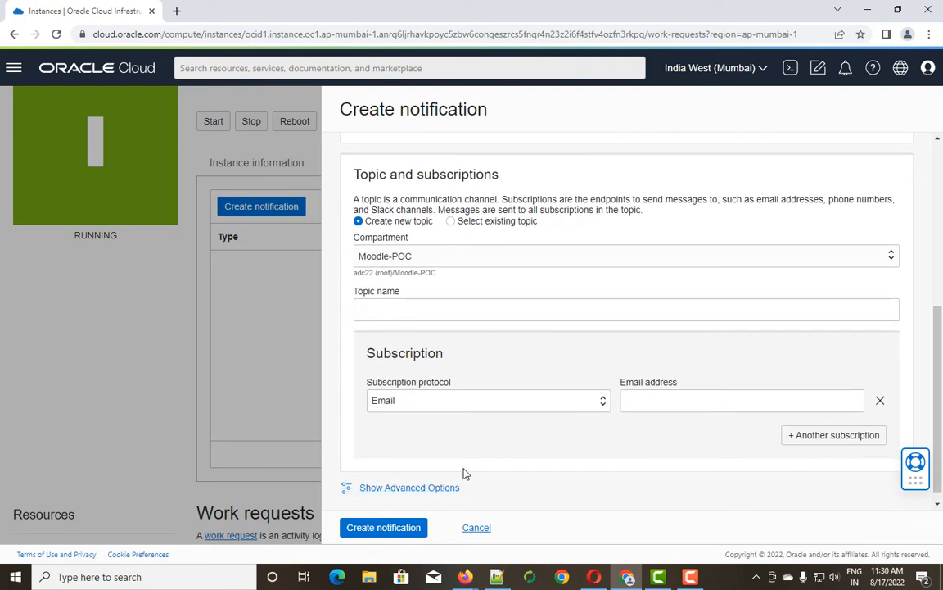
pyautogui.click(637, 400)
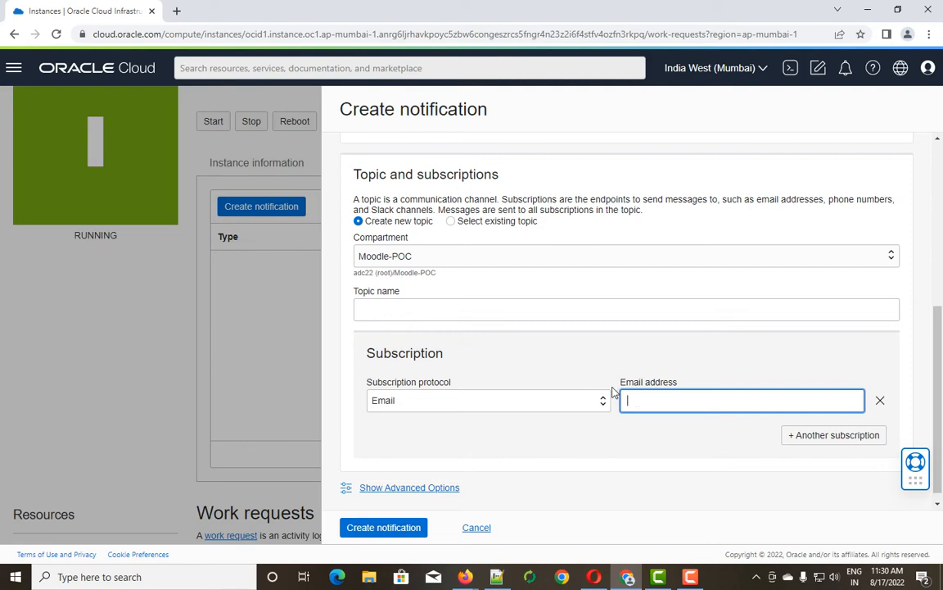
pyautogui.scroll(1, 409, 324)
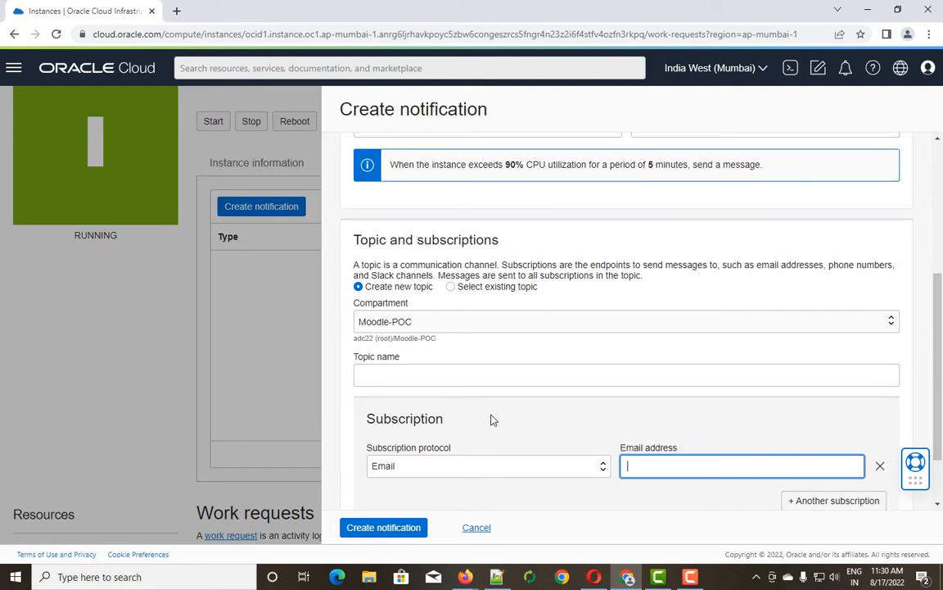
pyautogui.scroll(4, 471, 430)
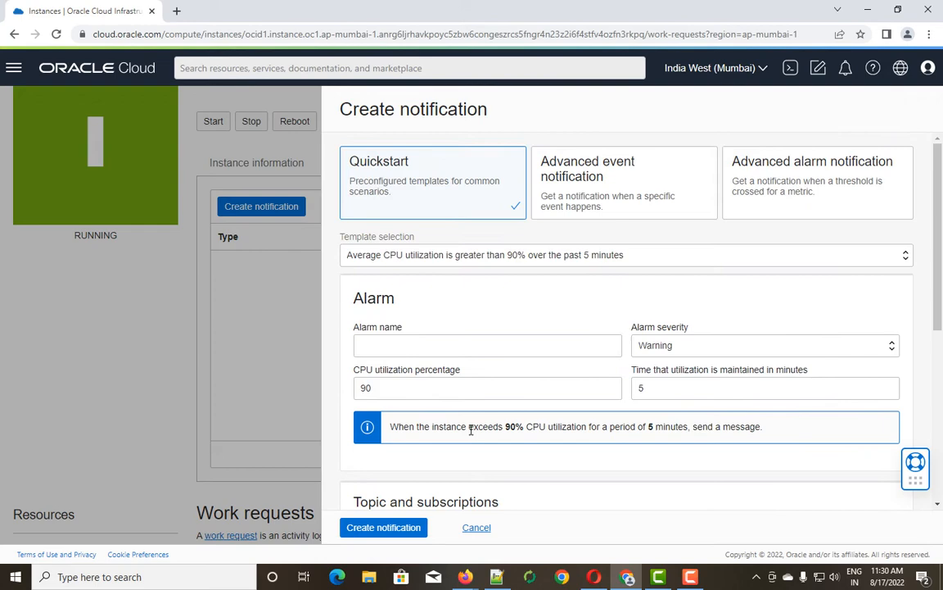
pyautogui.click(483, 528)
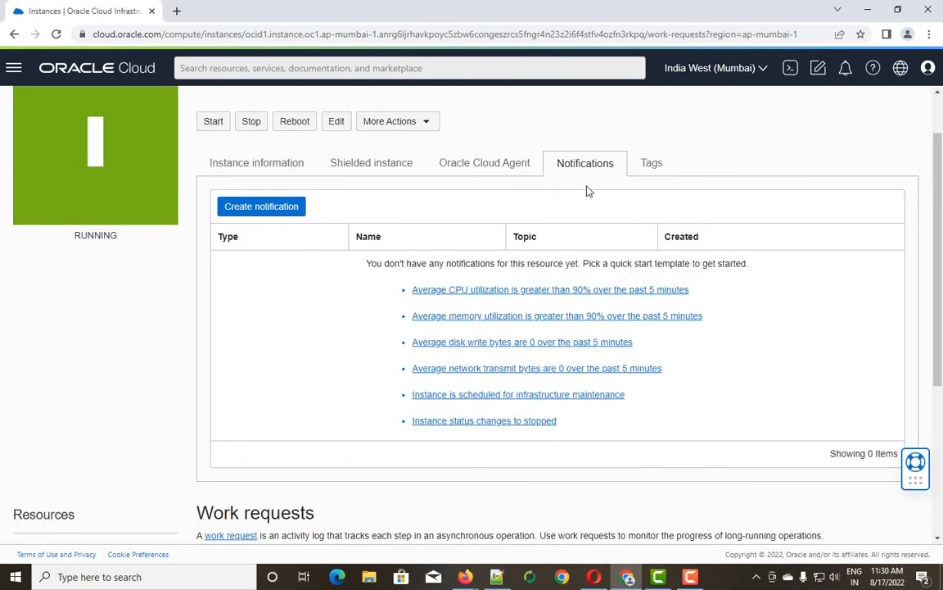
# Check the instance's defined tags, CreatedBy and CreatedOn.
pyautogui.click(652, 163)
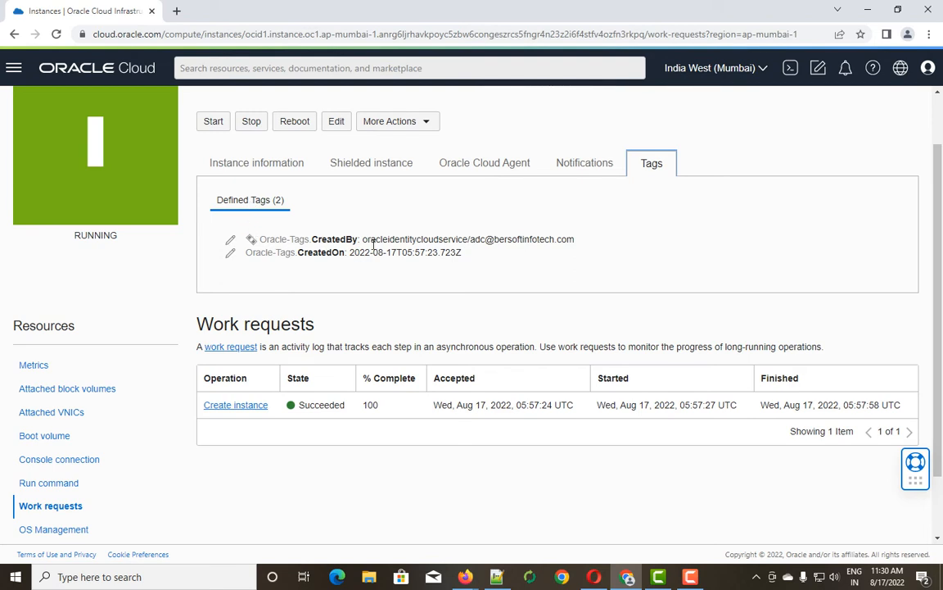
pyautogui.moveTo(370, 239); pyautogui.dragTo(594, 246)
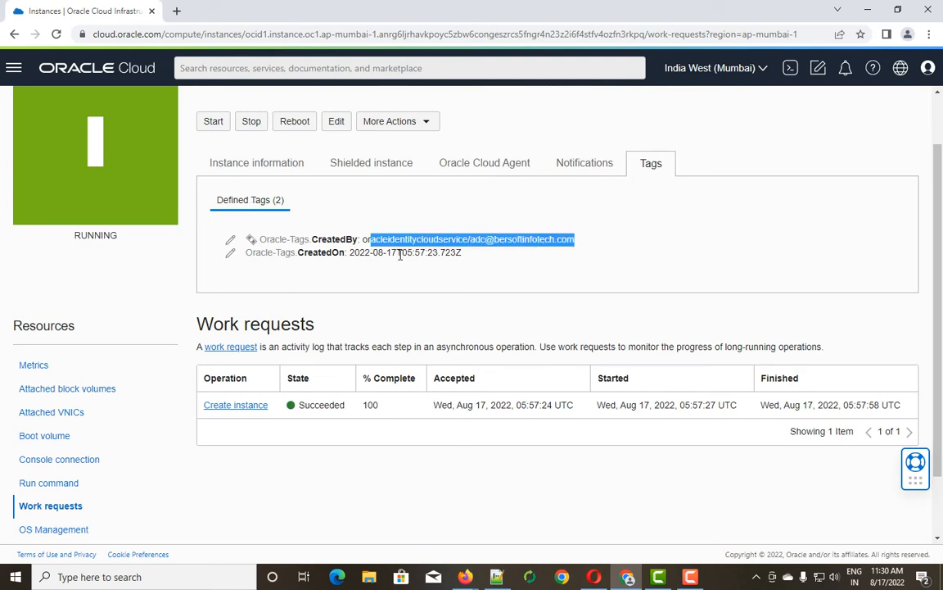
pyautogui.moveTo(298, 252); pyautogui.dragTo(463, 253)
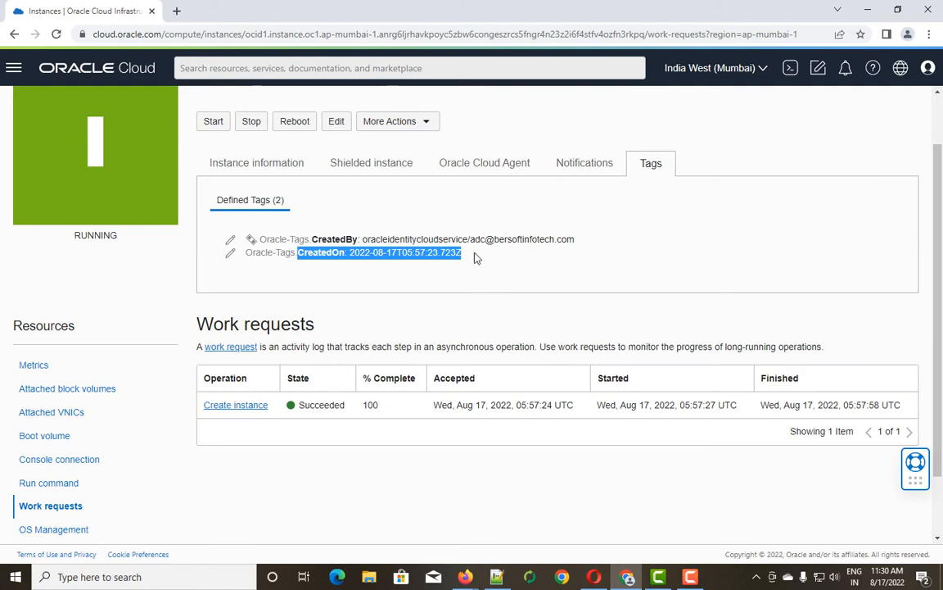
# Return to Instance information and scroll to Resources and the work requests.
pyautogui.click(244, 163)
pyautogui.scroll(-6, 174, 295)
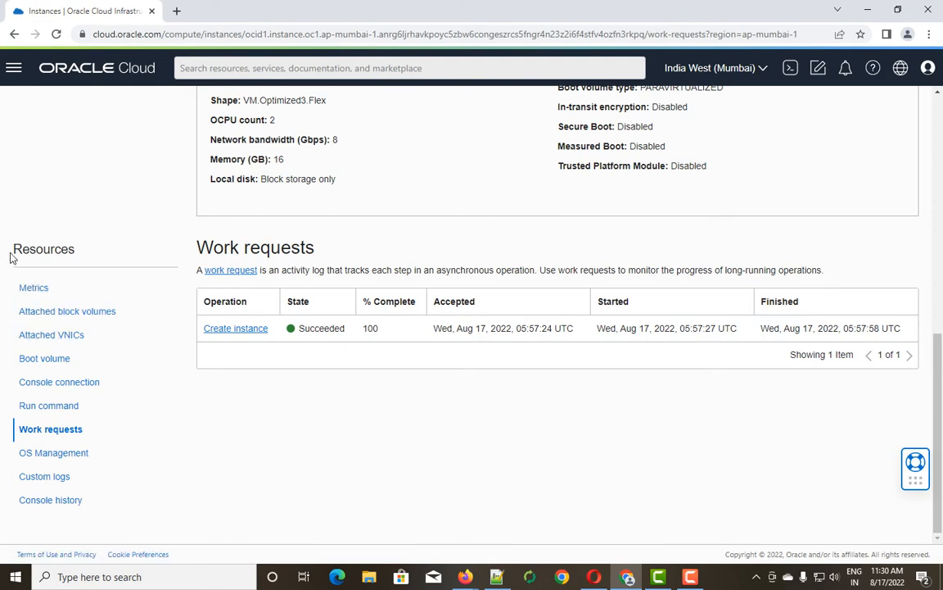
pyautogui.moveTo(11, 250); pyautogui.dragTo(79, 251)
# Show the instance's metrics with the namespace set to oci_computeagent.
pyautogui.click(41, 288)
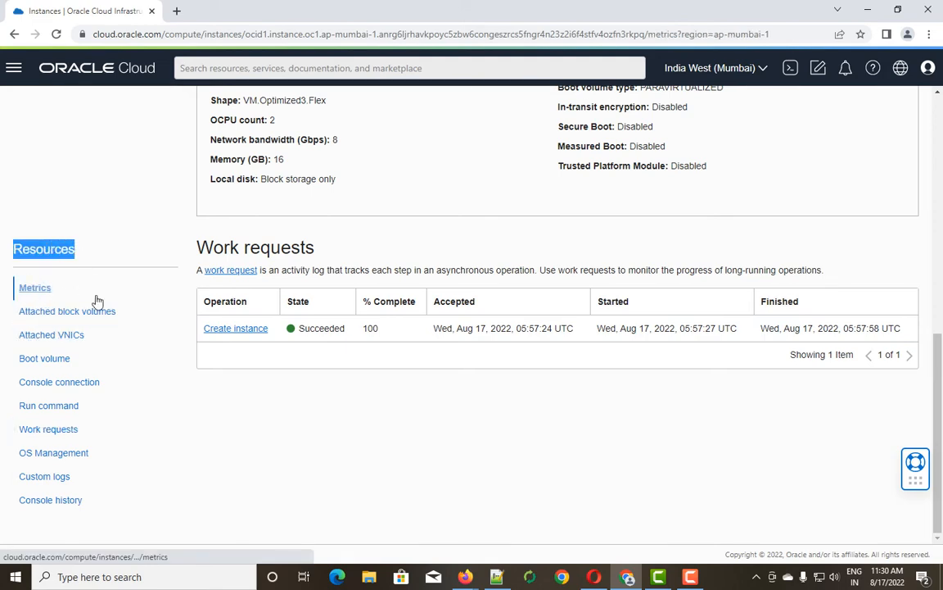
pyautogui.scroll(-1, 437, 342)
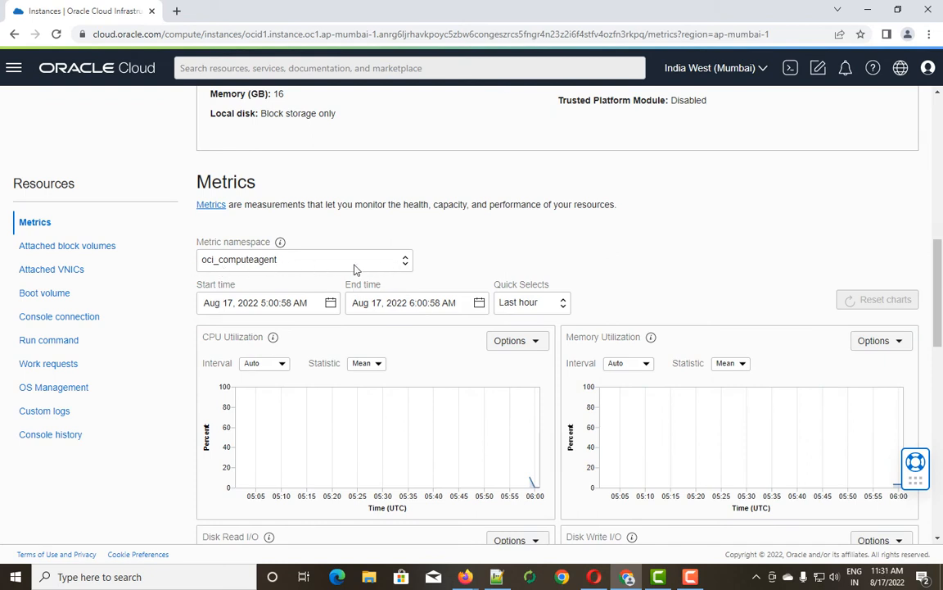
pyautogui.click(405, 262)
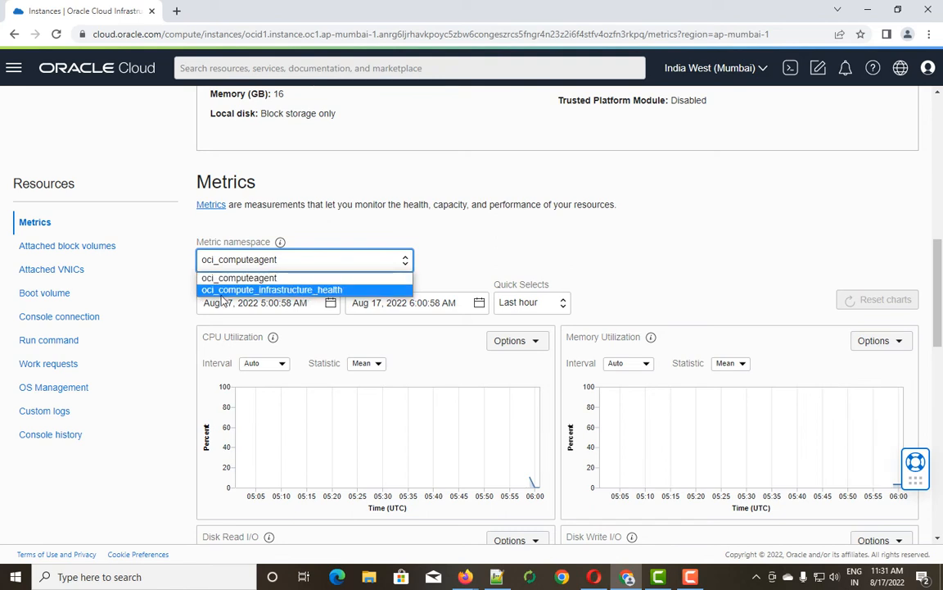
pyautogui.click(272, 290)
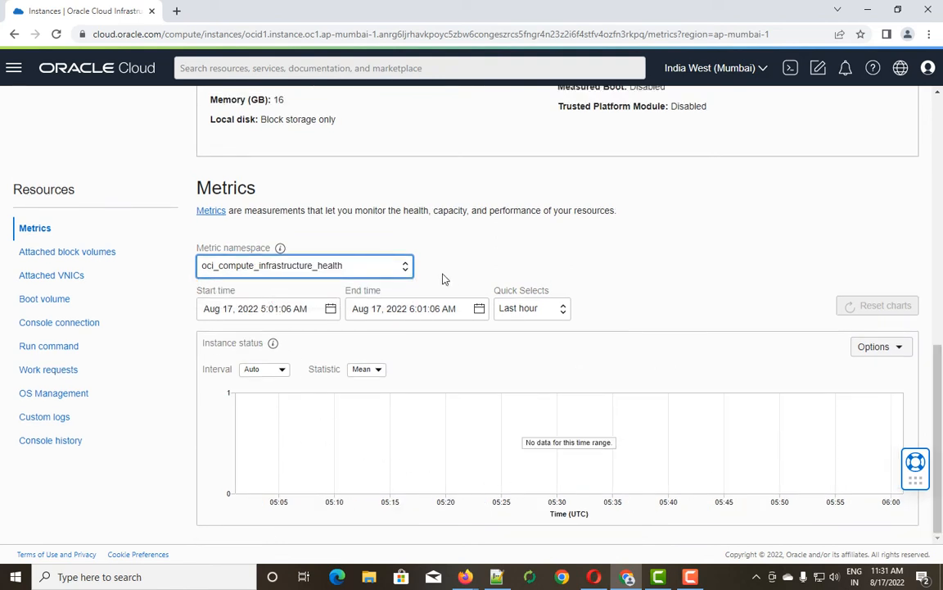
pyautogui.click(364, 266)
pyautogui.click(308, 284)
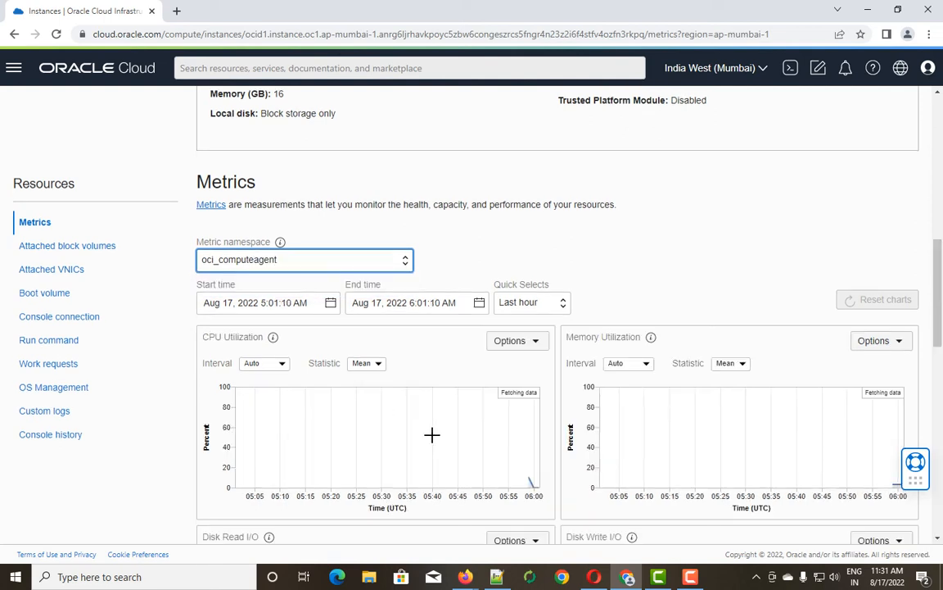
# Scan the CPU, memory, disk, network and load charts, keeping the Last hour range.
pyautogui.scroll(-3, 433, 436)
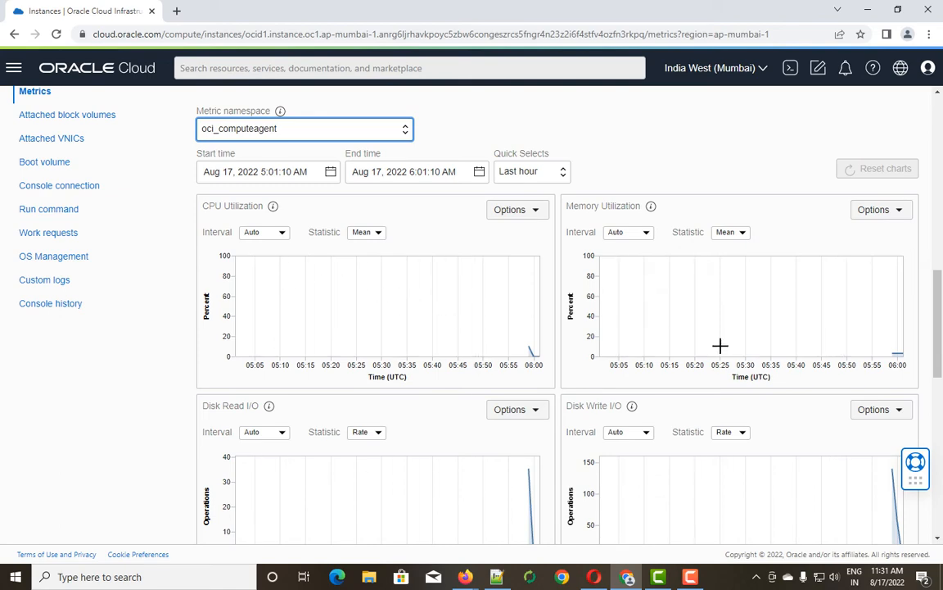
pyautogui.scroll(-3, 758, 357)
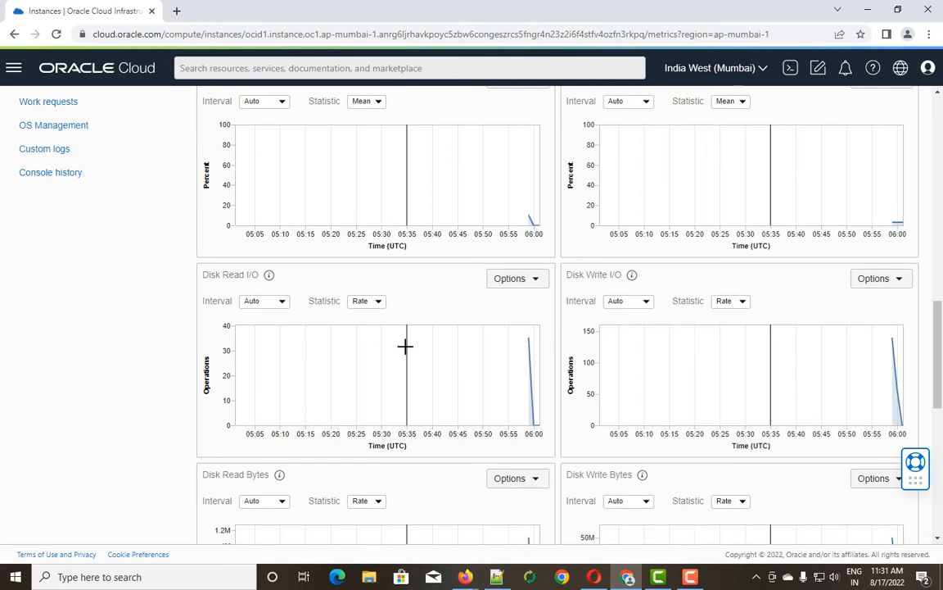
pyautogui.scroll(-3, 405, 346)
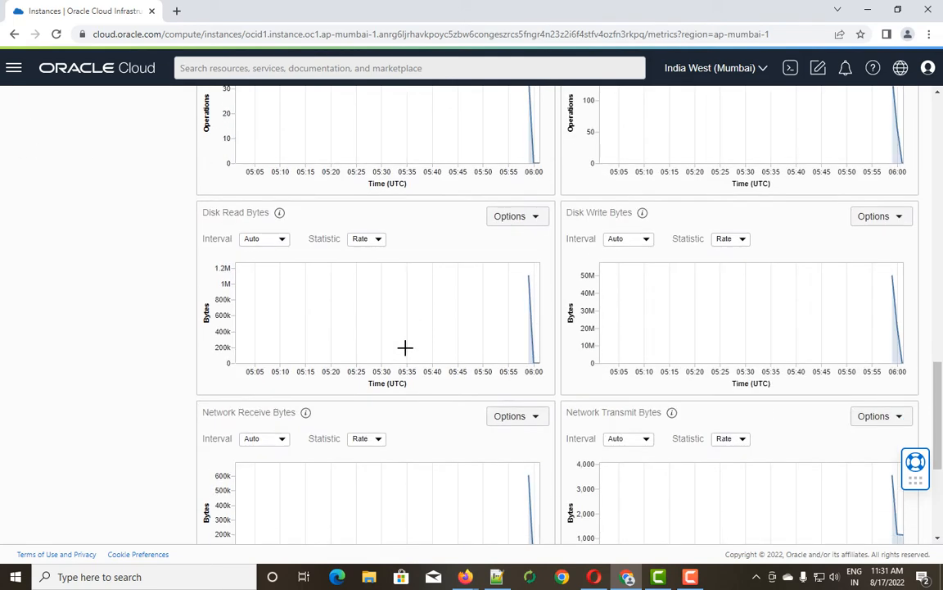
pyautogui.scroll(-3, 406, 347)
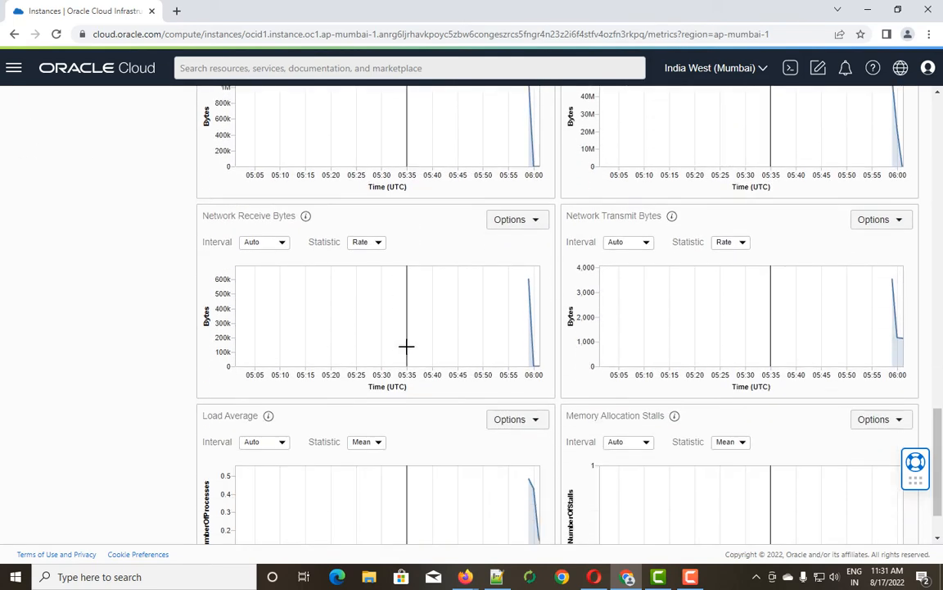
pyautogui.scroll(-1, 406, 346)
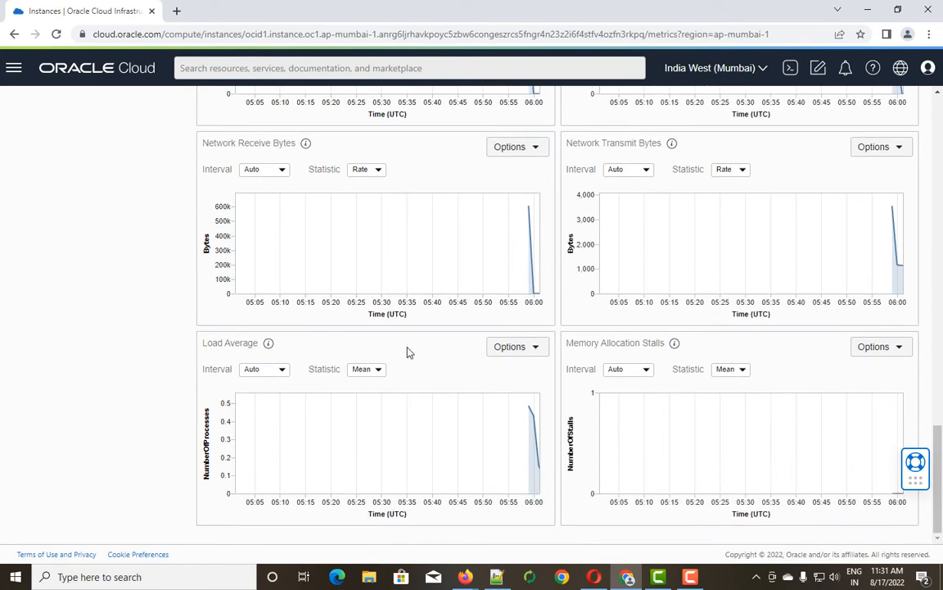
pyautogui.scroll(17, 408, 352)
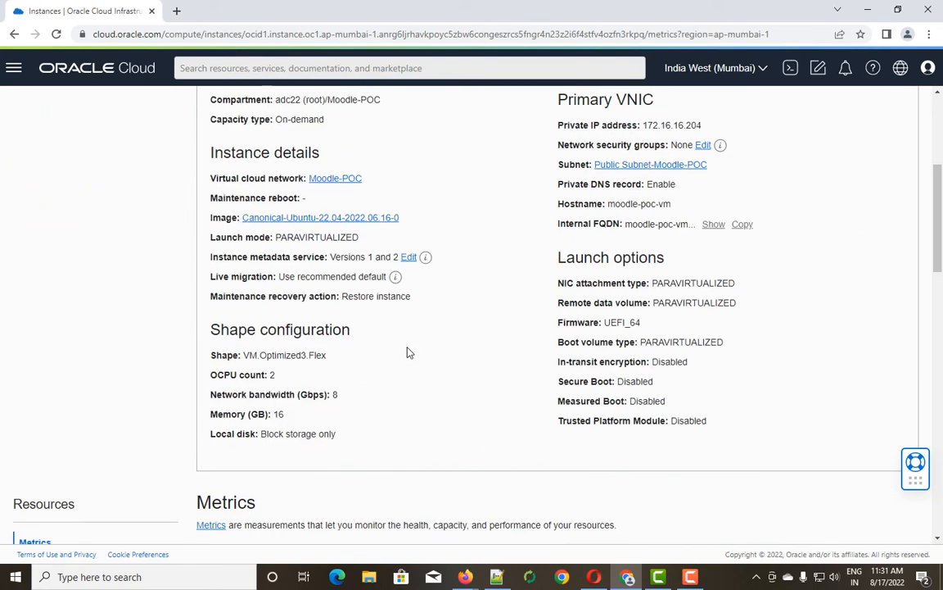
pyautogui.scroll(-6, 408, 352)
pyautogui.scroll(-7, 409, 352)
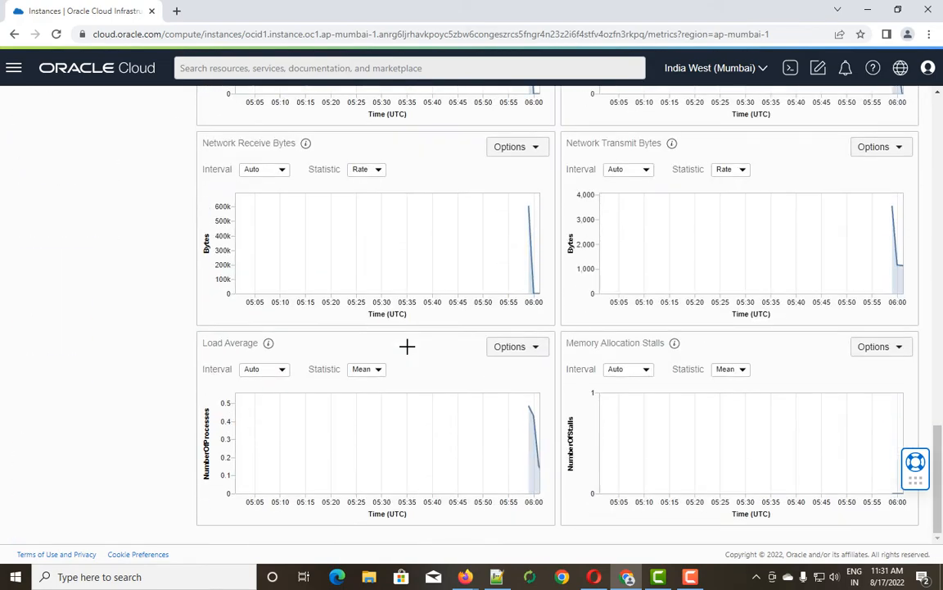
pyautogui.scroll(12, 407, 350)
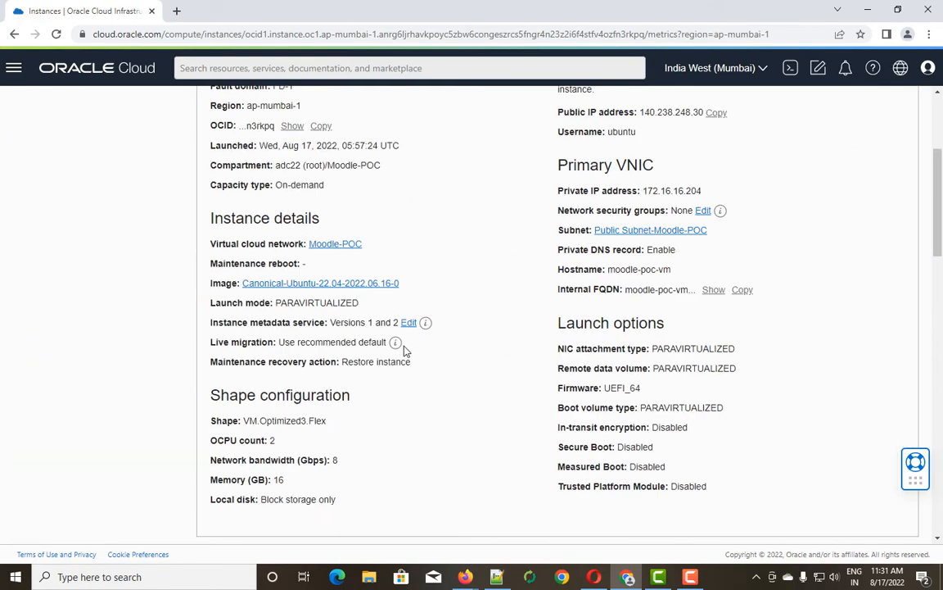
pyautogui.scroll(-4, 404, 350)
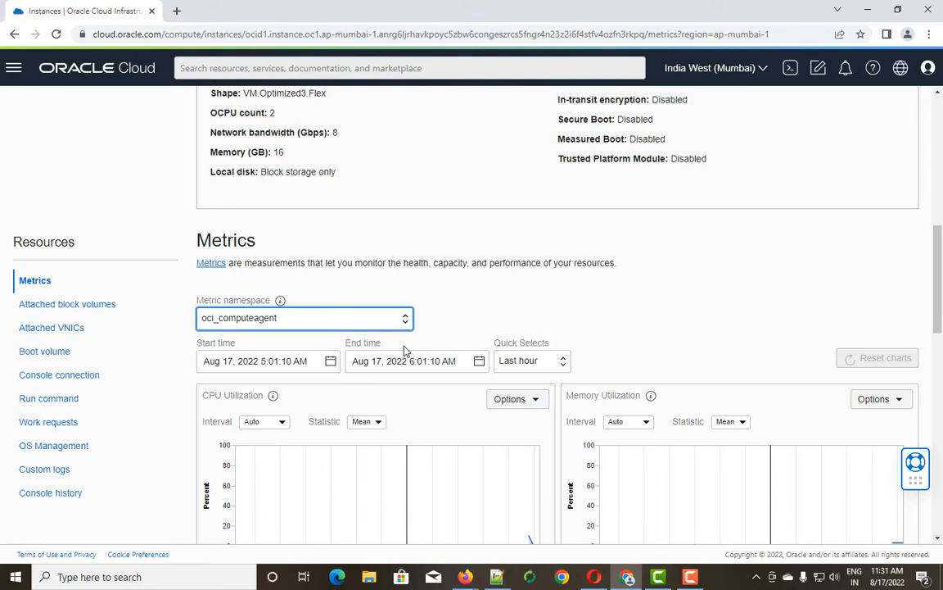
pyautogui.click(563, 362)
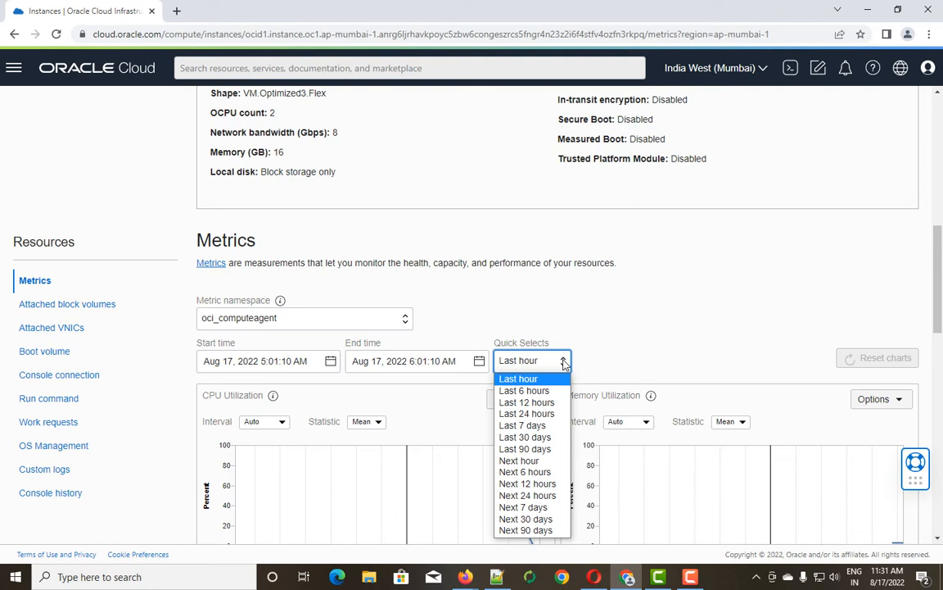
pyautogui.click(513, 299)
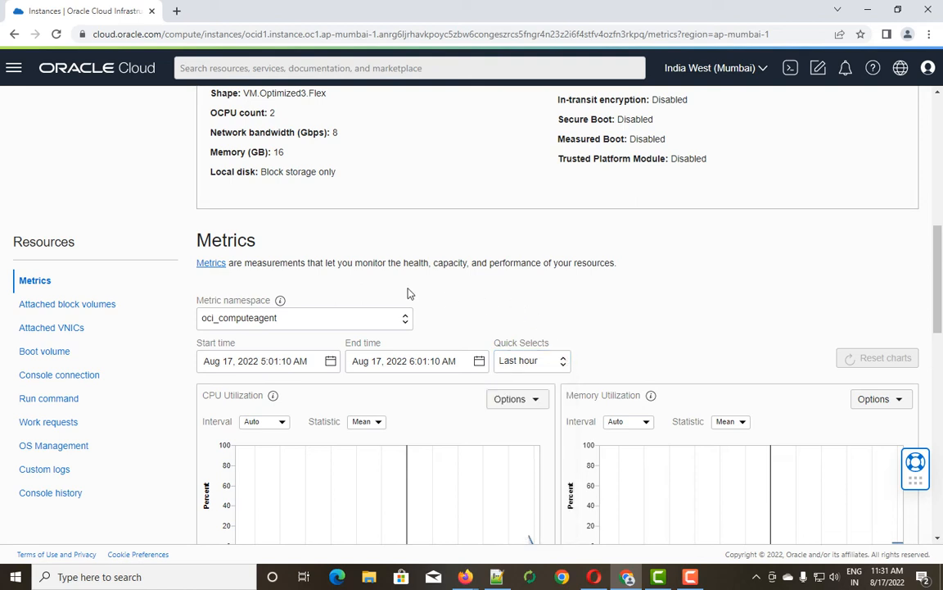
# Show the attached block volumes (none), preview ISCSI and Paravirtualized attachment types, then cancel attaching.
pyautogui.click(85, 305)
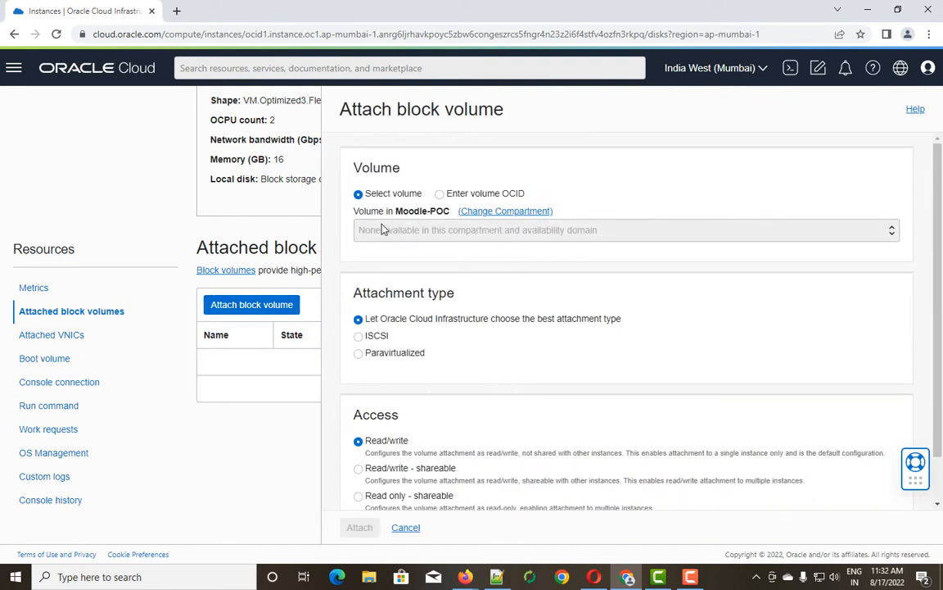
pyautogui.scroll(-2, 404, 341)
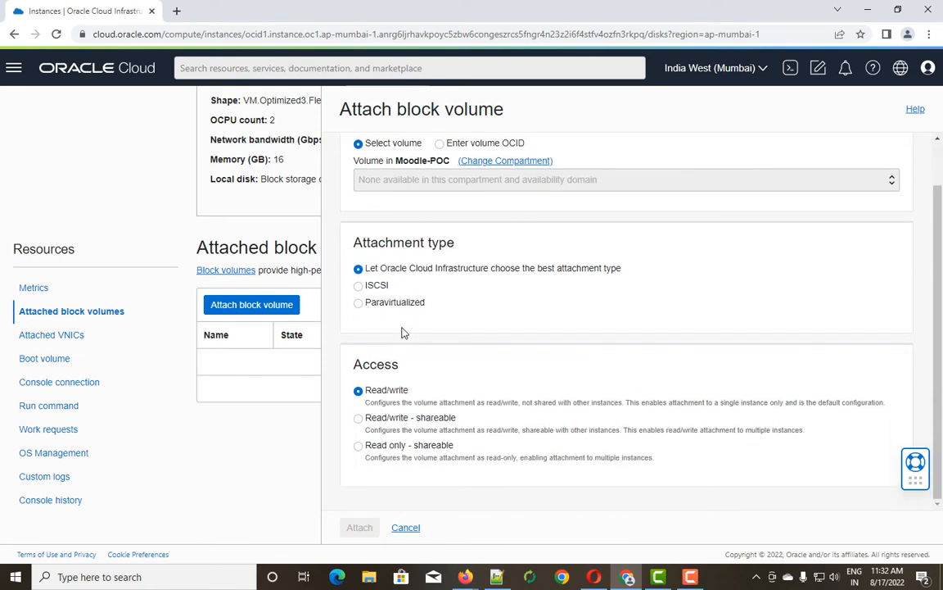
pyautogui.click(358, 285)
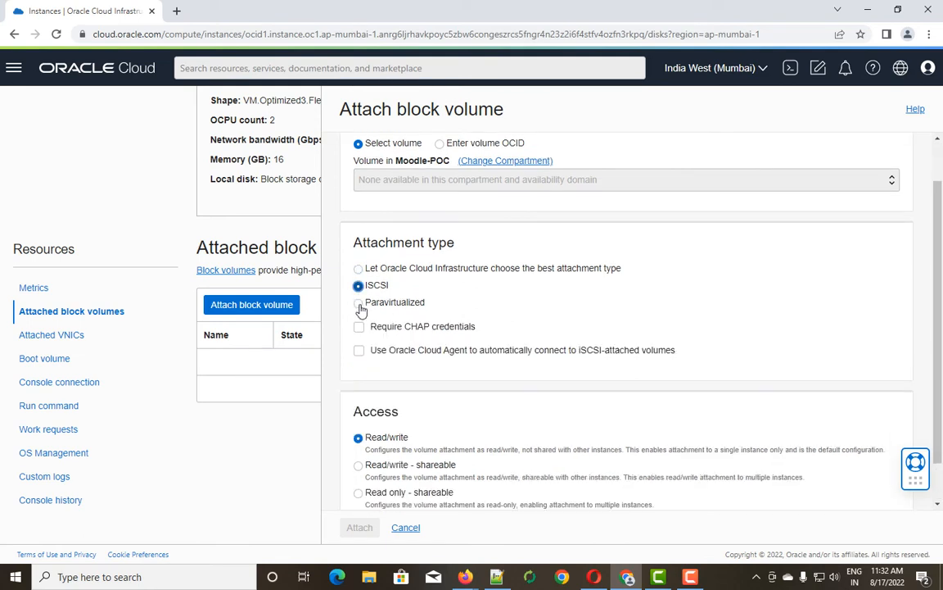
pyautogui.click(359, 307)
pyautogui.scroll(-1, 415, 381)
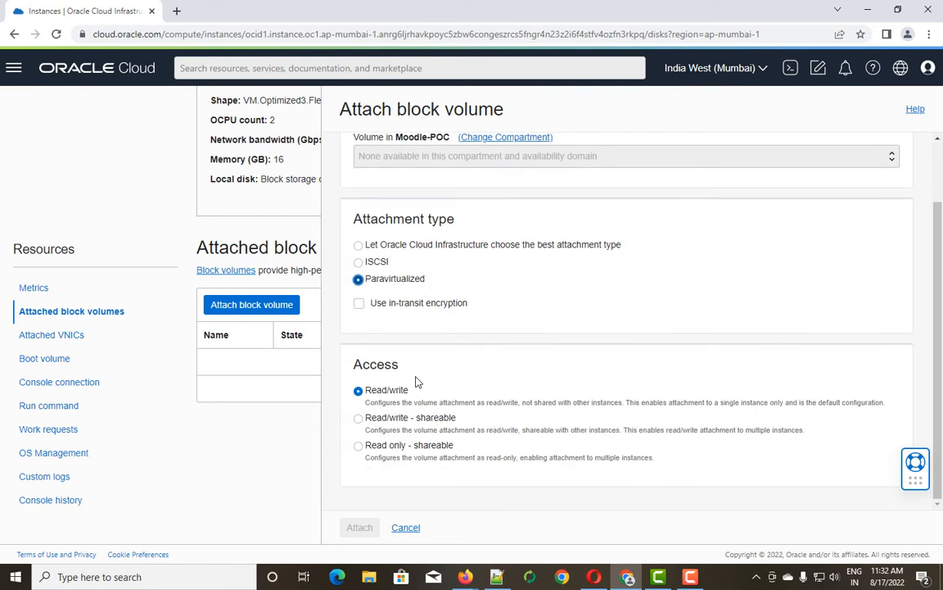
pyautogui.scroll(1, 416, 379)
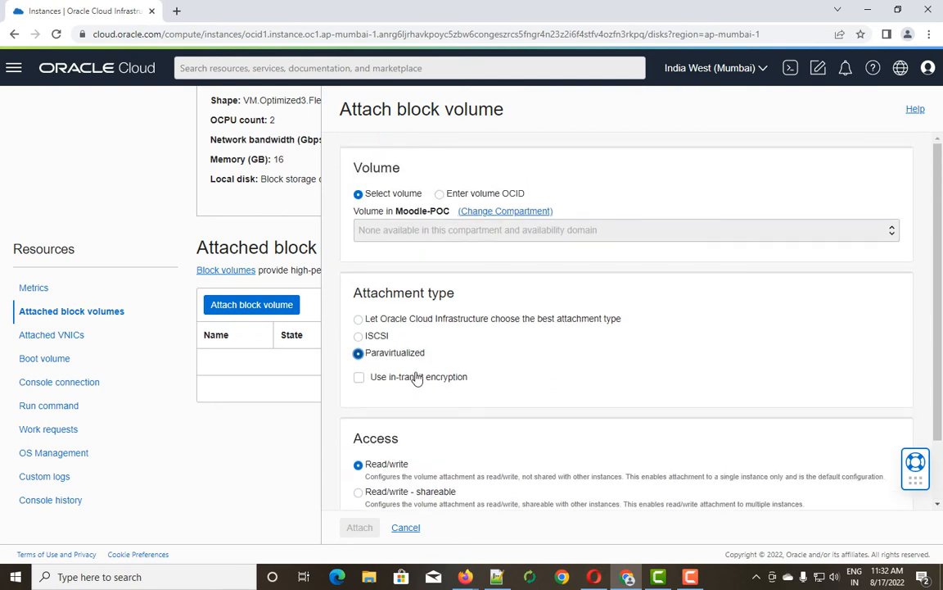
pyautogui.scroll(-1, 416, 378)
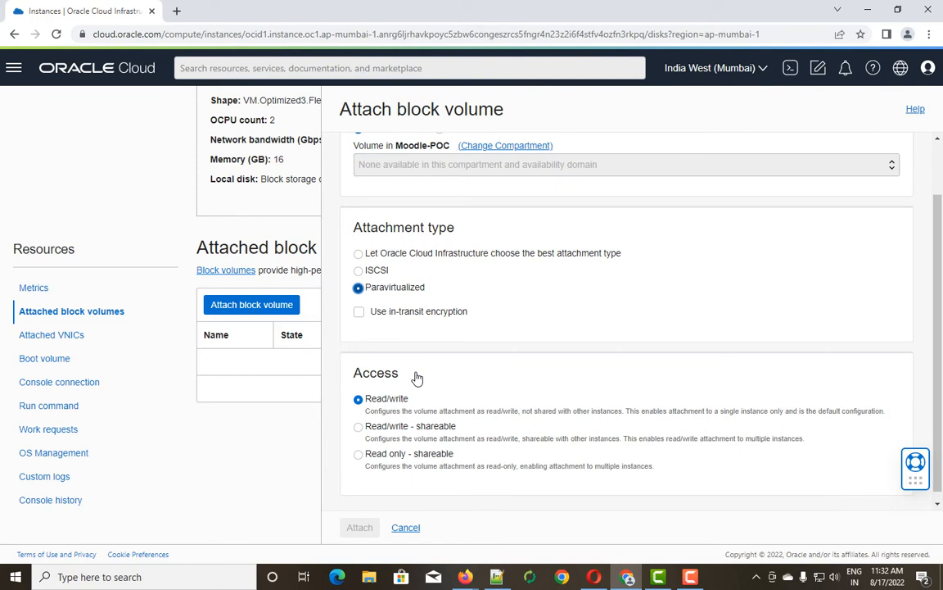
pyautogui.scroll(1, 416, 378)
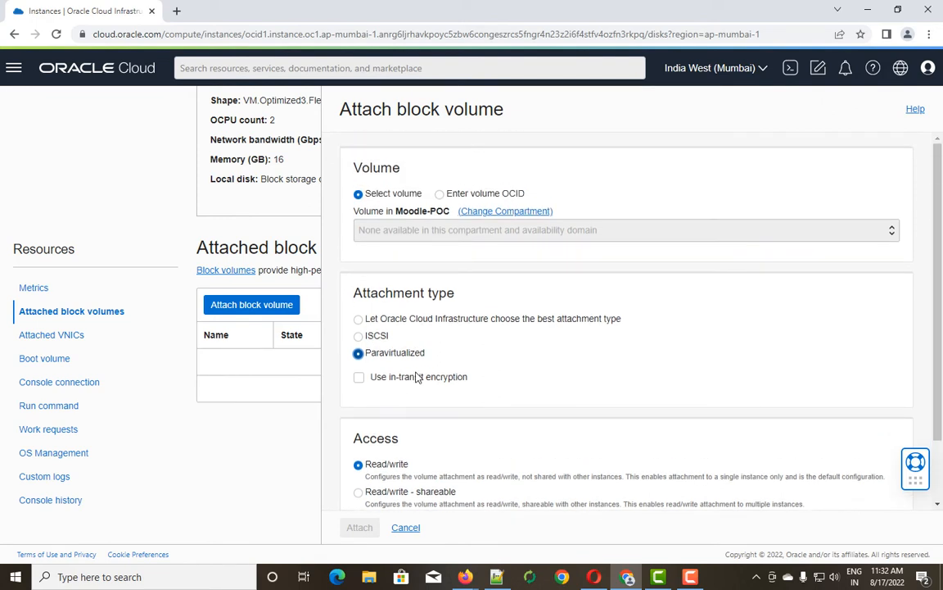
pyautogui.click(406, 529)
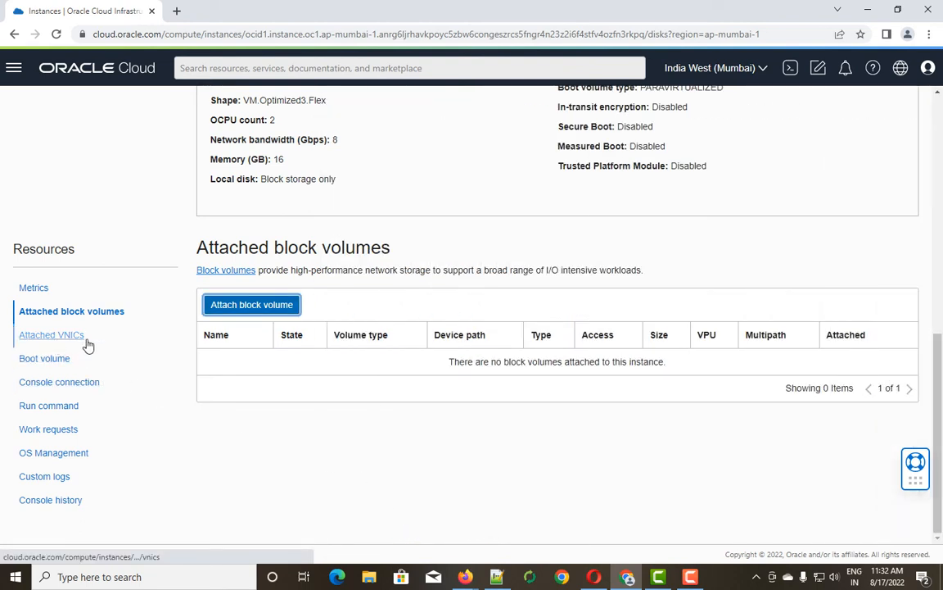
# Check the attached VNICs and 100 GB boot volume, then the empty Console connection section.
pyautogui.click(57, 339)
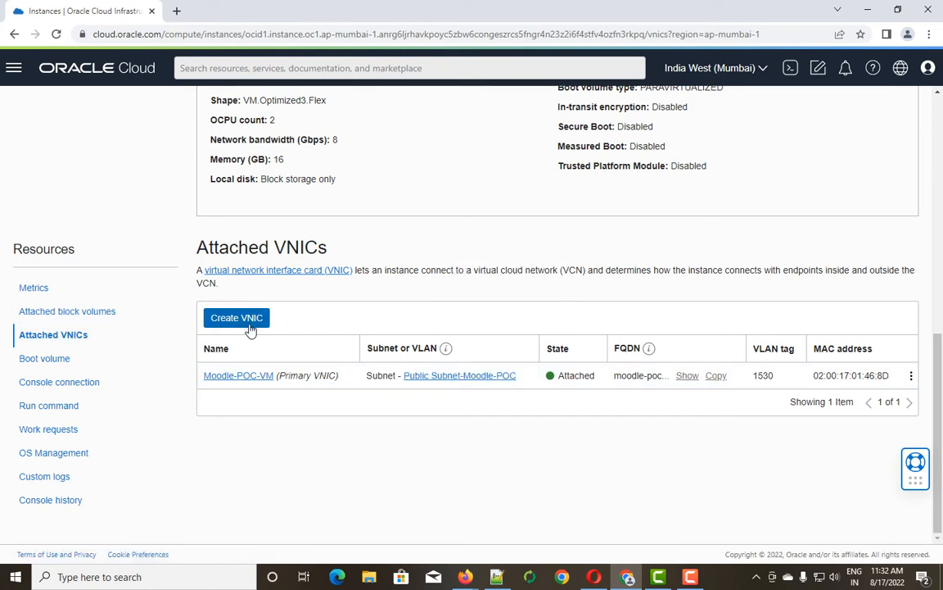
pyautogui.click(62, 365)
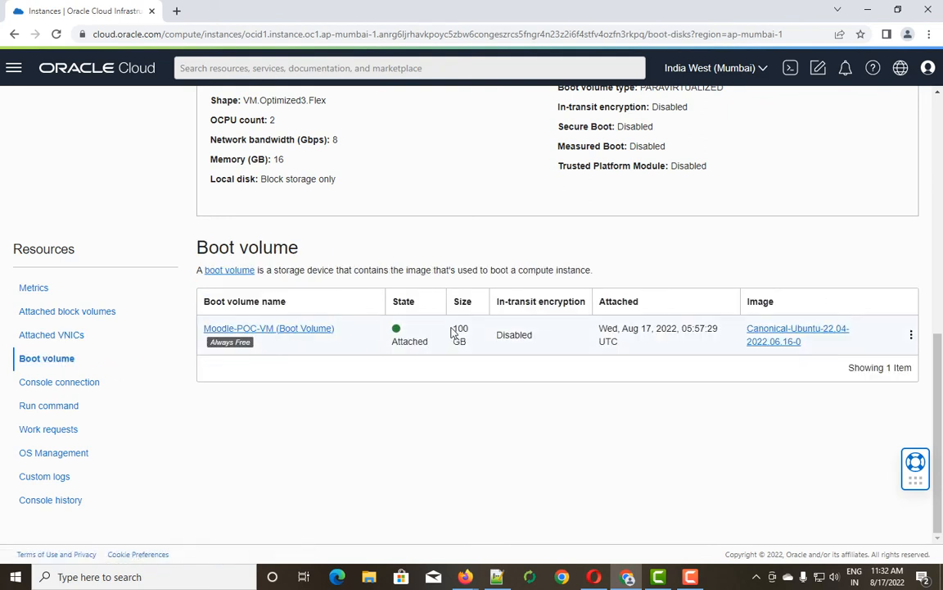
pyautogui.moveTo(458, 329); pyautogui.dragTo(468, 348)
pyautogui.click(54, 385)
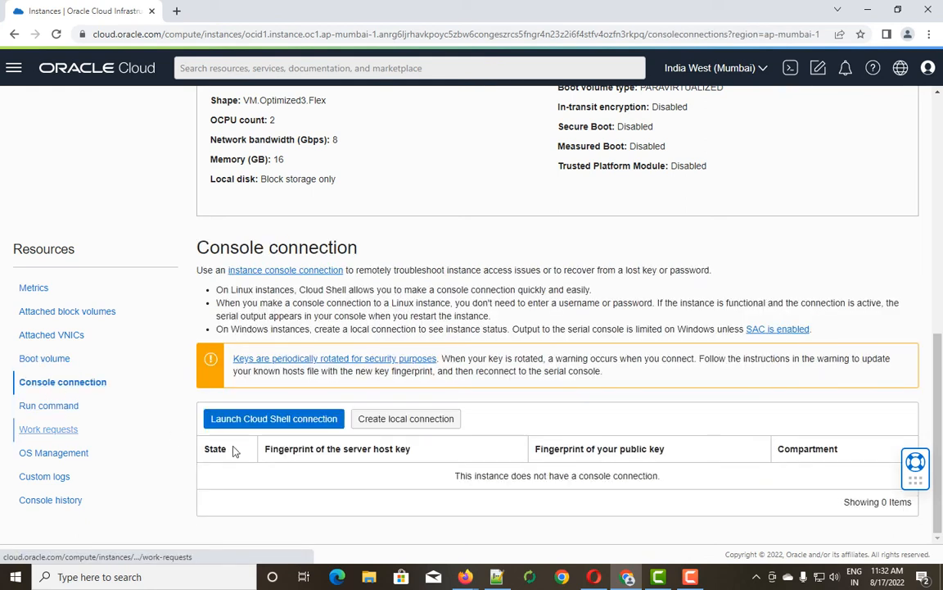
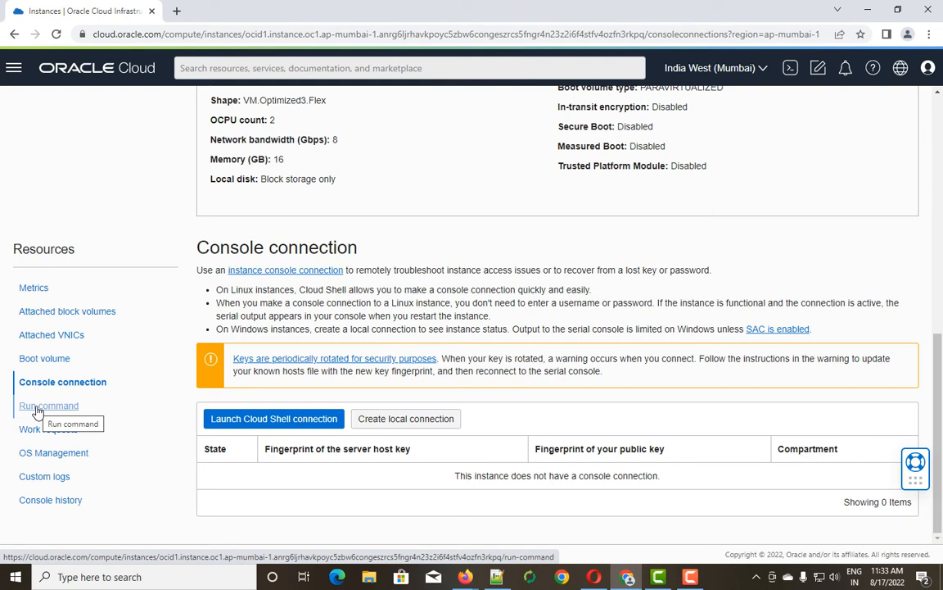
# Check run commands and the Succeeded work request's finish time, then show OS Management.
pyautogui.click(37, 410)
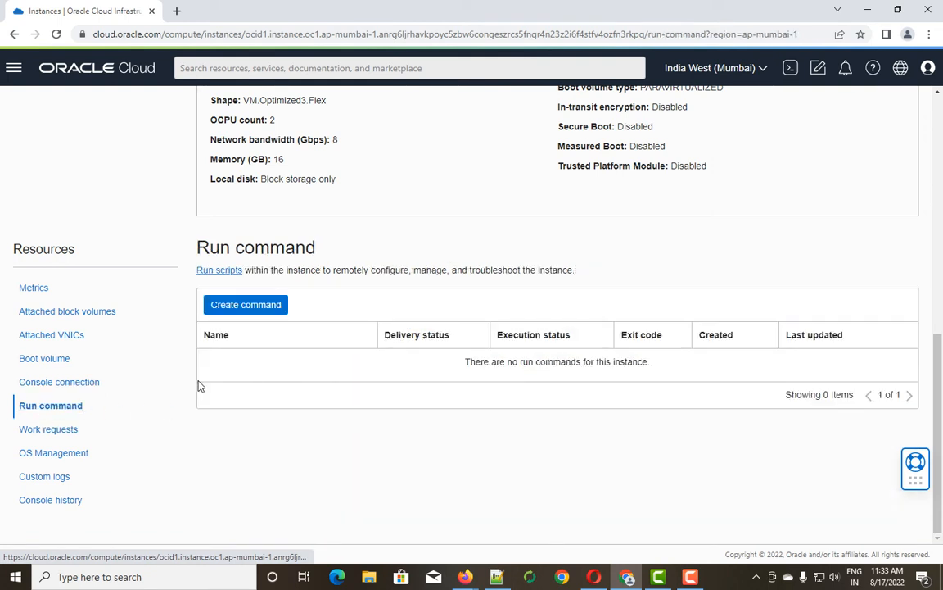
pyautogui.click(36, 434)
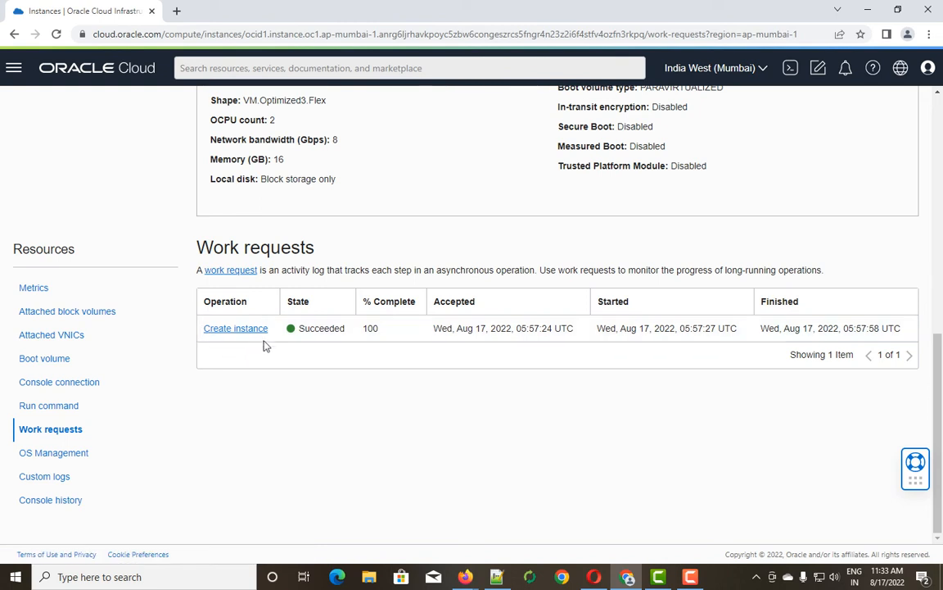
pyautogui.doubleClick(323, 328)
pyautogui.click(369, 329)
pyautogui.moveTo(478, 303); pyautogui.dragTo(896, 329)
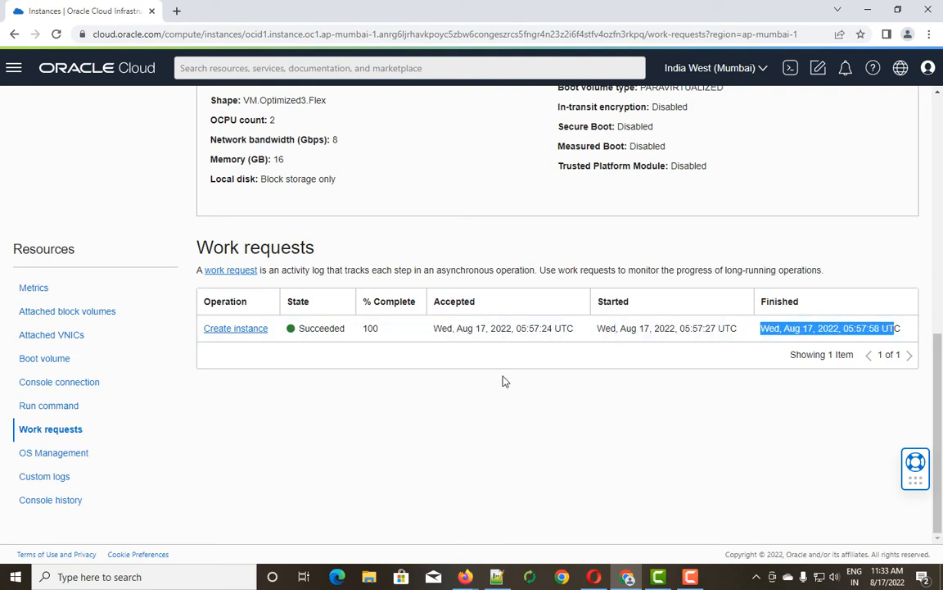
pyautogui.click(72, 454)
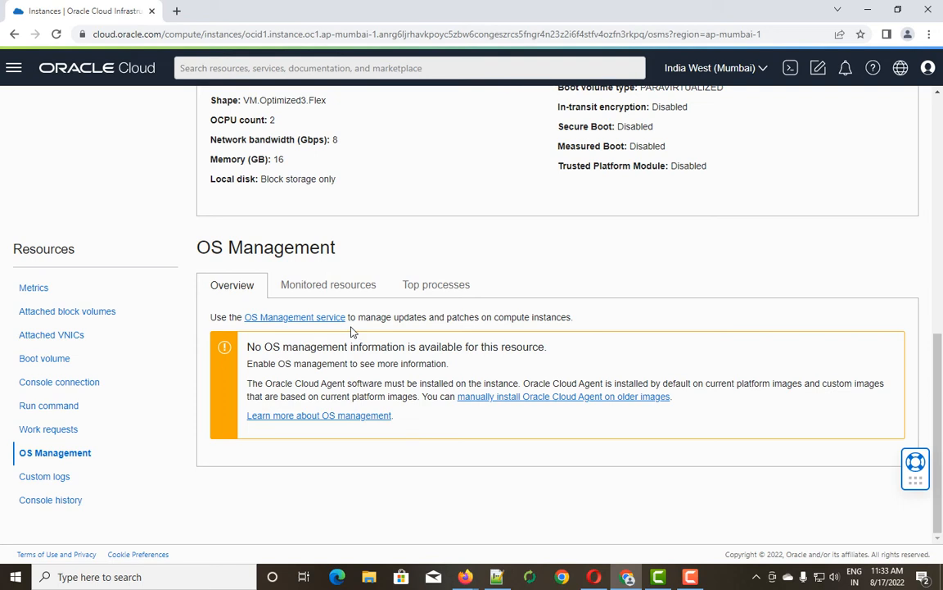
# Browse the OS Management tabs and note custom logs are unsupported for Ubuntu, then show Console history.
pyautogui.click(363, 286)
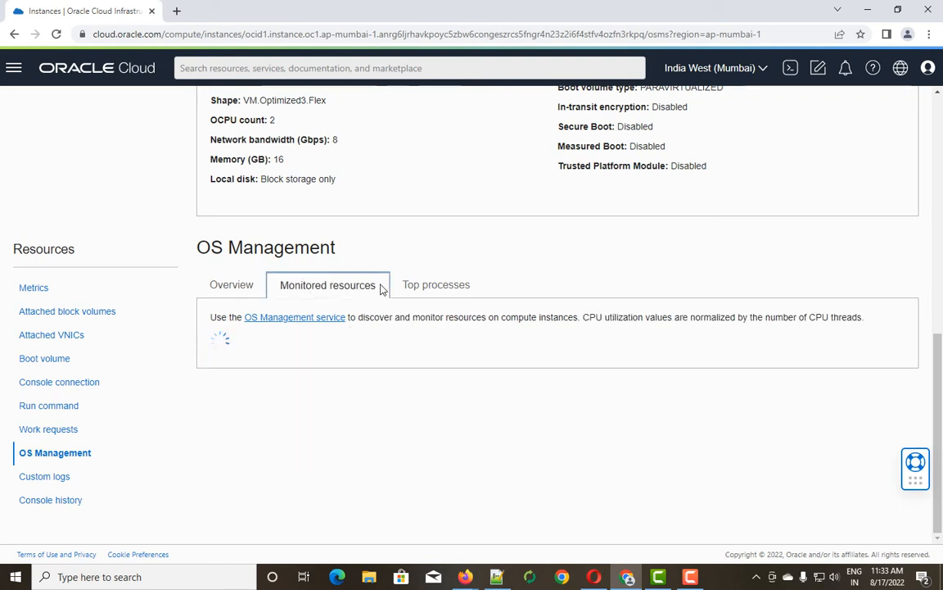
pyautogui.click(431, 288)
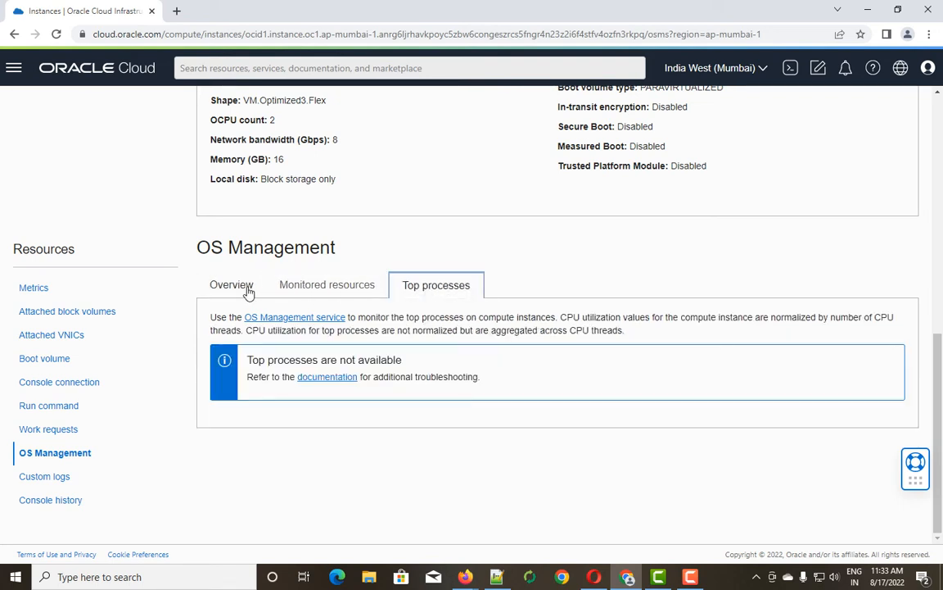
pyautogui.click(219, 289)
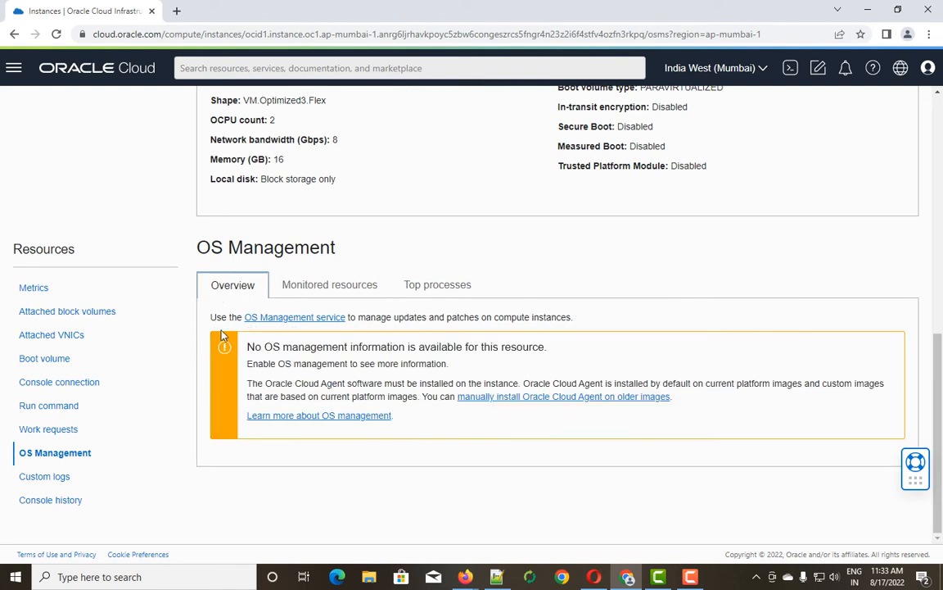
pyautogui.click(47, 478)
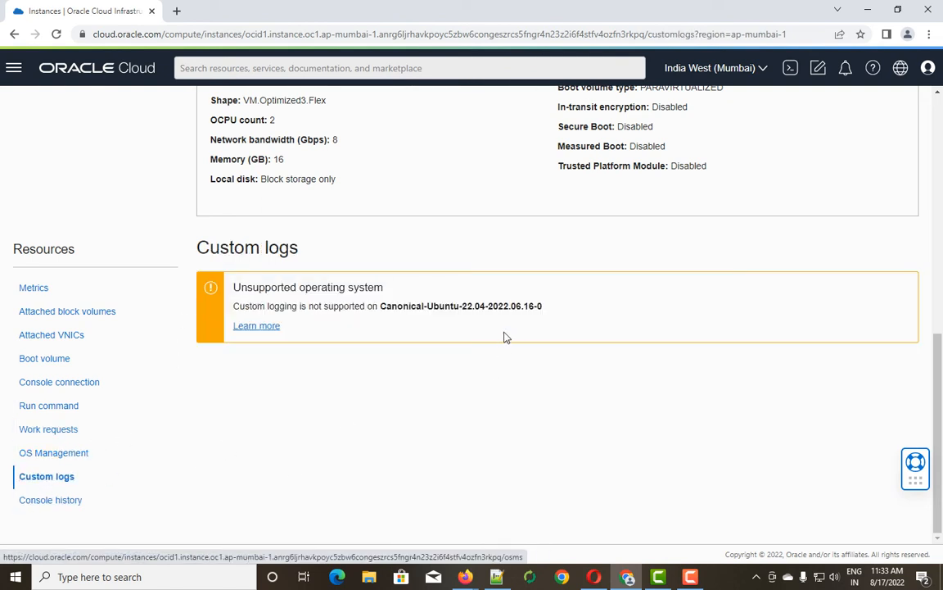
pyautogui.moveTo(544, 306); pyautogui.dragTo(232, 287)
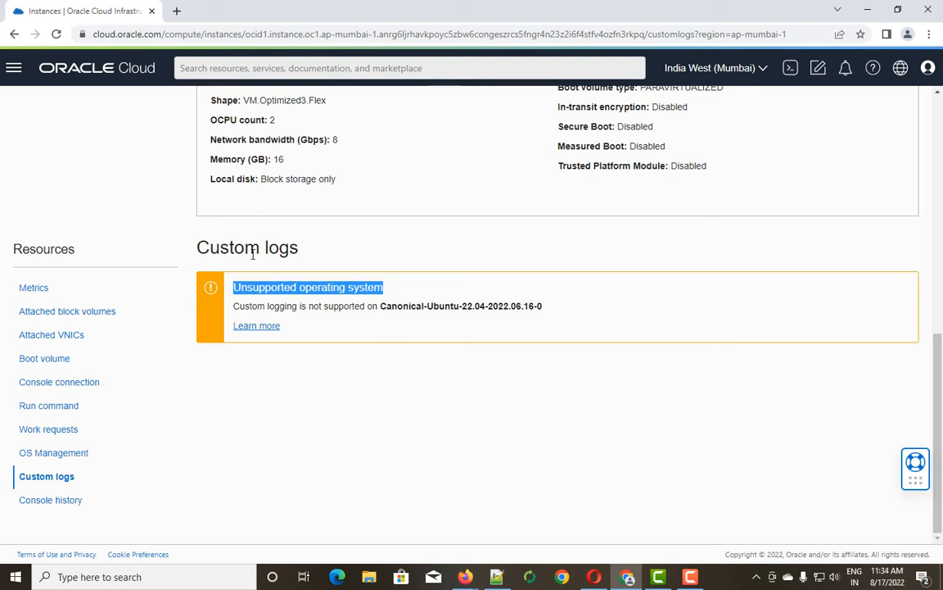
pyautogui.click(54, 501)
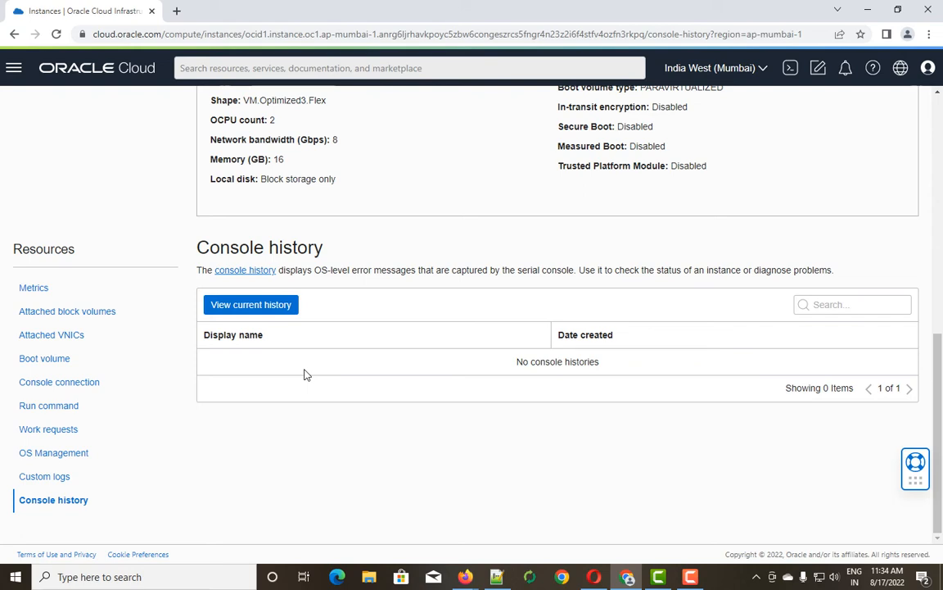
# Copy the public IP 140.238.248.30 from the instance page and find the SSH key files in Downloads.
pyautogui.click(27, 290)
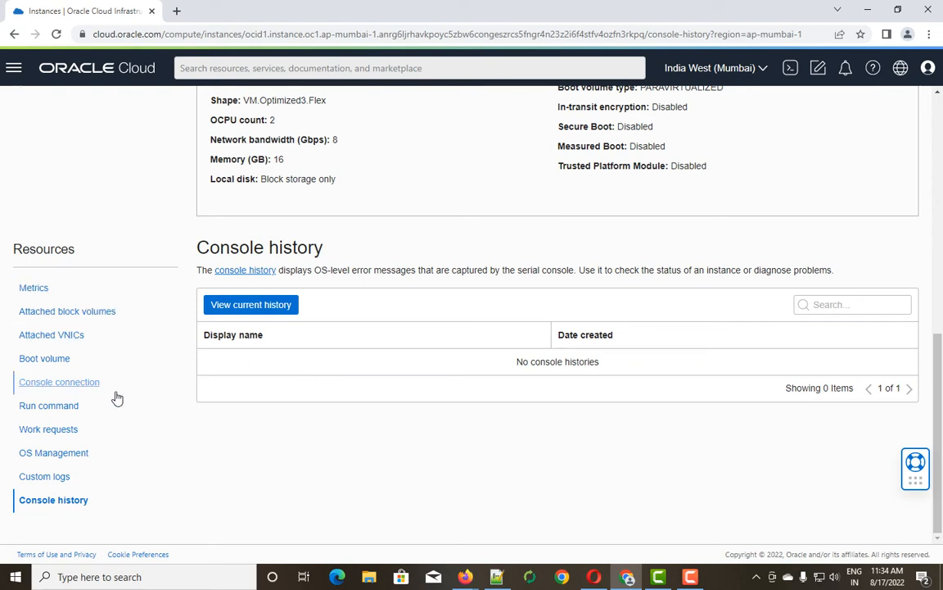
pyautogui.click(36, 291)
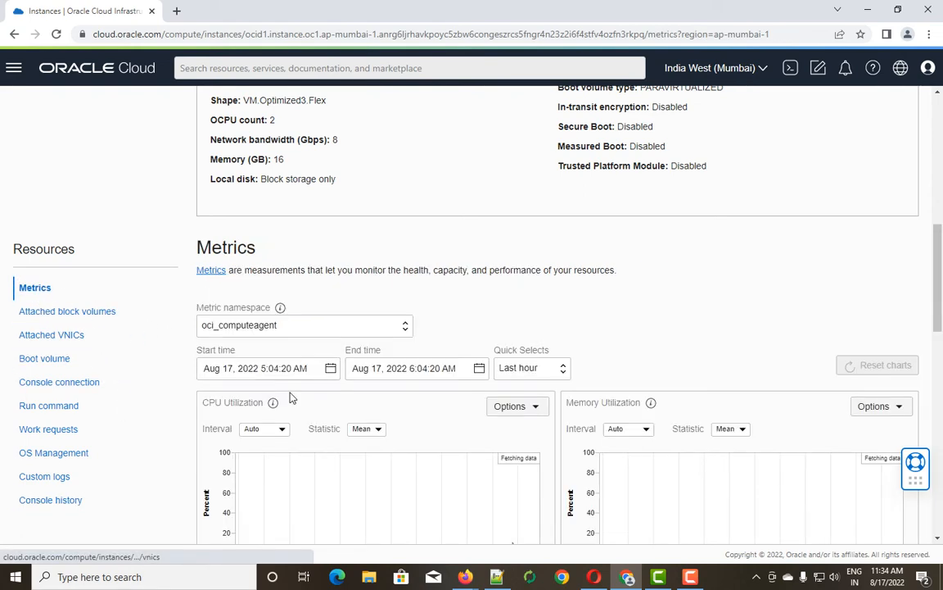
pyautogui.scroll(10, 290, 393)
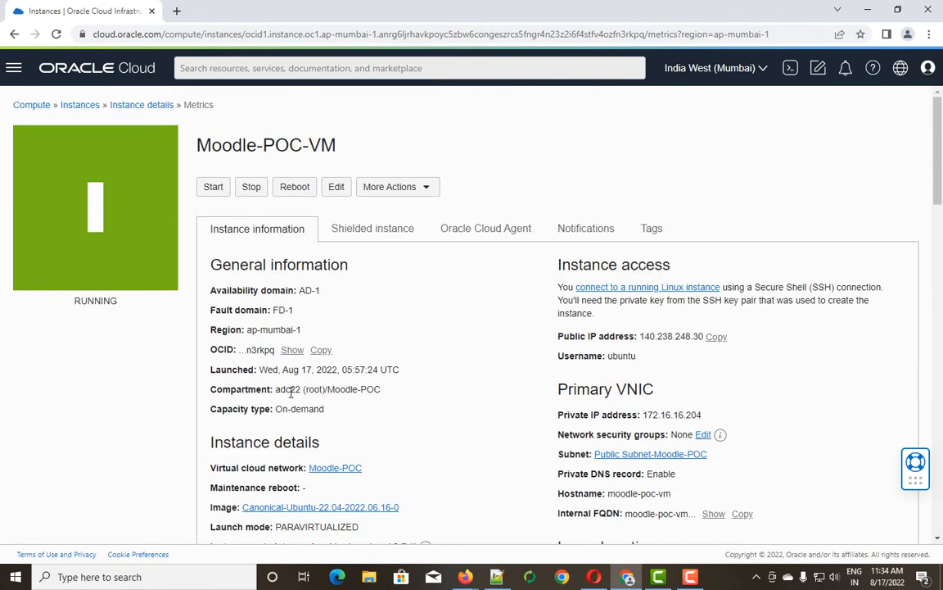
pyautogui.scroll(-1, 290, 393)
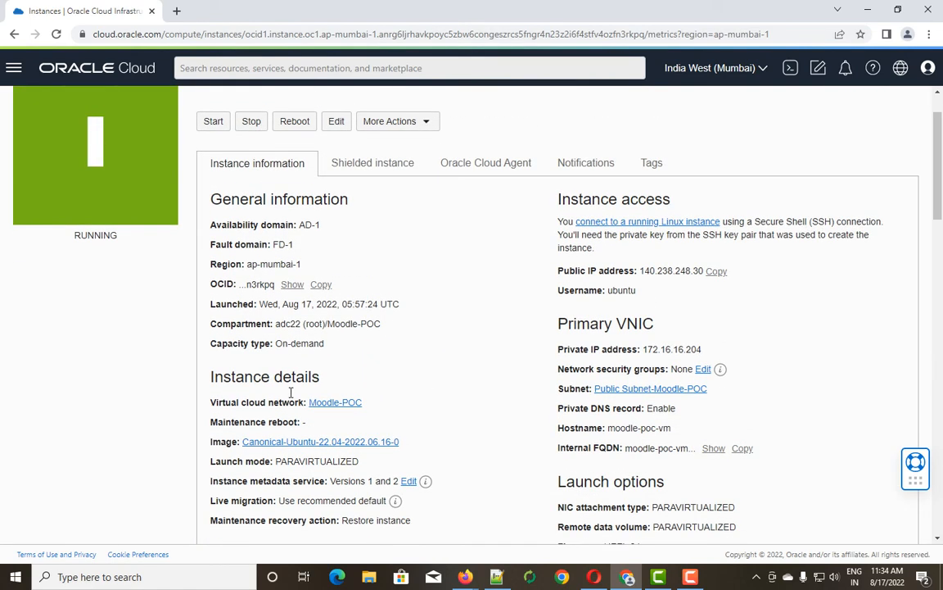
pyautogui.scroll(-1, 291, 393)
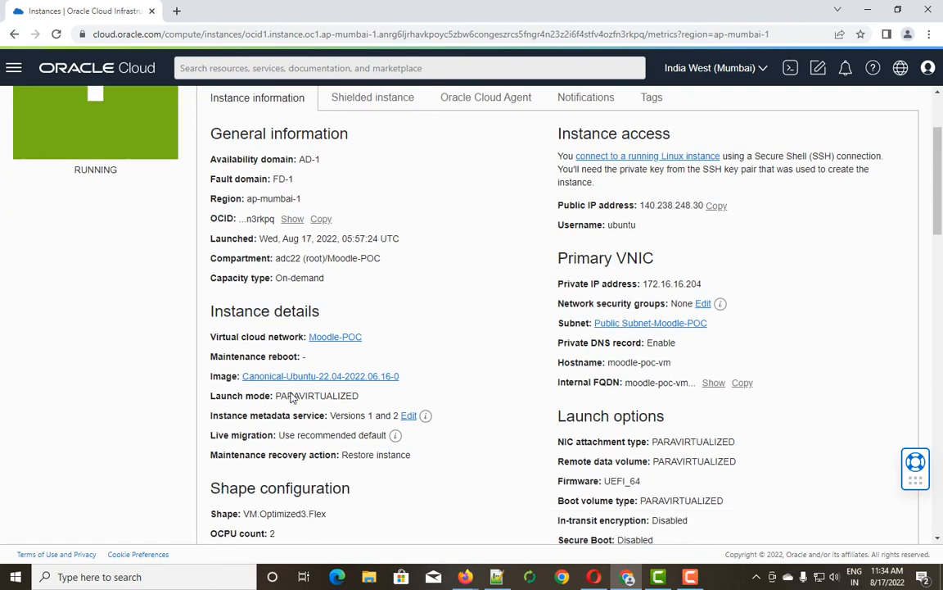
pyautogui.scroll(1, 291, 396)
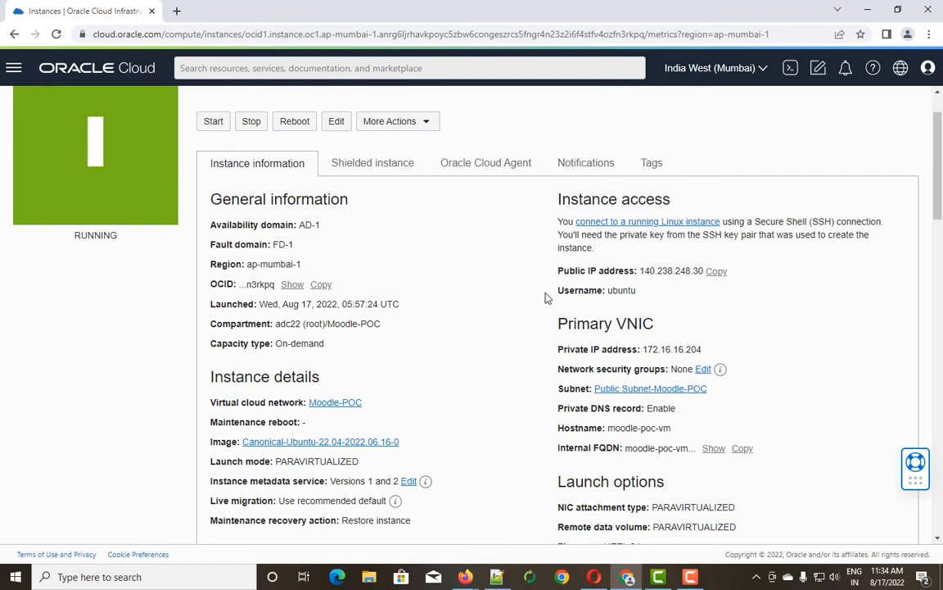
pyautogui.click(715, 272)
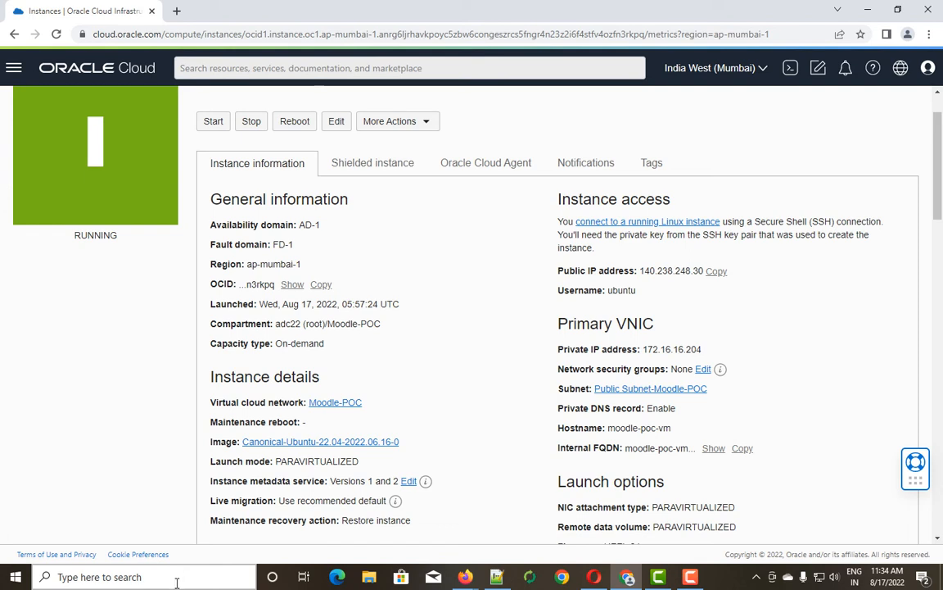
pyautogui.click(370, 578)
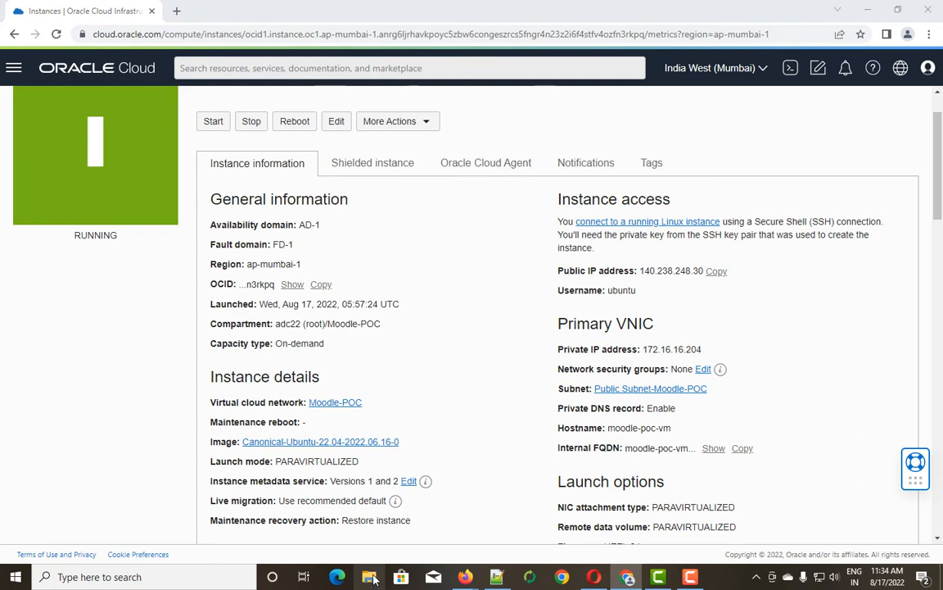
pyautogui.click(58, 170)
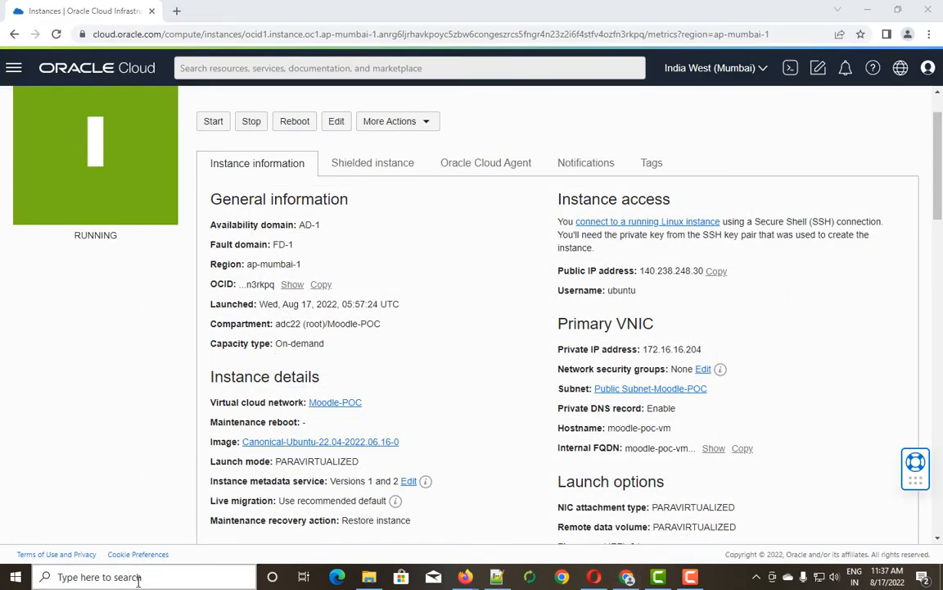
# Launch PuTTYgen and import the OpenSSH key ssh-key-2022-08-17.key from Downloads.
pyautogui.click(137, 577)
pyautogui.write('pu')
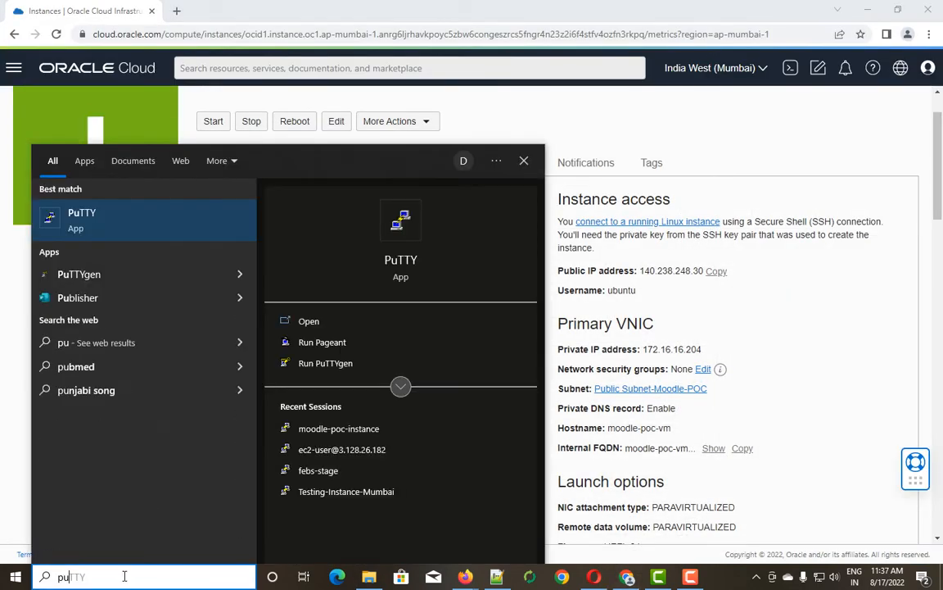
pyautogui.write('ttyg')
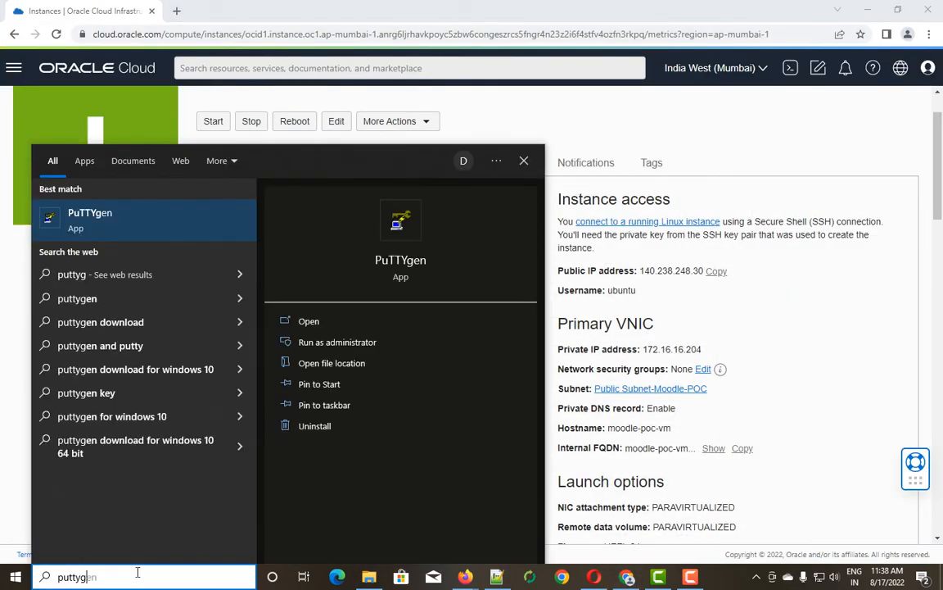
pyautogui.click(310, 321)
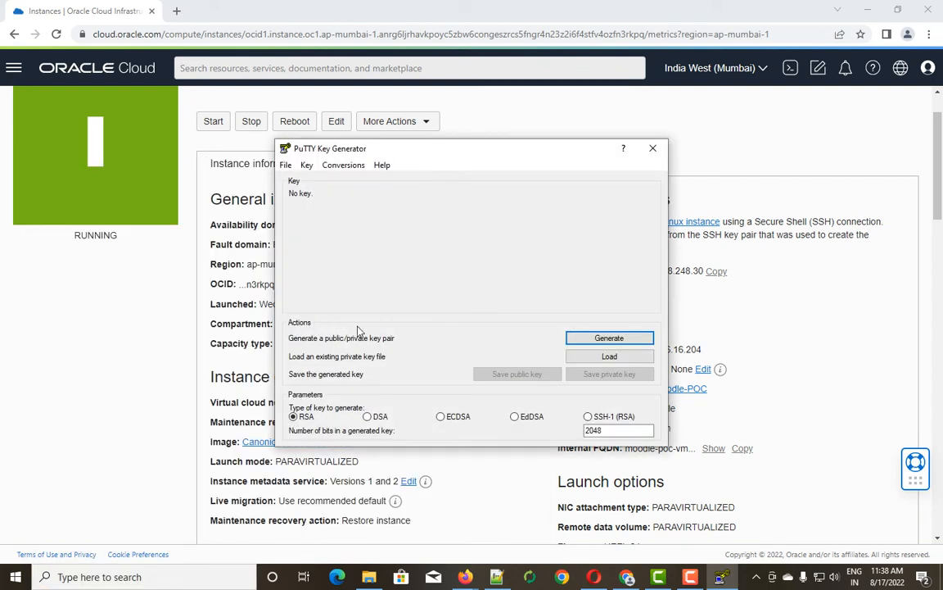
pyautogui.click(343, 165)
pyautogui.click(357, 181)
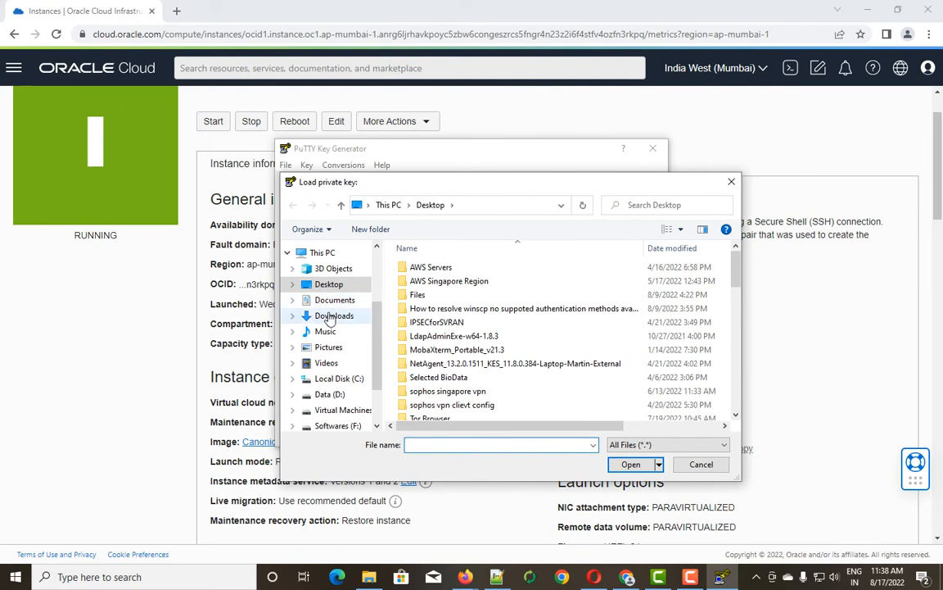
pyautogui.click(335, 316)
pyautogui.click(434, 300)
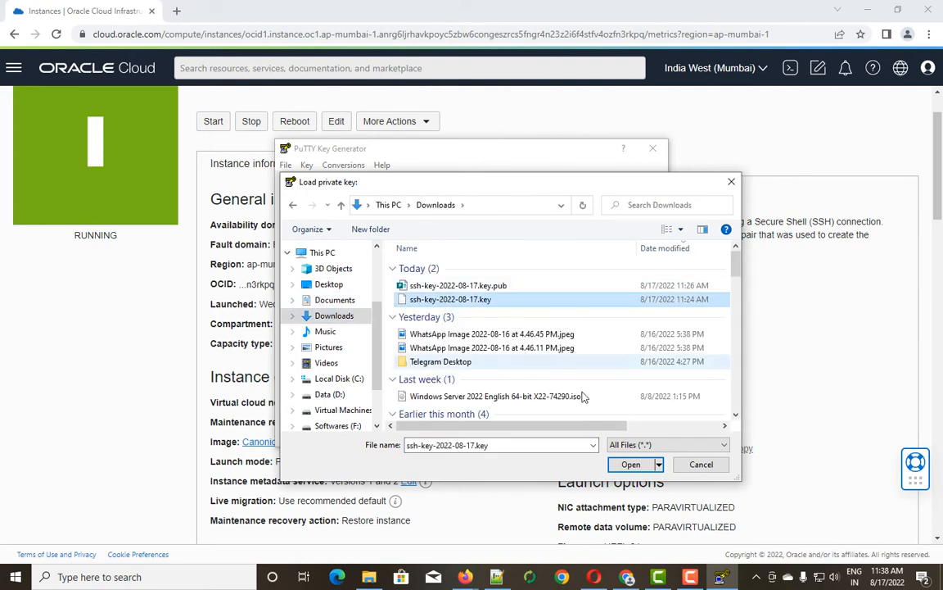
pyautogui.click(631, 464)
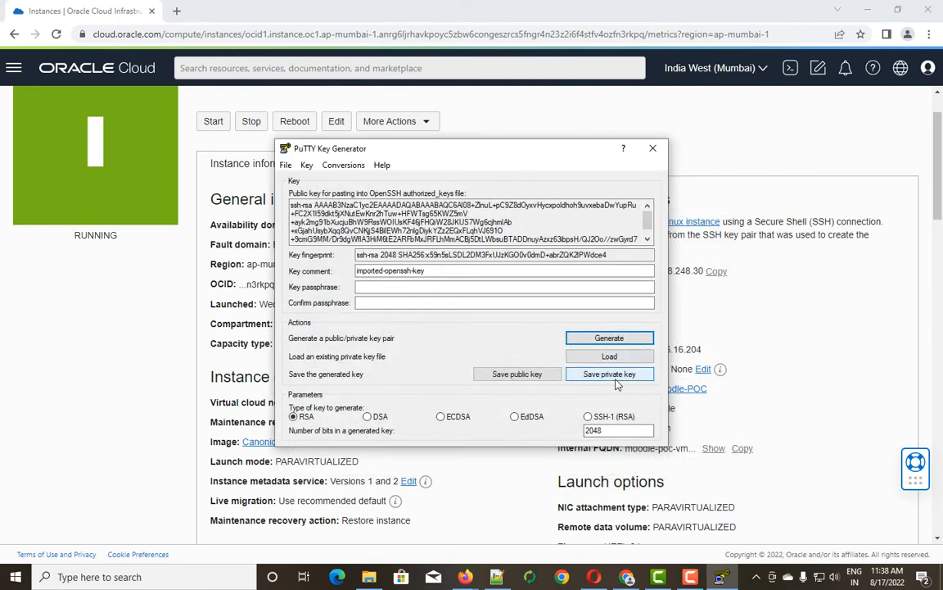
# Save it without a passphrase as moodle-poc-vm.ppk on the Desktop, overwriting the existing file.
pyautogui.click(613, 376)
pyautogui.click(483, 334)
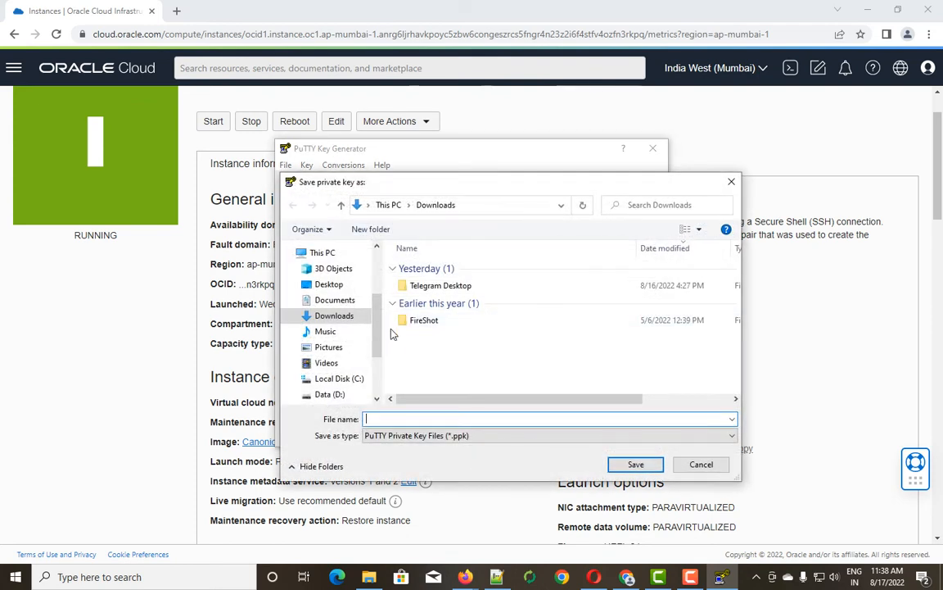
pyautogui.click(328, 284)
pyautogui.click(416, 418)
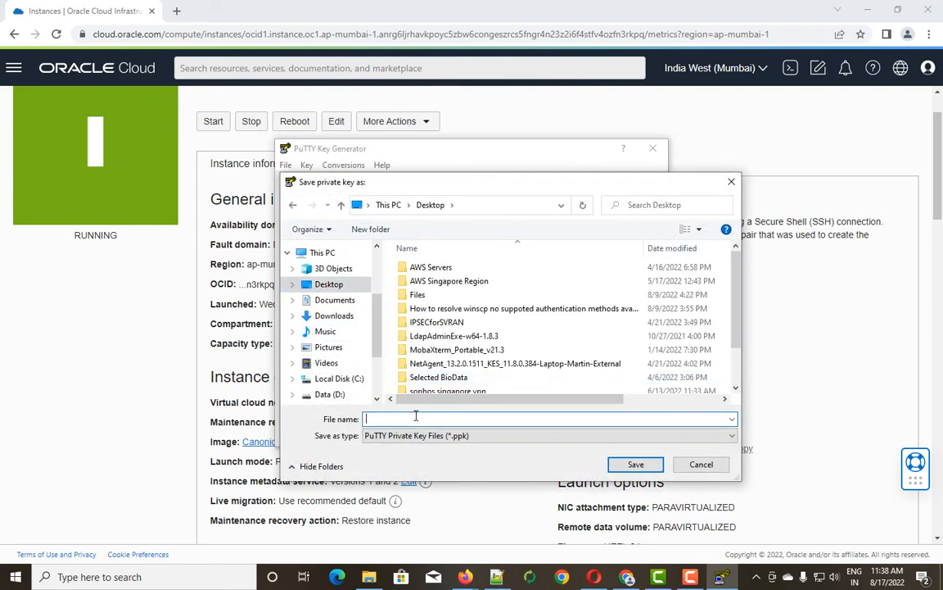
pyautogui.write('mood')
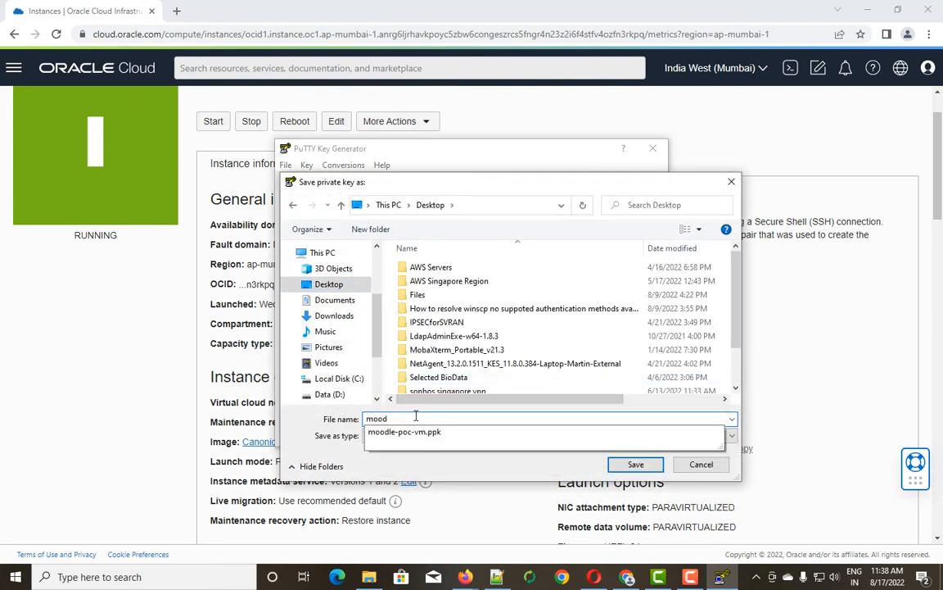
pyautogui.click(415, 434)
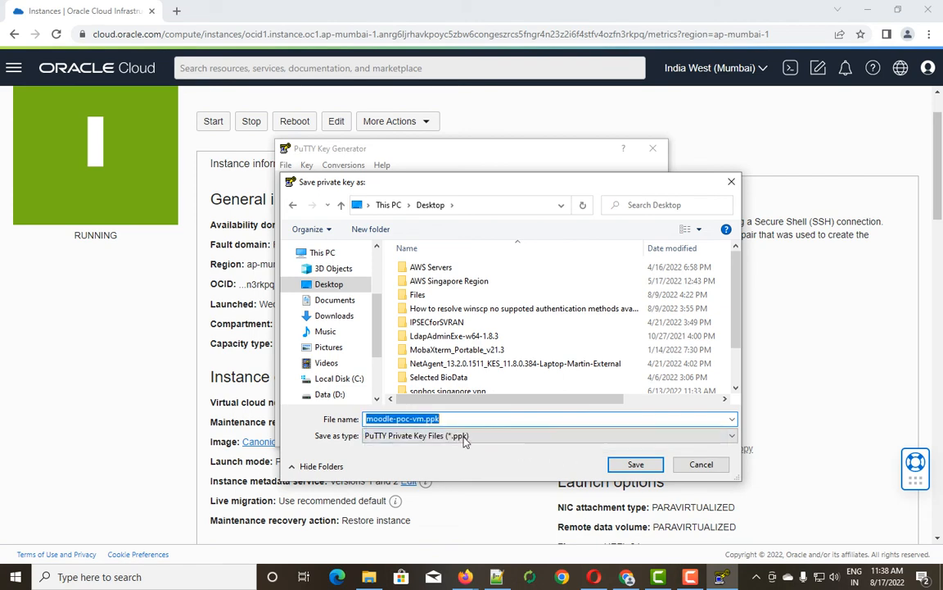
pyautogui.click(633, 465)
pyautogui.click(507, 333)
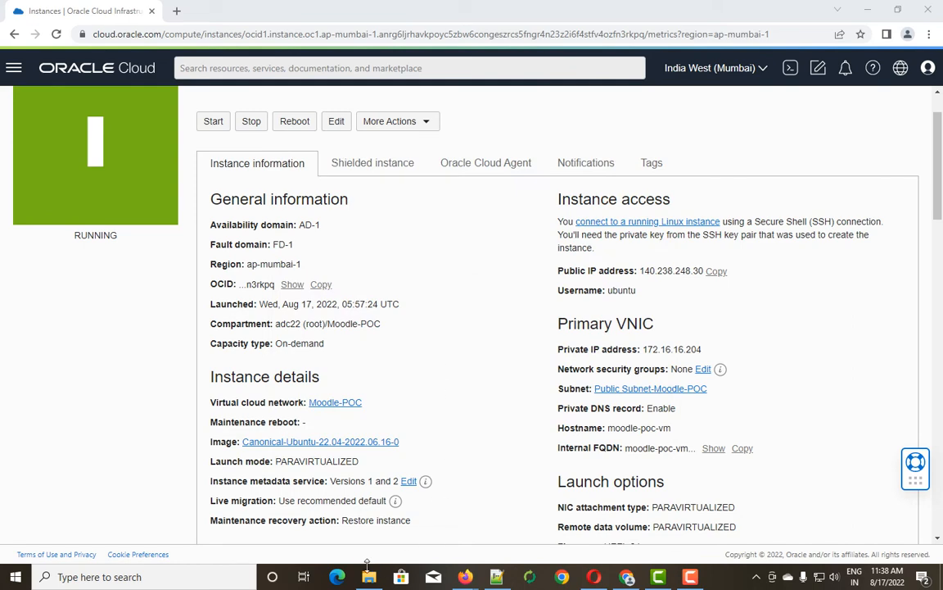
# Launch PuTTY and paste 140.238.248.30 as the host name.
pyautogui.click(104, 578)
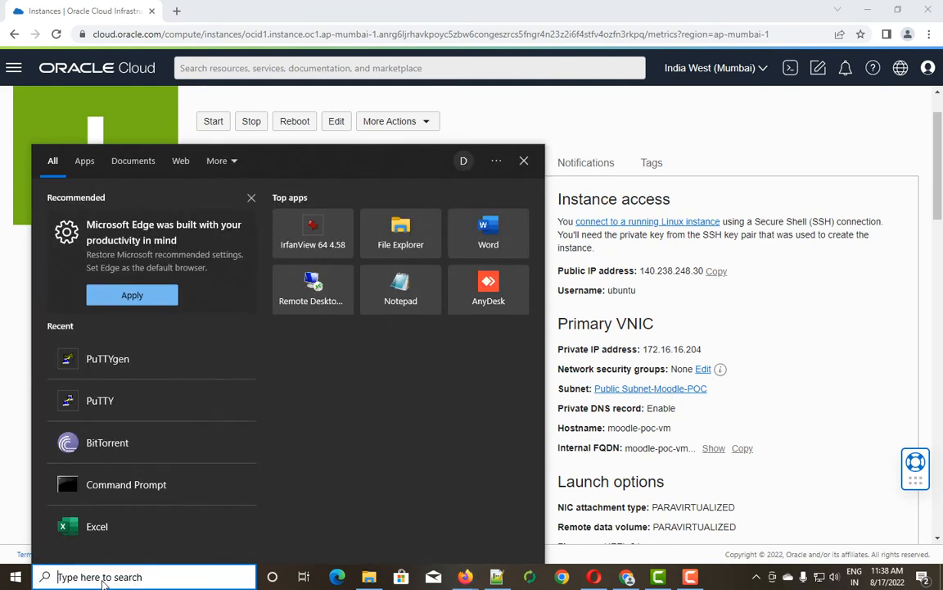
pyautogui.write('putty')
pyautogui.press('Return')
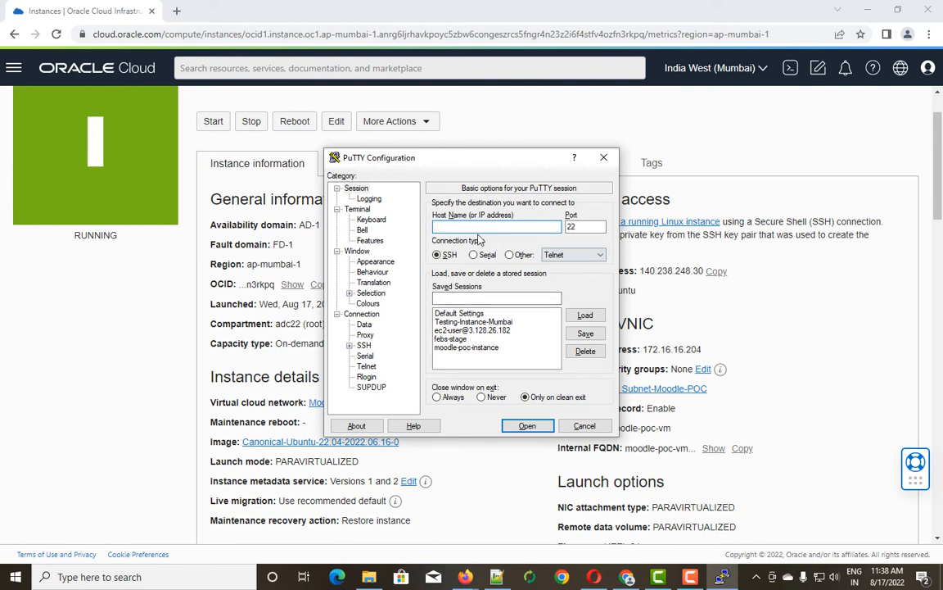
pyautogui.rightClick(434, 226)
pyautogui.click(475, 256)
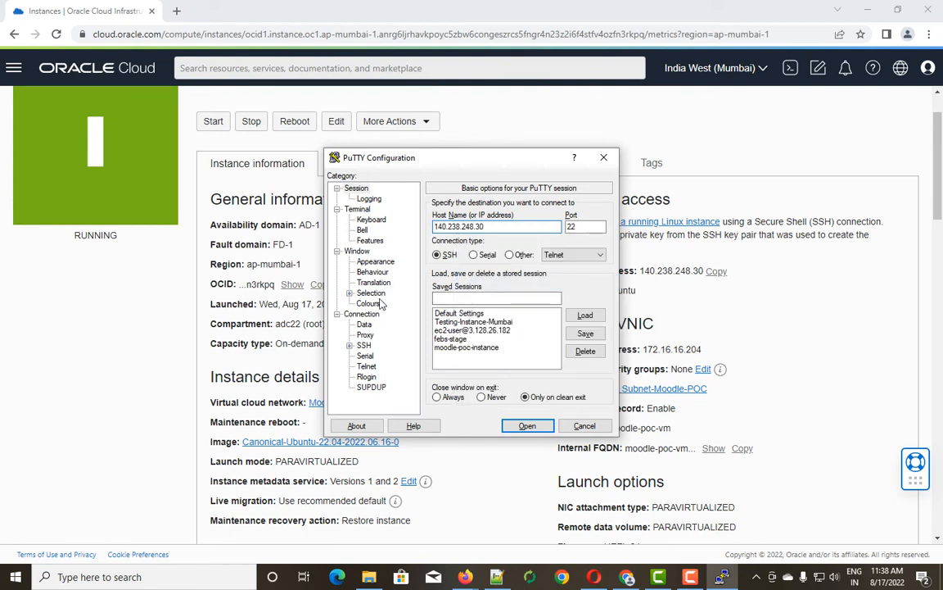
# Set the auto-login username to ubuntu and browse the Desktop for the SSH private key.
pyautogui.click(364, 324)
pyautogui.click(542, 216)
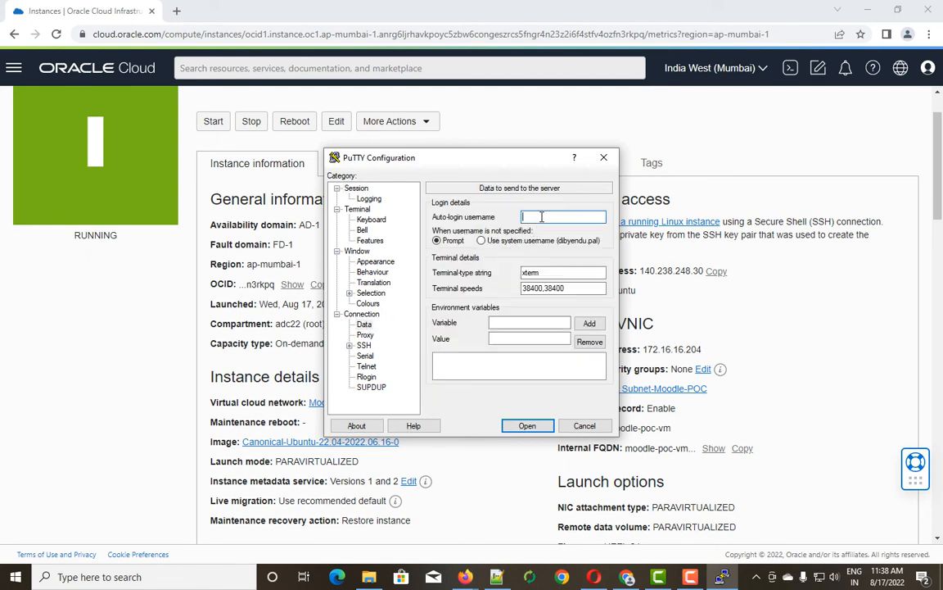
pyautogui.write('ubuntu')
pyautogui.click(350, 345)
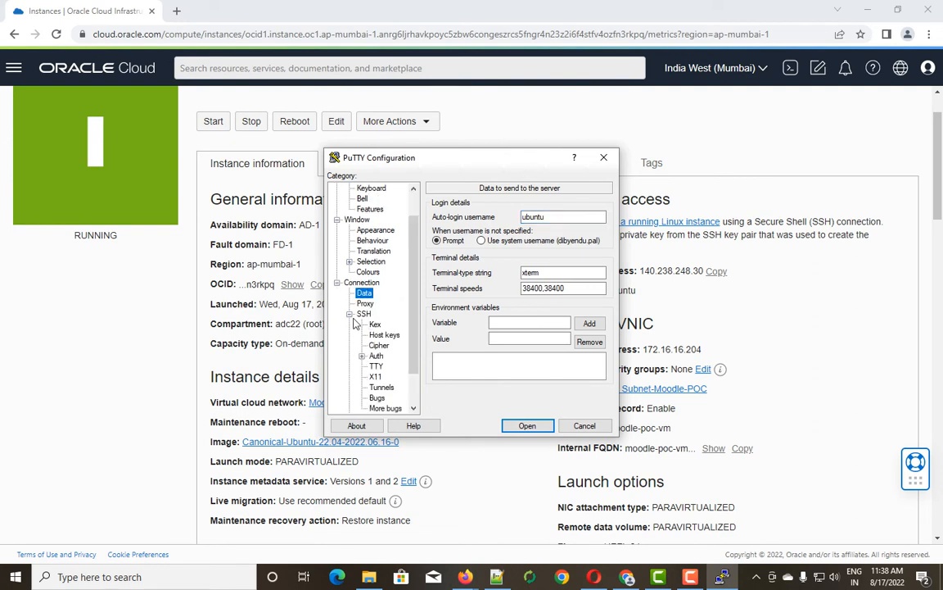
pyautogui.click(376, 355)
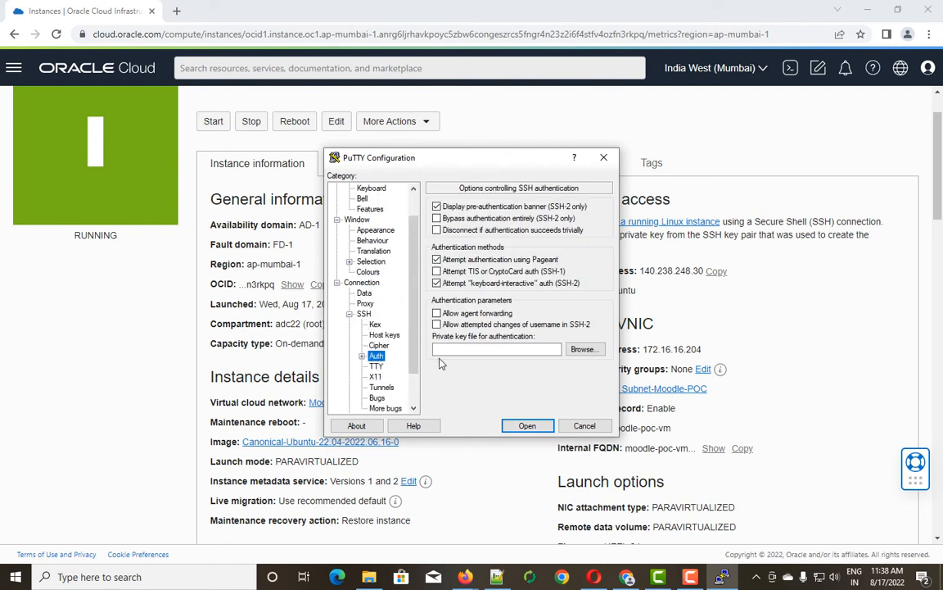
pyautogui.click(584, 349)
pyautogui.click(377, 280)
# Connect with the moodle-poc-vm.ppk key, accepting the server's host key.
pyautogui.scroll(-1, 705, 335)
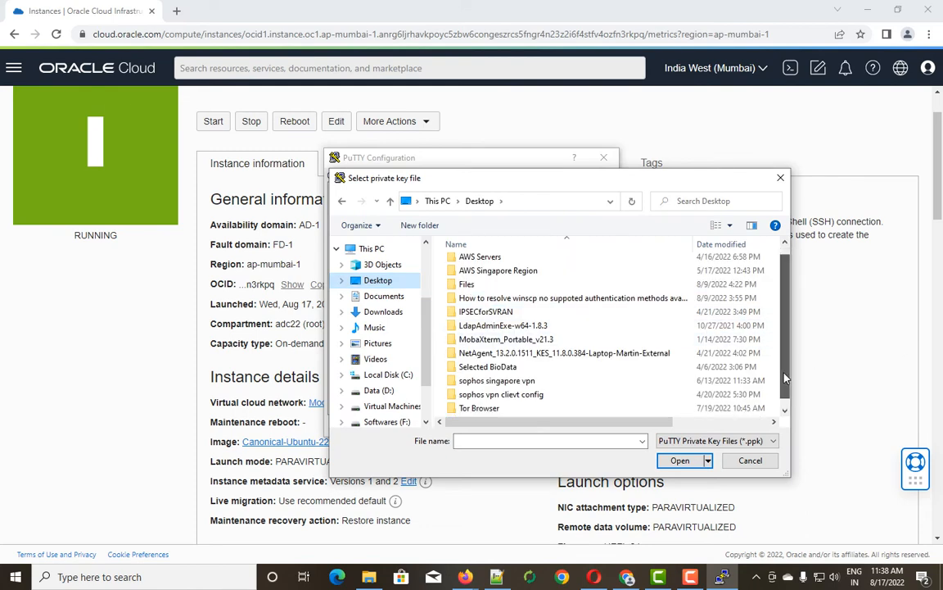
pyautogui.click(496, 408)
pyautogui.click(679, 460)
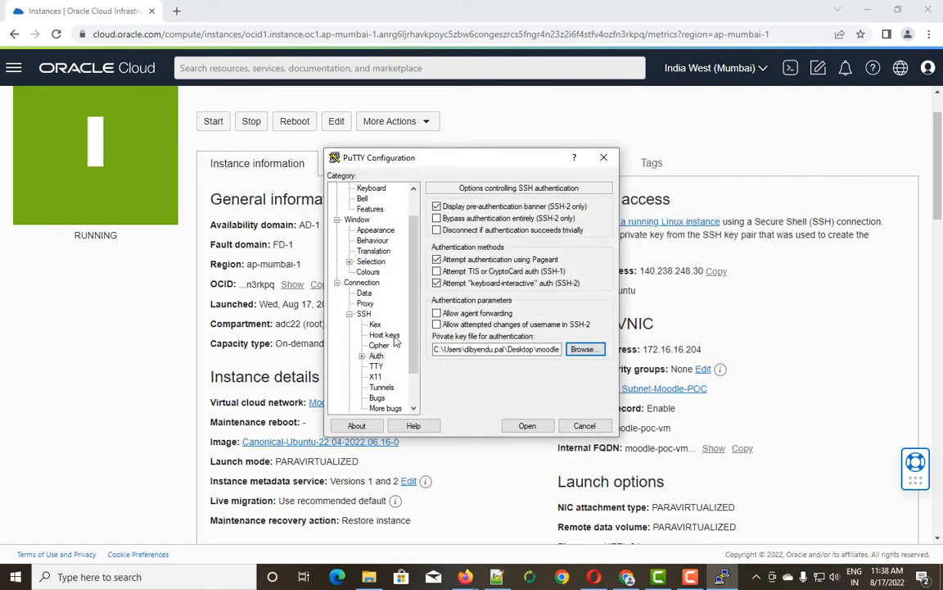
pyautogui.click(525, 426)
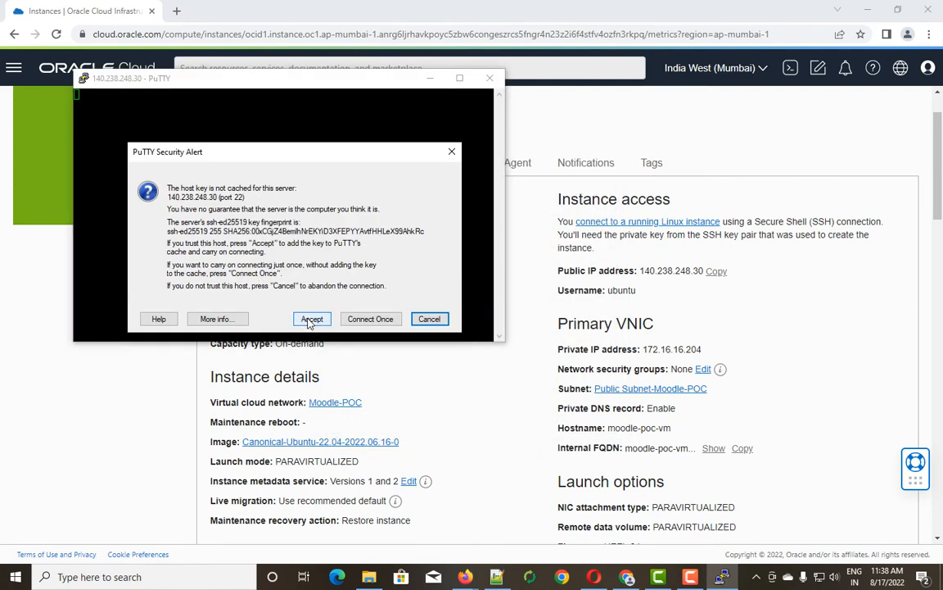
pyautogui.click(312, 320)
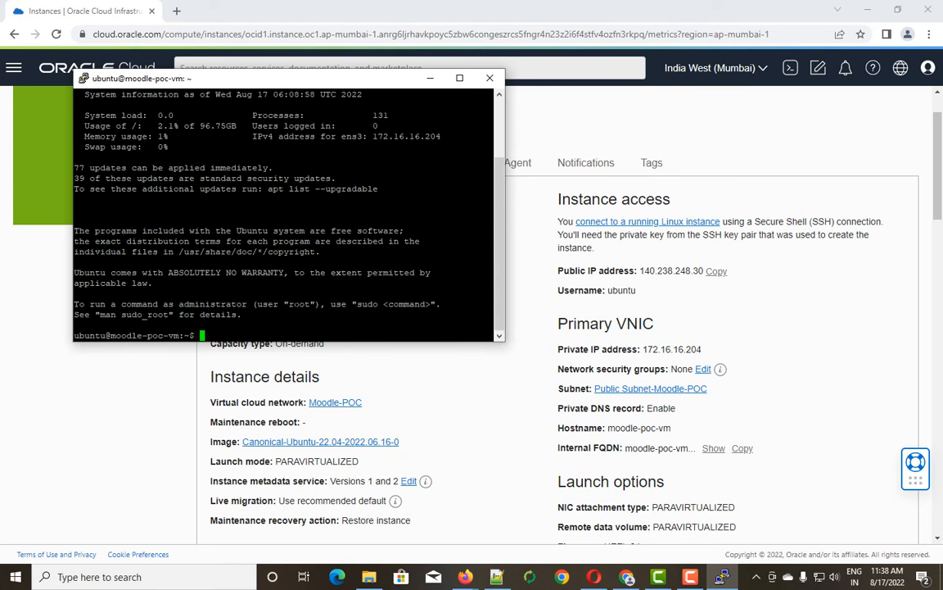
pyautogui.press('Return')
pyautogui.press('Return')
pyautogui.press('Return')
pyautogui.press('Return')
pyautogui.press('Return')
pyautogui.press('Return')
pyautogui.press('Return')
pyautogui.press('Return')
pyautogui.press('Return')
pyautogui.press('Return')
pyautogui.press('Return')
pyautogui.press('Return')
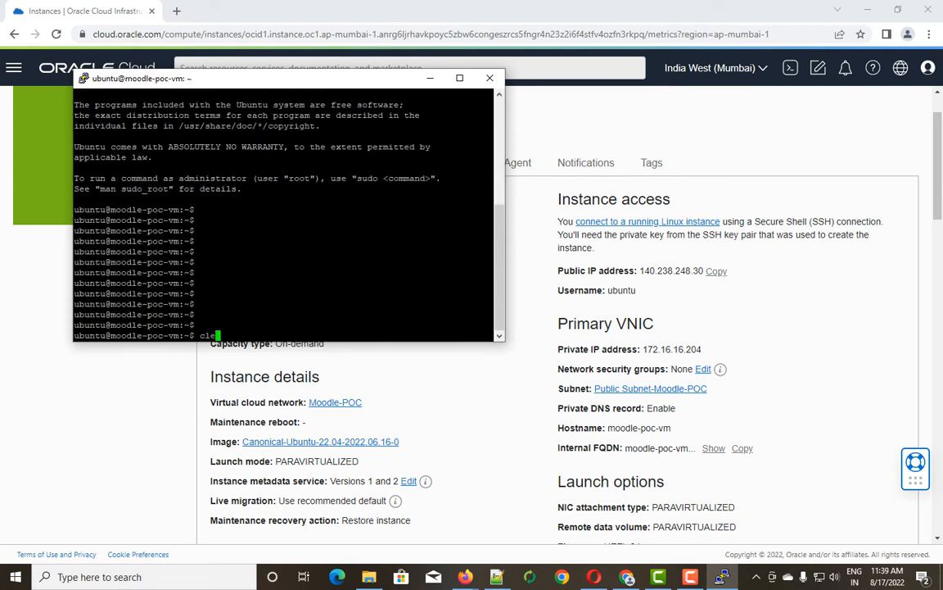
pyautogui.hotkey('ctrl', 'l')
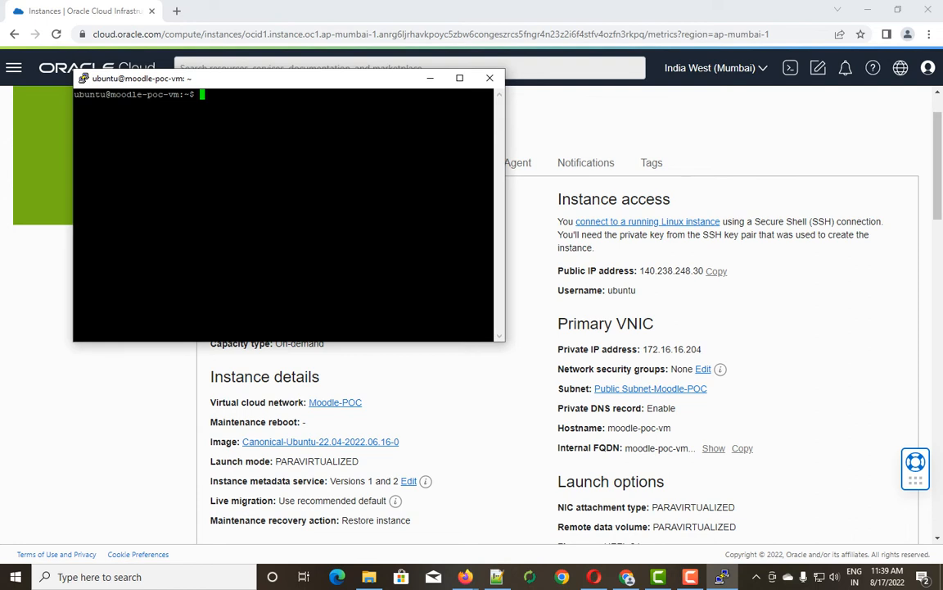
# Run hostname, ls and ls / on the VM, then clear the terminal.
pyautogui.write('hostname')
pyautogui.press('Return')
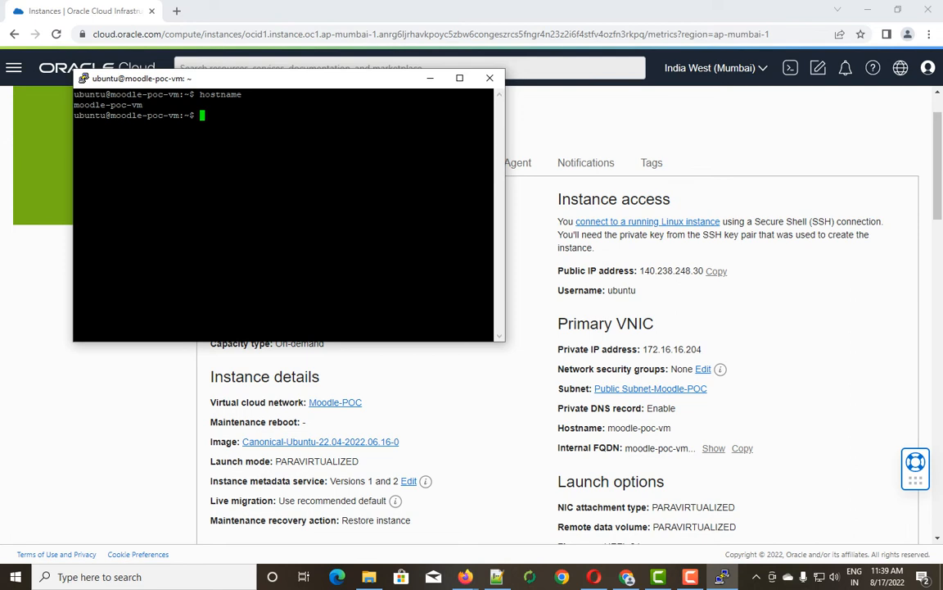
pyautogui.write('ls')
pyautogui.press('Return')
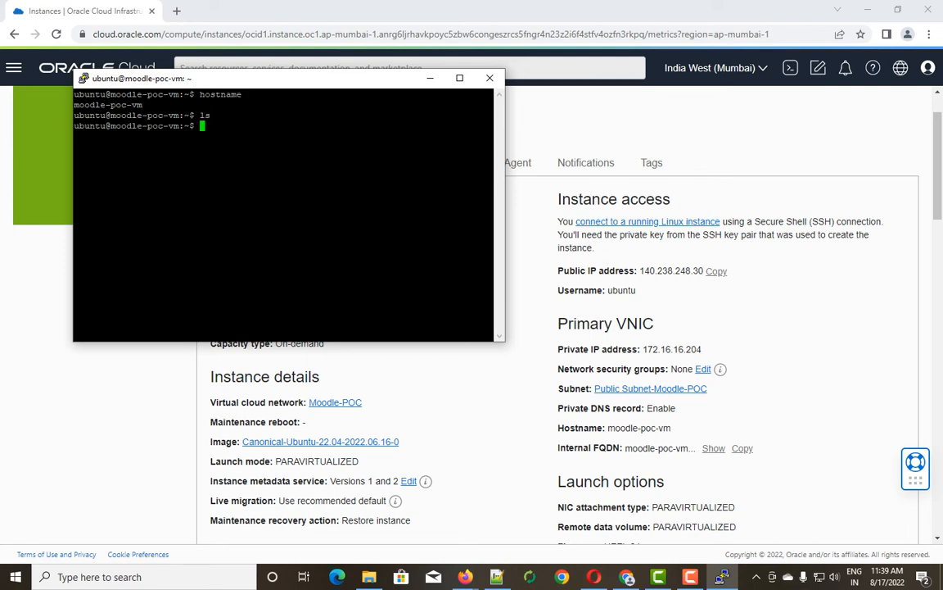
pyautogui.write('ls /')
pyautogui.press('Return')
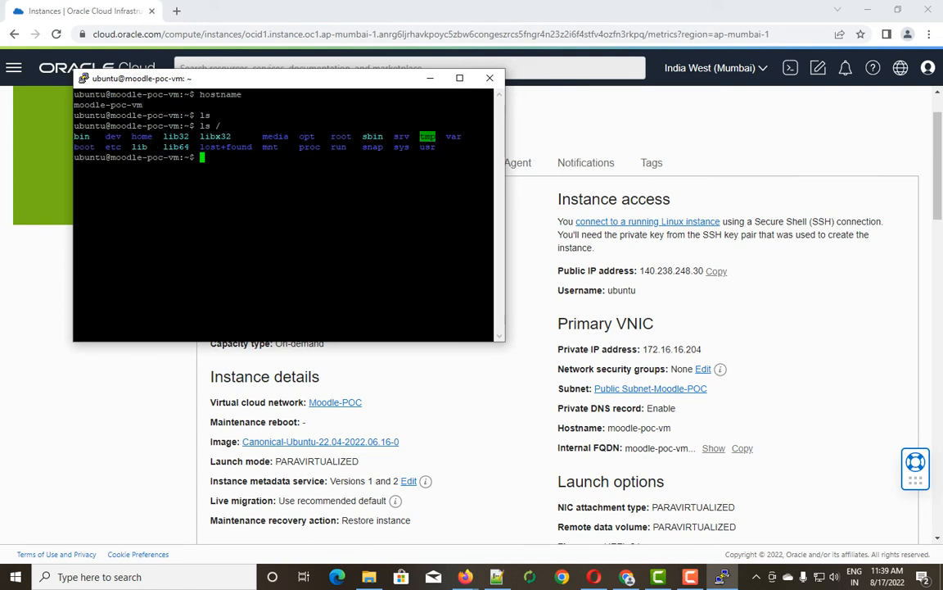
pyautogui.write('clear')
pyautogui.press('Return')
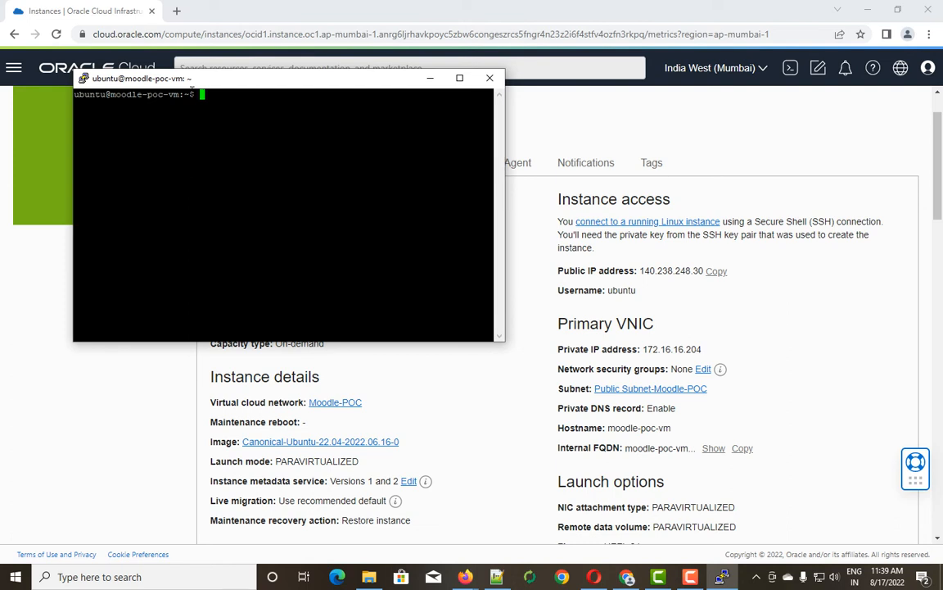
# Centre the terminal window and run sudo apt-get update.
pyautogui.moveTo(187, 82); pyautogui.dragTo(439, 185)
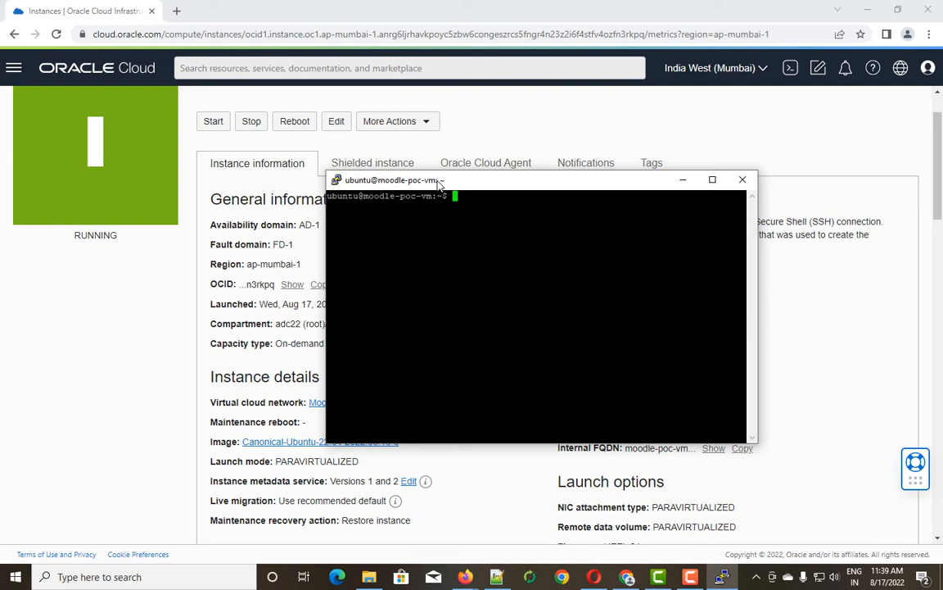
pyautogui.write('sudo apt-get update')
pyautogui.press('Return')
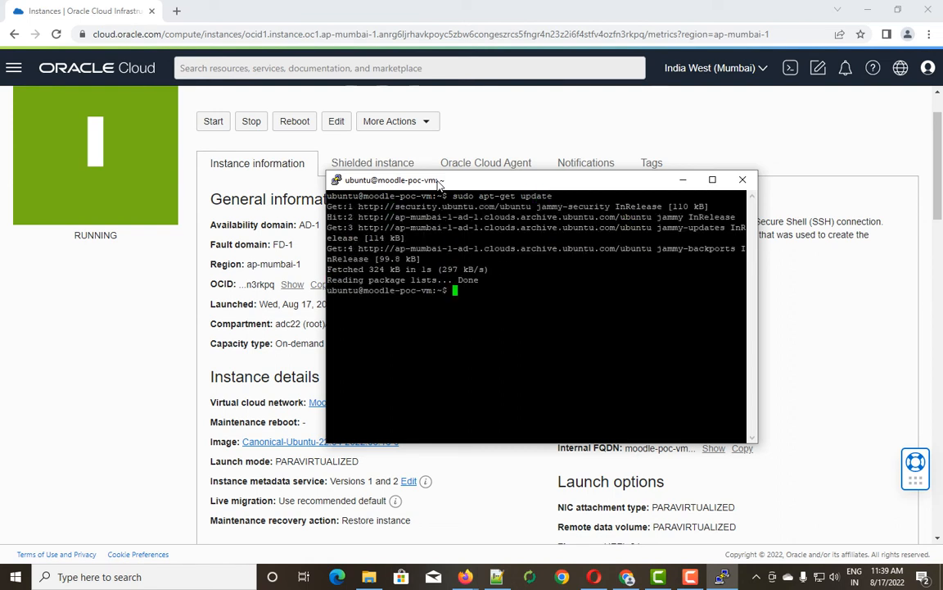
pyautogui.write('ping www.google.comm')
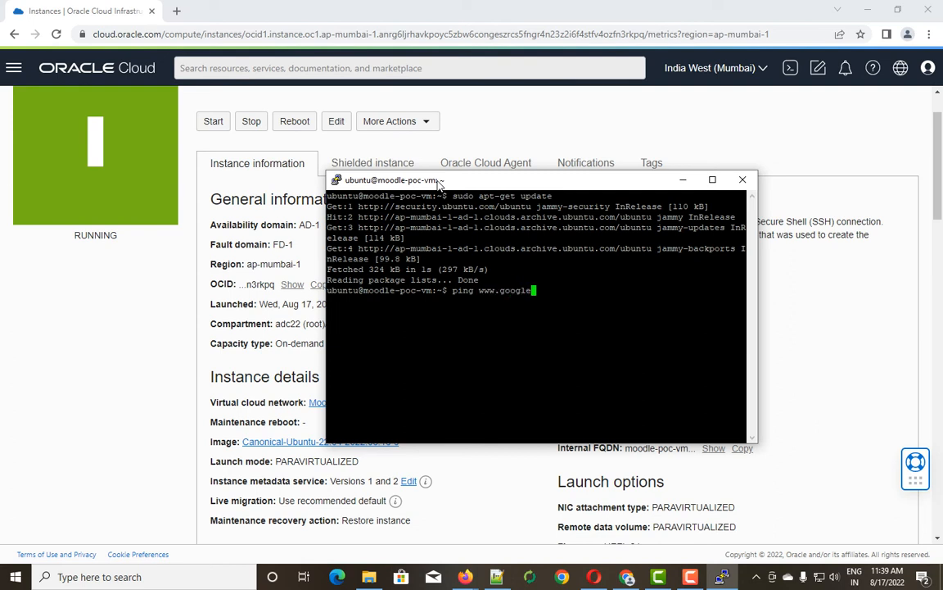
pyautogui.press('Return')
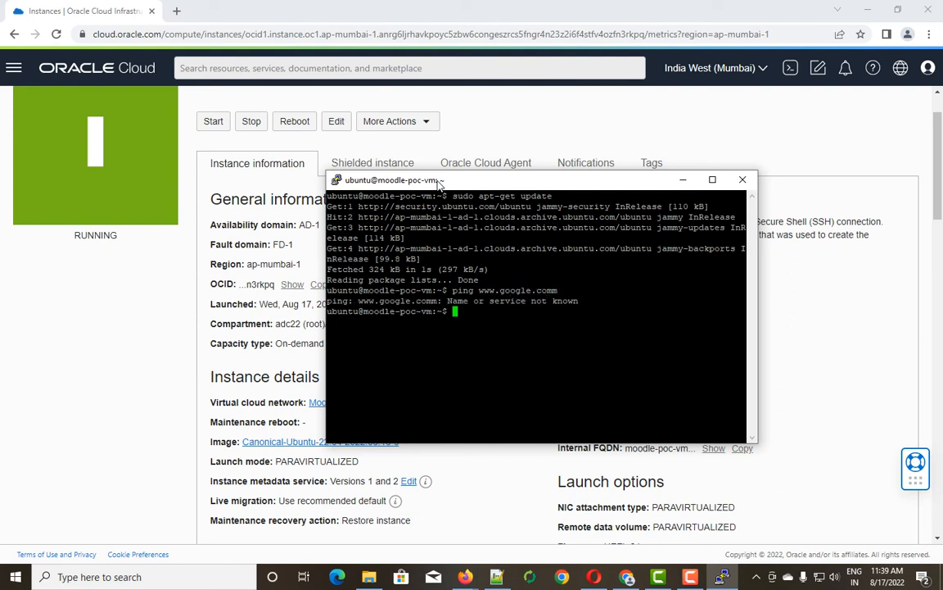
pyautogui.press('Up')
pyautogui.press('BackSpace')
pyautogui.press('Return')
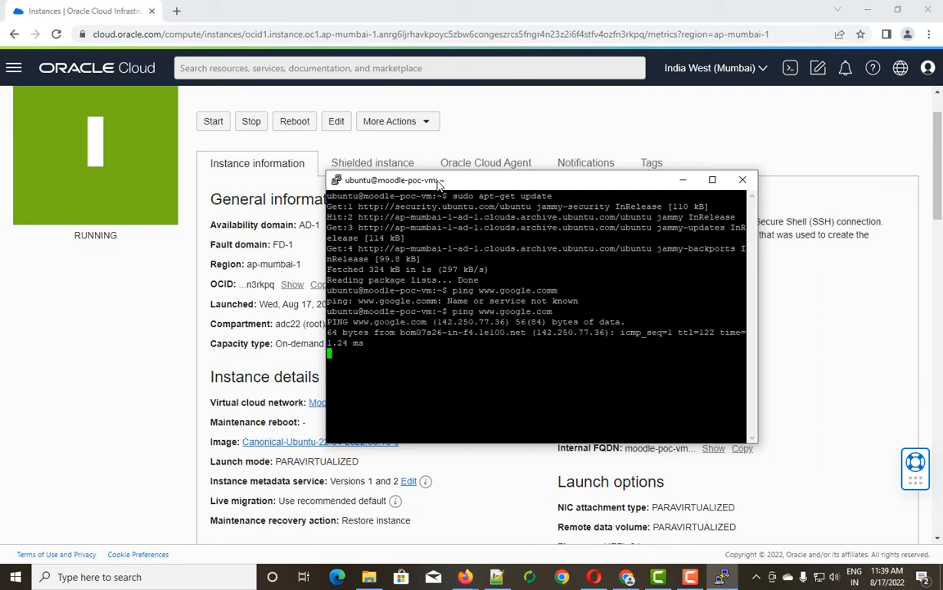
pyautogui.hotkey('ctrl', 'c')
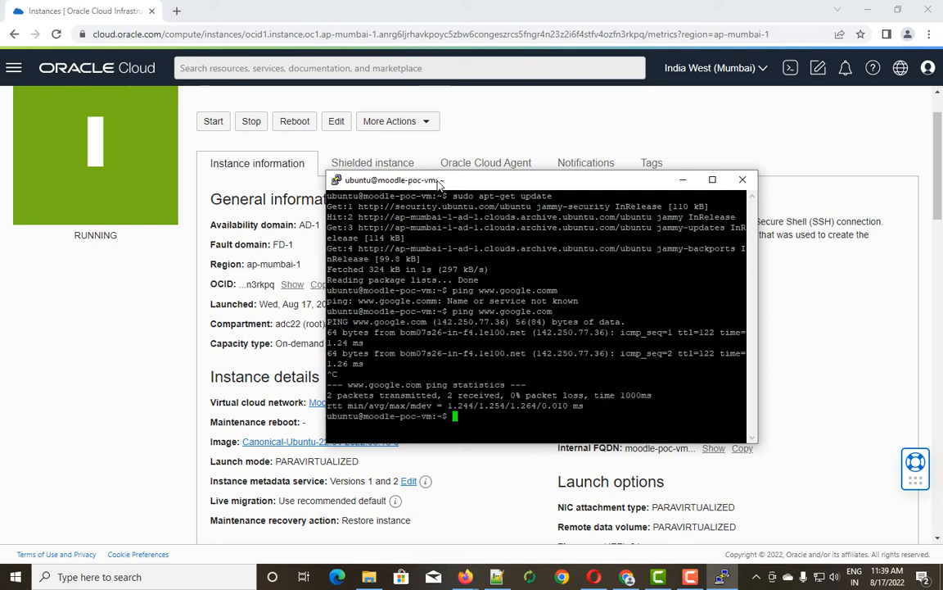
pyautogui.write('clear')
pyautogui.press('Return')
# Run ip address and select the private IP 172.16.16.204 in the output.
pyautogui.write('ifconfitg')
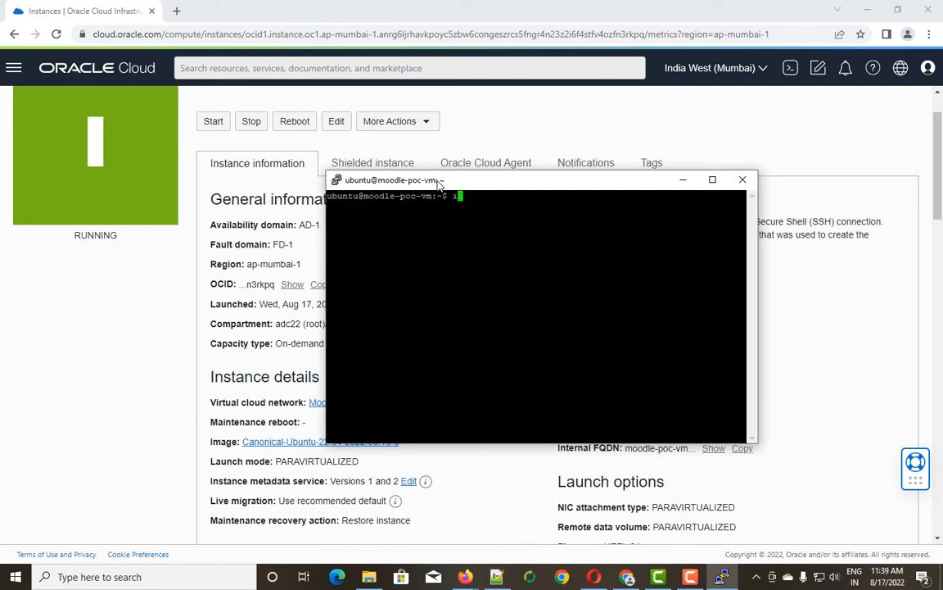
pyautogui.press('BackSpace')
pyautogui.press('BackSpace')
pyautogui.press('BackSpace')
pyautogui.press('BackSpace')
pyautogui.press('BackSpace')
pyautogui.press('BackSpace')
pyautogui.press('BackSpace')
pyautogui.press('BackSpace')
pyautogui.press('BackSpace')
pyautogui.write('ip address')
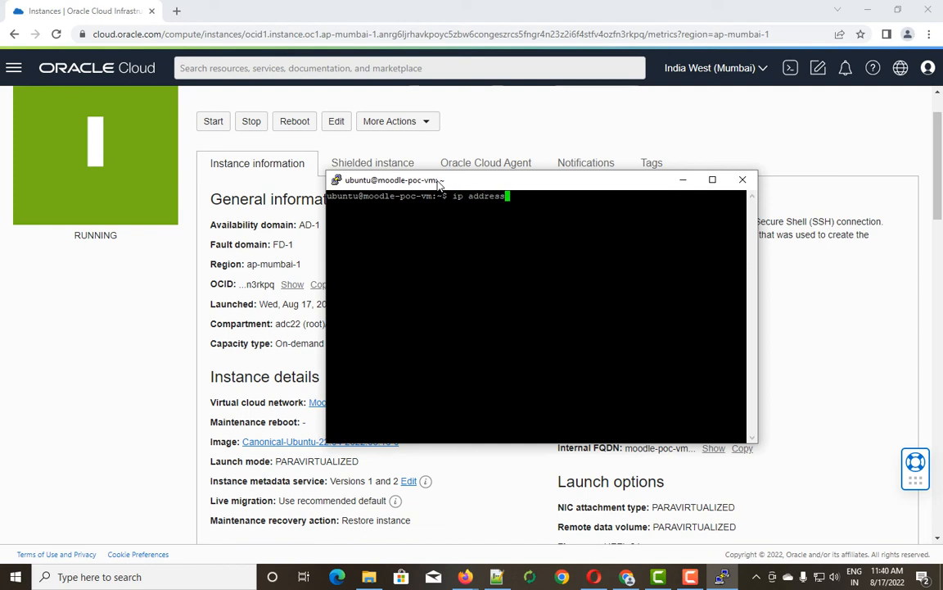
pyautogui.press('Return')
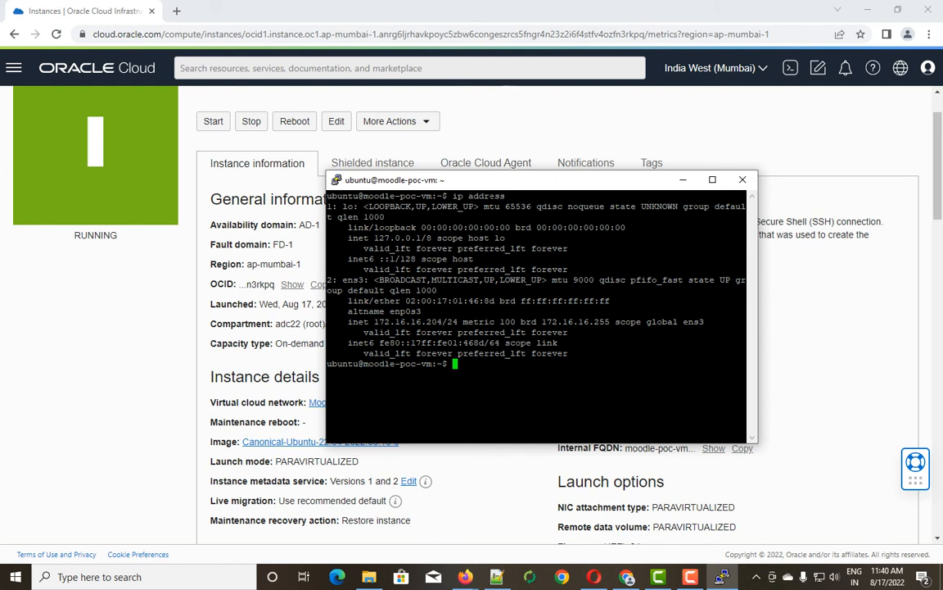
pyautogui.moveTo(506, 197); pyautogui.dragTo(427, 197)
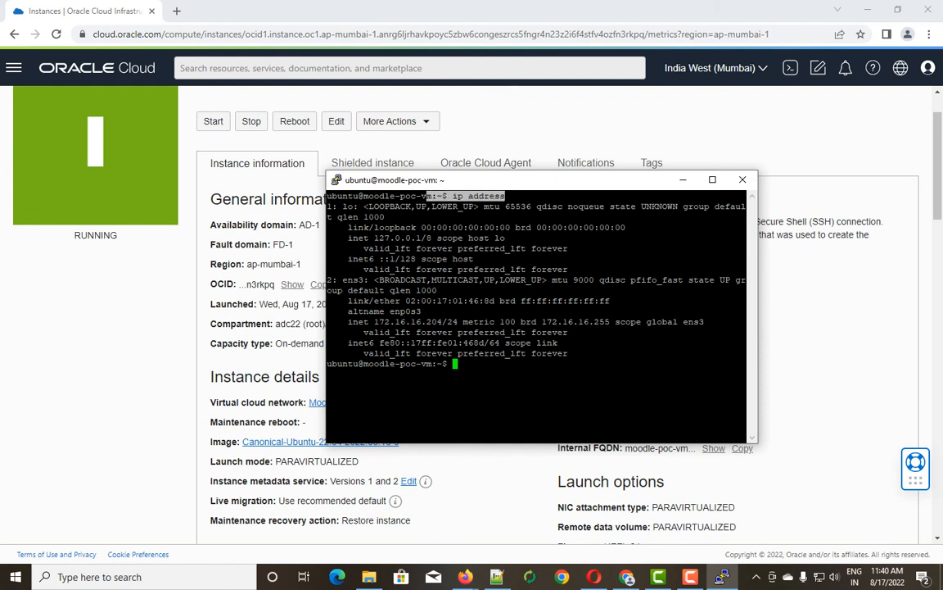
pyautogui.moveTo(447, 322); pyautogui.dragTo(376, 321)
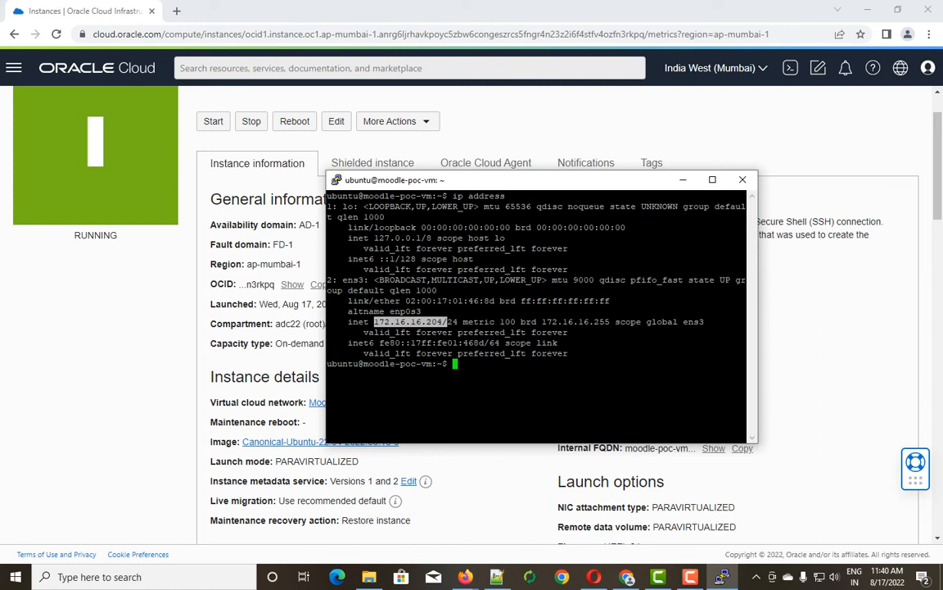
# Cancel closing the session, reselect 172.16.16.204, and minimise PuTTY to show the instance page.
pyautogui.click(744, 185)
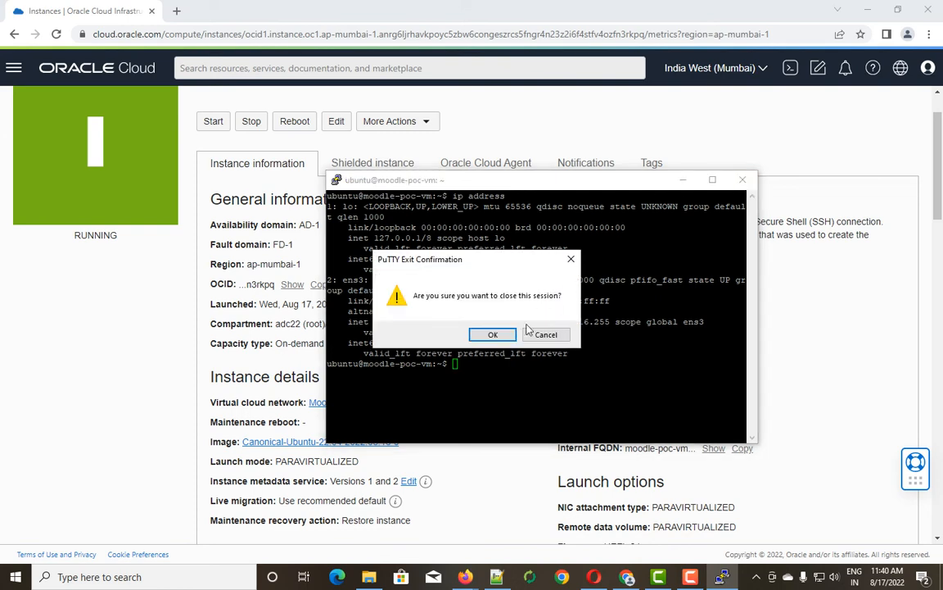
pyautogui.click(542, 333)
pyautogui.click(683, 179)
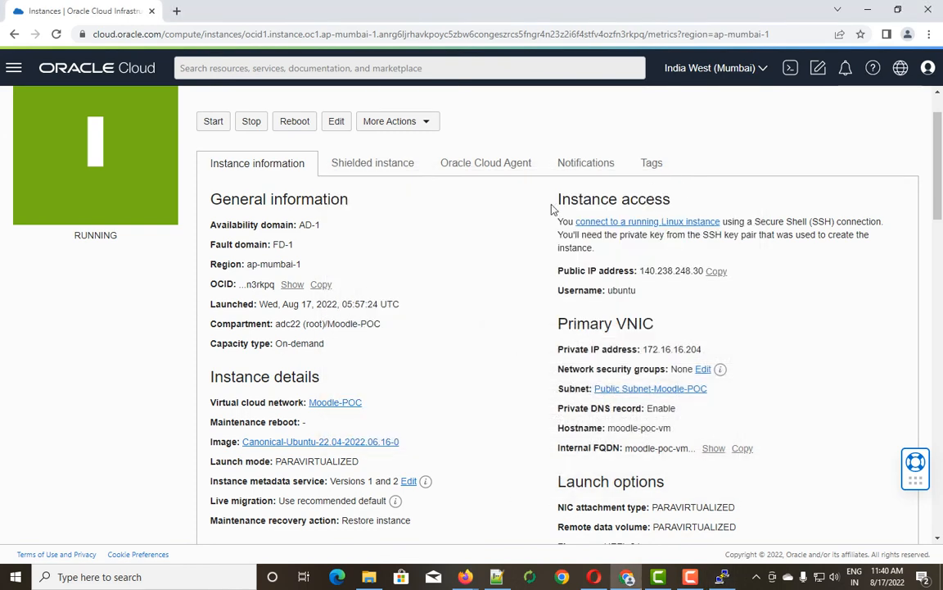
pyautogui.click(721, 578)
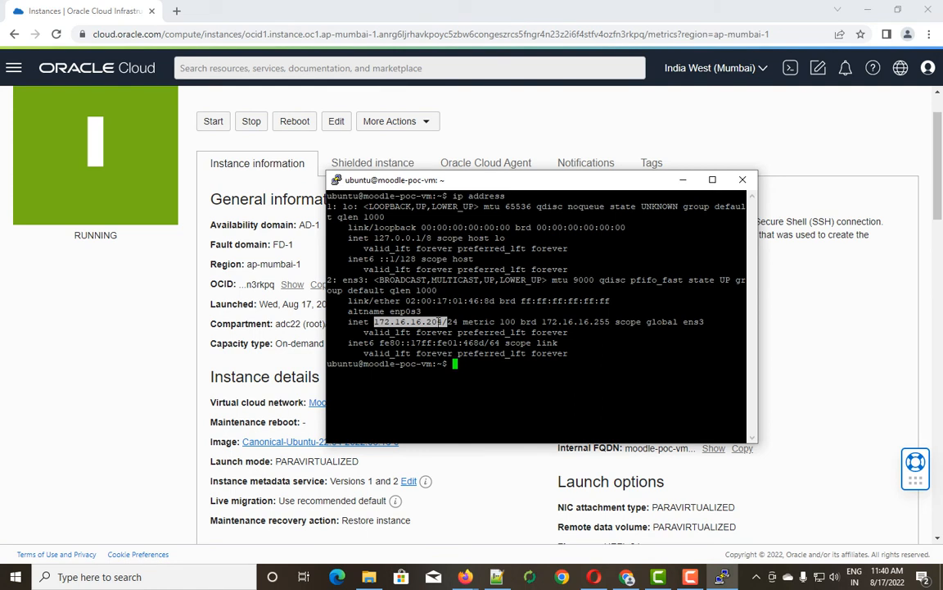
pyautogui.moveTo(440, 322); pyautogui.dragTo(448, 321)
pyautogui.click(683, 180)
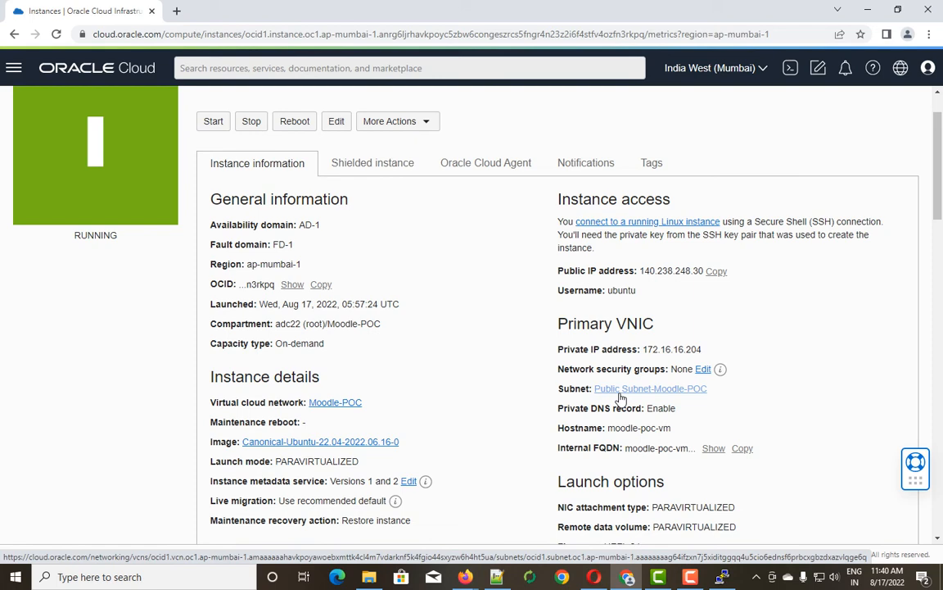
# Go through Networking > Virtual Cloud Networks > Moodle-POC > Security Lists to the Default Security List.
pyautogui.click(17, 69)
pyautogui.click(50, 218)
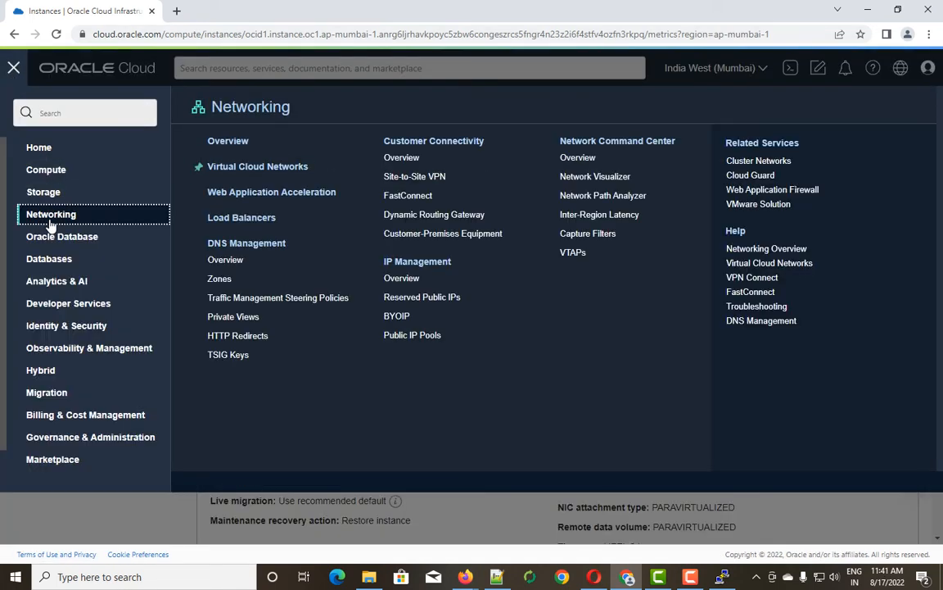
pyautogui.click(267, 169)
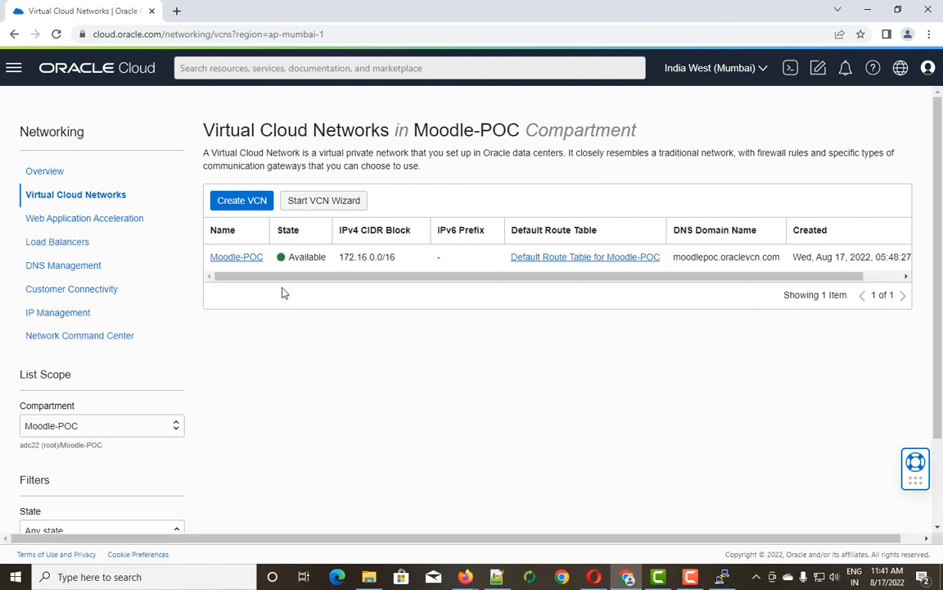
pyautogui.click(241, 259)
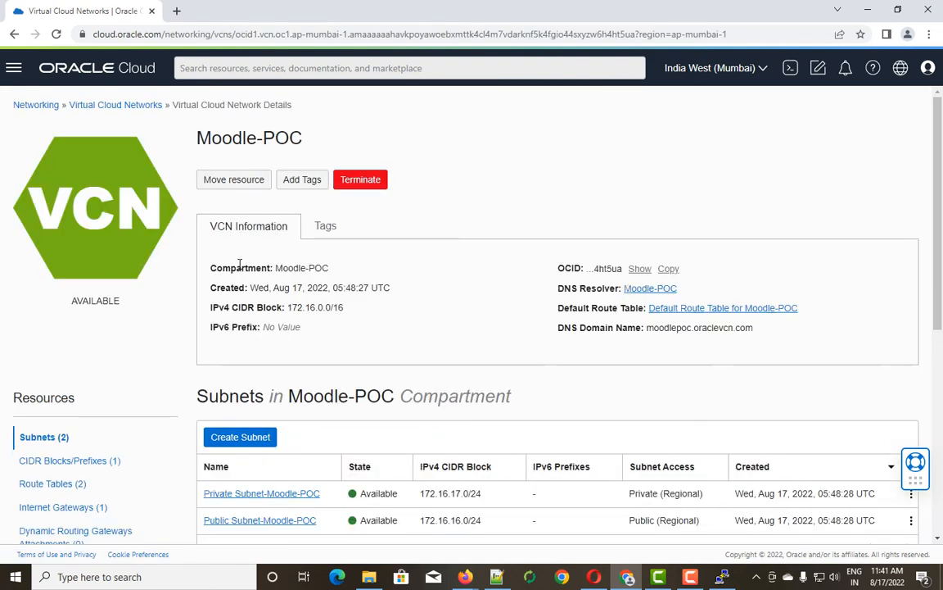
pyautogui.scroll(-2, 240, 264)
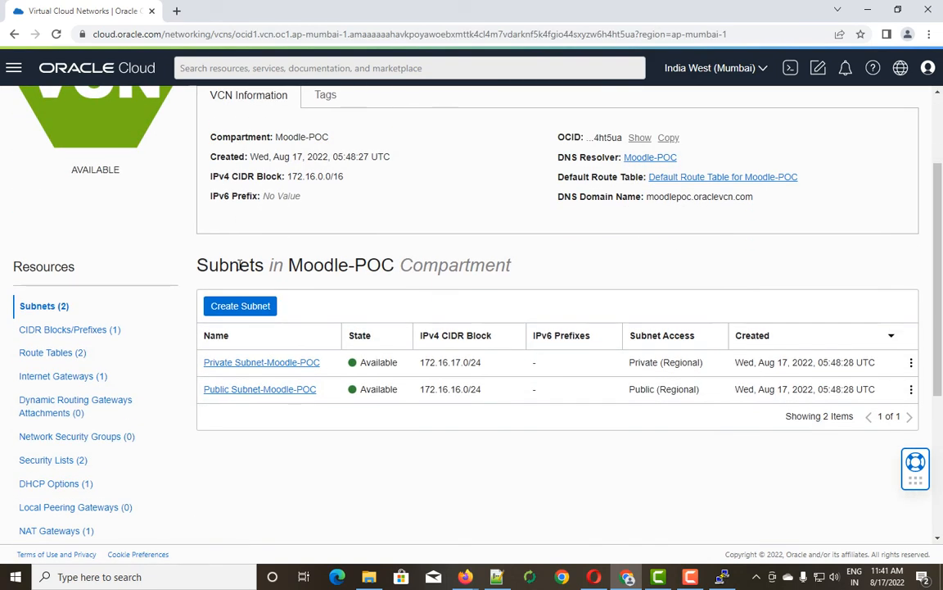
pyautogui.scroll(-1, 59, 418)
pyautogui.click(63, 395)
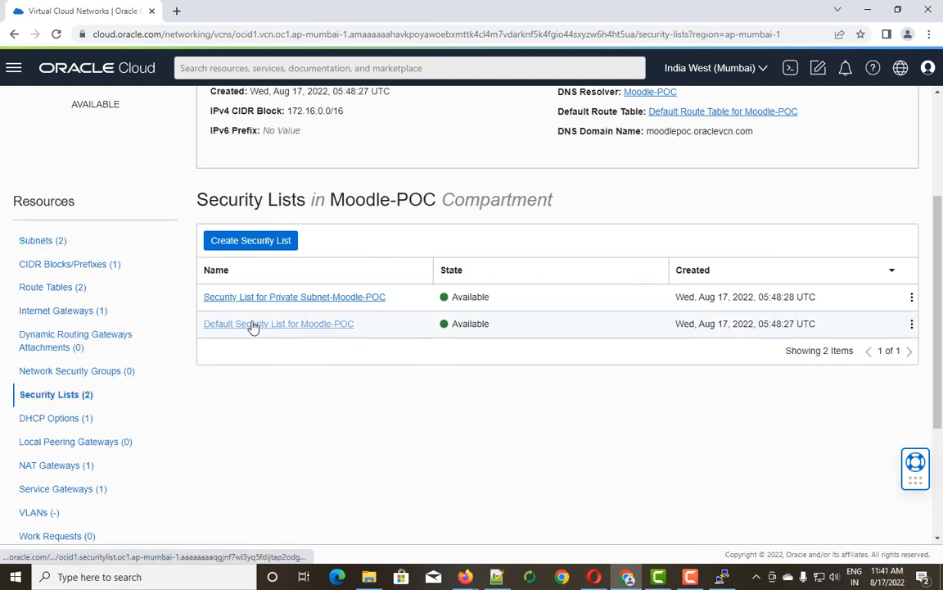
pyautogui.click(299, 327)
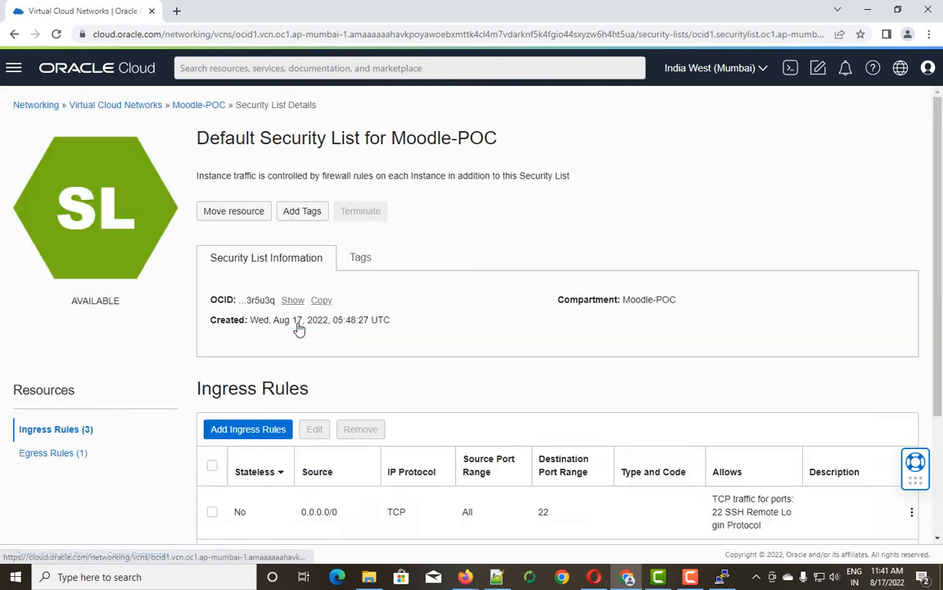
# Inspect the ingress rules, including TCP port 22 from 0.0.0.0/0, then return to Virtual Cloud Networks.
pyautogui.scroll(-2, 297, 328)
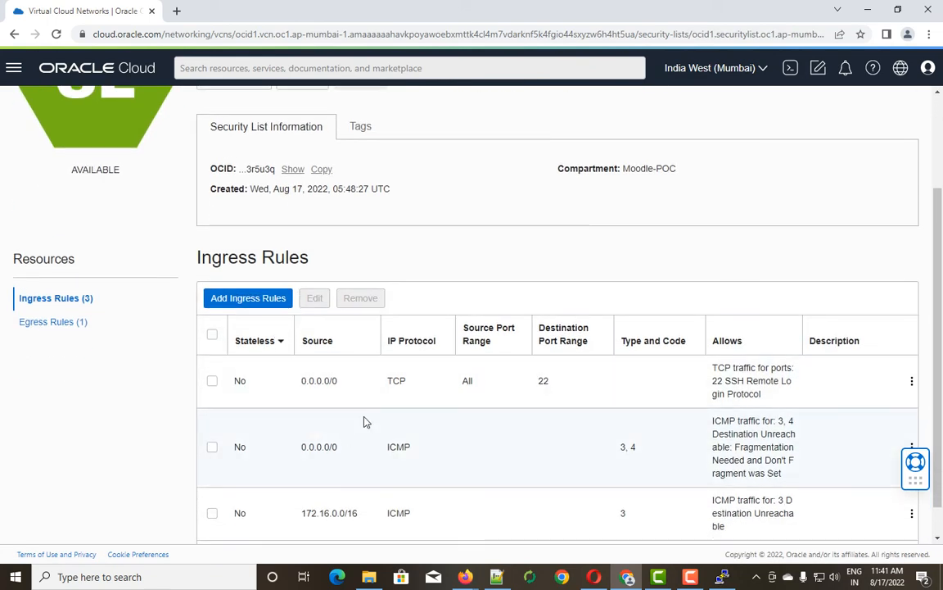
pyautogui.doubleClick(543, 382)
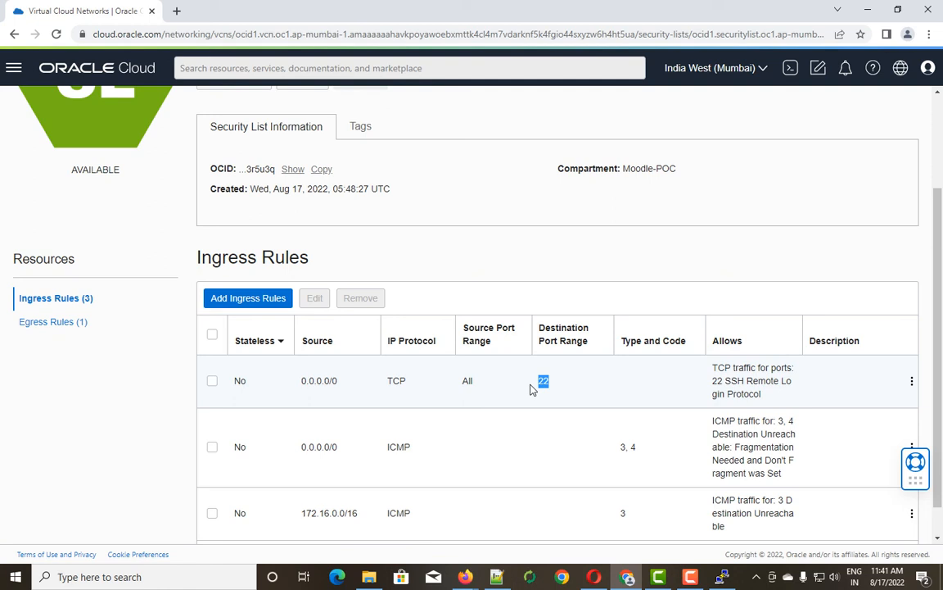
pyautogui.scroll(-1, 531, 391)
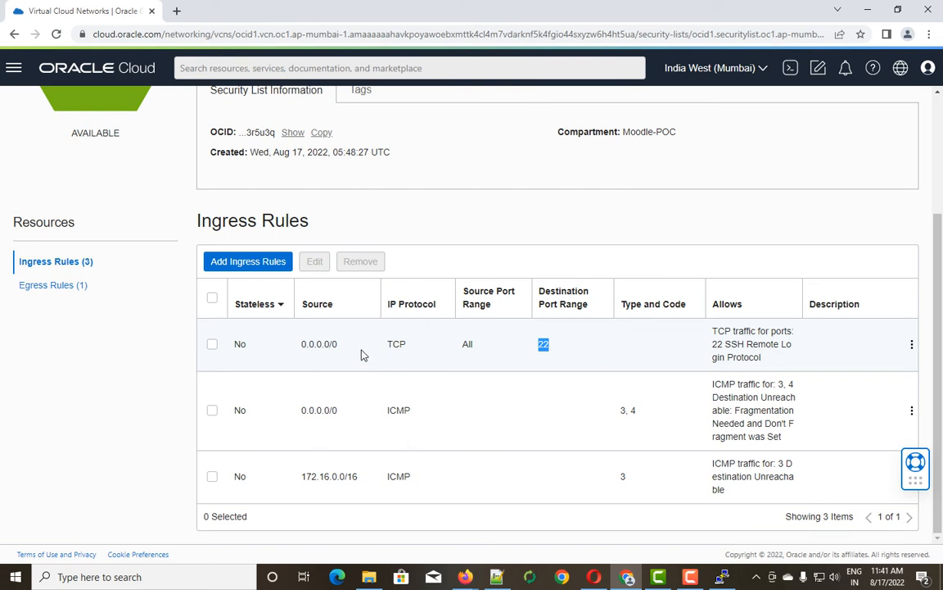
pyautogui.scroll(1, 363, 355)
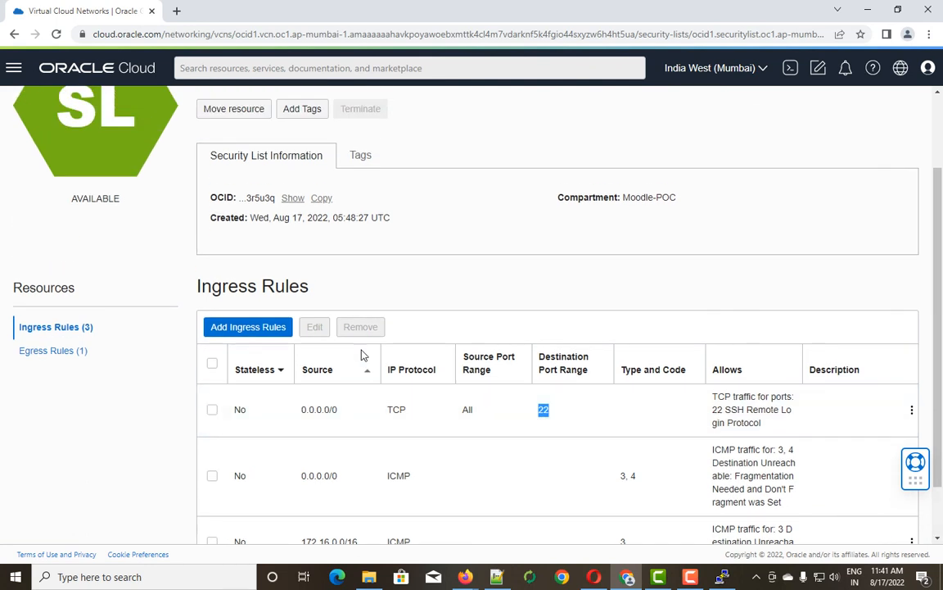
pyautogui.scroll(-1, 363, 355)
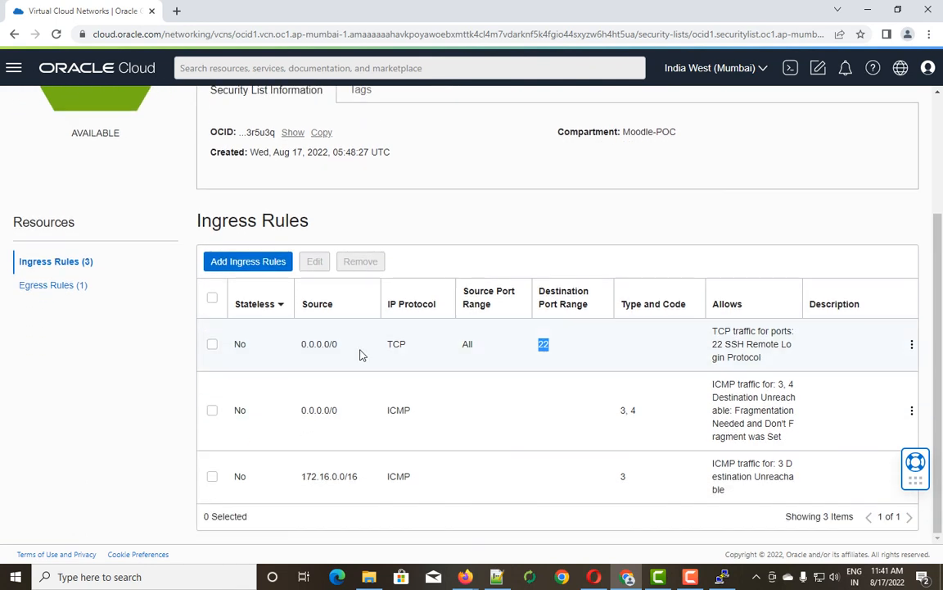
pyautogui.scroll(3, 116, 226)
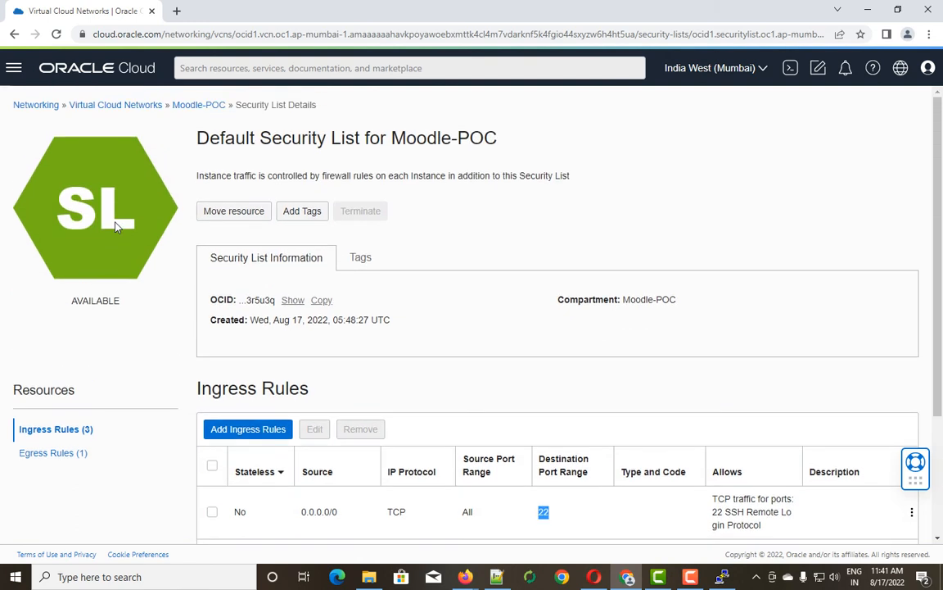
pyautogui.click(116, 103)
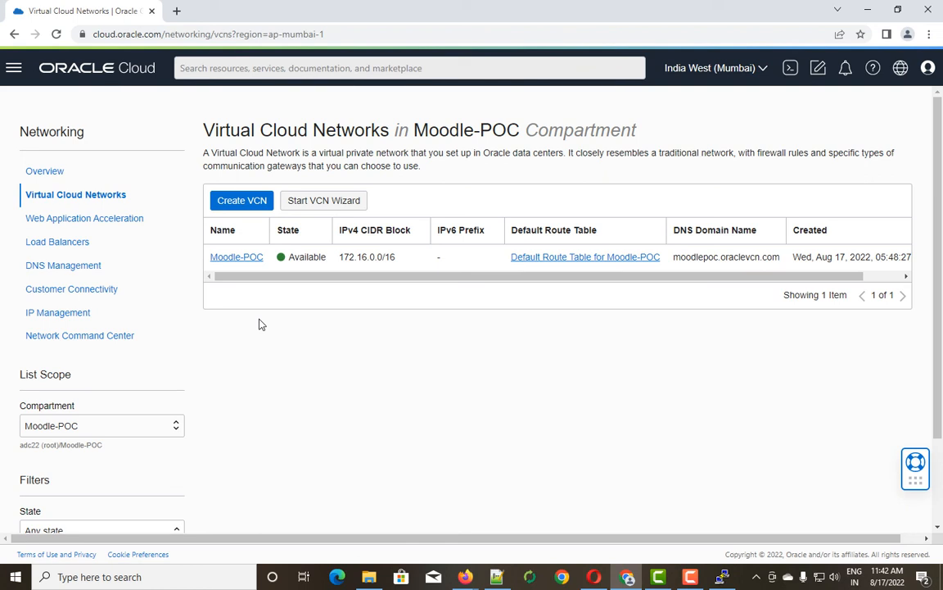
# Open the Moodle-POC VCN's Network Security Groups list and start creating a new group.
pyautogui.click(237, 257)
pyautogui.scroll(-2, 160, 307)
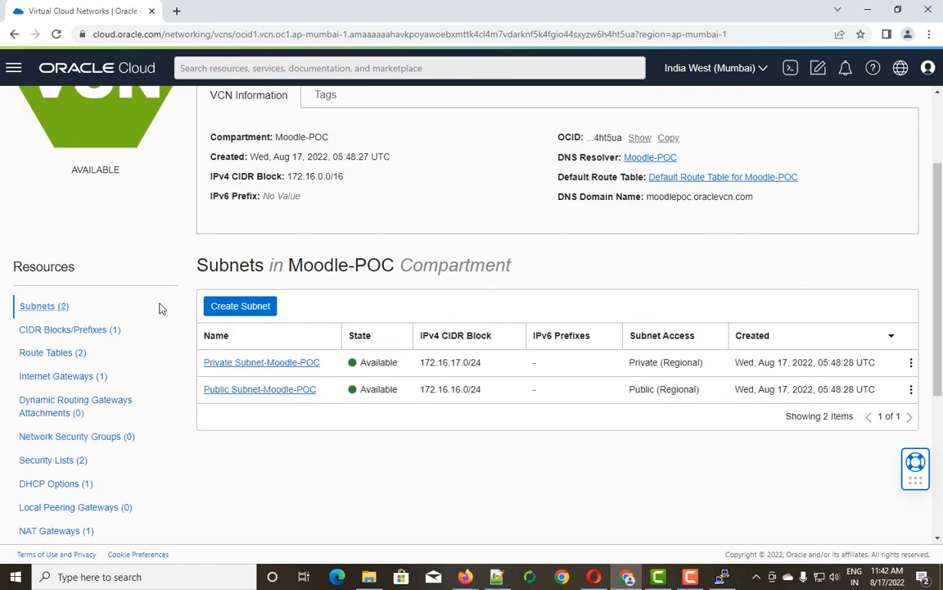
pyautogui.click(76, 443)
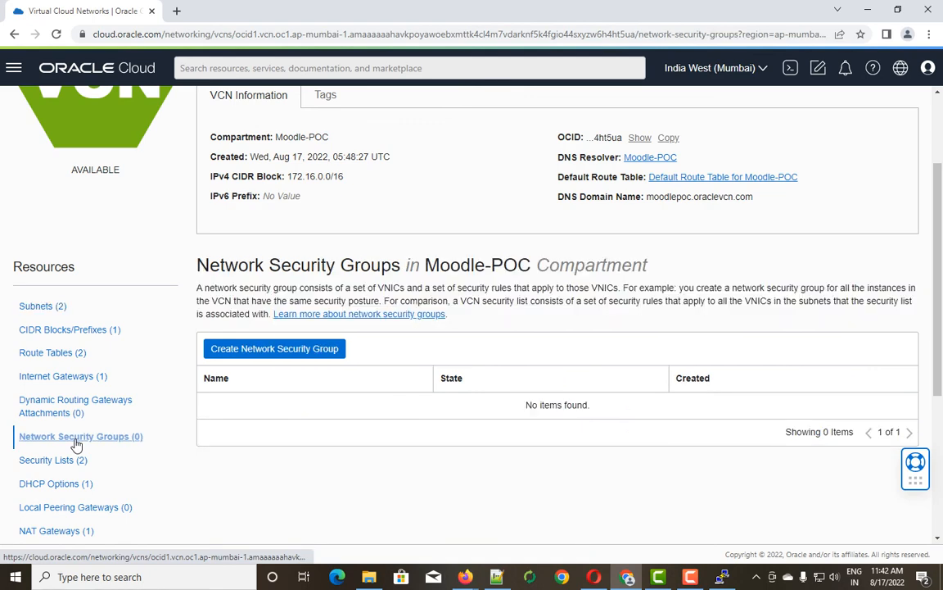
pyautogui.click(274, 349)
# Name the new network security group Moodle-POC-VM and continue to the security rules step.
pyautogui.click(193, 199)
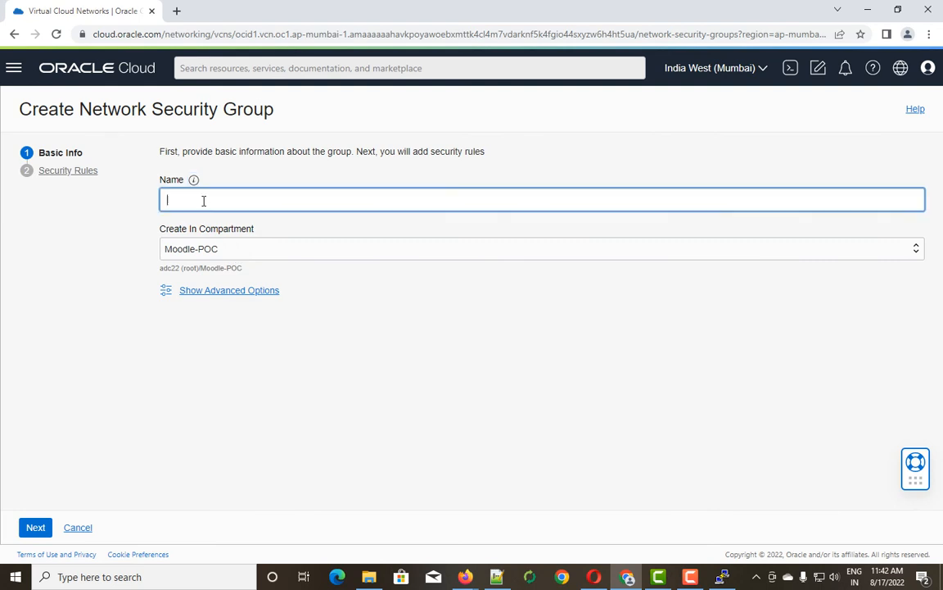
pyautogui.write('M')
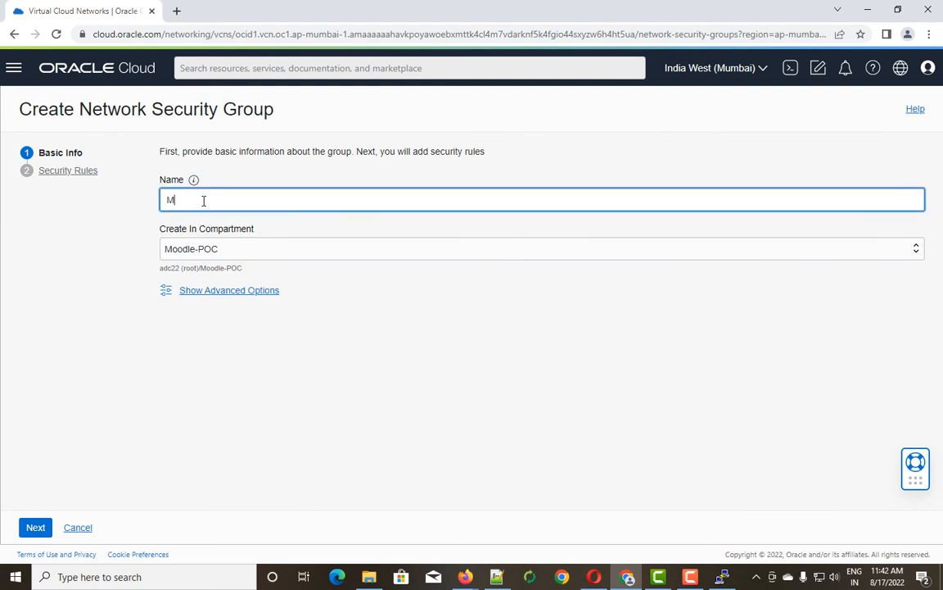
pyautogui.write('oodle-POC-VM')
pyautogui.click(34, 529)
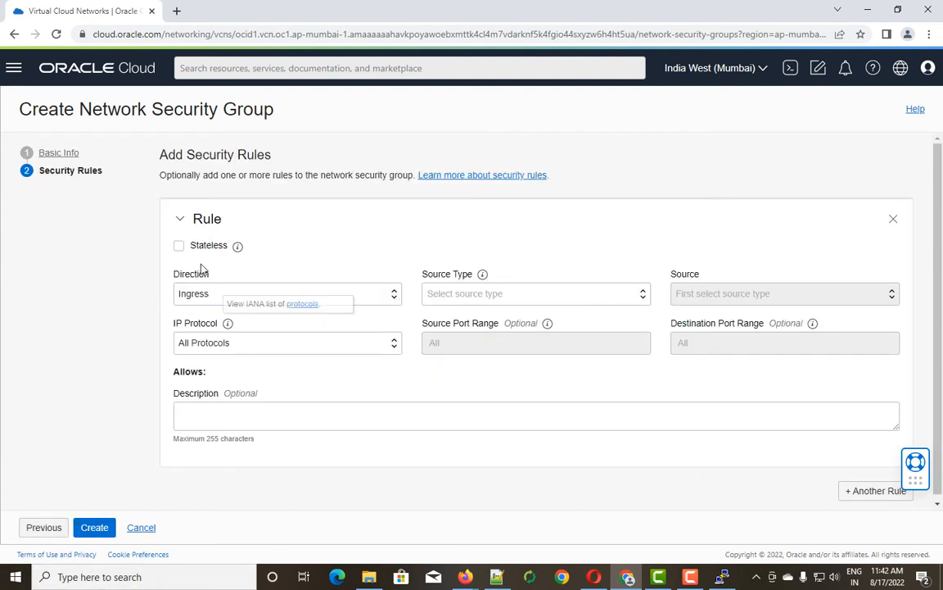
# Set the ingress rule's source to CIDR 0.0.0.0/0, protocol TCP, destination ports 80,443.
pyautogui.click(645, 297)
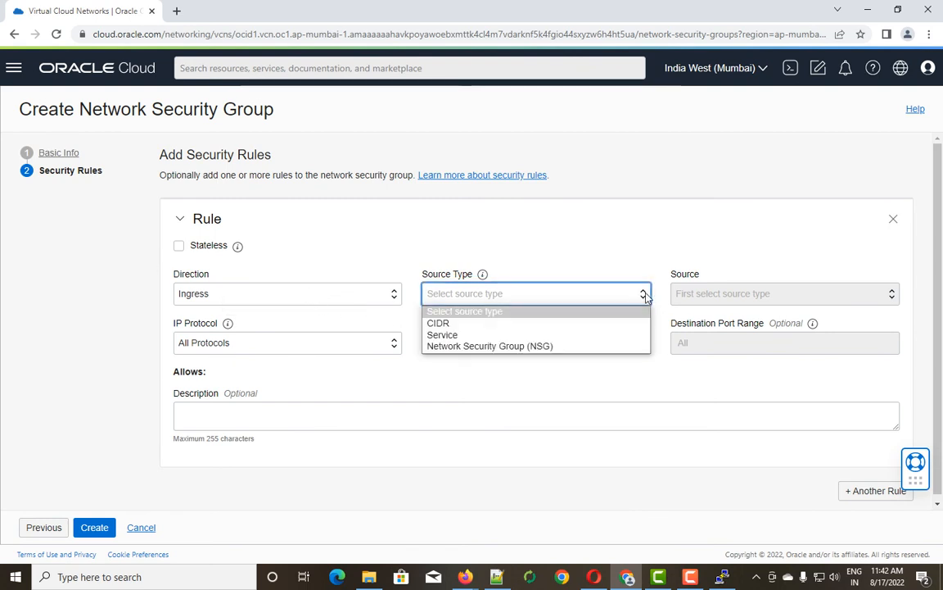
pyautogui.click(482, 326)
pyautogui.click(712, 294)
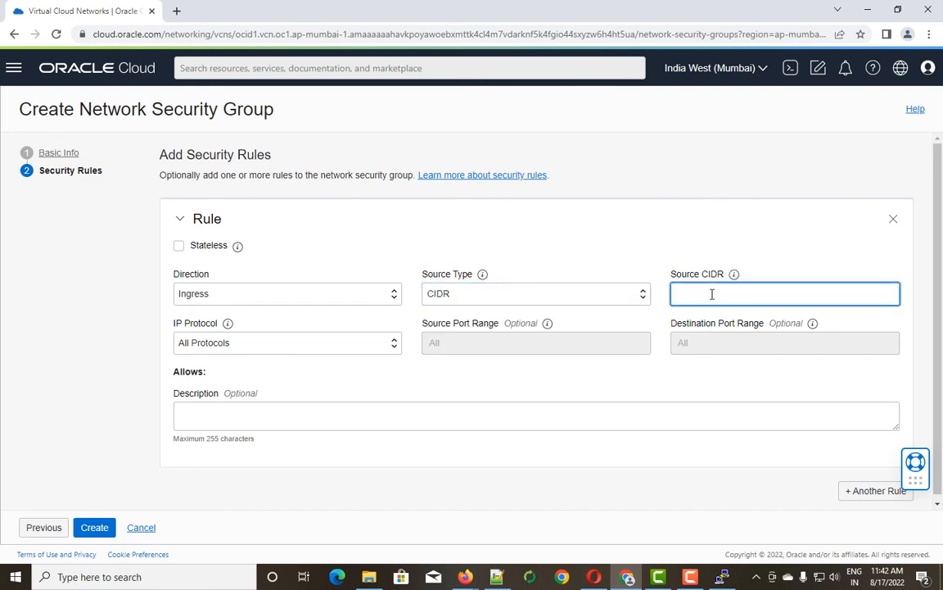
pyautogui.write('0.0.0.0')
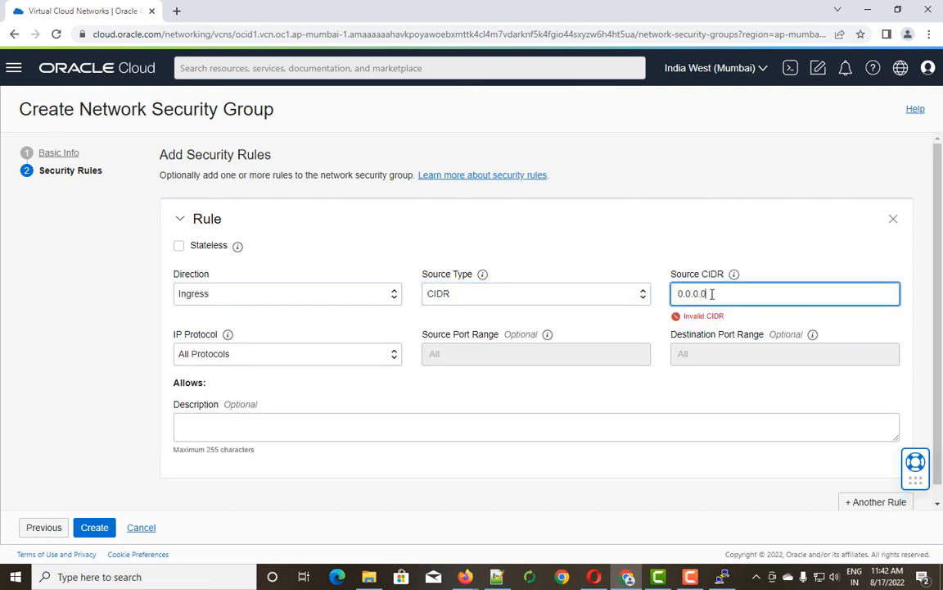
pyautogui.write('/0')
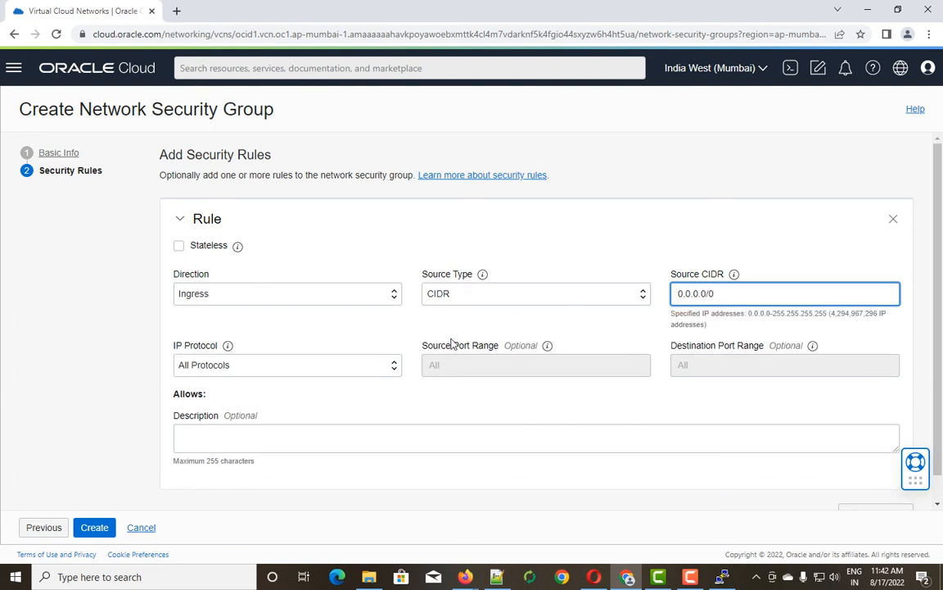
pyautogui.click(393, 366)
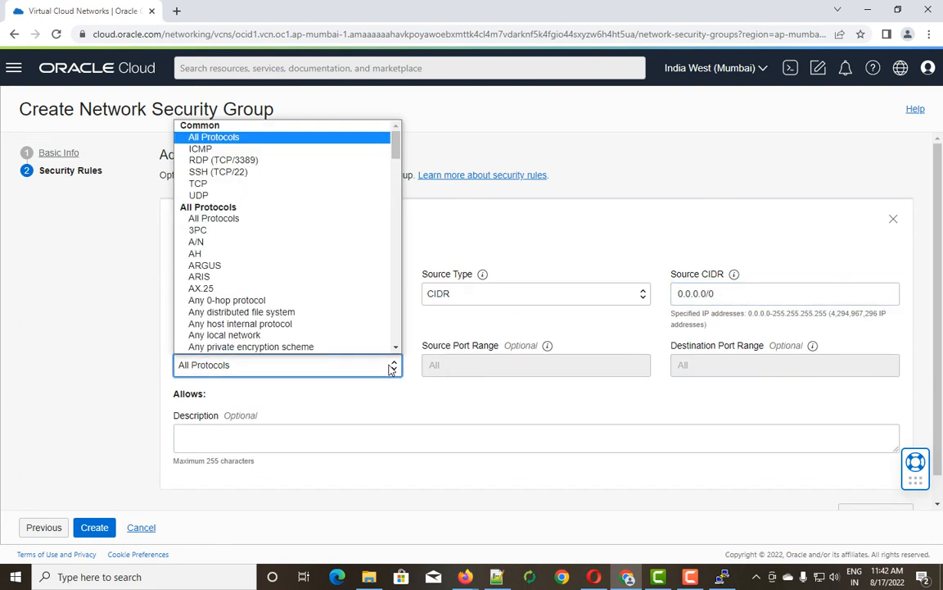
pyautogui.click(207, 184)
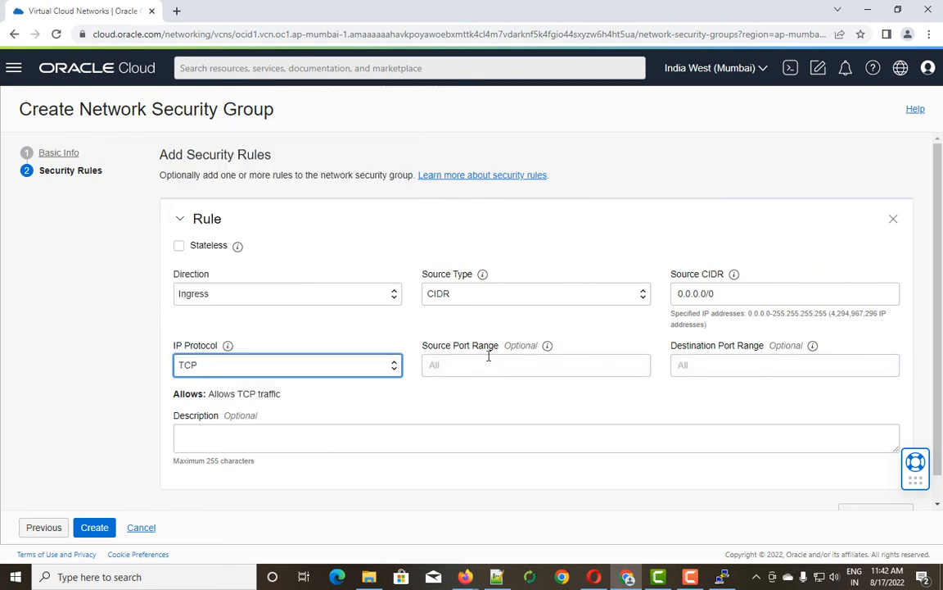
pyautogui.click(730, 365)
pyautogui.write('8')
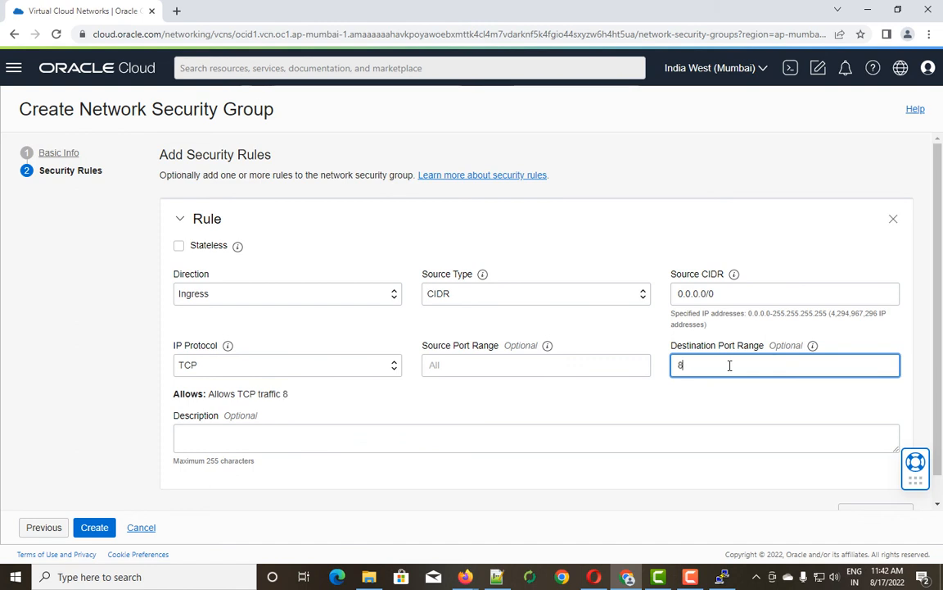
pyautogui.write('0,443')
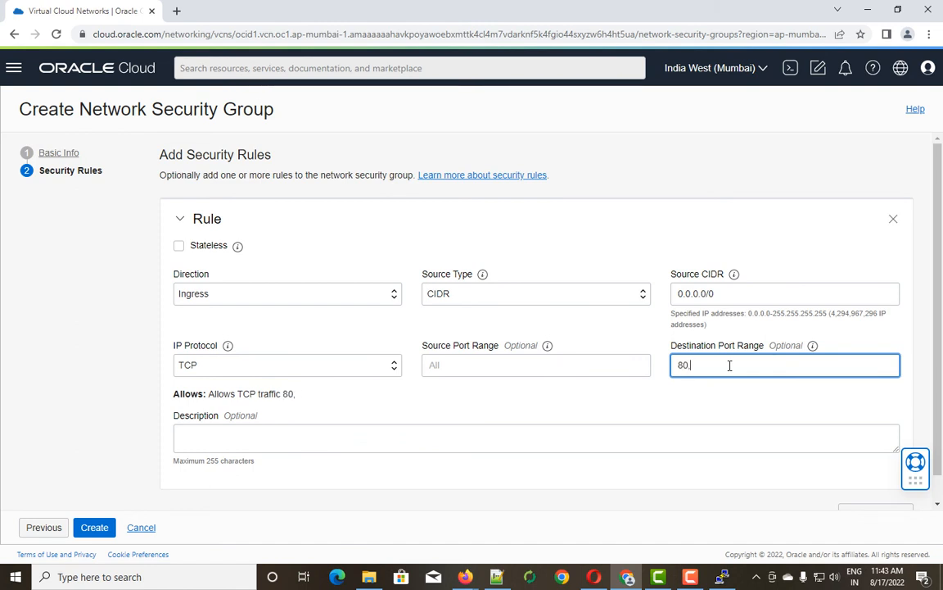
# Describe the rule as 'NSG allow http and https traffic to my moodle-poc-vm'.
pyautogui.click(200, 441)
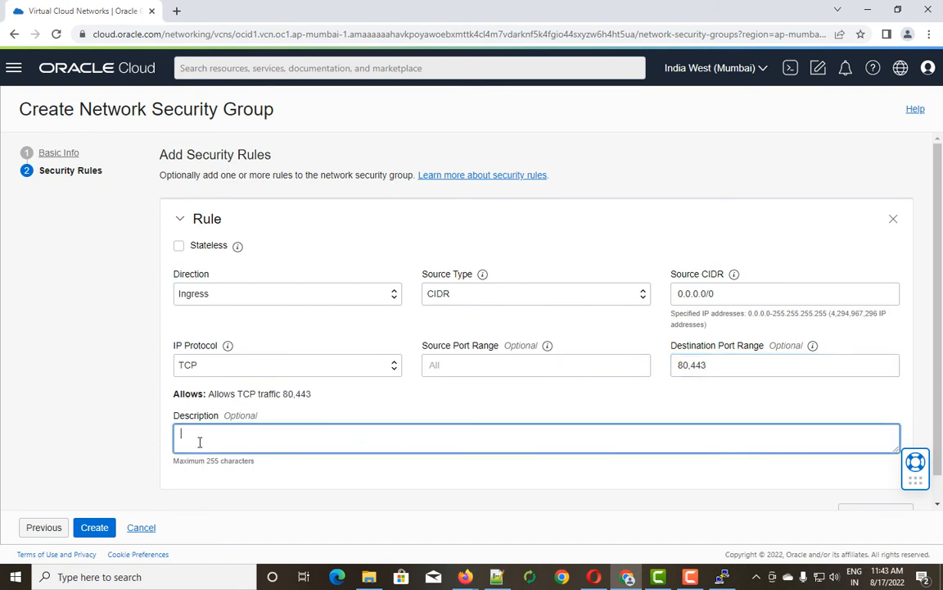
pyautogui.write('This')
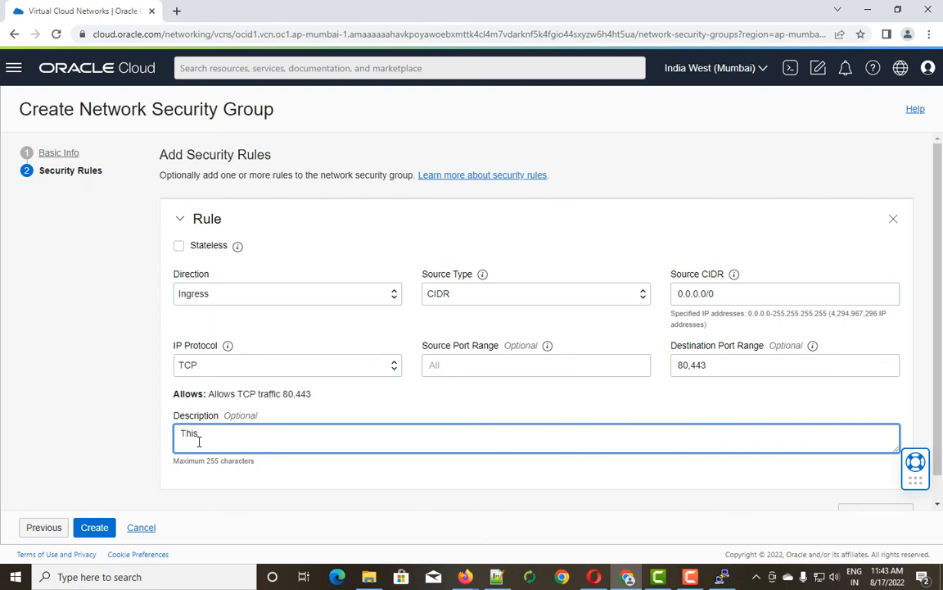
pyautogui.write(' NSG allow http and https traffi')
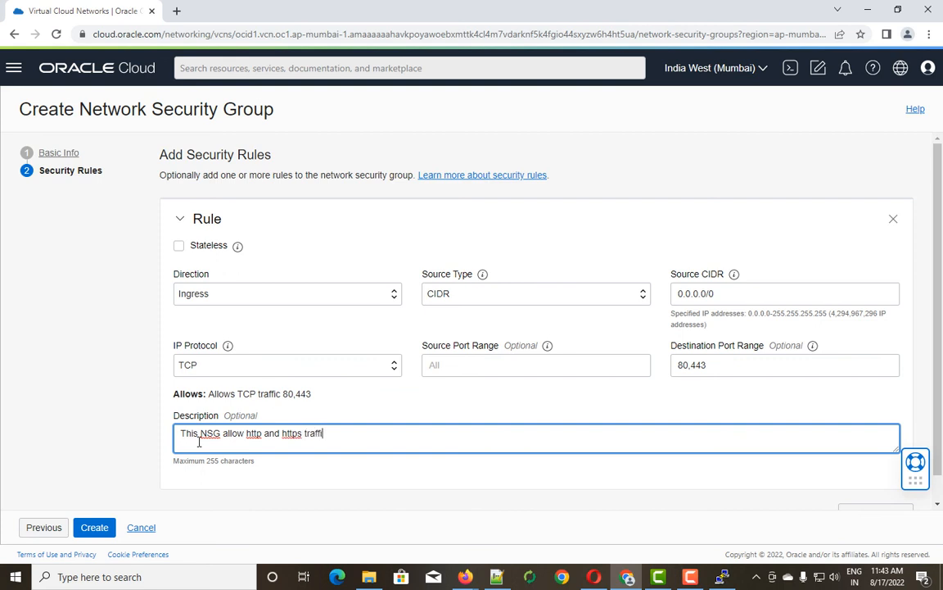
pyautogui.write('c to my moodle-poc-vm')
pyautogui.scroll(-1, 199, 442)
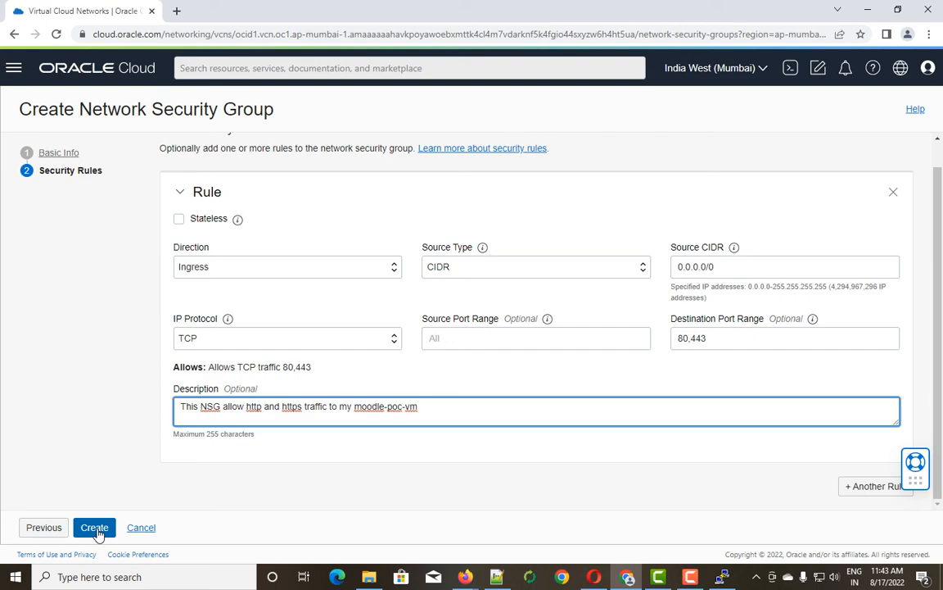
# Create the Moodle-POC-VM group and review its two ingress TCP rules for ports 80 and 443.
pyautogui.click(95, 529)
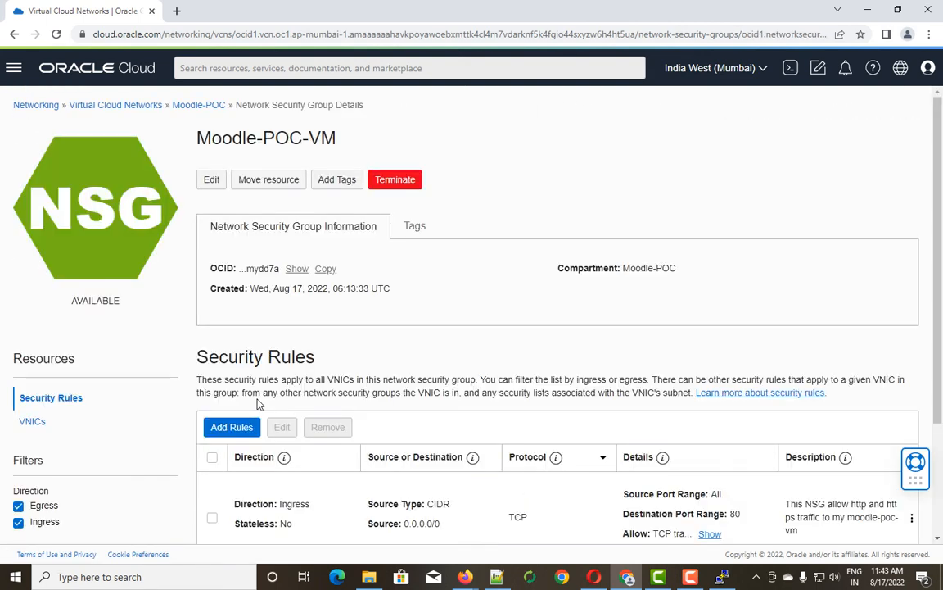
pyautogui.scroll(-2, 258, 402)
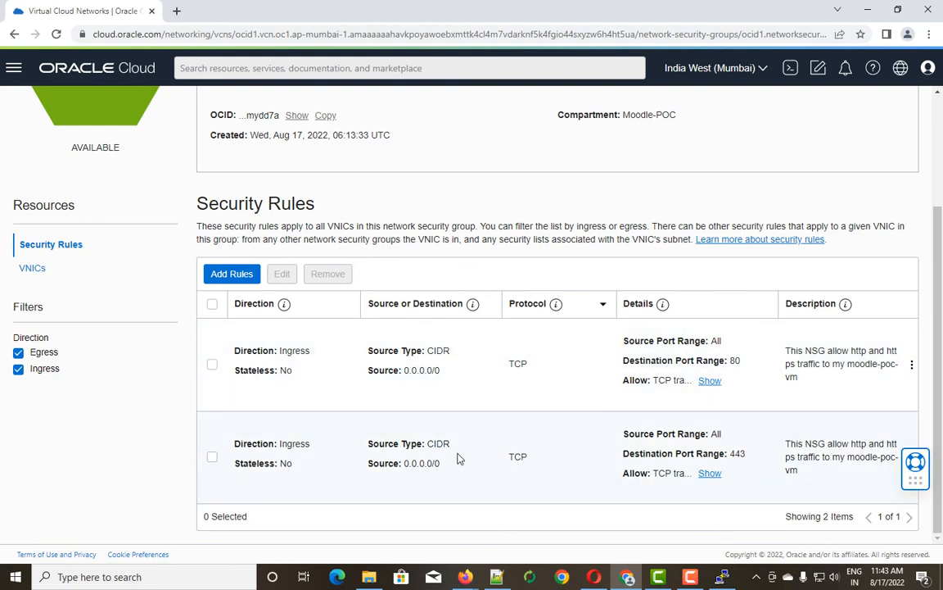
pyautogui.scroll(2, 307, 384)
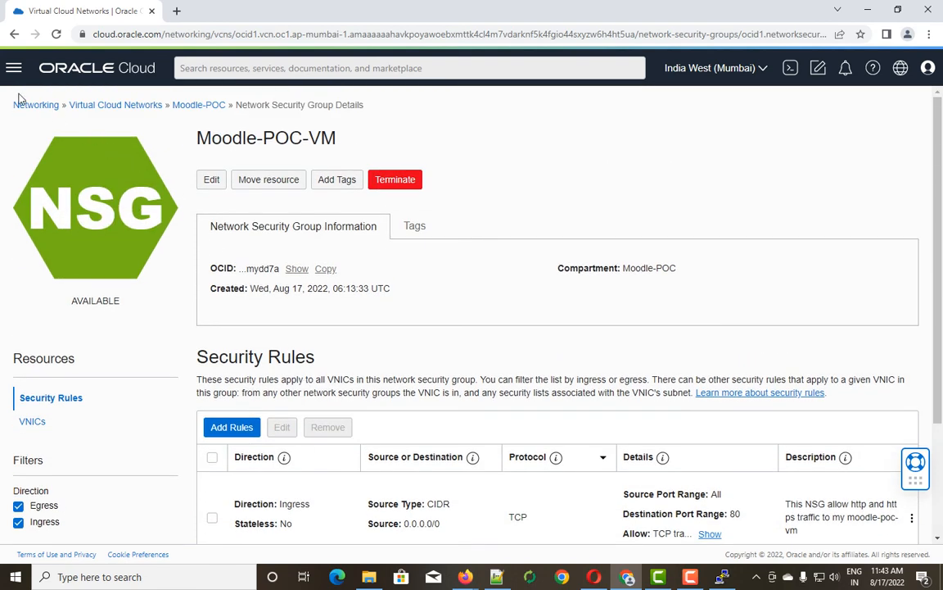
pyautogui.click(14, 68)
# Go to Compute > Instances and open the Moodle-POC-VM instance's details page.
pyautogui.click(41, 171)
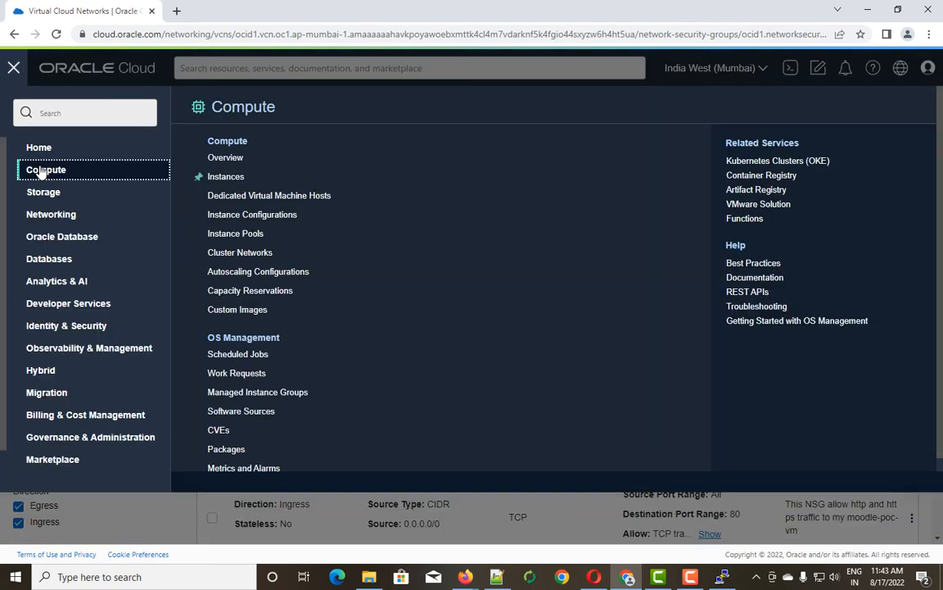
pyautogui.click(227, 177)
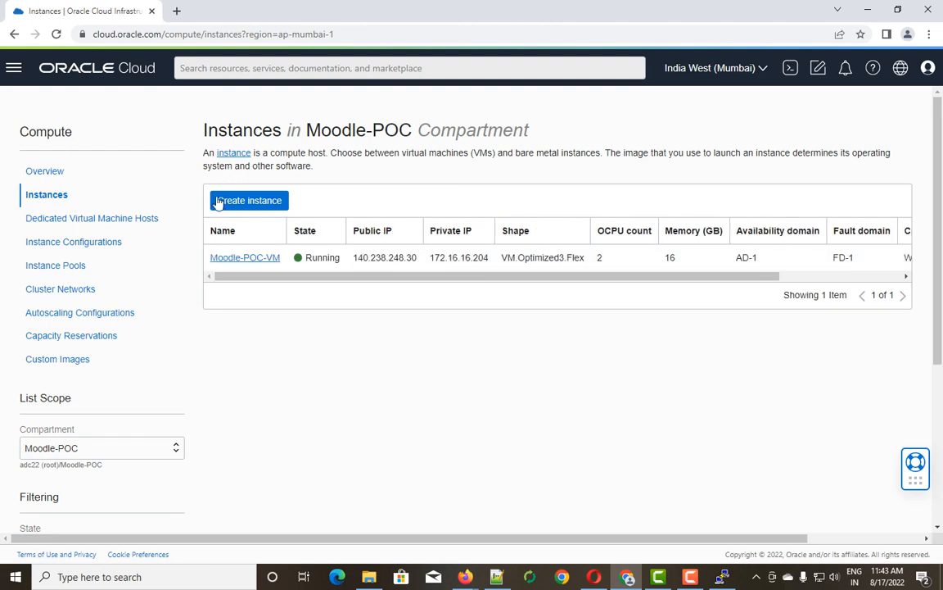
pyautogui.click(255, 259)
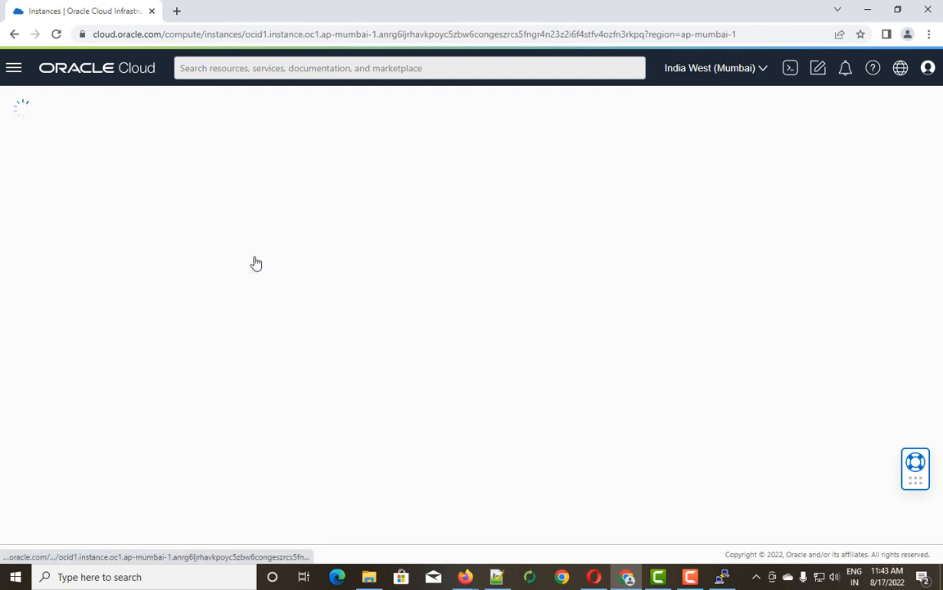
pyautogui.scroll(-2, 495, 383)
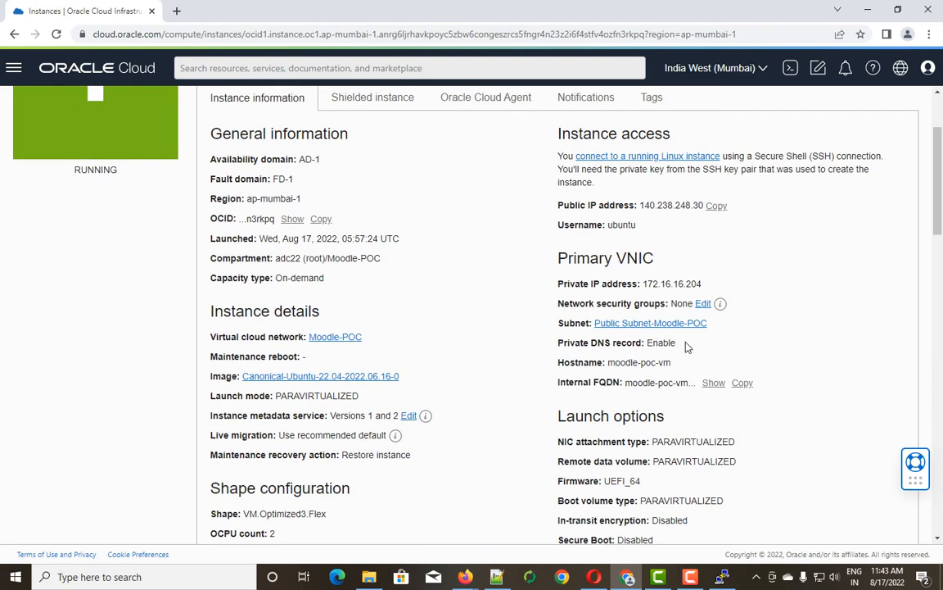
# Attach the Moodle-POC-VM network security group to the instance's primary VNIC.
pyautogui.click(702, 304)
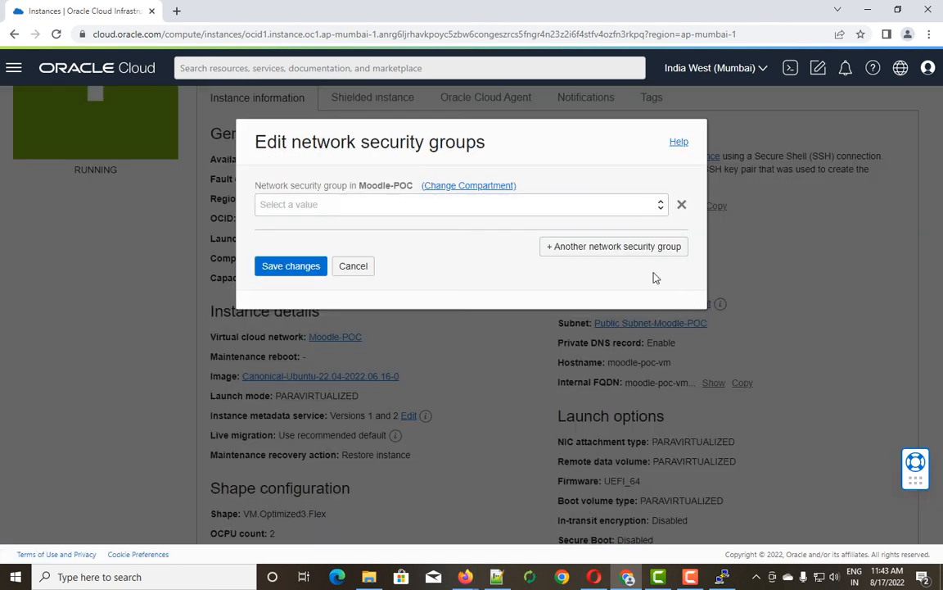
pyautogui.click(663, 206)
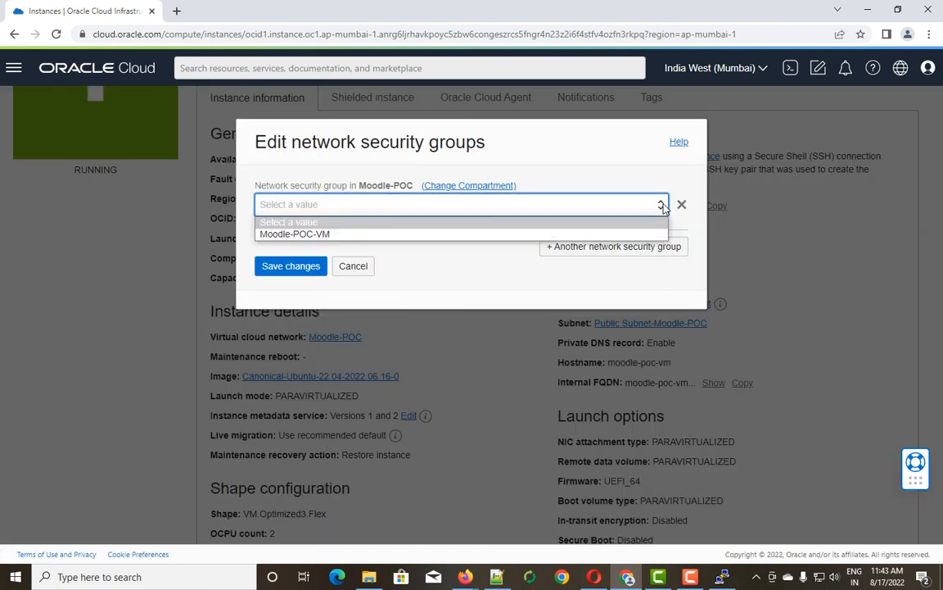
pyautogui.click(301, 235)
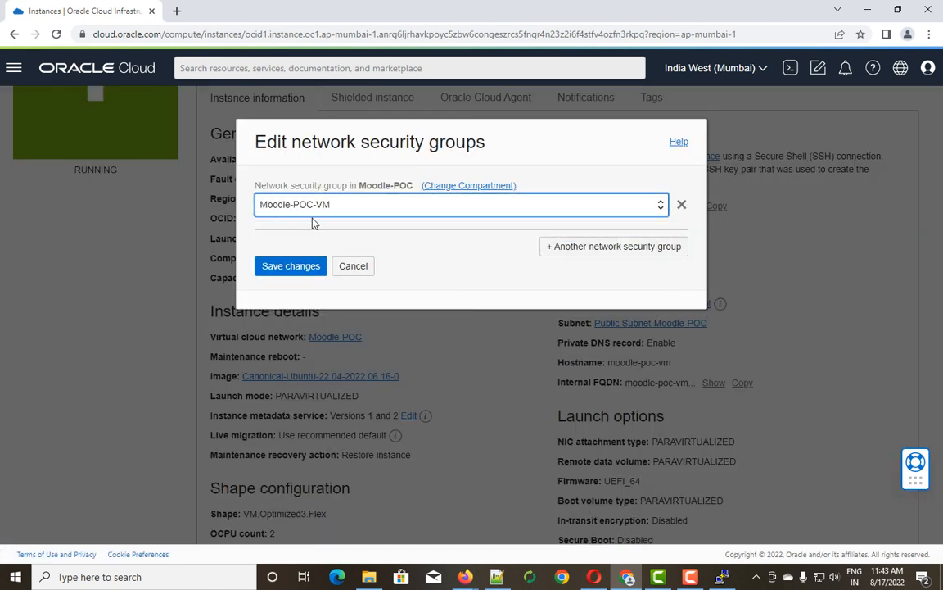
pyautogui.click(292, 267)
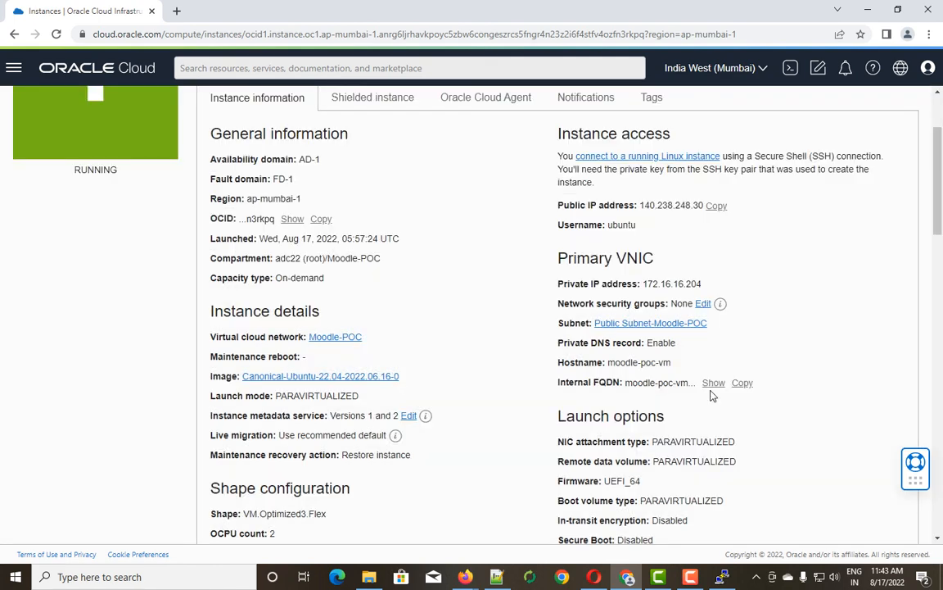
pyautogui.scroll(-2, 713, 397)
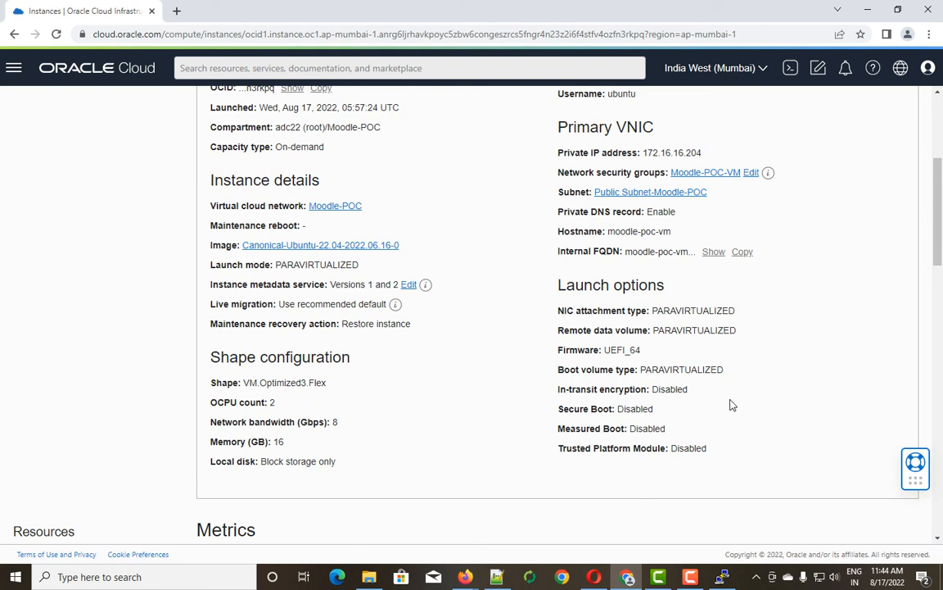
pyautogui.scroll(1, 696, 352)
# Switch to the PuTTY session on moodle-poc-vm showing the ip address output.
pyautogui.hotkey('ctrl', 'a')
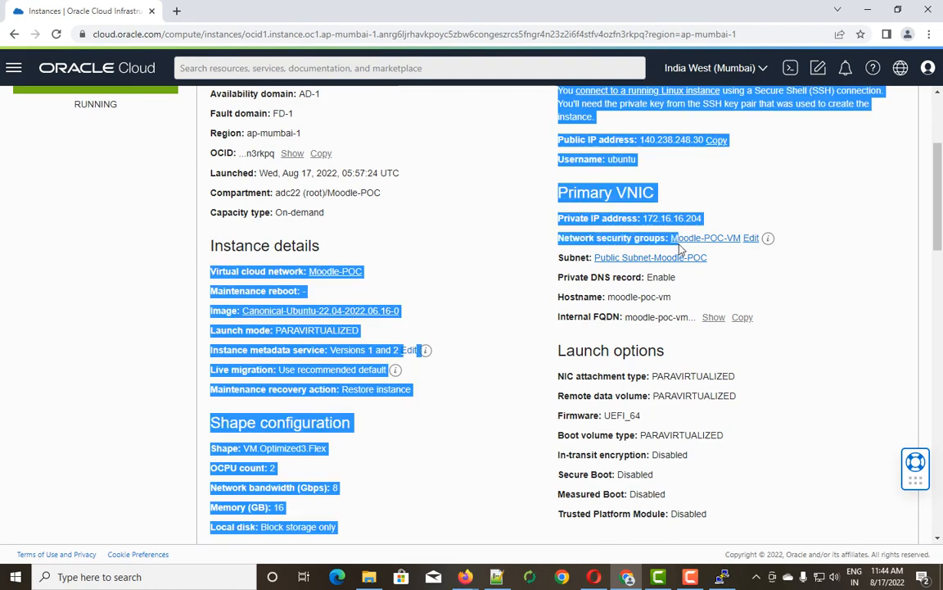
pyautogui.click(774, 307)
pyautogui.scroll(-8, 775, 307)
pyautogui.scroll(-6, 776, 354)
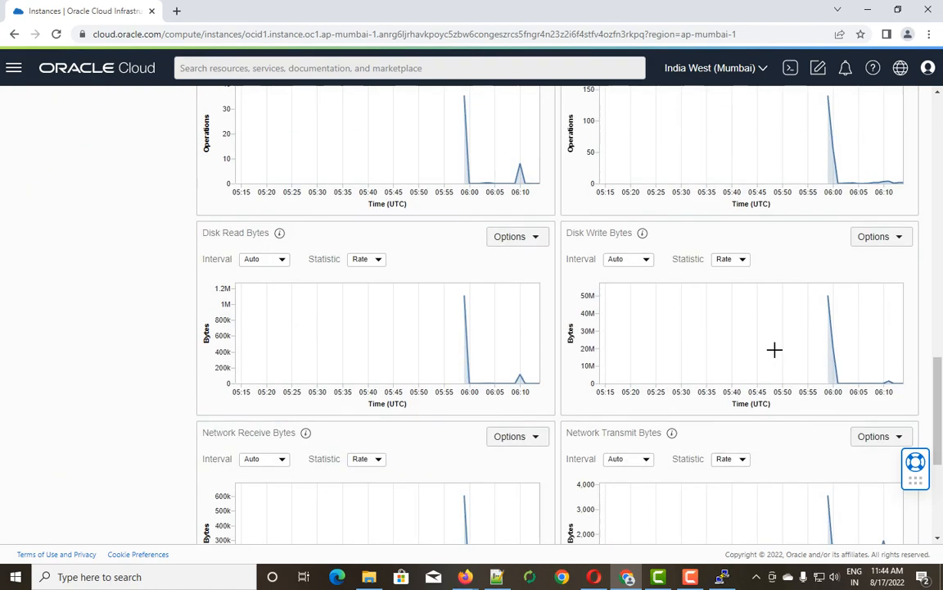
pyautogui.scroll(8, 776, 353)
pyautogui.scroll(10, 777, 357)
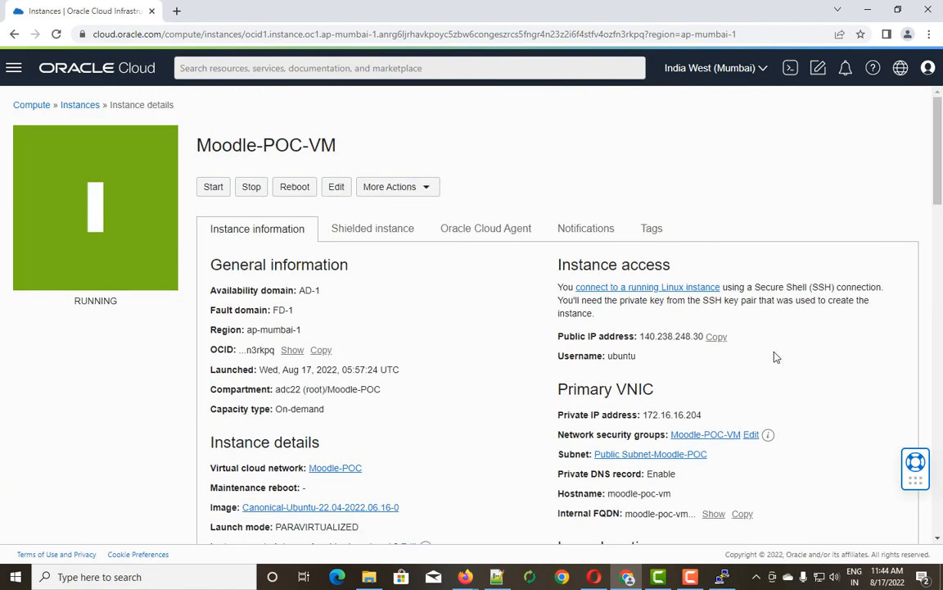
pyautogui.click(724, 578)
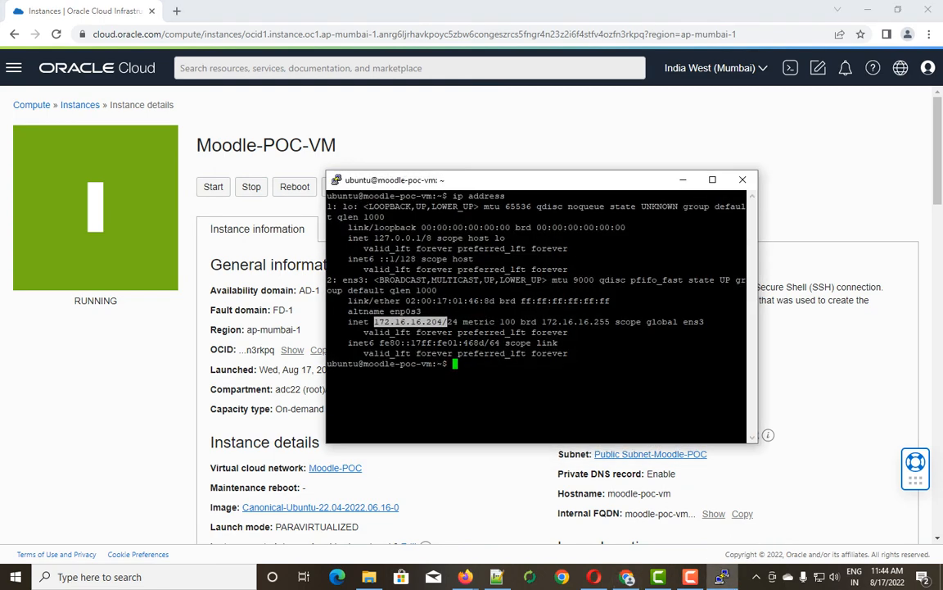
pyautogui.click(375, 322)
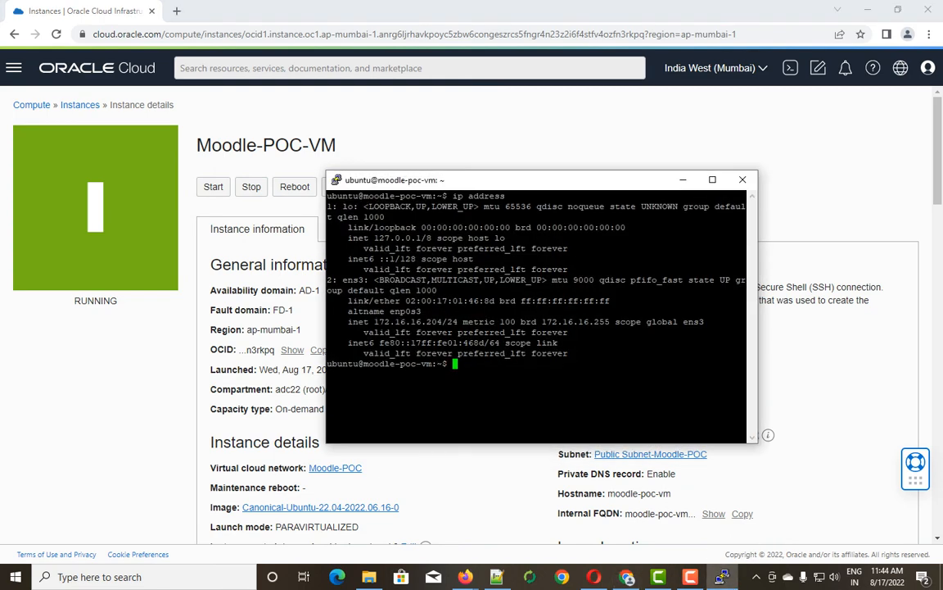